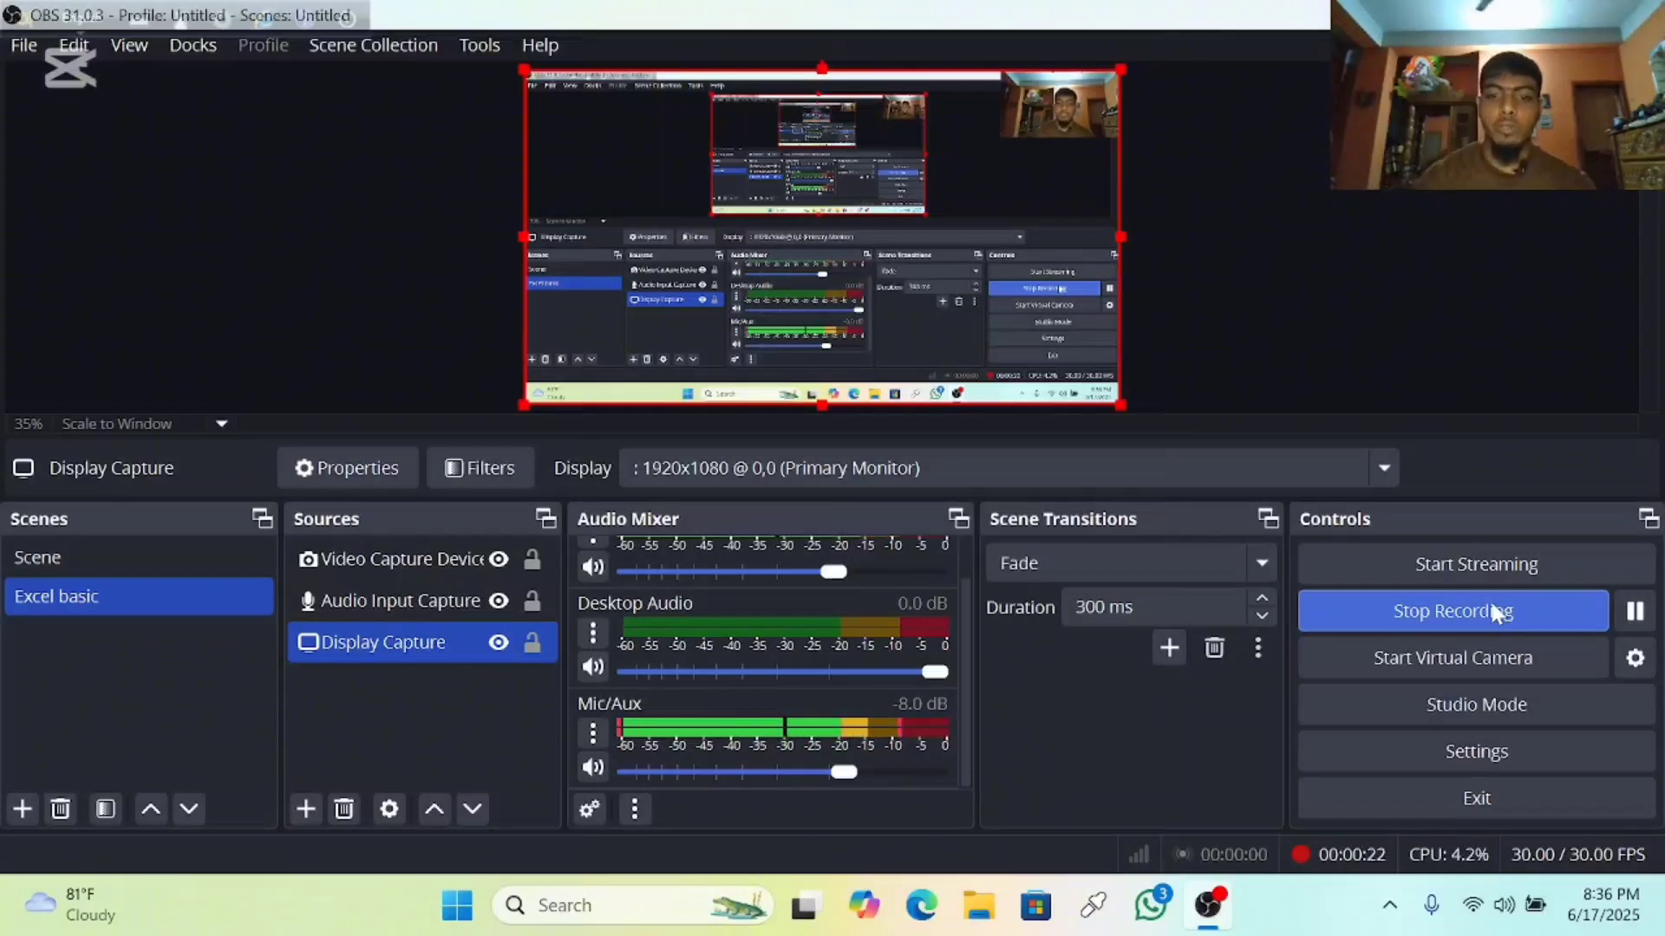
pyautogui.click(1495, 612)
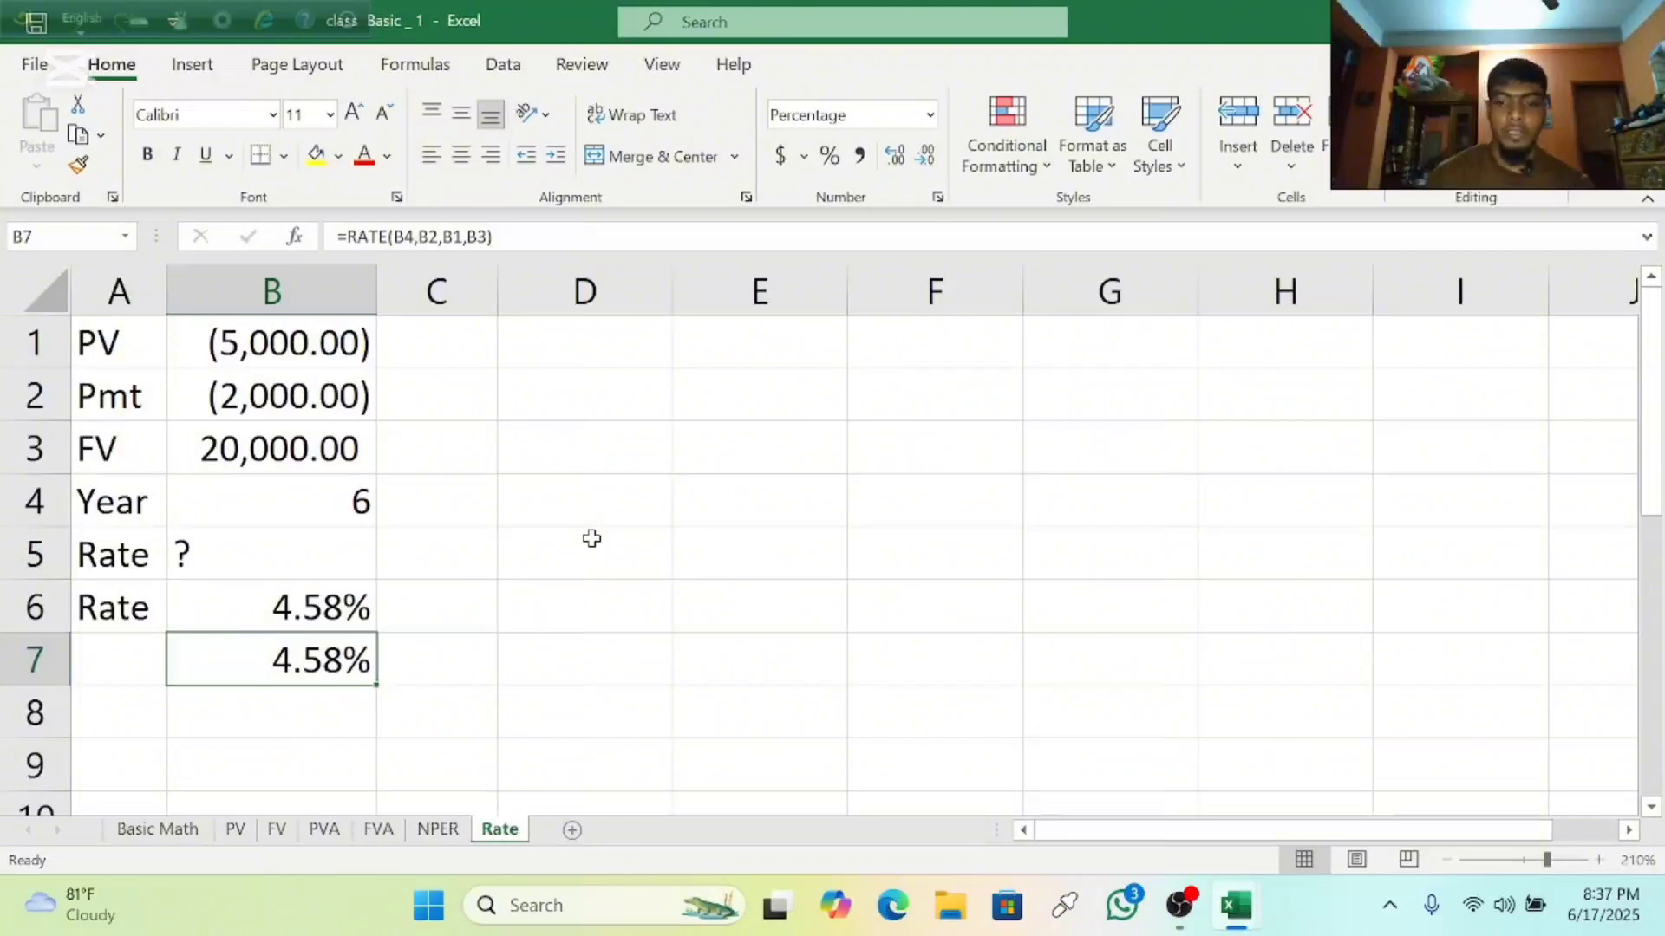
pyautogui.click(1446, 863)
pyautogui.click(1446, 863)
pyautogui.click(1446, 863)
pyautogui.click(1445, 863)
pyautogui.click(1446, 863)
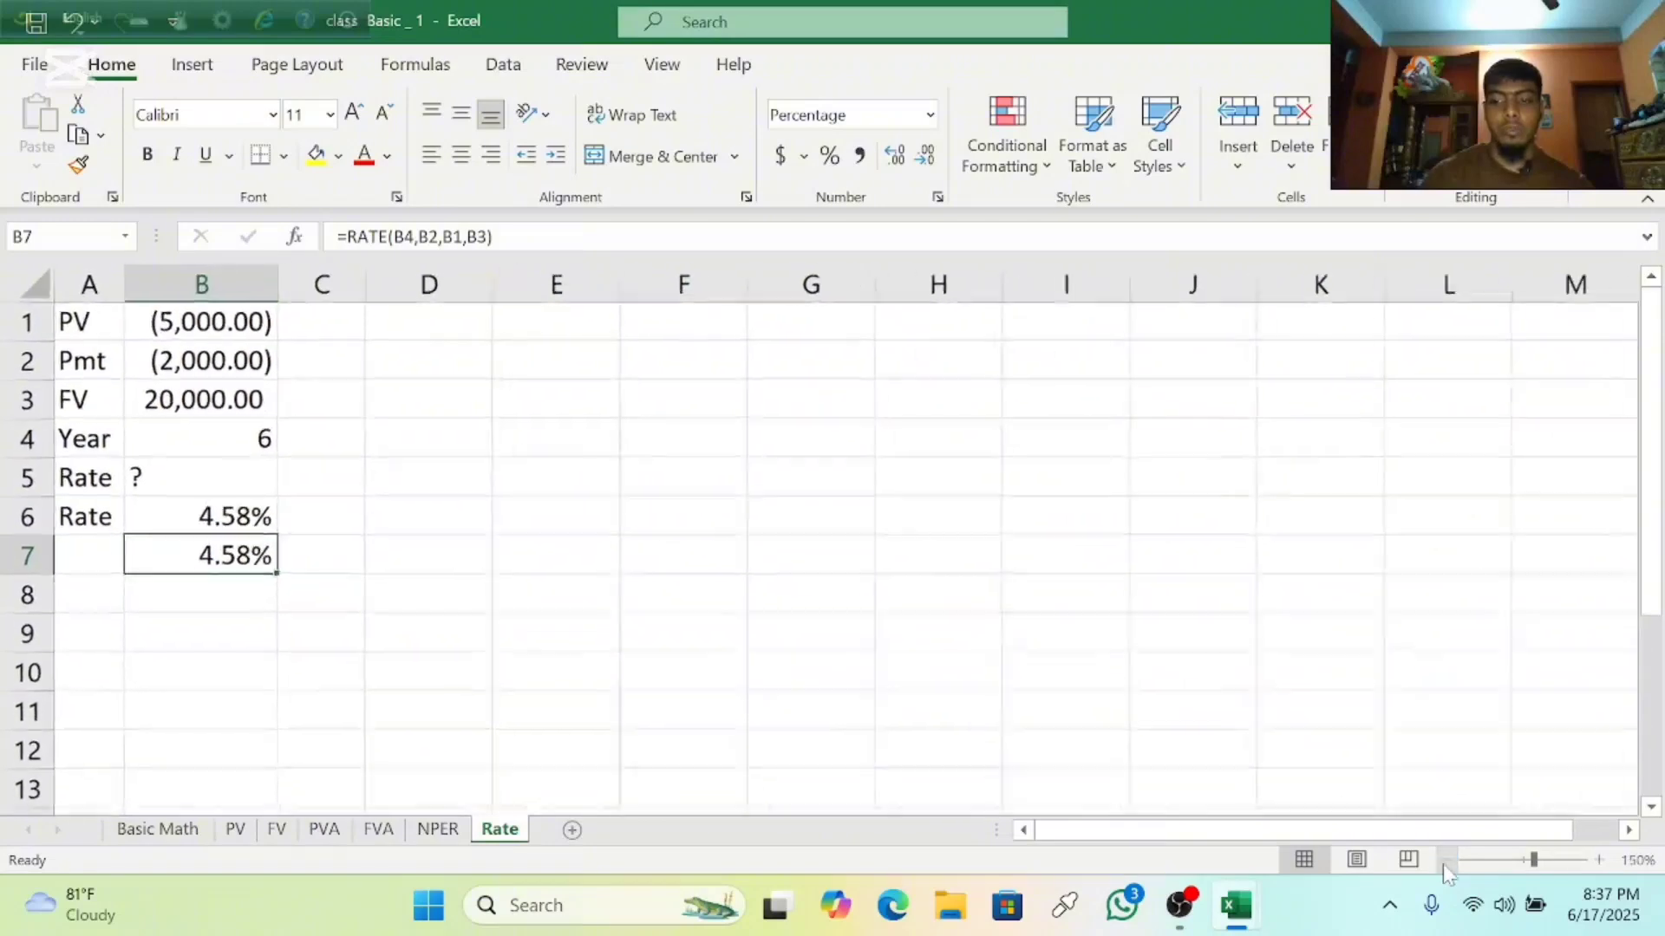
pyautogui.click(1445, 863)
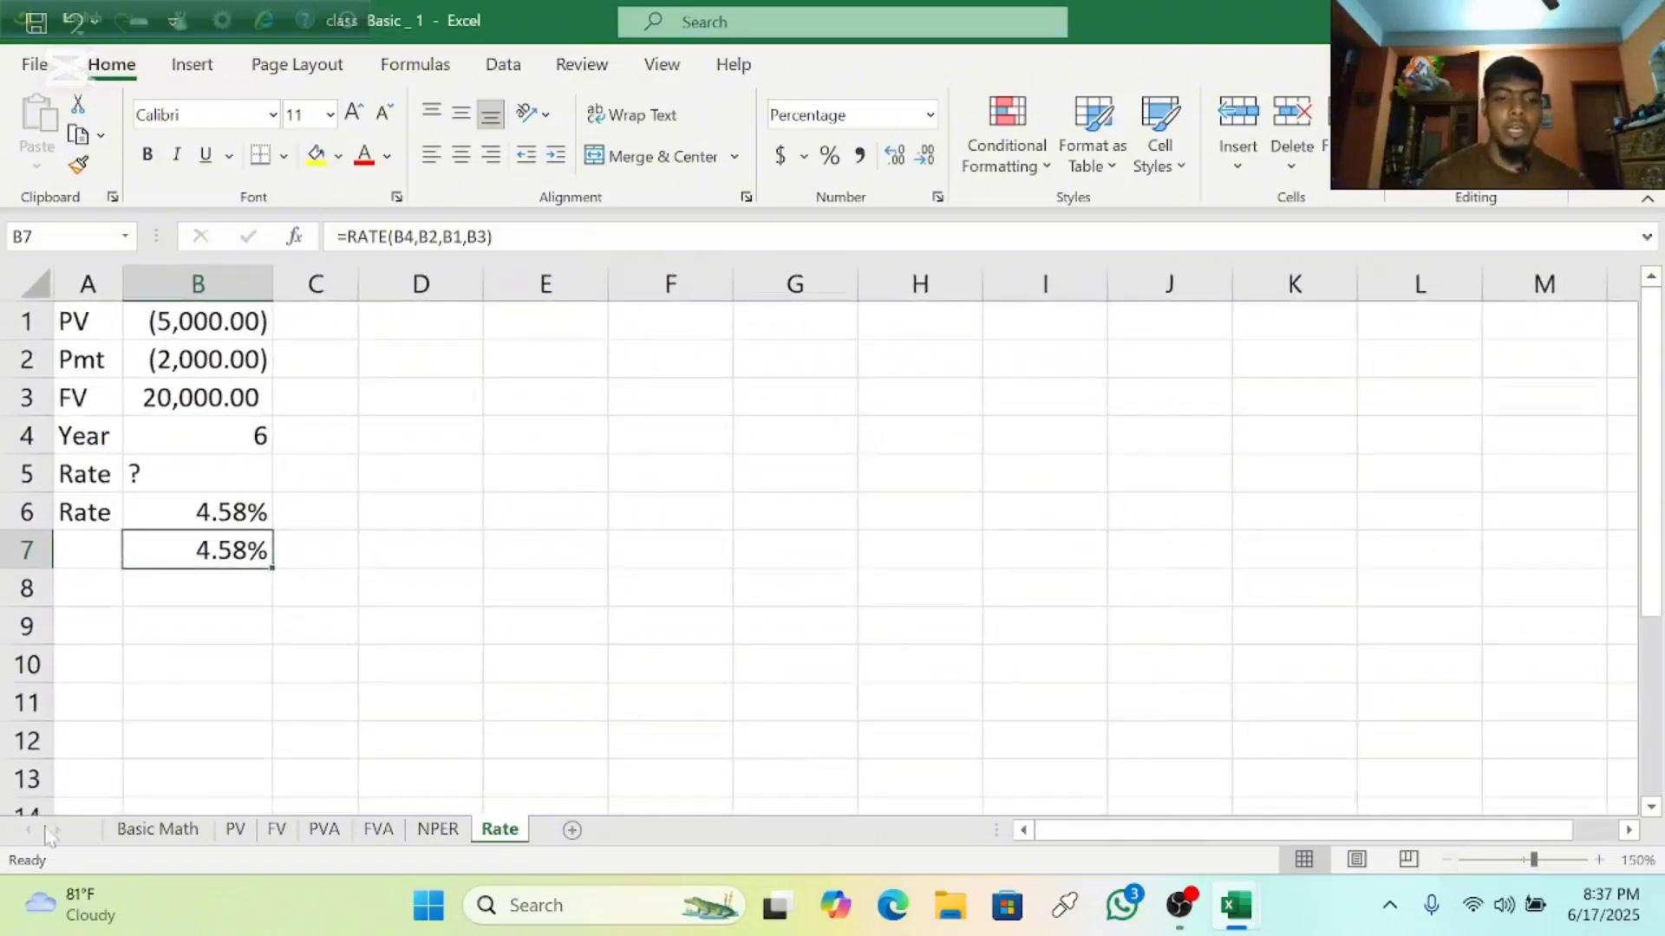
# Open the Basic Math sheet and reduce its zoom to 100%.
pyautogui.click(139, 830)
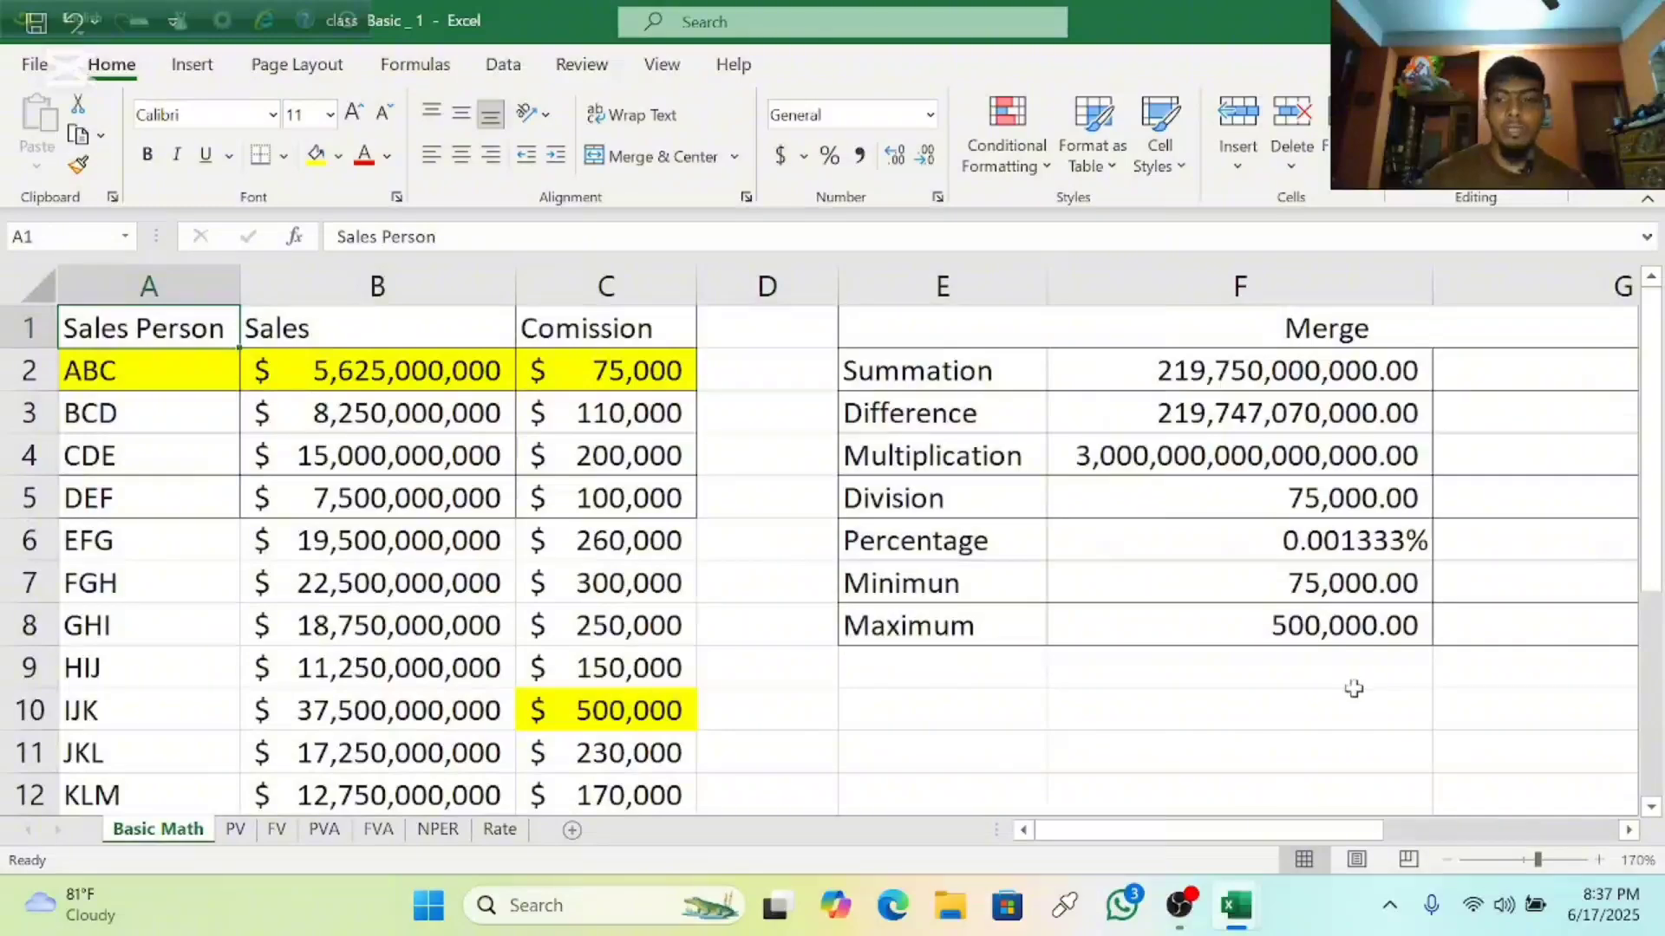
pyautogui.click(1445, 861)
pyautogui.click(1446, 861)
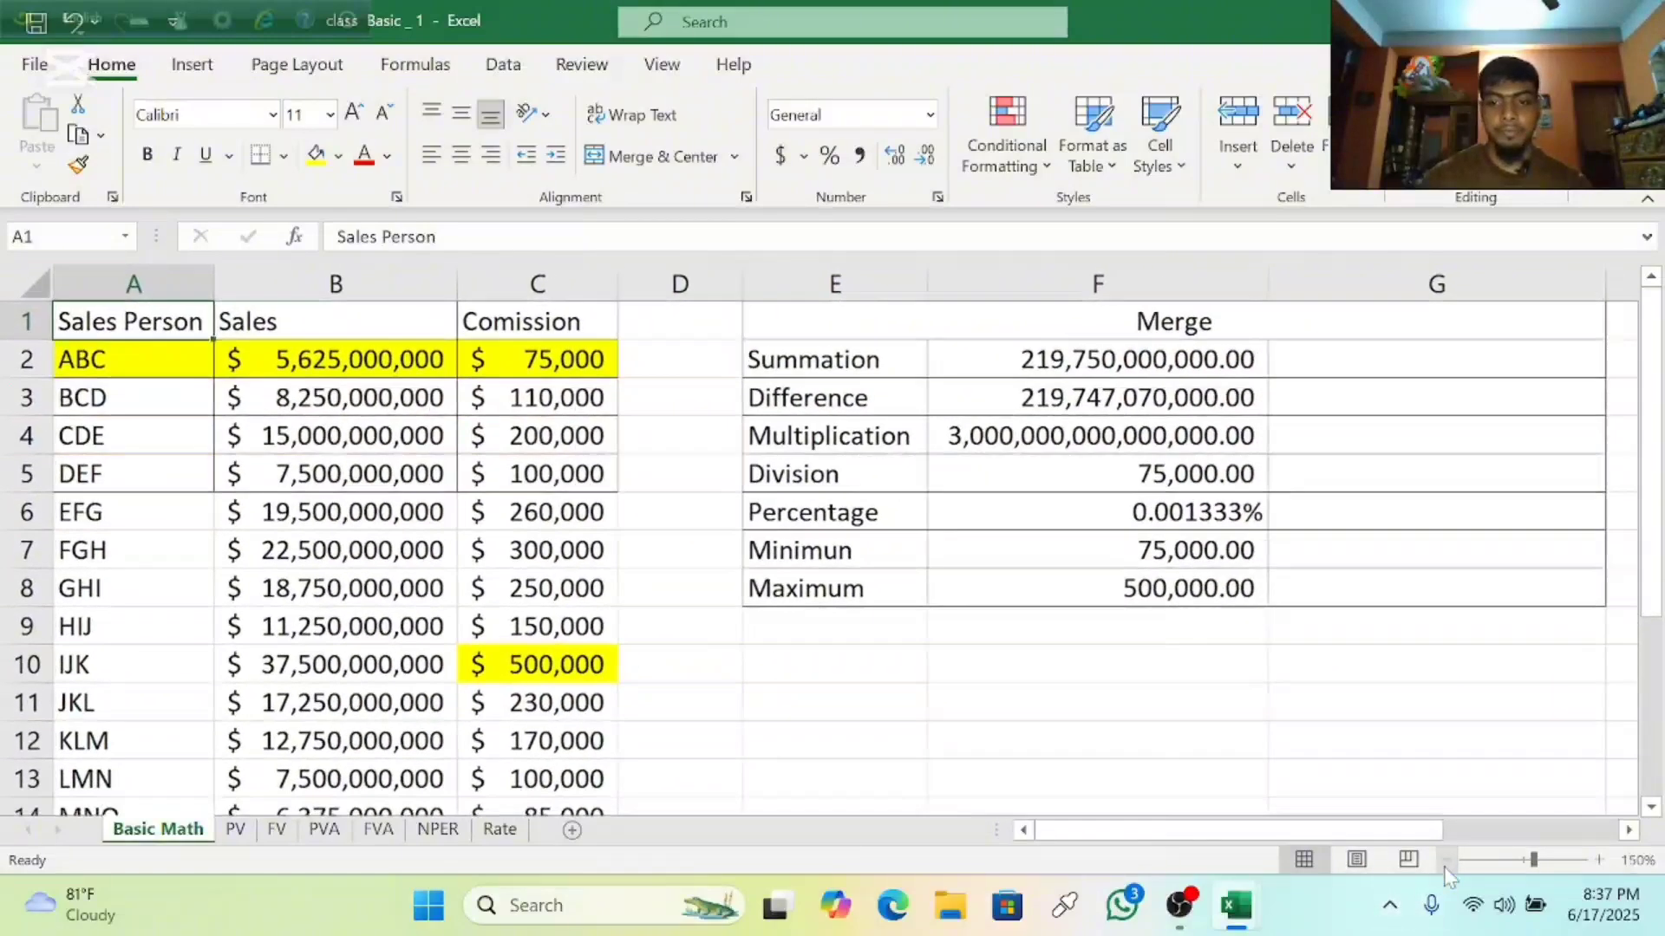
pyautogui.click(1446, 861)
pyautogui.click(1445, 861)
pyautogui.click(1445, 861)
pyautogui.click(1445, 862)
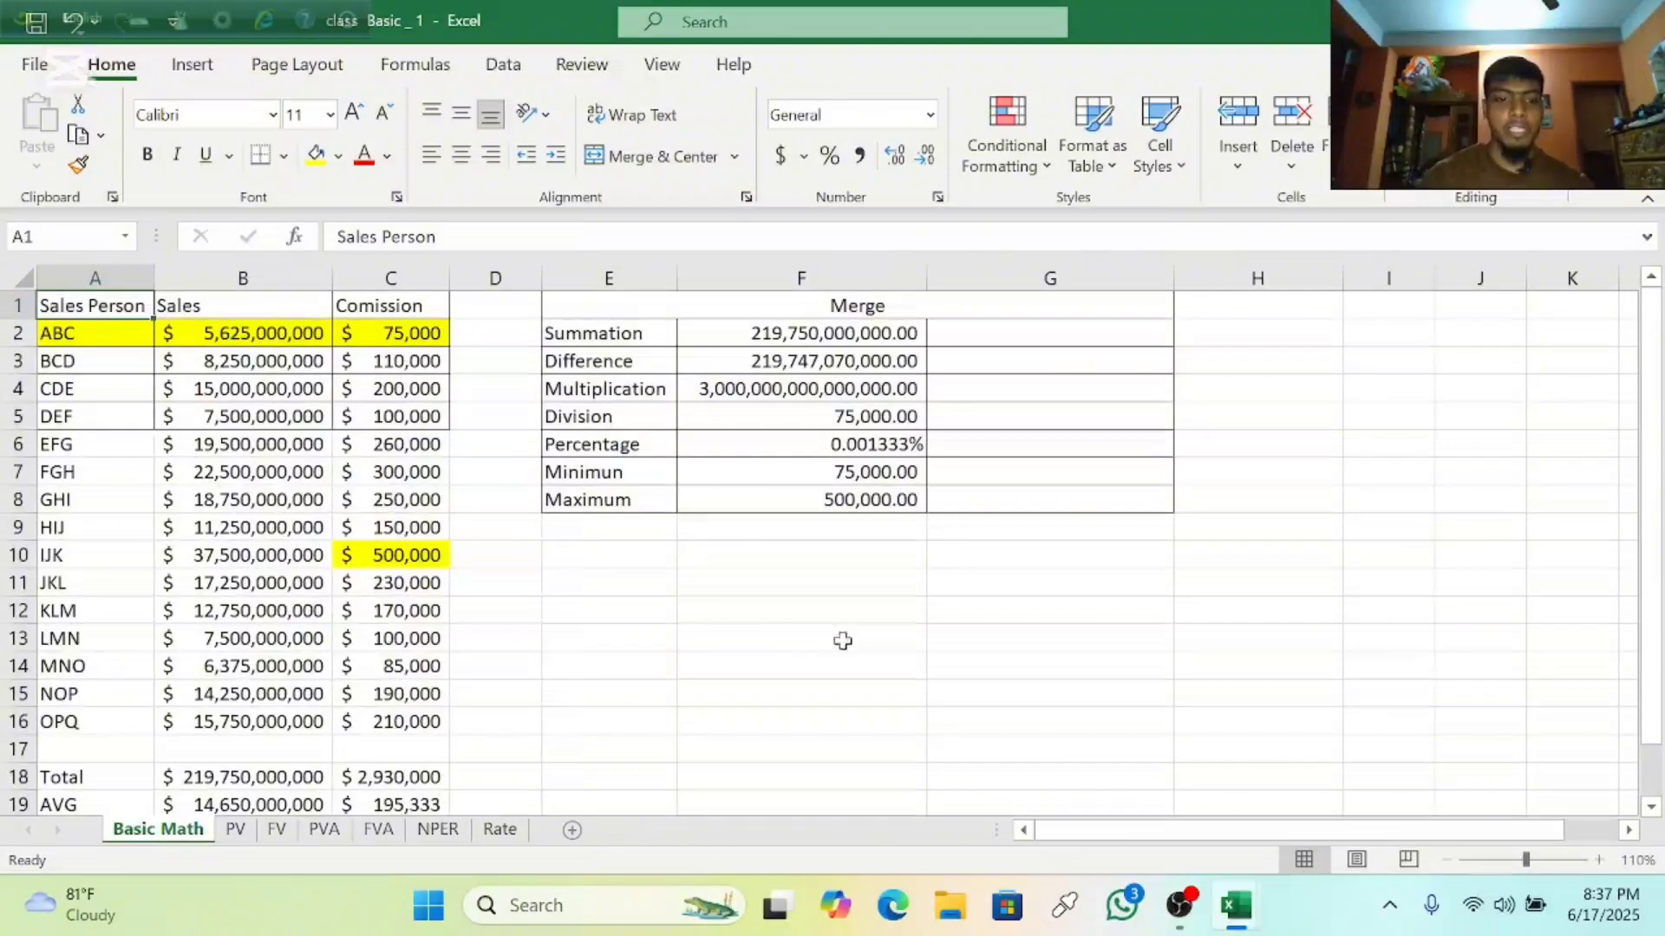
pyautogui.click(1447, 861)
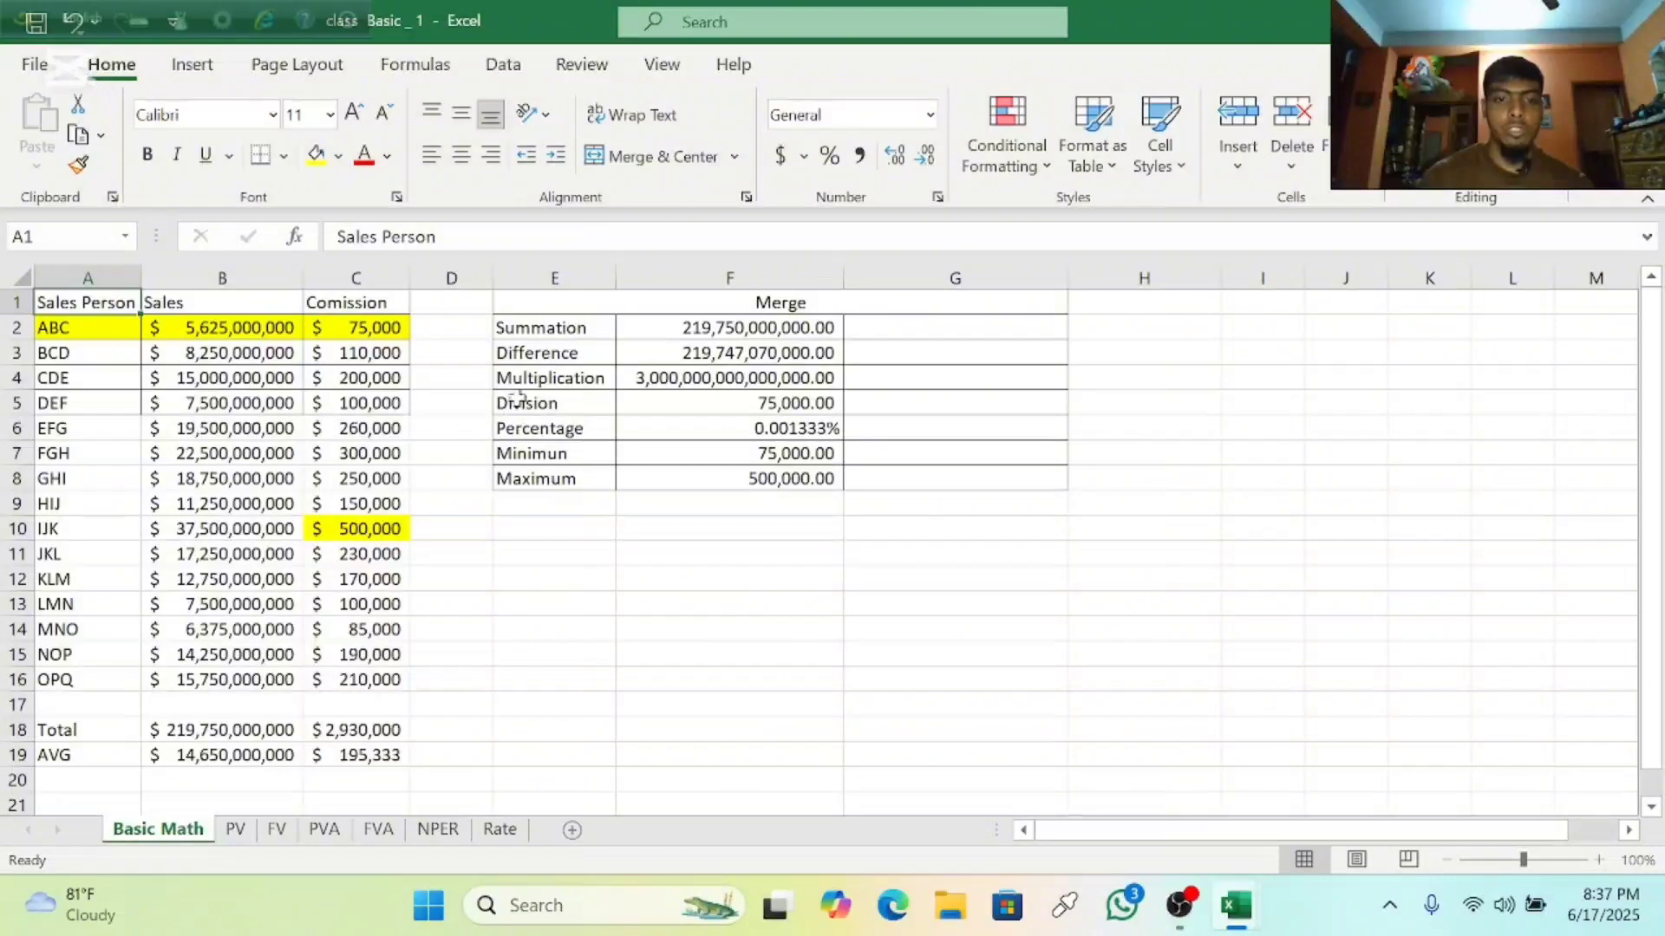
# Copy the operation labels from Summation to Maximum (E2:E8) into the empty area starting at E12.
pyautogui.moveTo(520, 330); pyautogui.dragTo(534, 477)
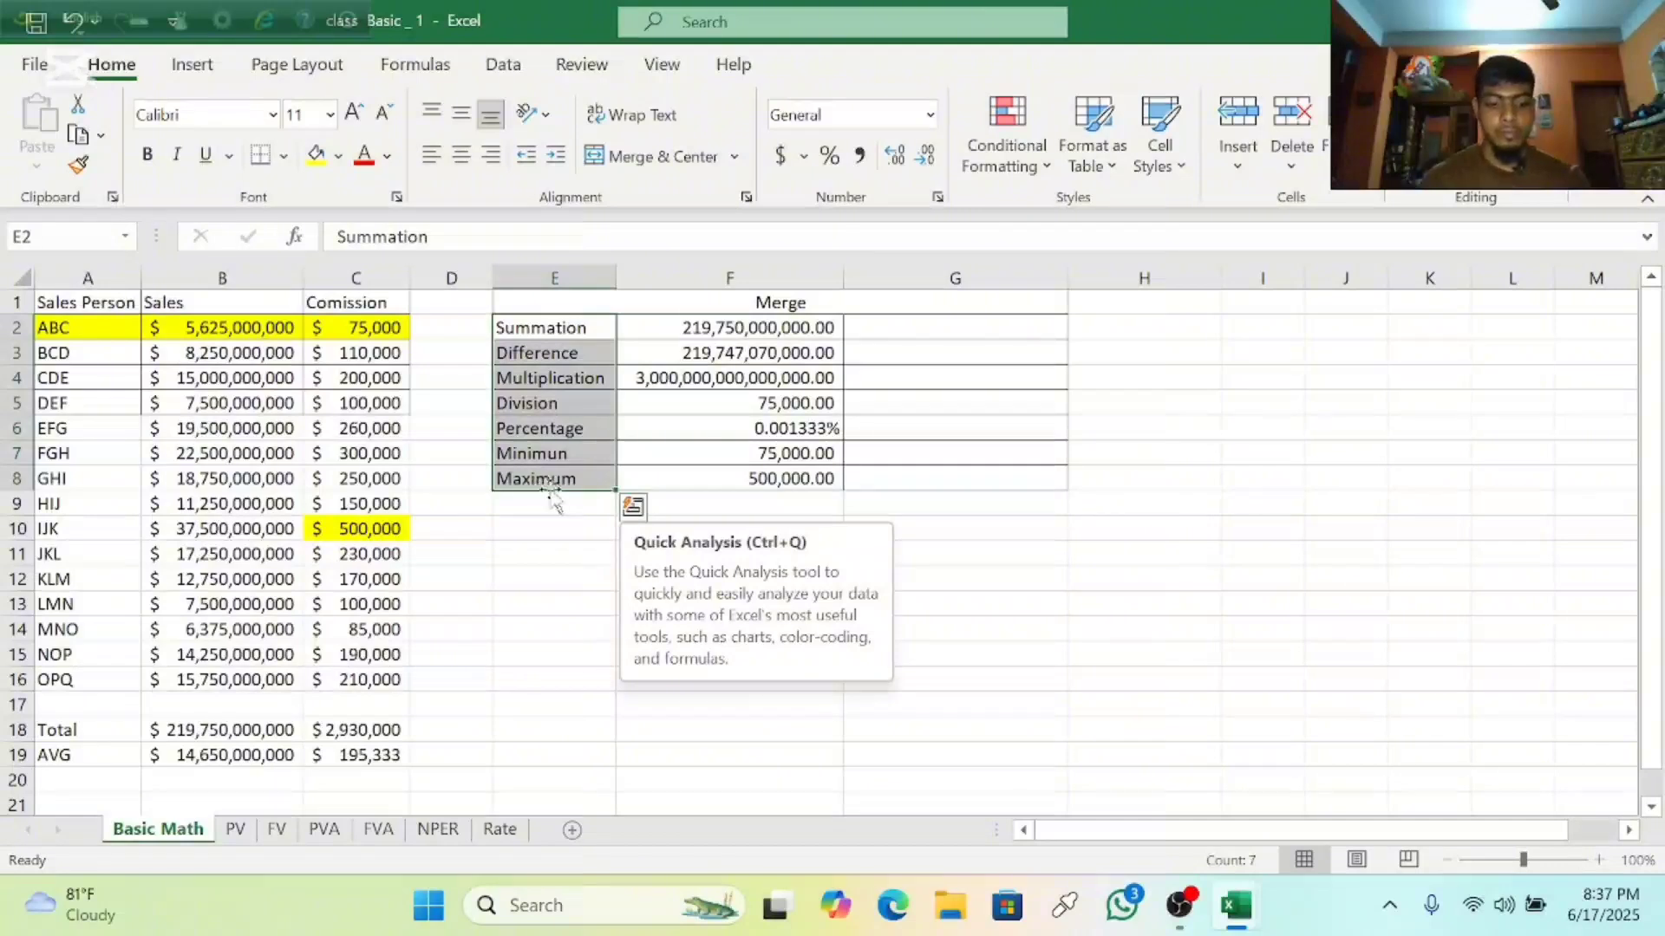
pyautogui.hotkey('ctrl', 'c')
pyautogui.click(510, 577)
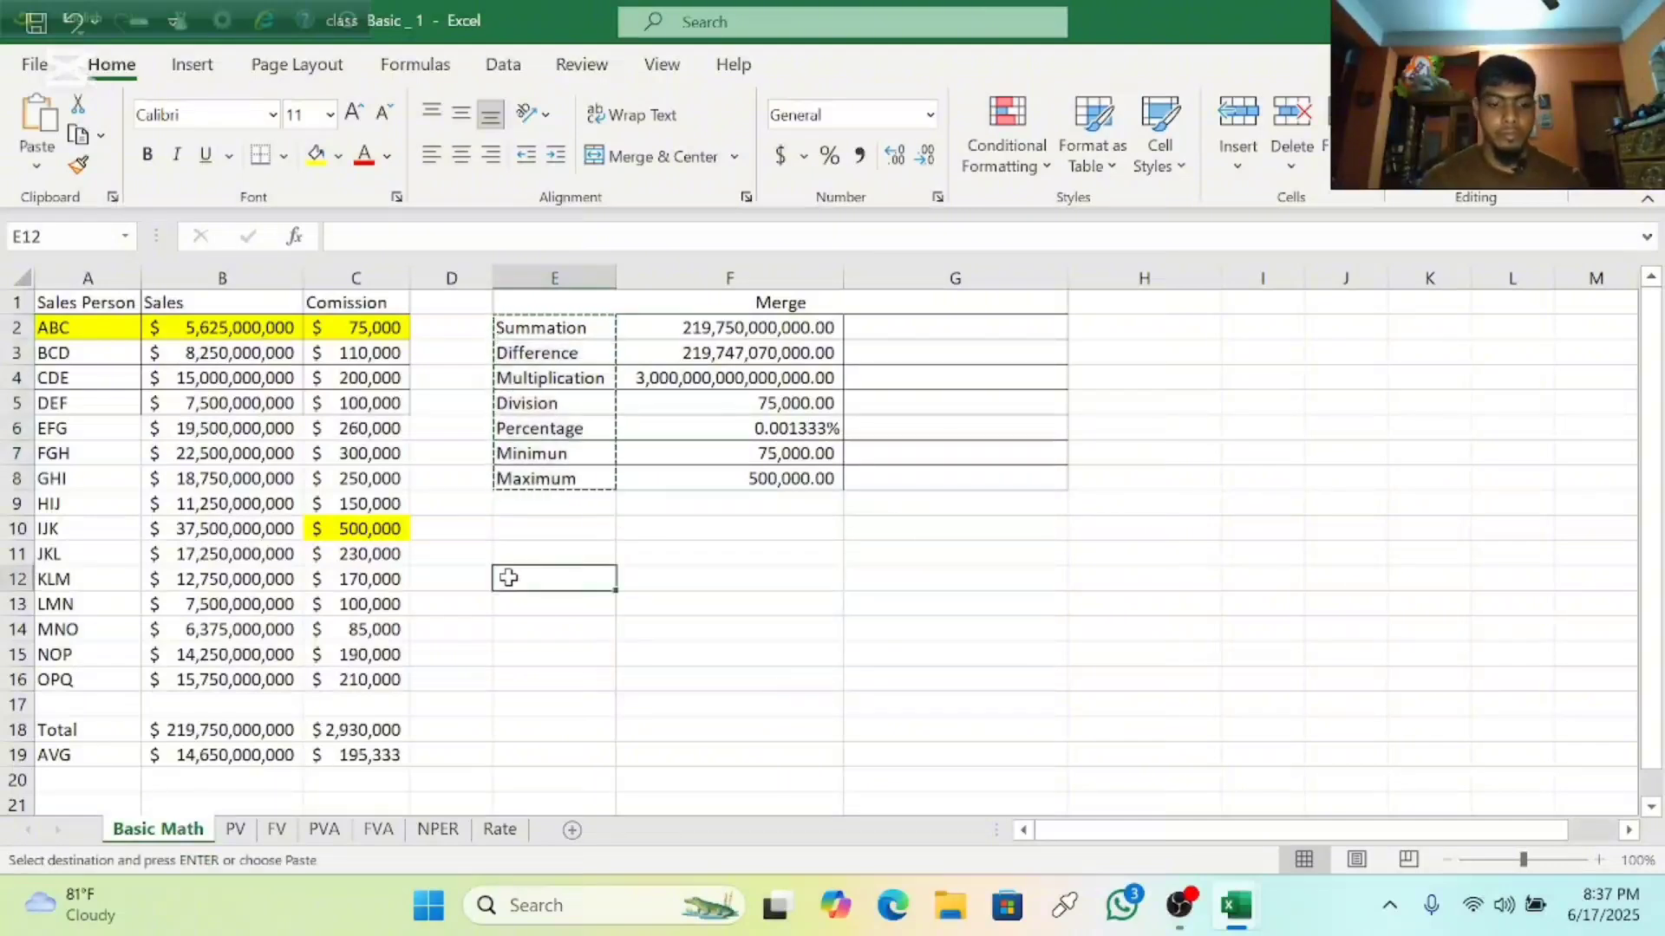
pyautogui.hotkey('ctrl', 'v')
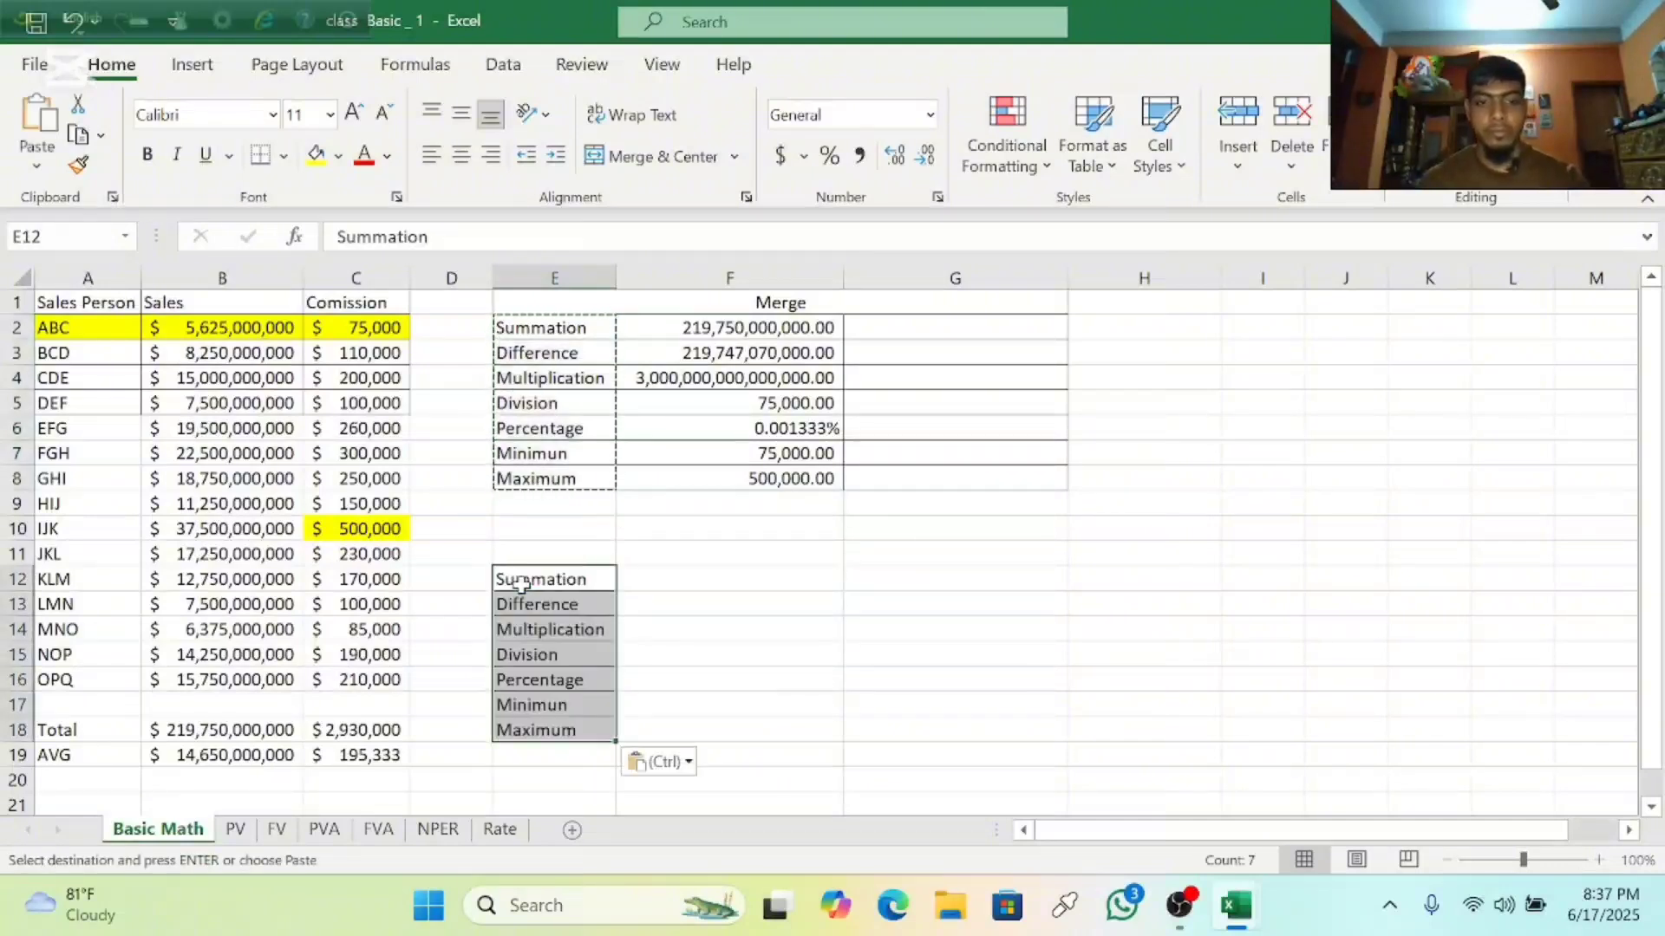
# Total all salespeople's sales beside the copied Summation label in F12 with =SUM(B2:B16), and check the formula.
pyautogui.click(668, 579)
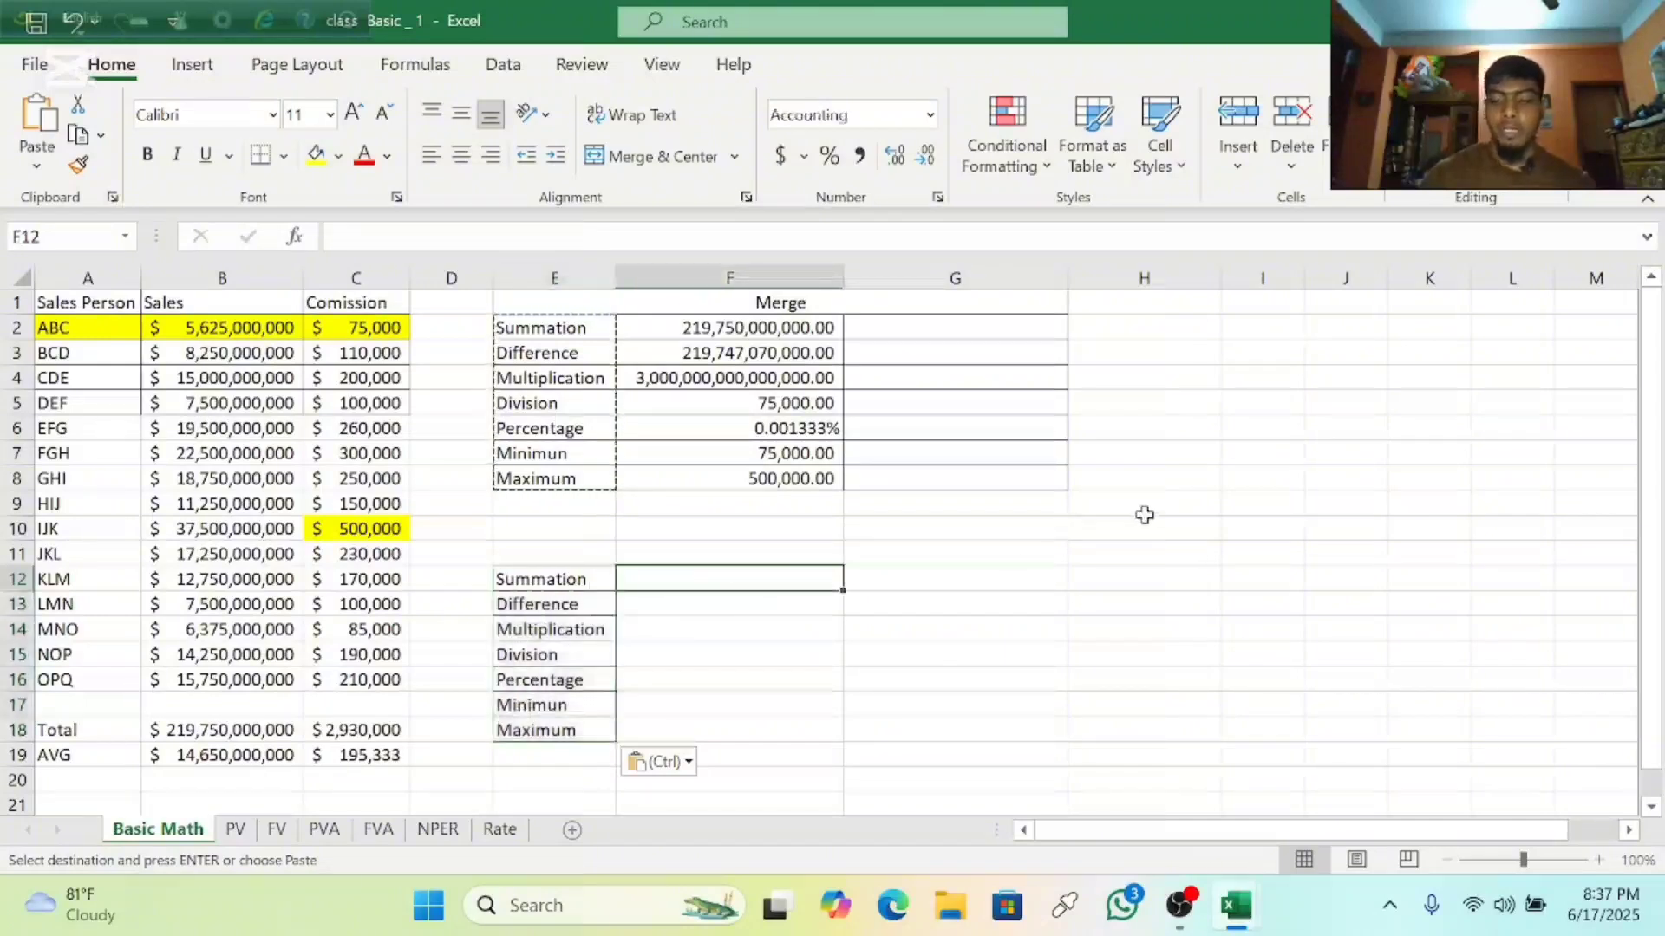
pyautogui.write('=sum')
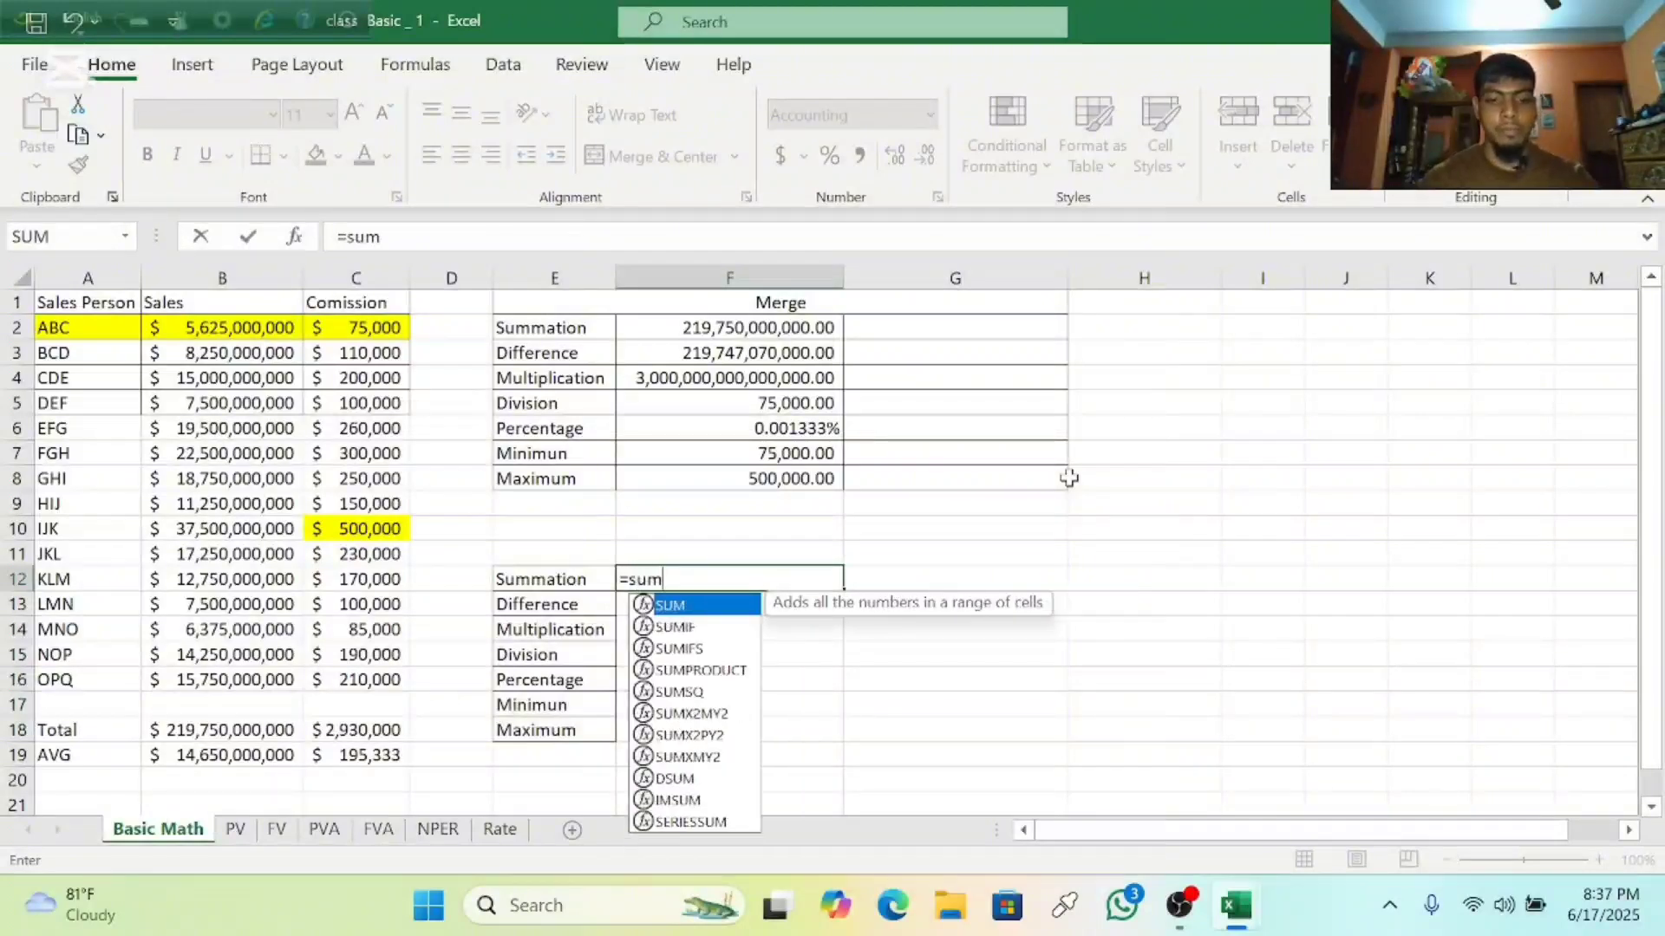
pyautogui.press('Tab')
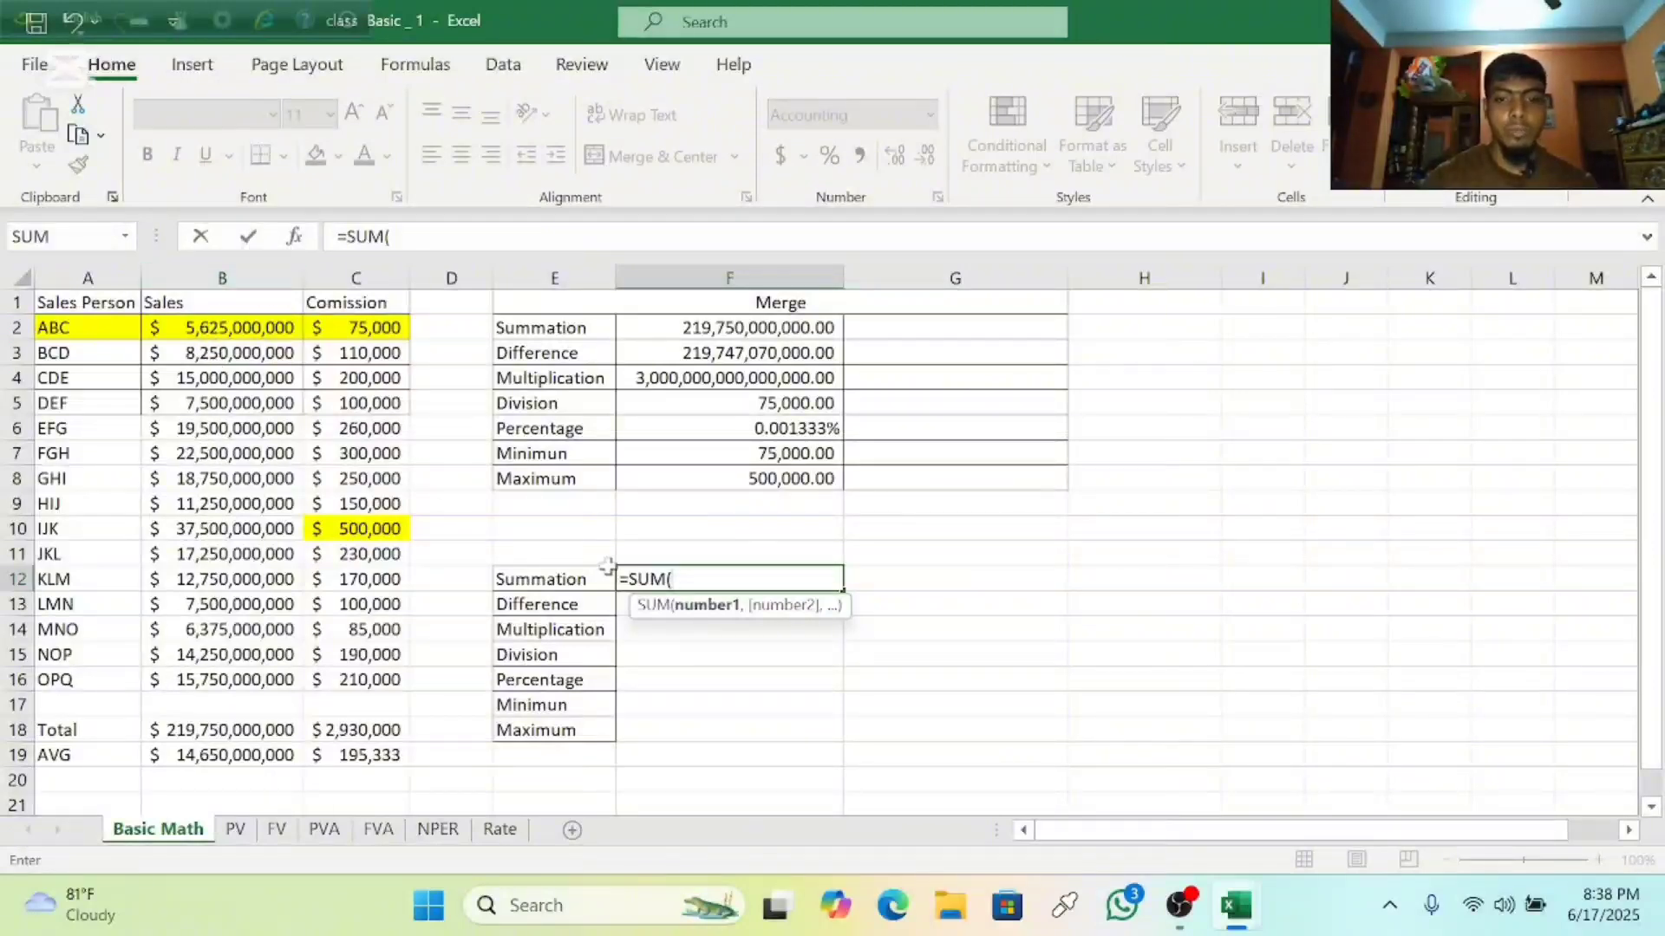
pyautogui.click(234, 329)
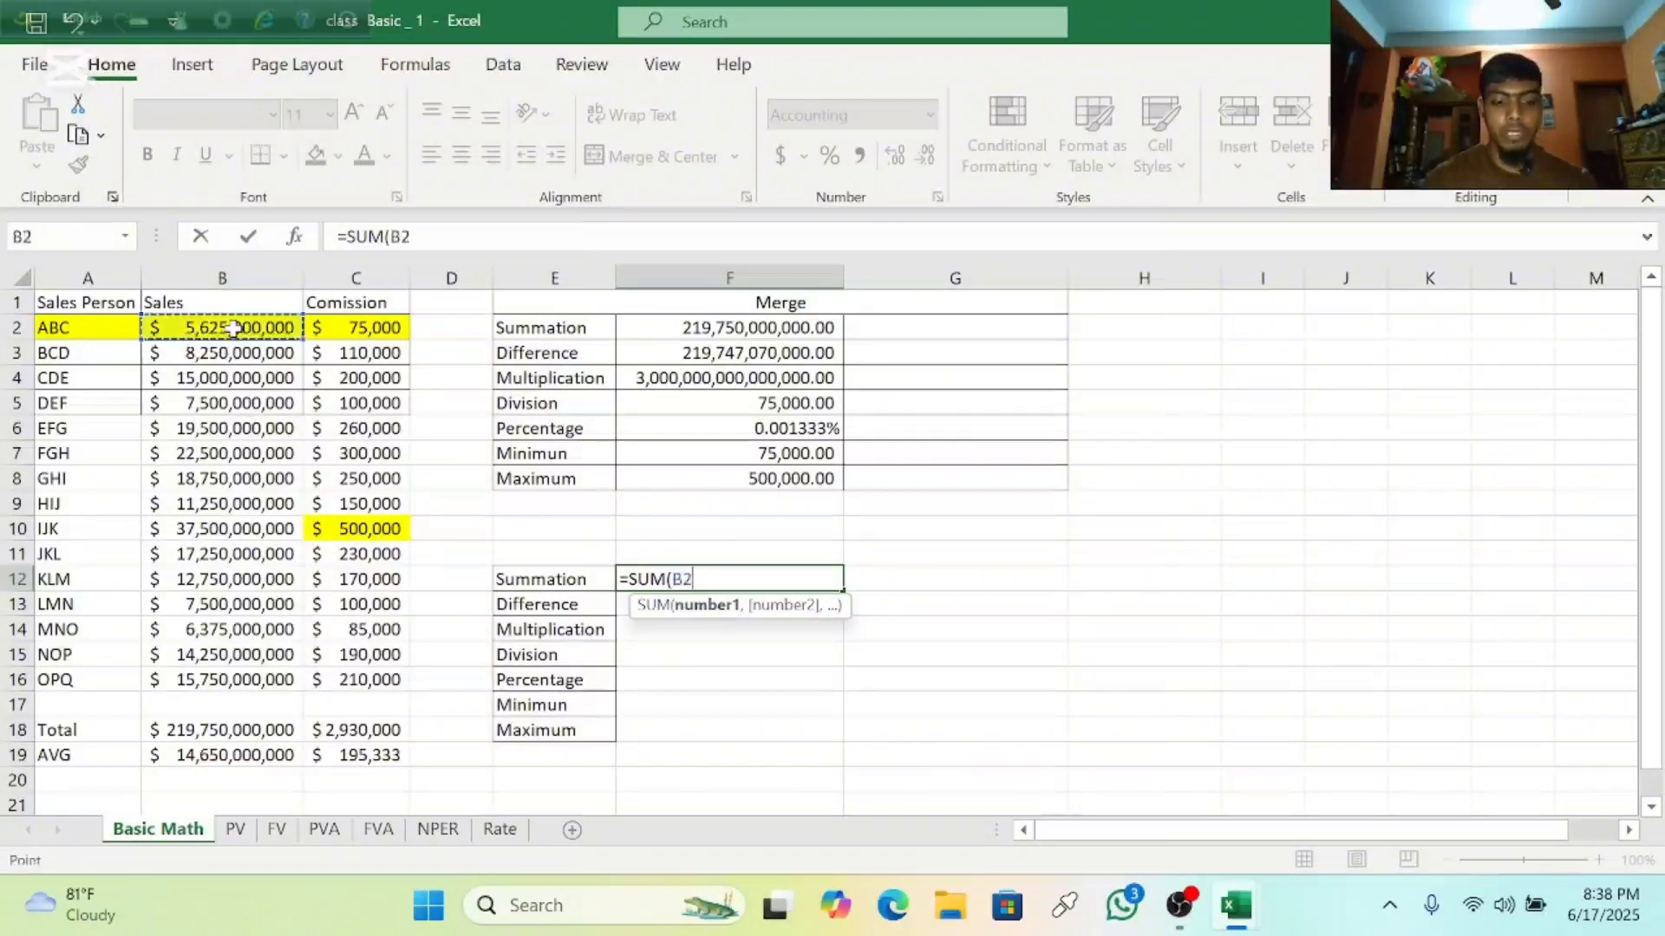
pyautogui.moveTo(234, 328); pyautogui.dragTo(222, 680)
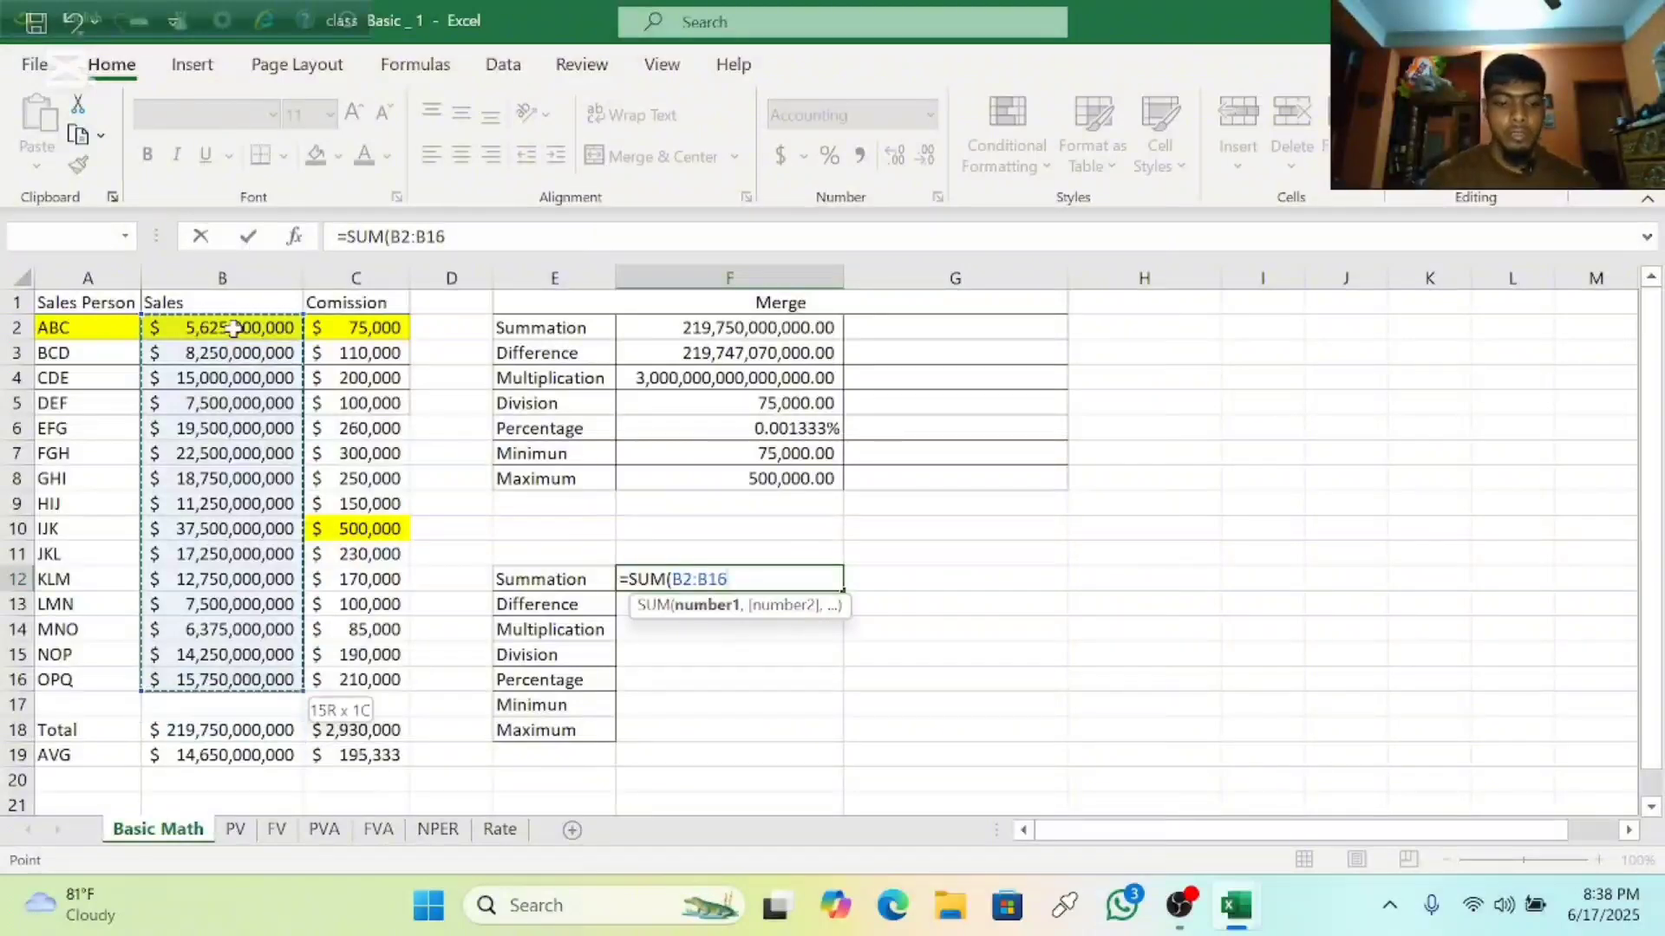
pyautogui.write(')')
pyautogui.press('Return')
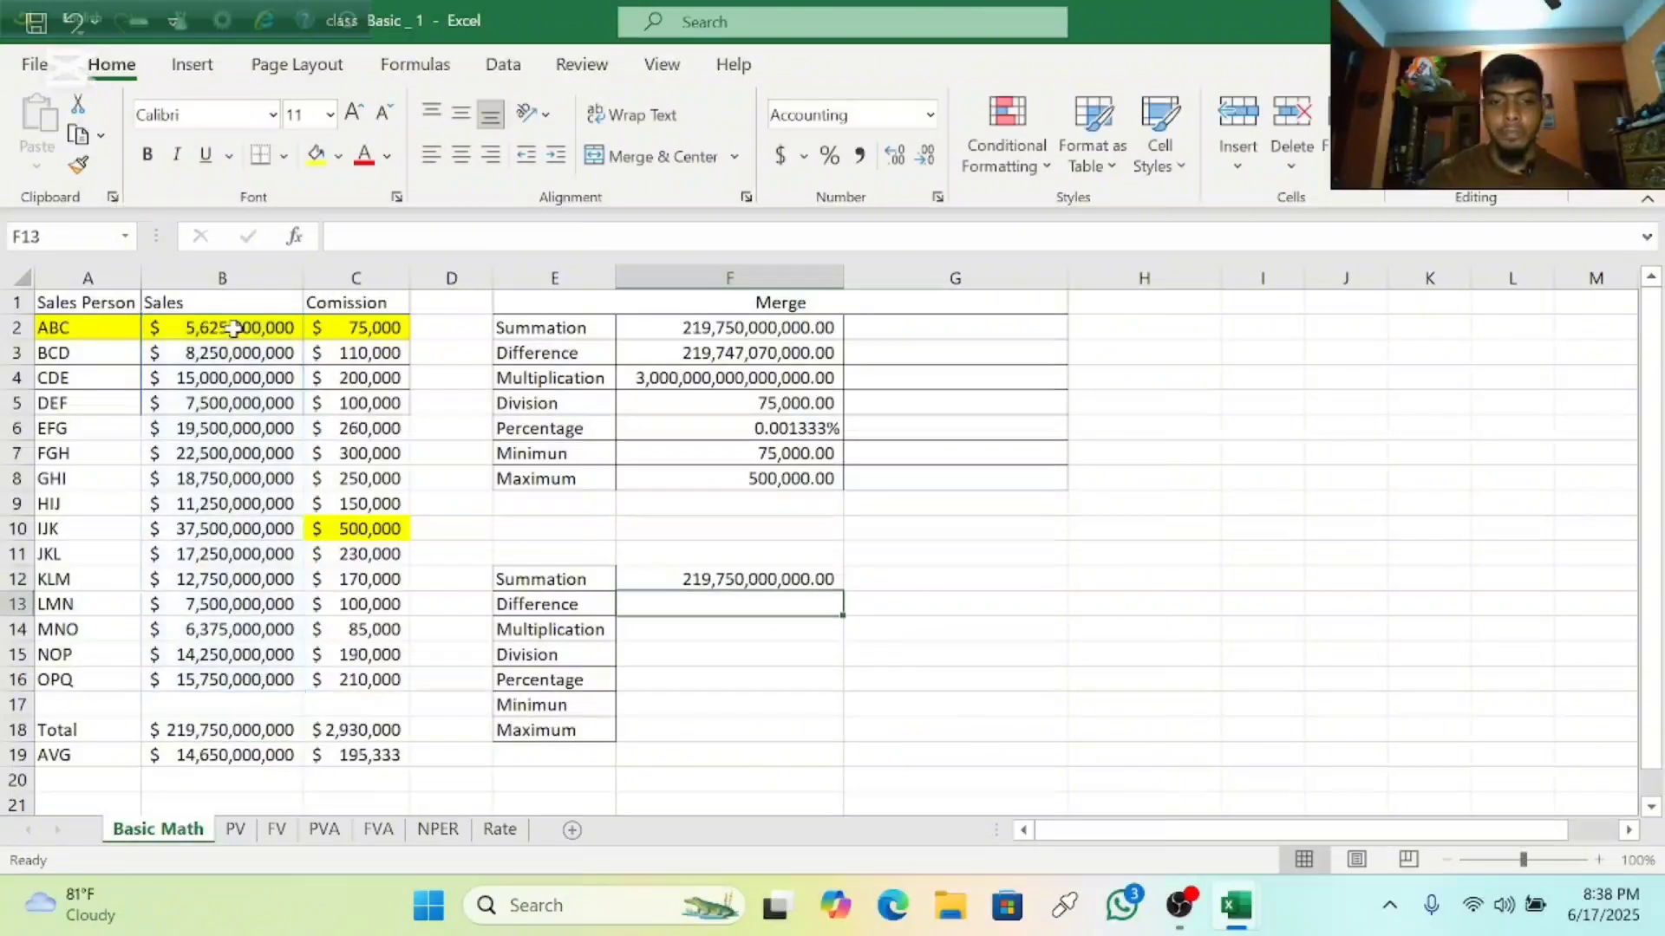
pyautogui.click(670, 581)
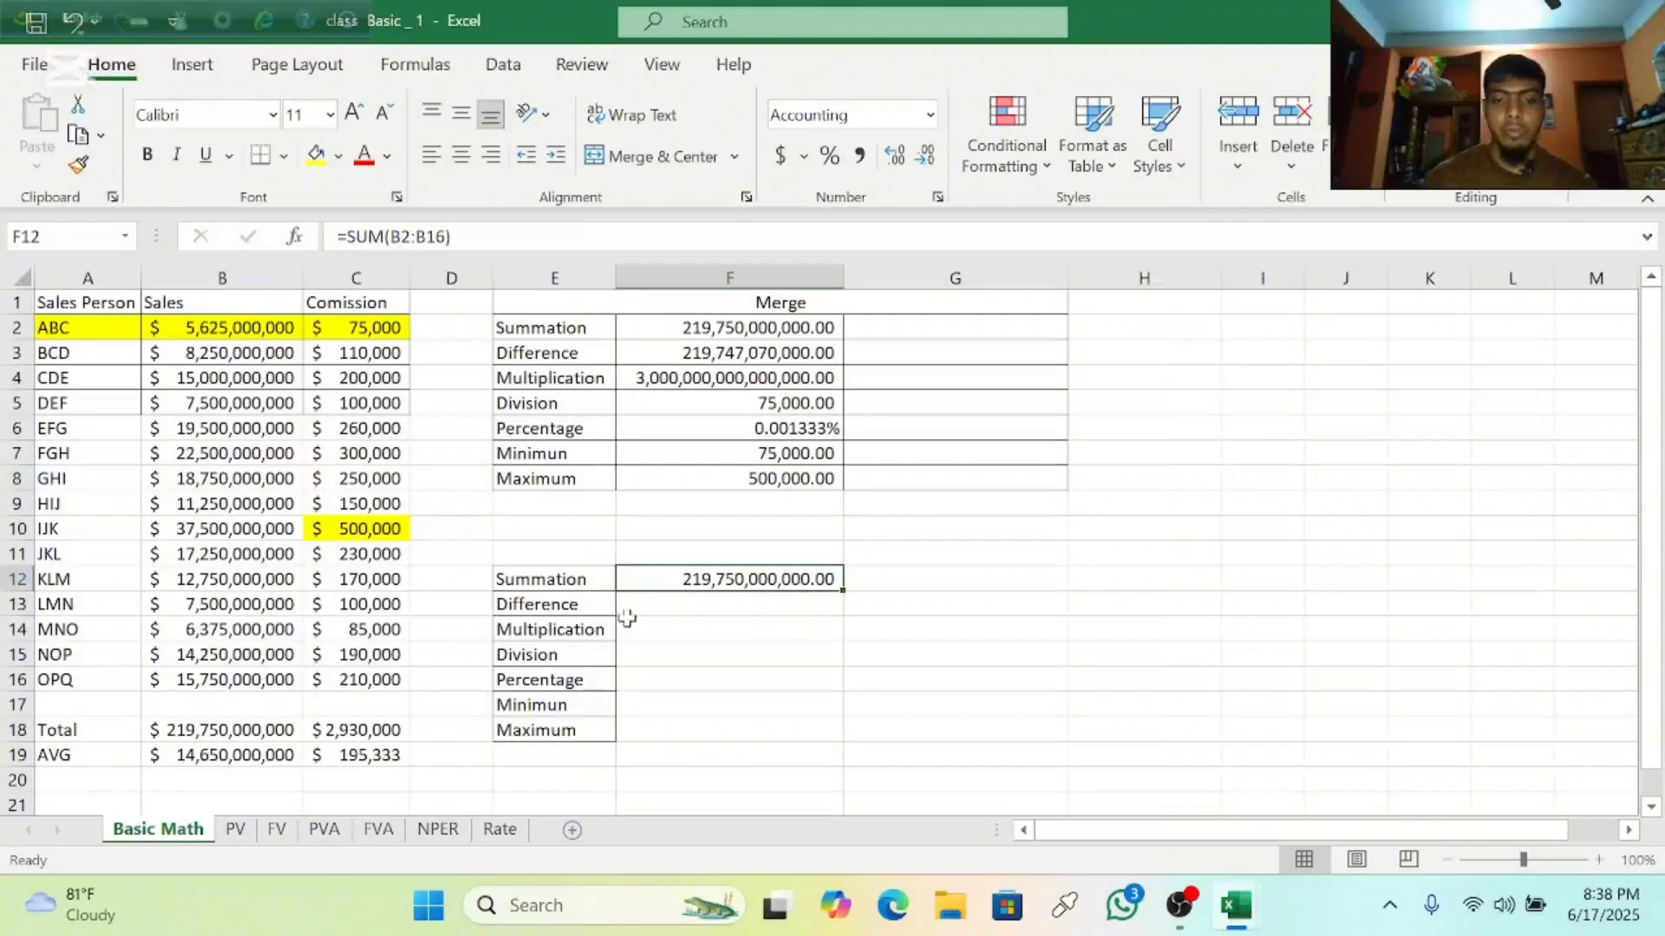
# Calculate the difference between the sales of BCD and DEF in F13 with =B3-B5.
pyautogui.click(676, 608)
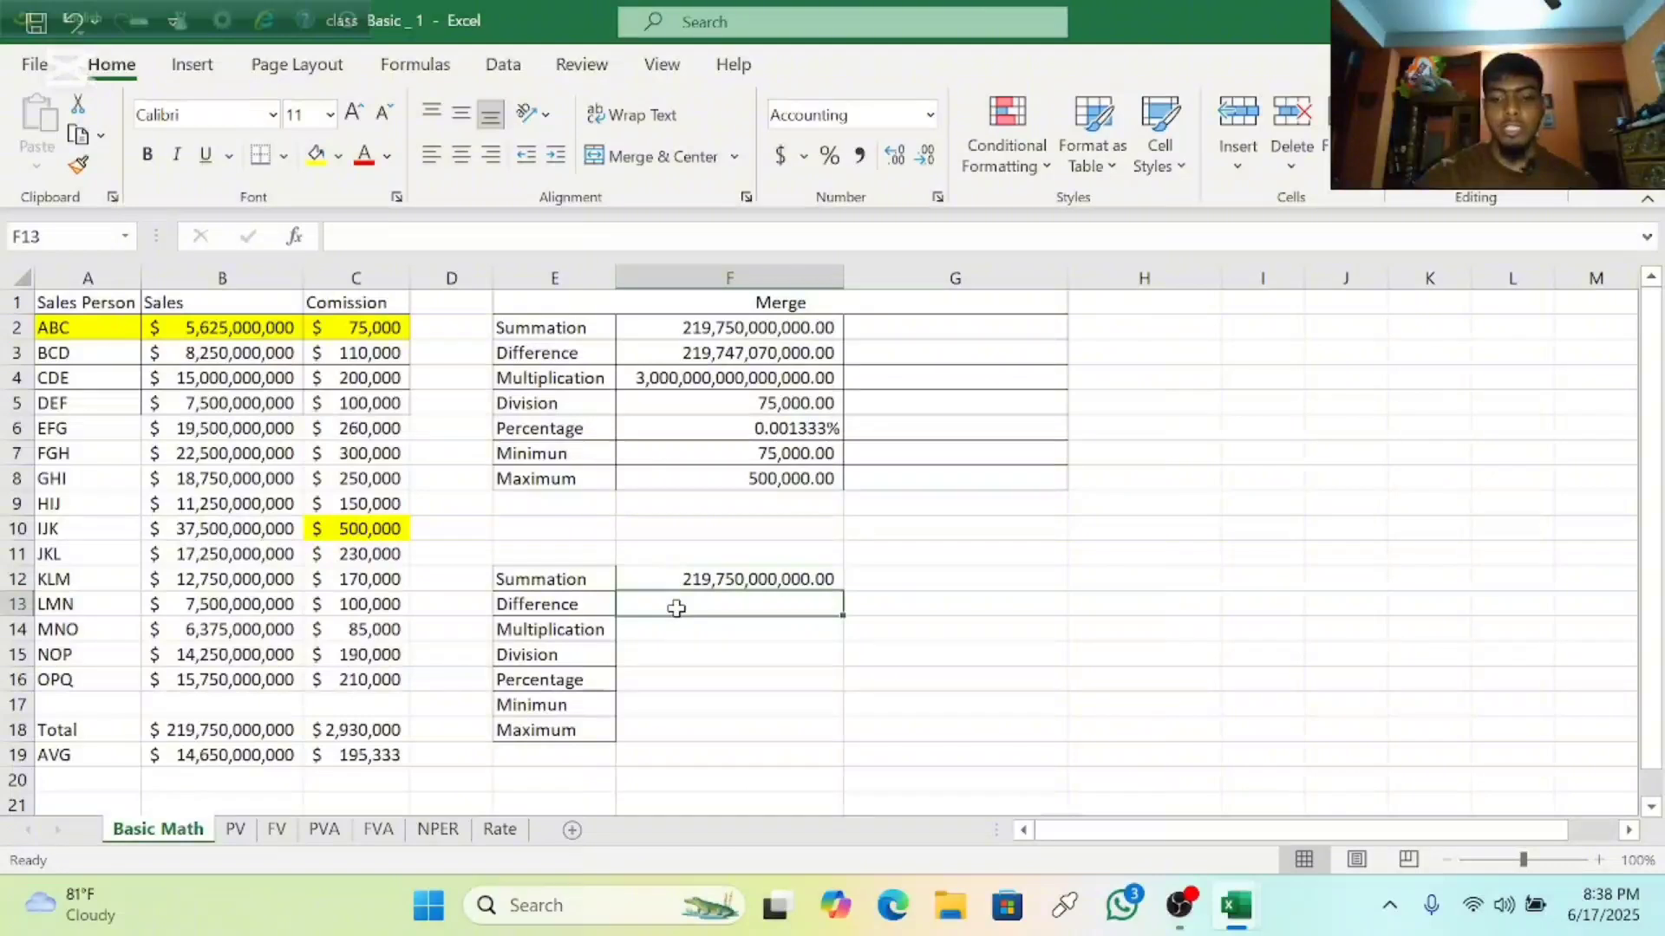
pyautogui.write('=')
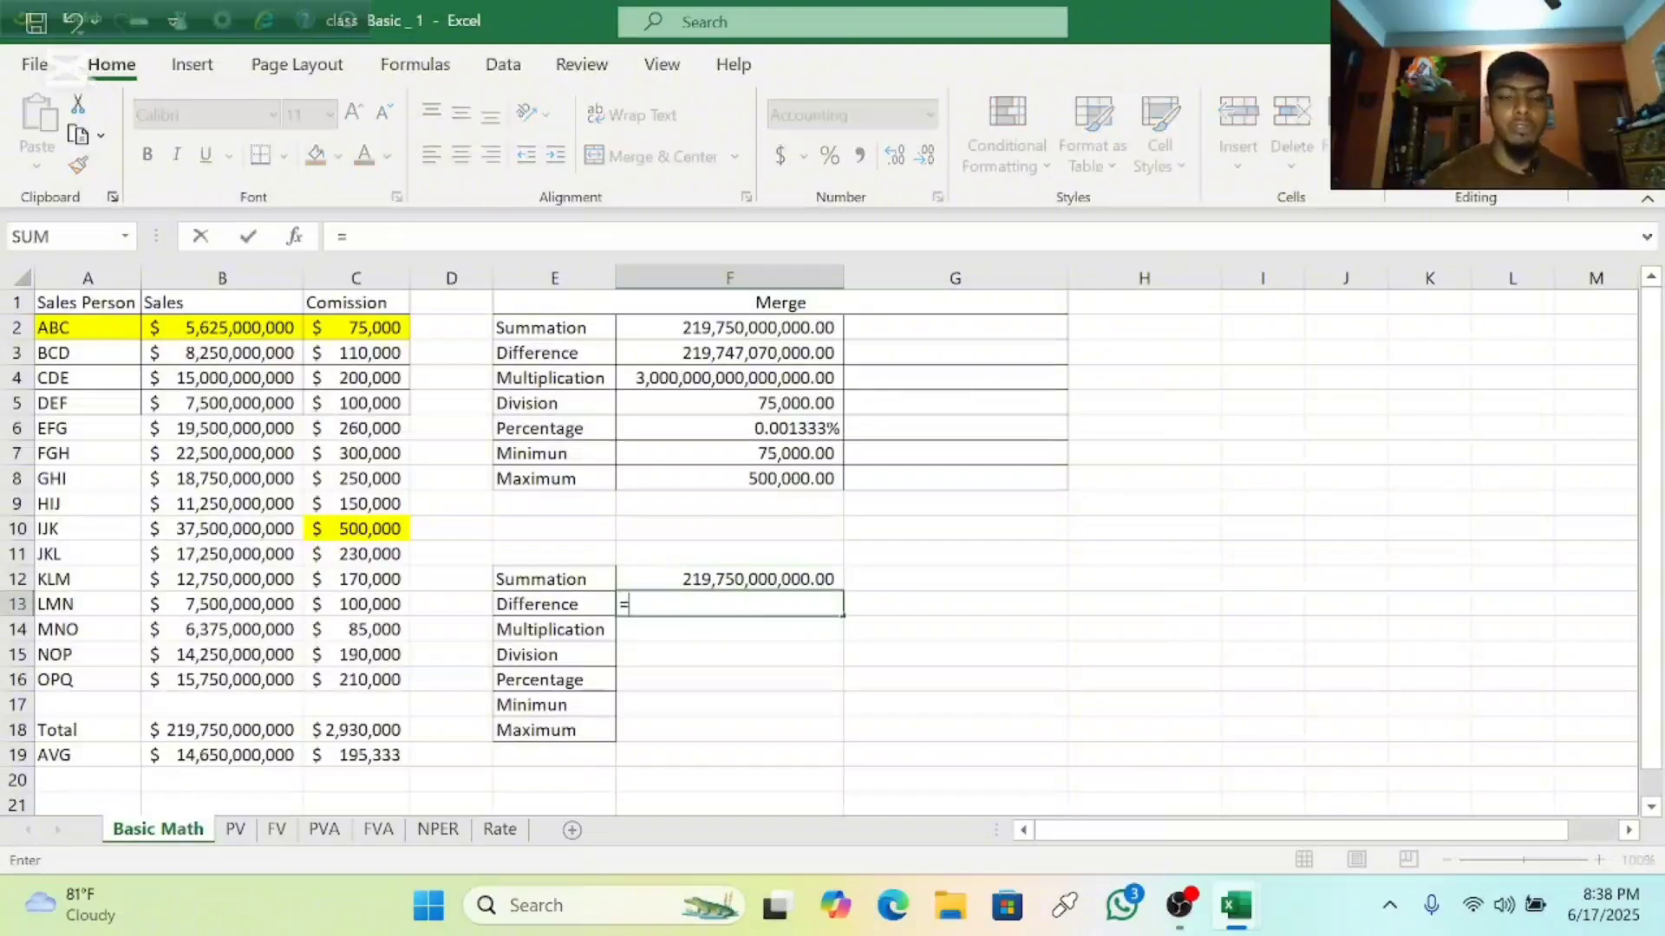
pyautogui.click(216, 353)
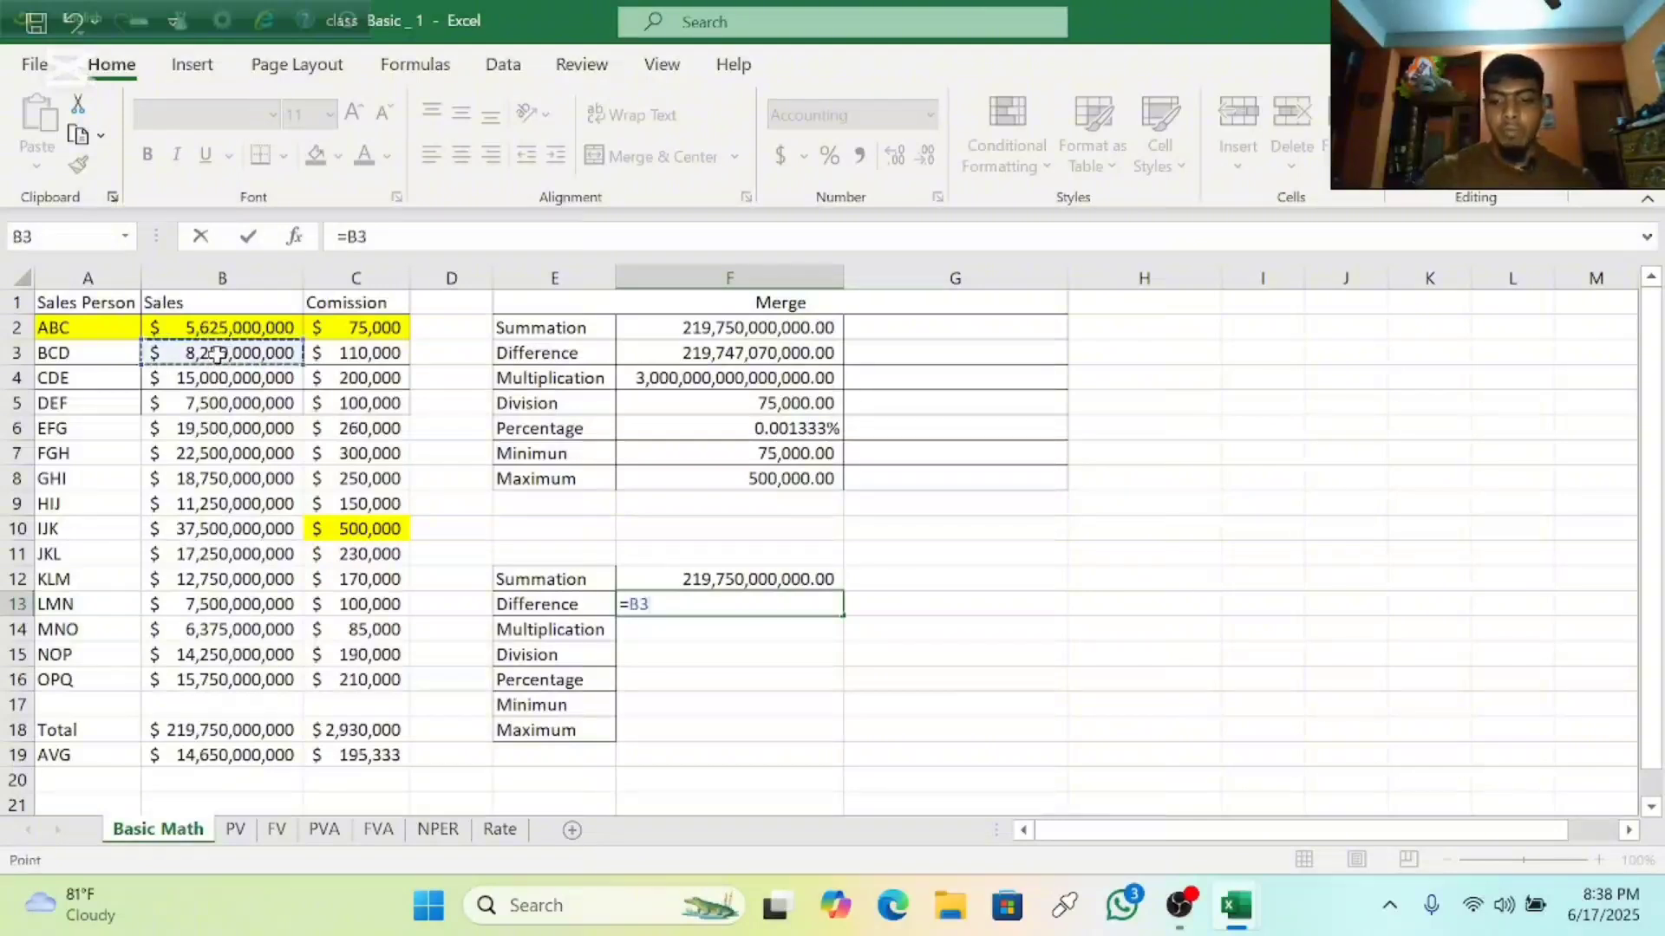
pyautogui.write('-')
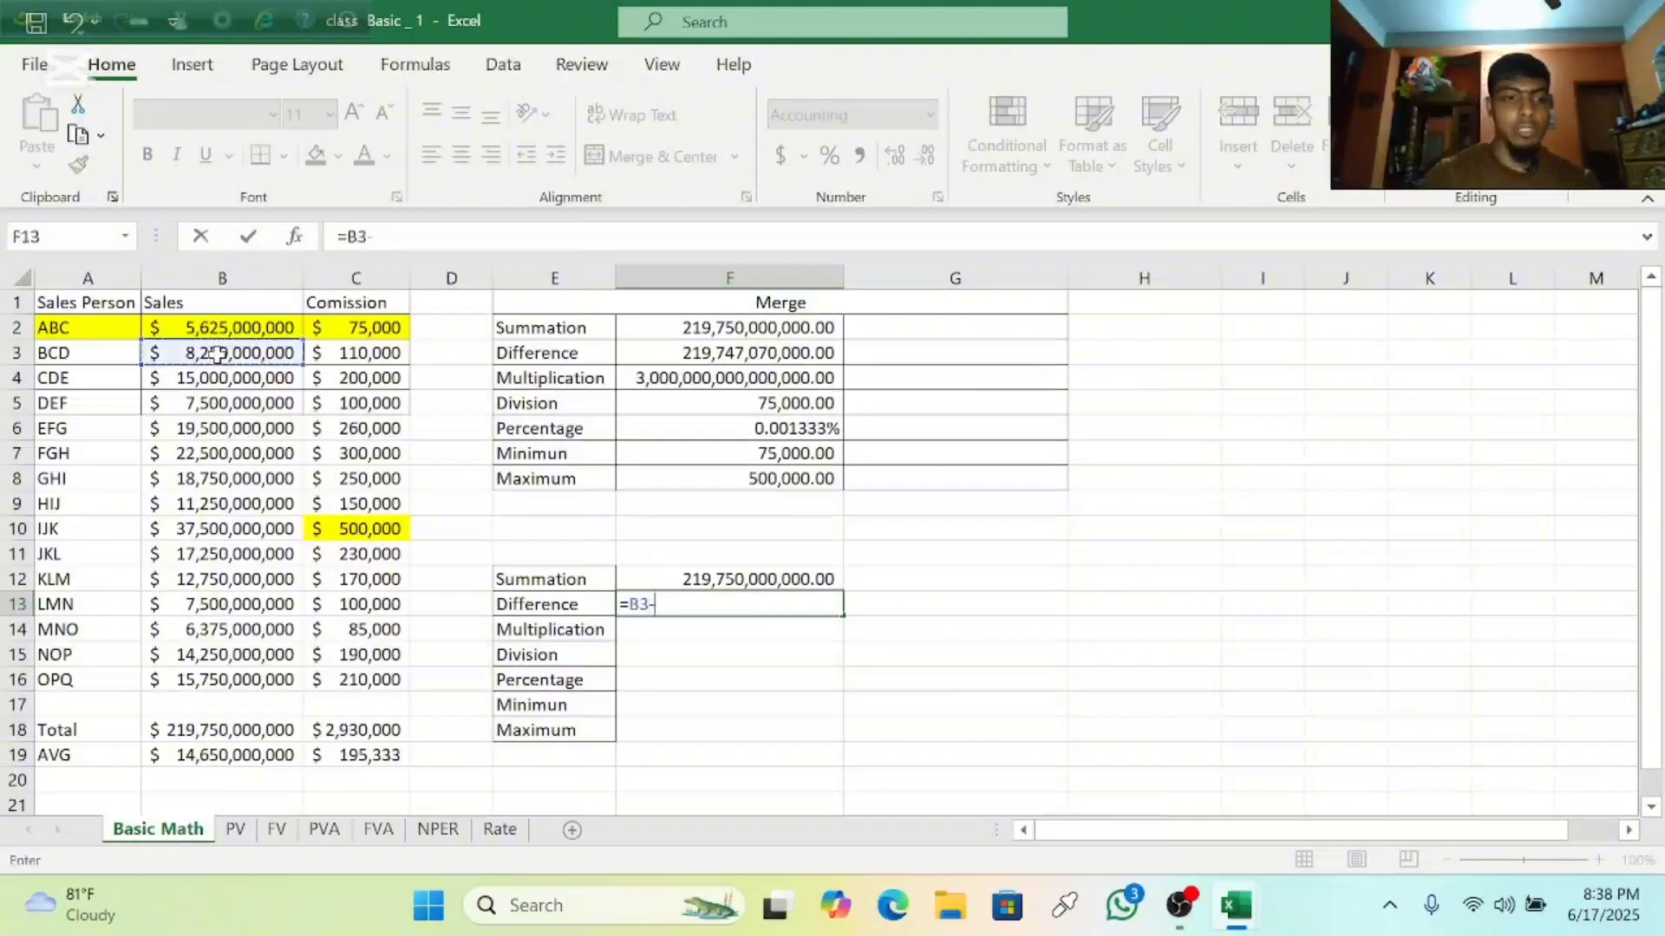
pyautogui.click(206, 407)
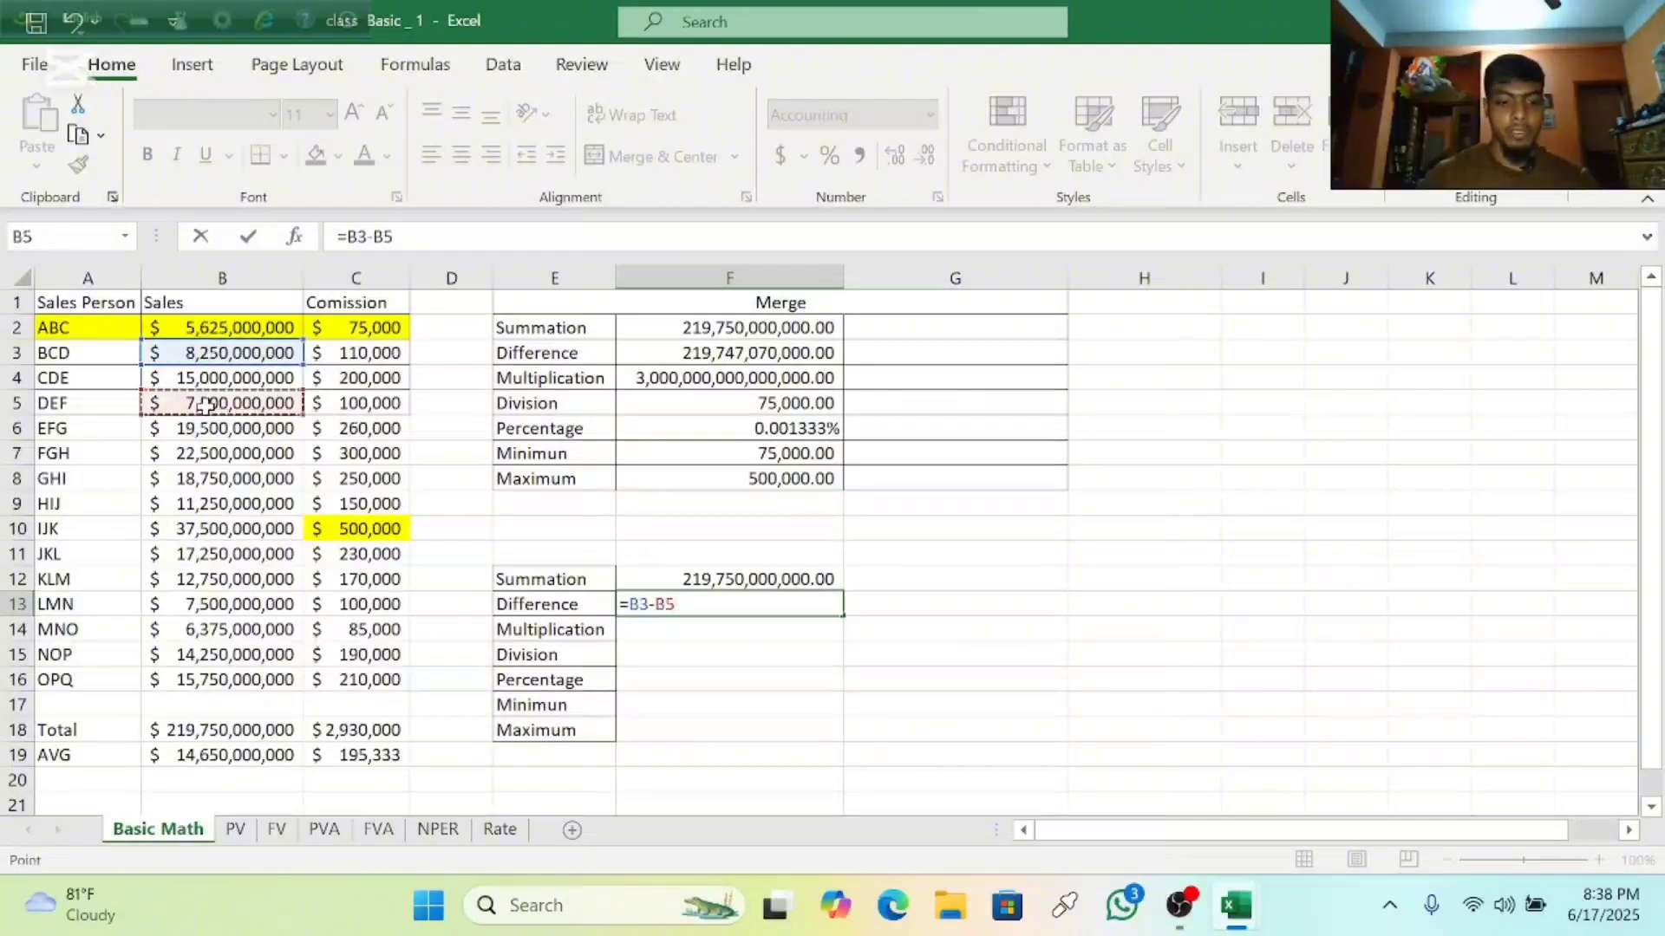
pyautogui.press('Return')
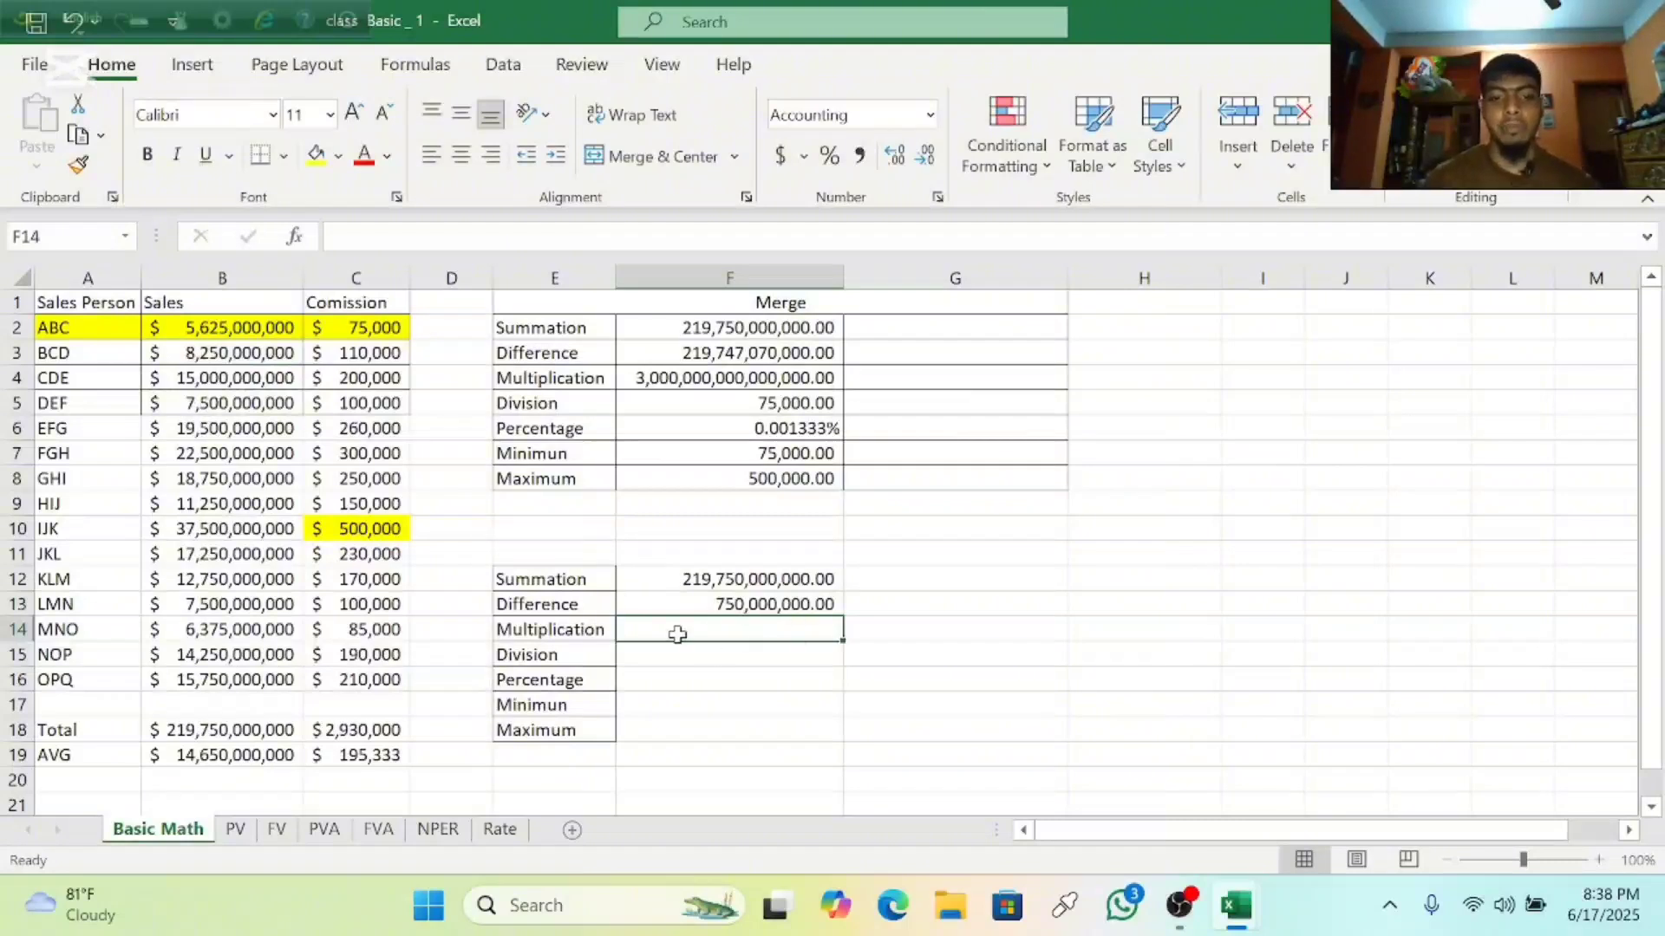
# Multiply the commissions of ABC and BCD in F14 with =C2*C3.
pyautogui.write('=')
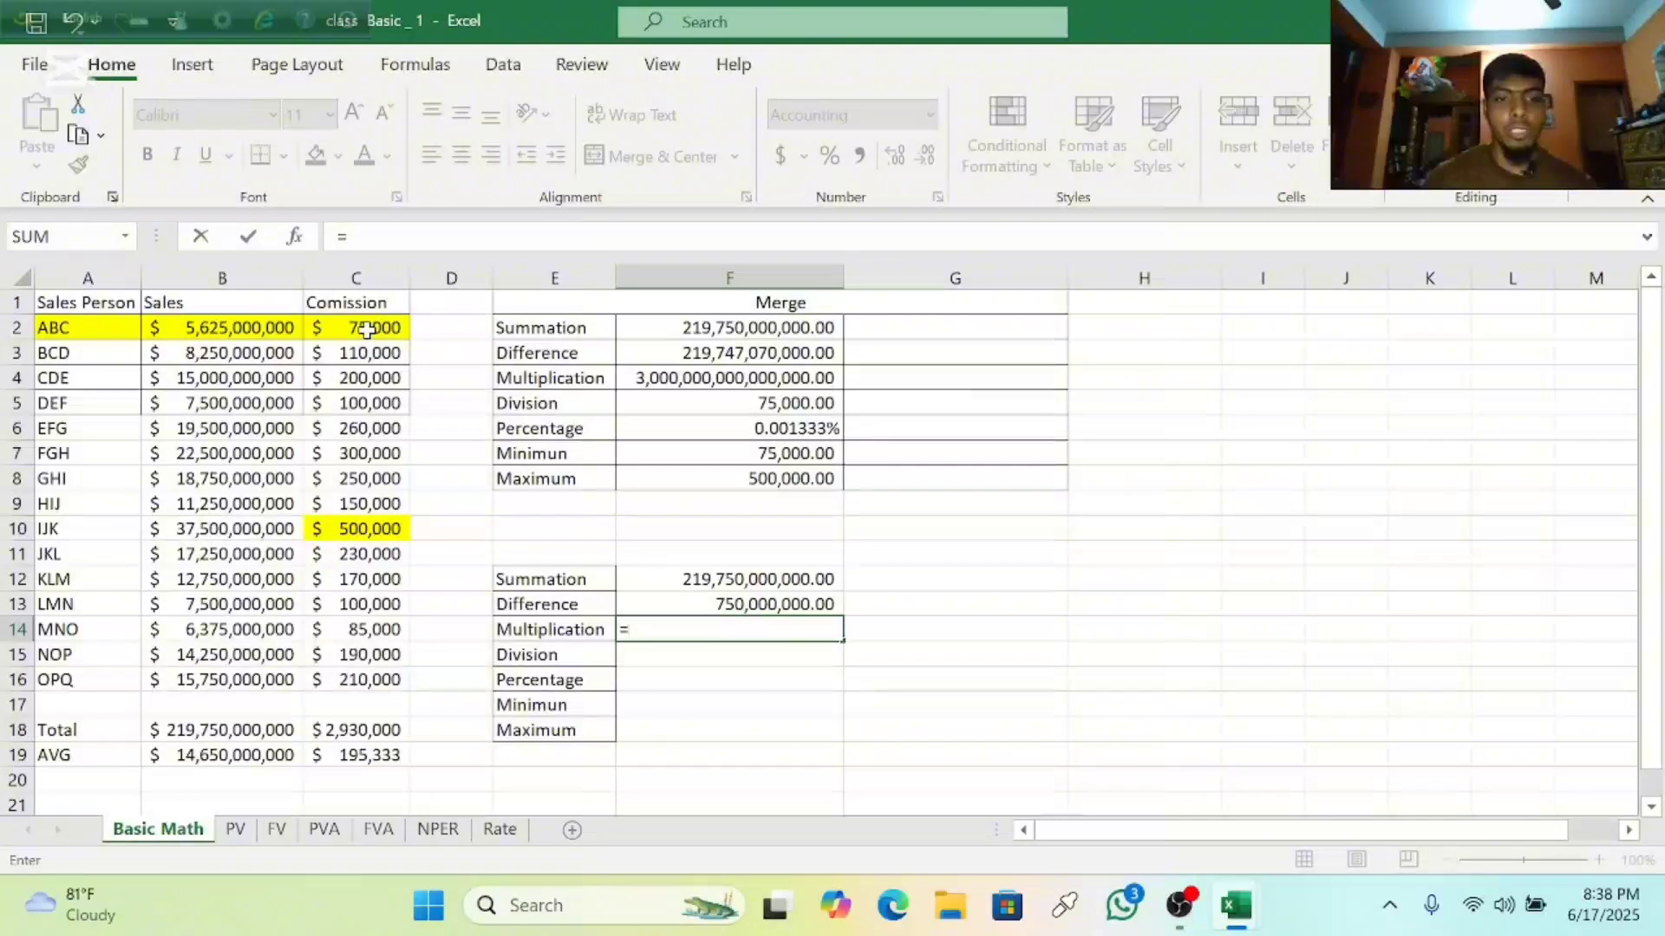
pyautogui.click(367, 330)
pyautogui.write('*')
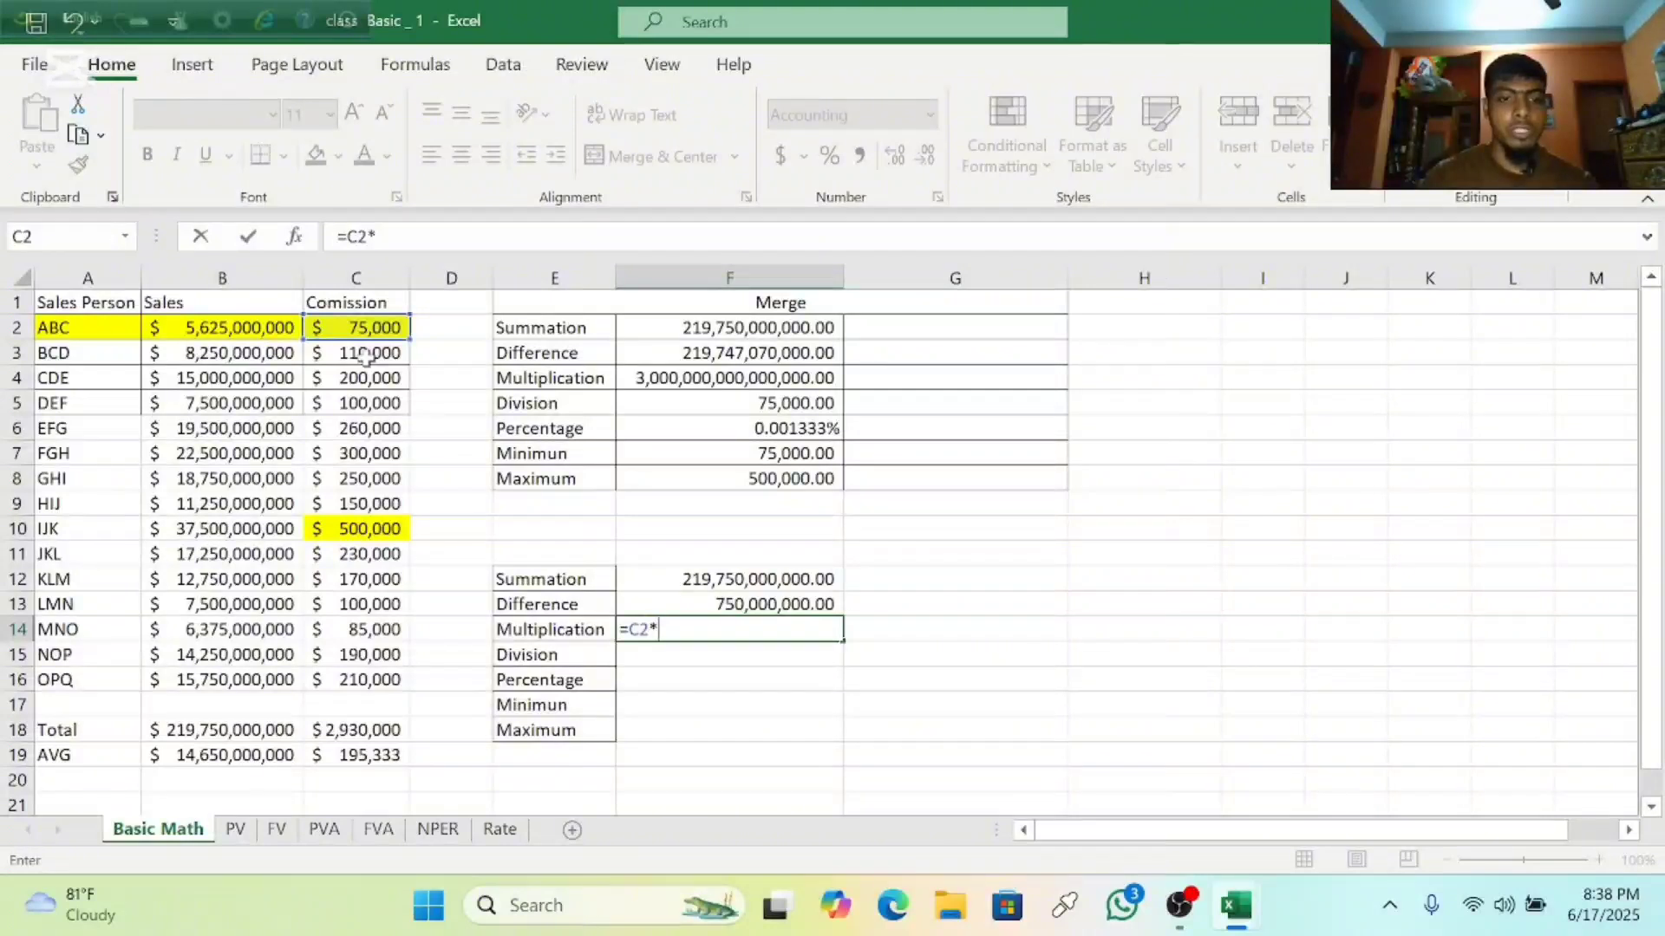
pyautogui.click(366, 355)
pyautogui.press('Return')
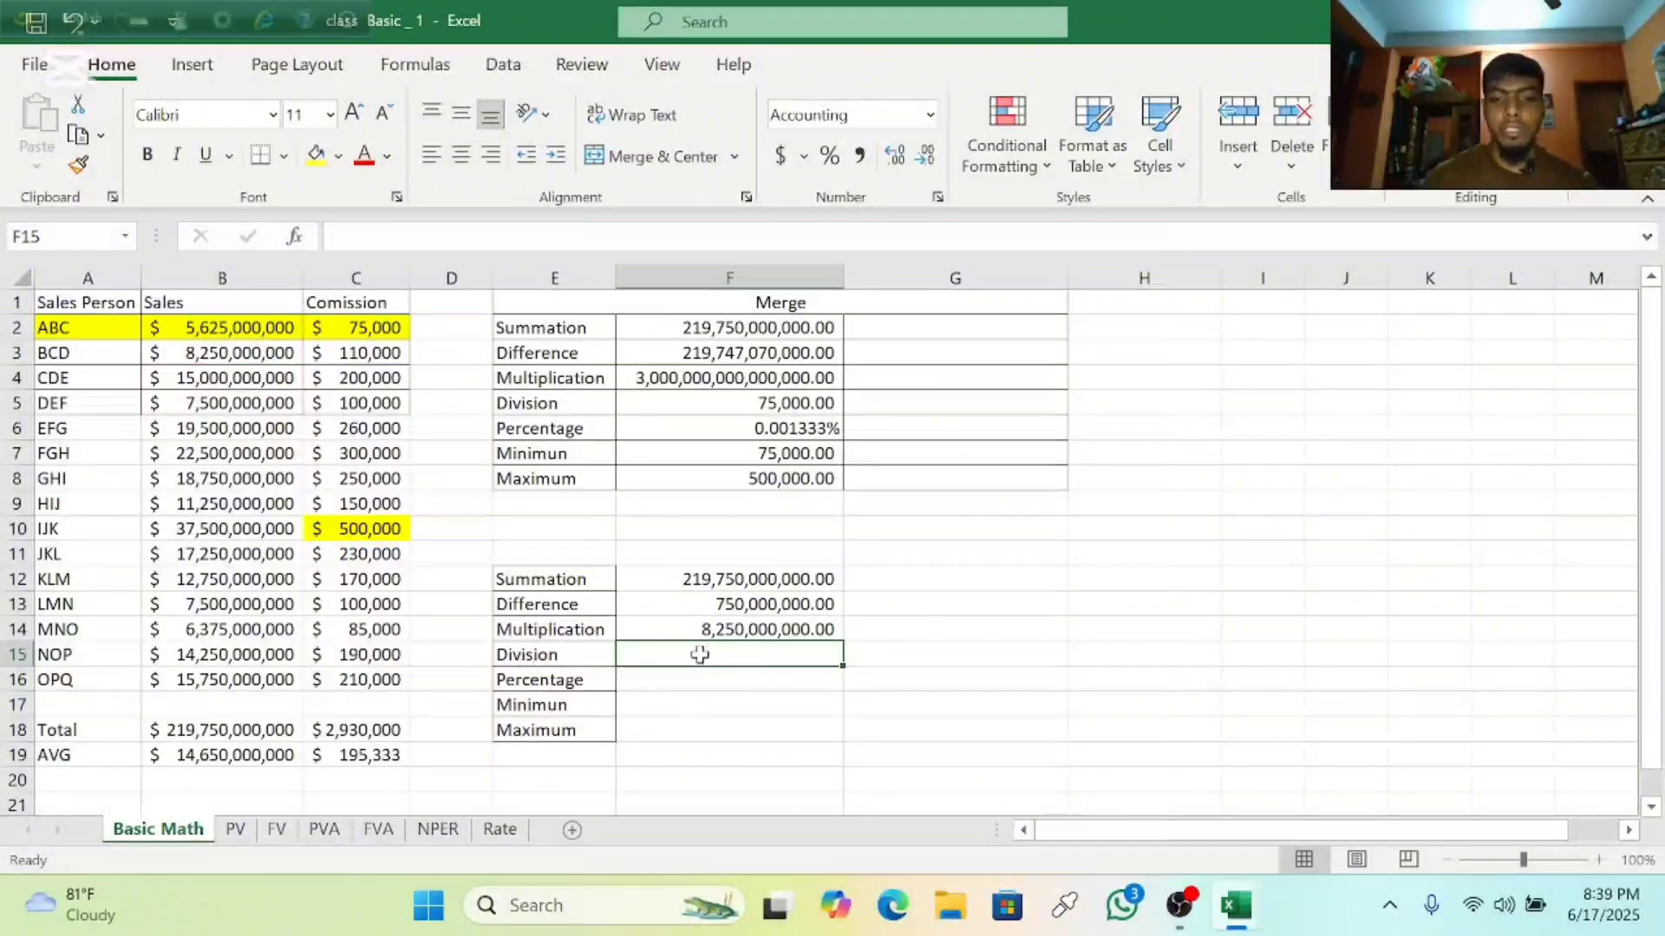
# Divide the commission of CDE by that of DEF in F15 with =C4/C5.
pyautogui.write('=')
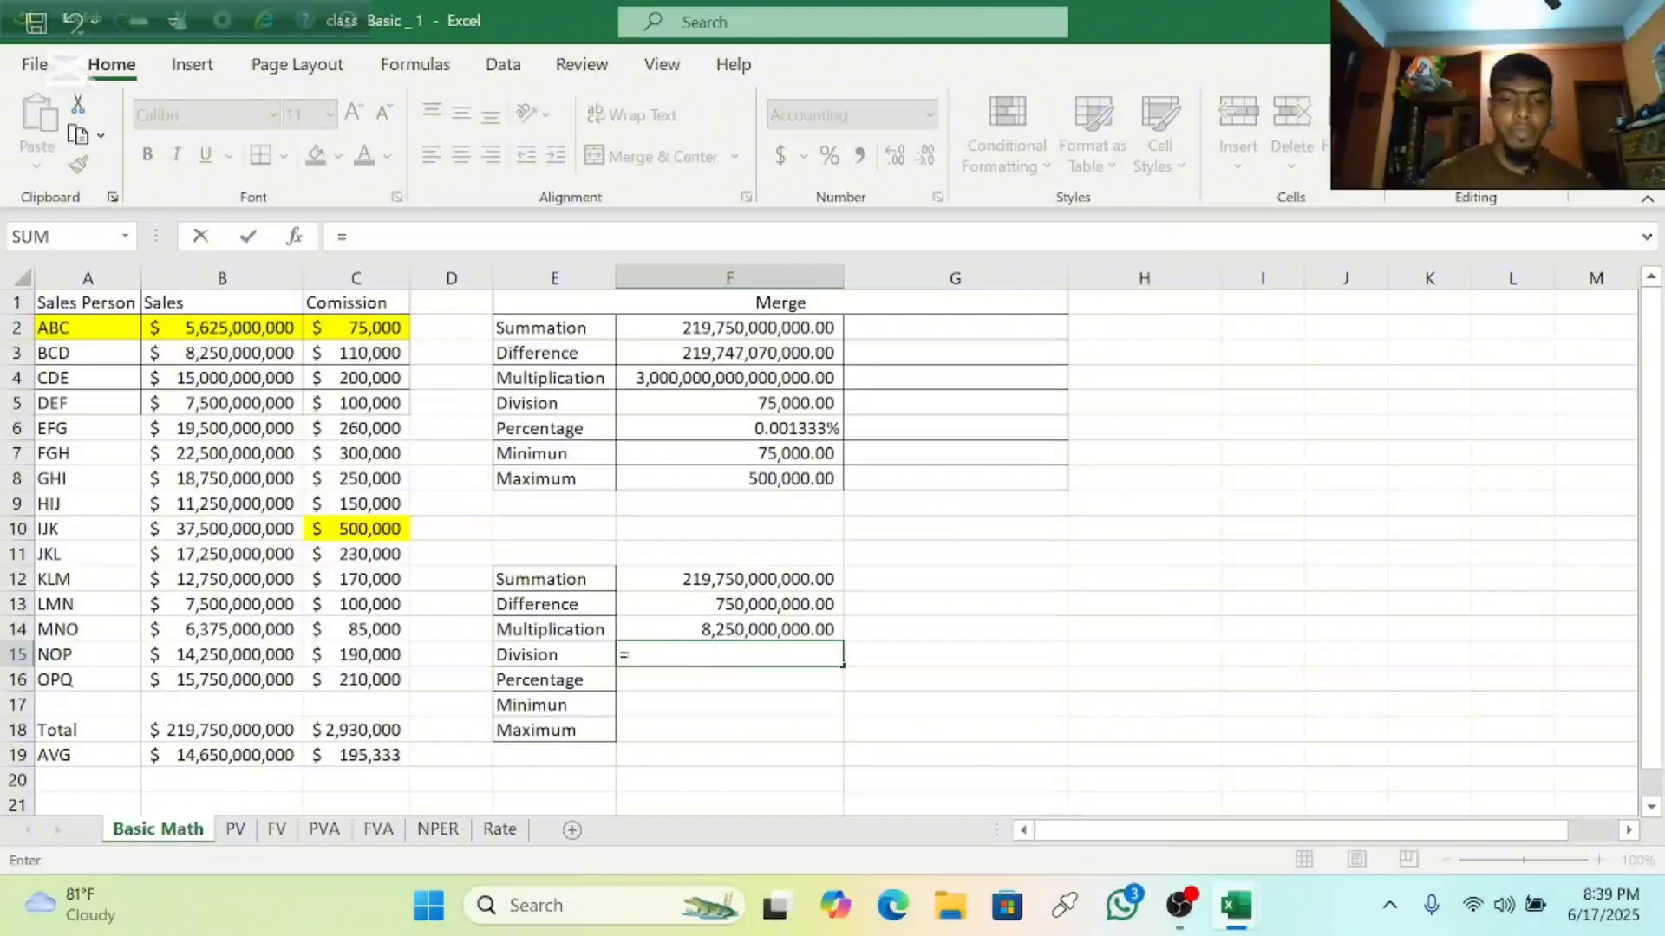
pyautogui.click(349, 380)
pyautogui.write('/')
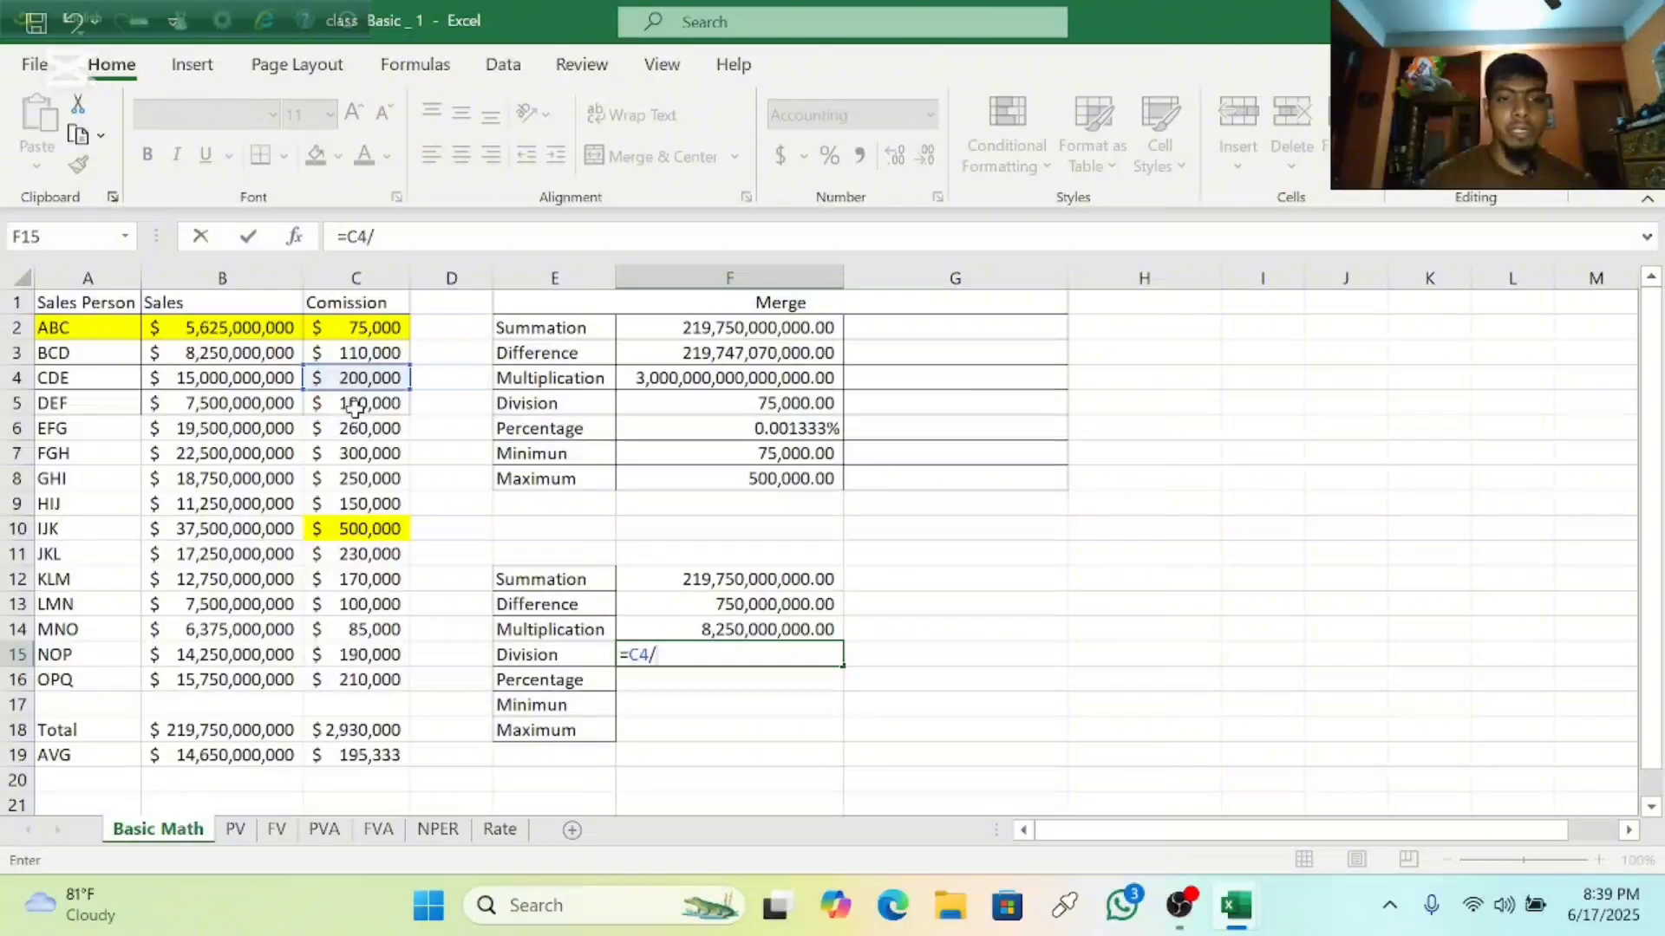
pyautogui.click(354, 408)
pyautogui.press('Return')
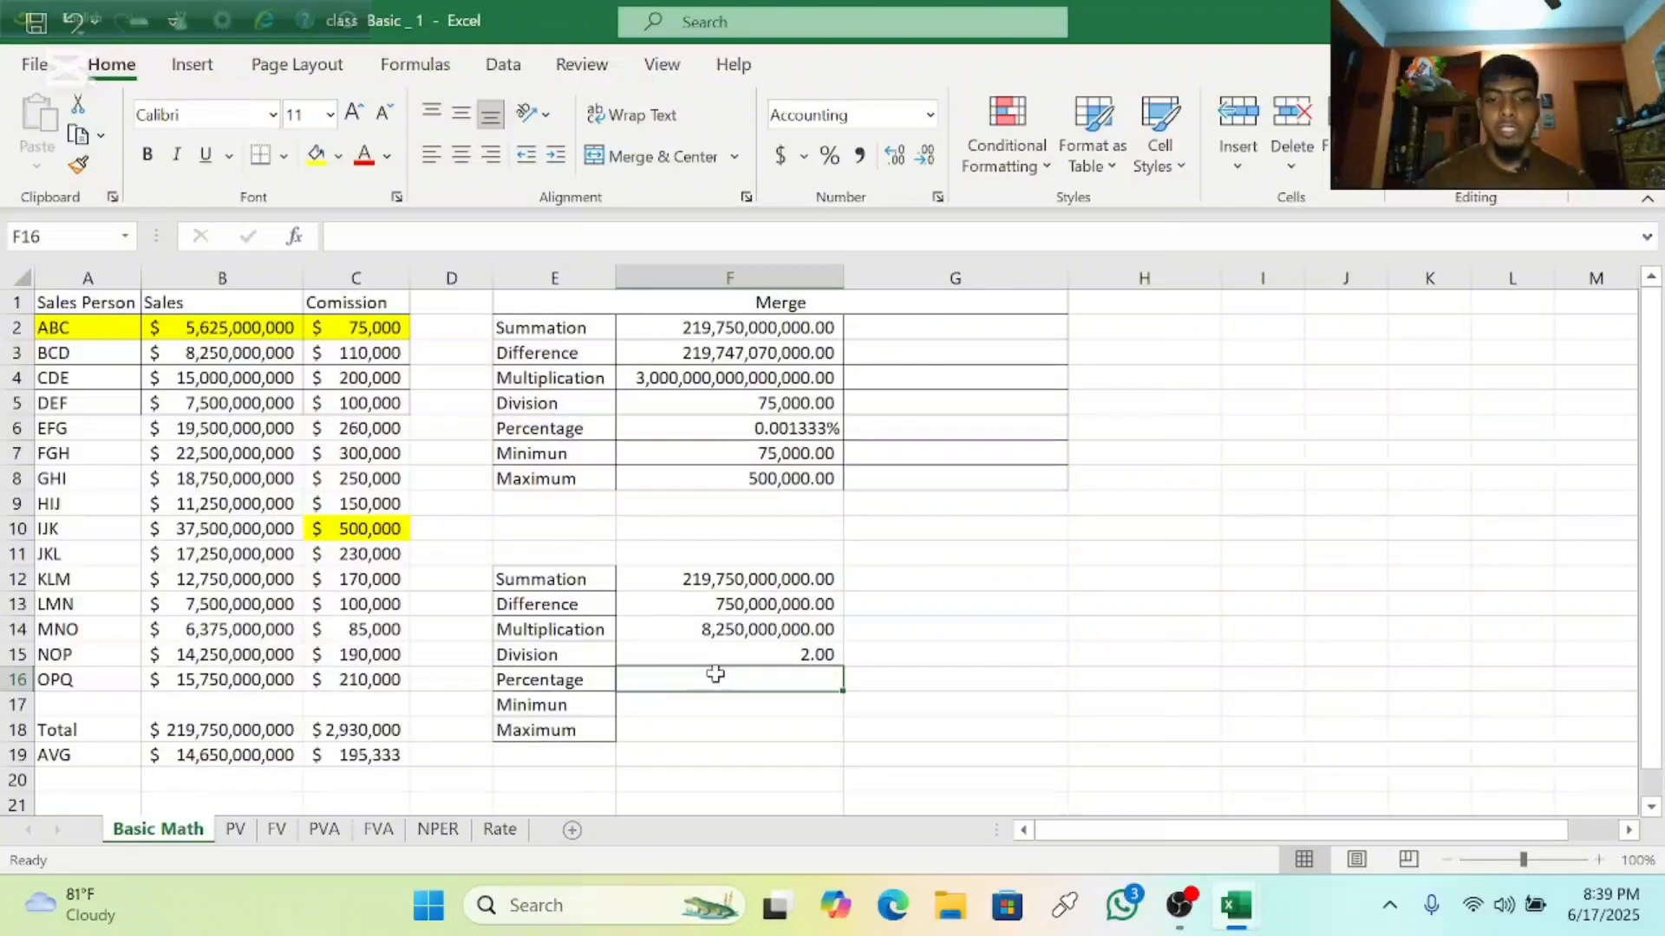
# Calculate EFG's commission as a share of FGH's in the Percentage row, cell F16, with =C6/C7.
pyautogui.write('=')
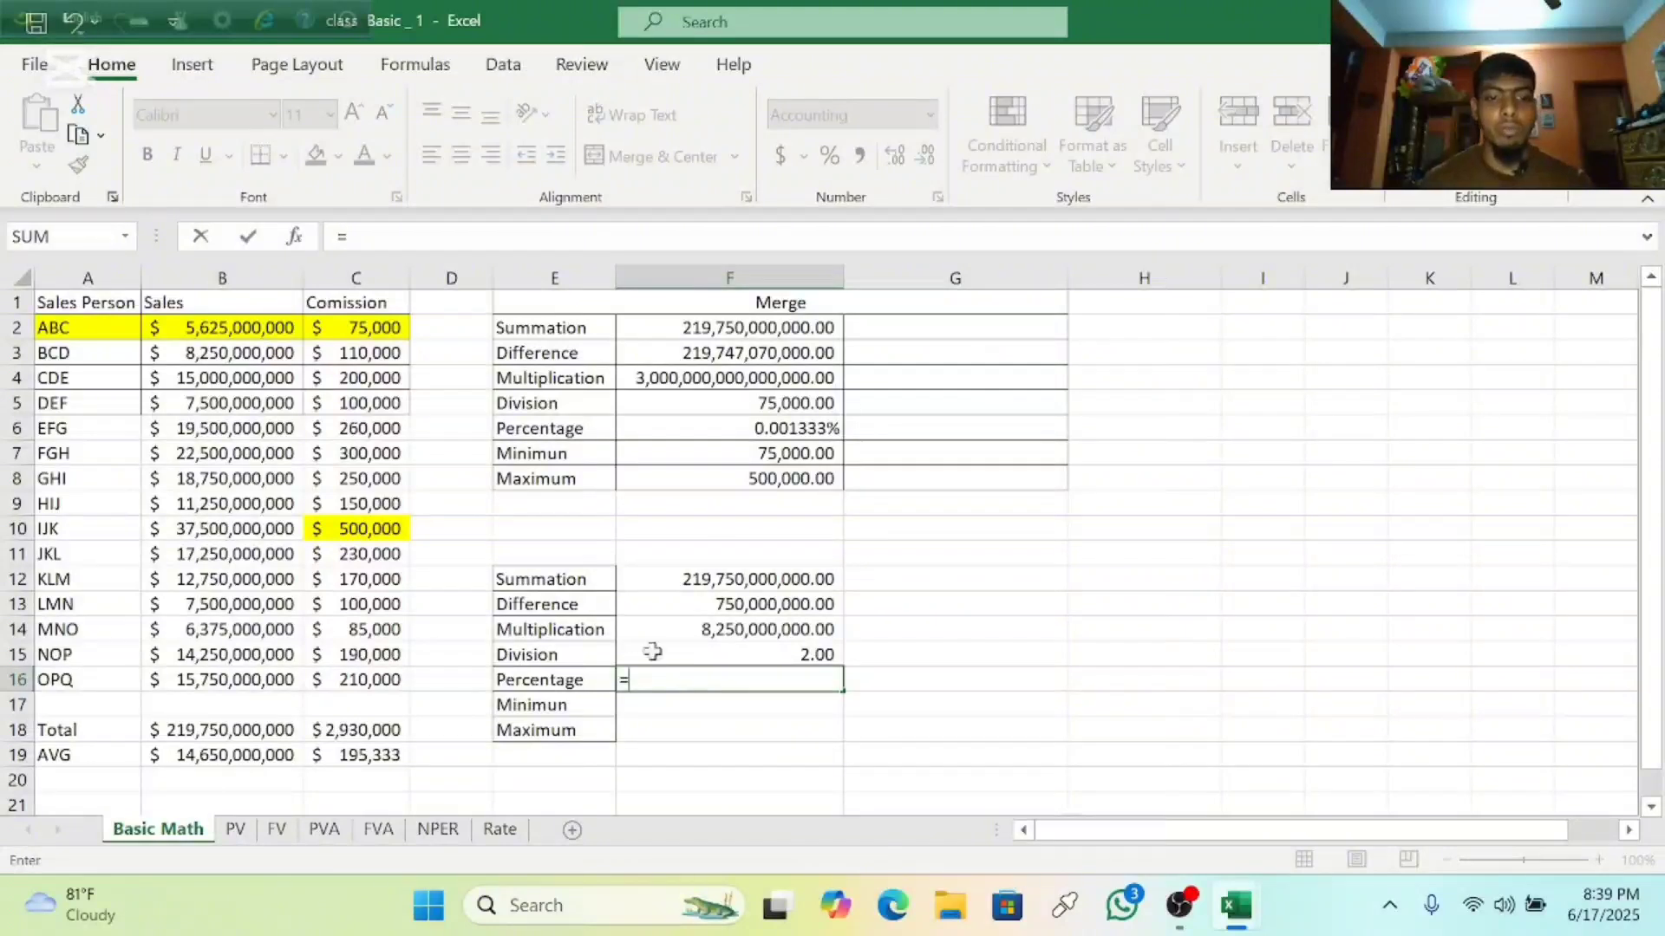
pyautogui.click(359, 428)
pyautogui.write('/')
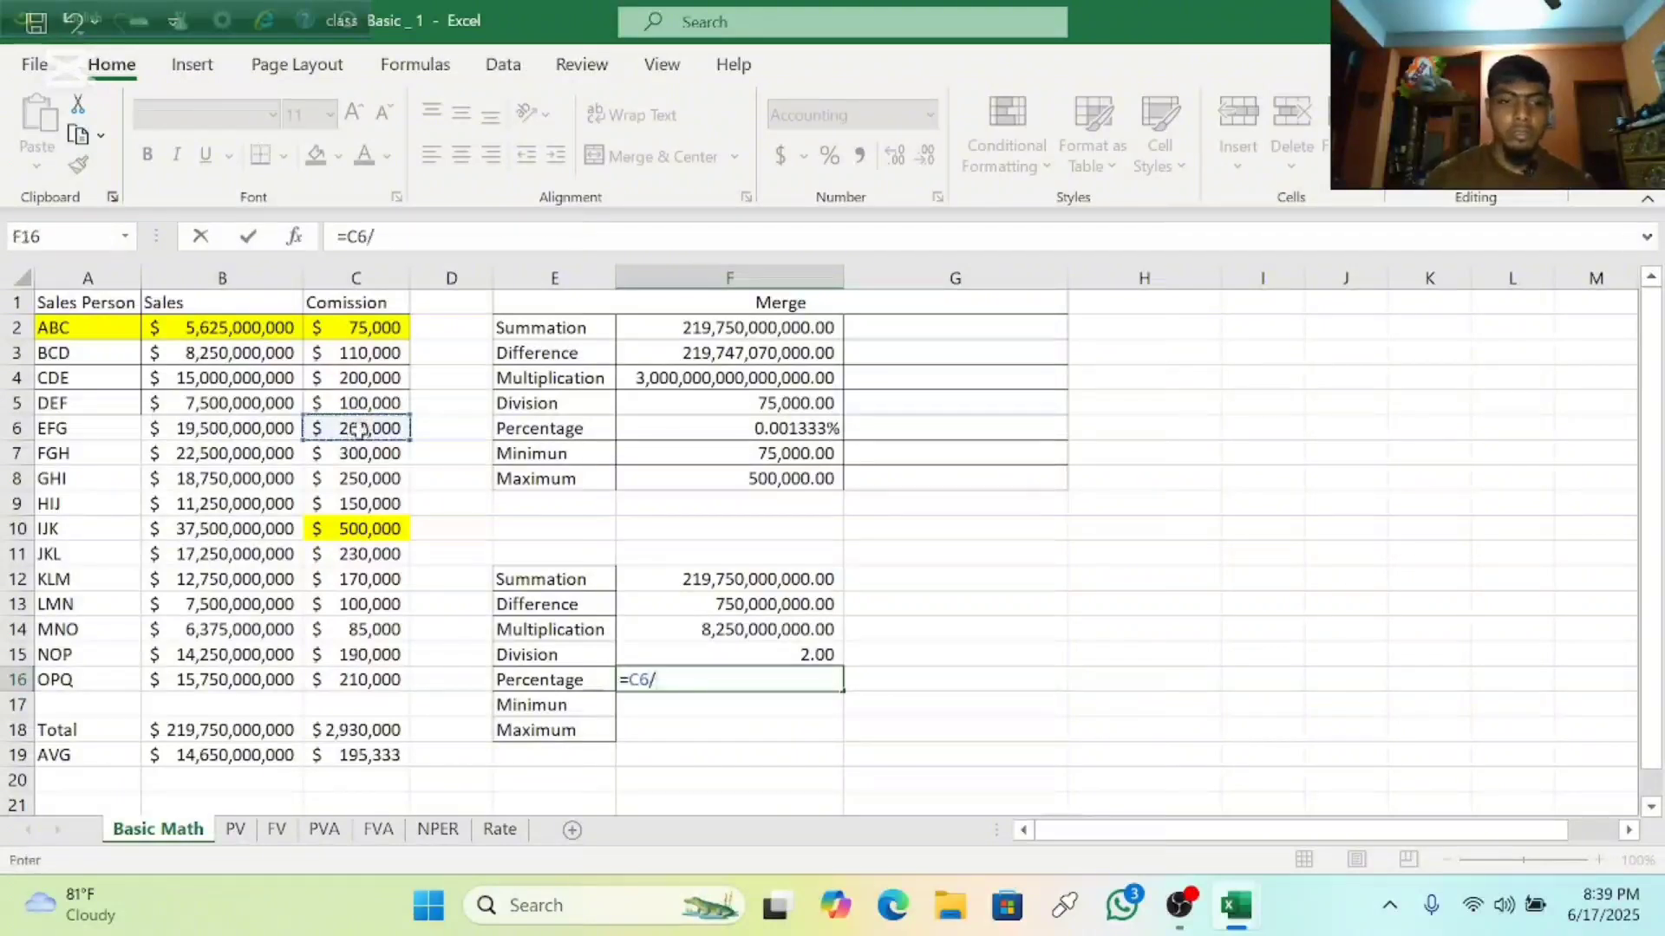
pyautogui.click(364, 453)
pyautogui.press('Return')
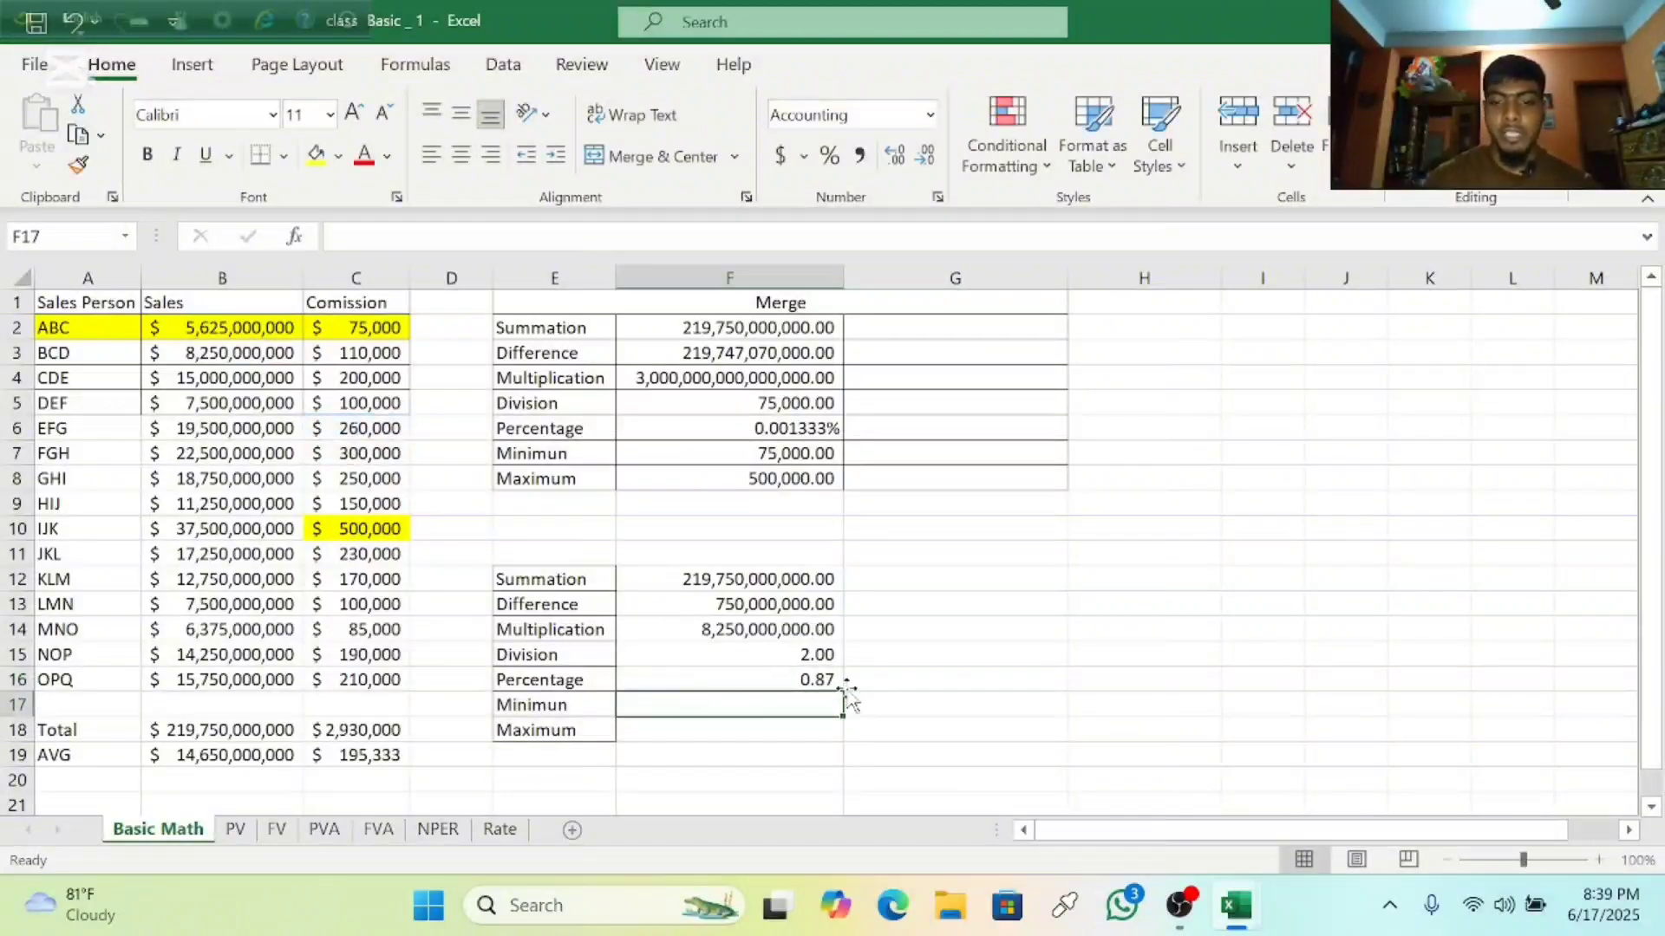
# Format the Percentage result in F16 with the Percentage number format.
pyautogui.click(929, 115)
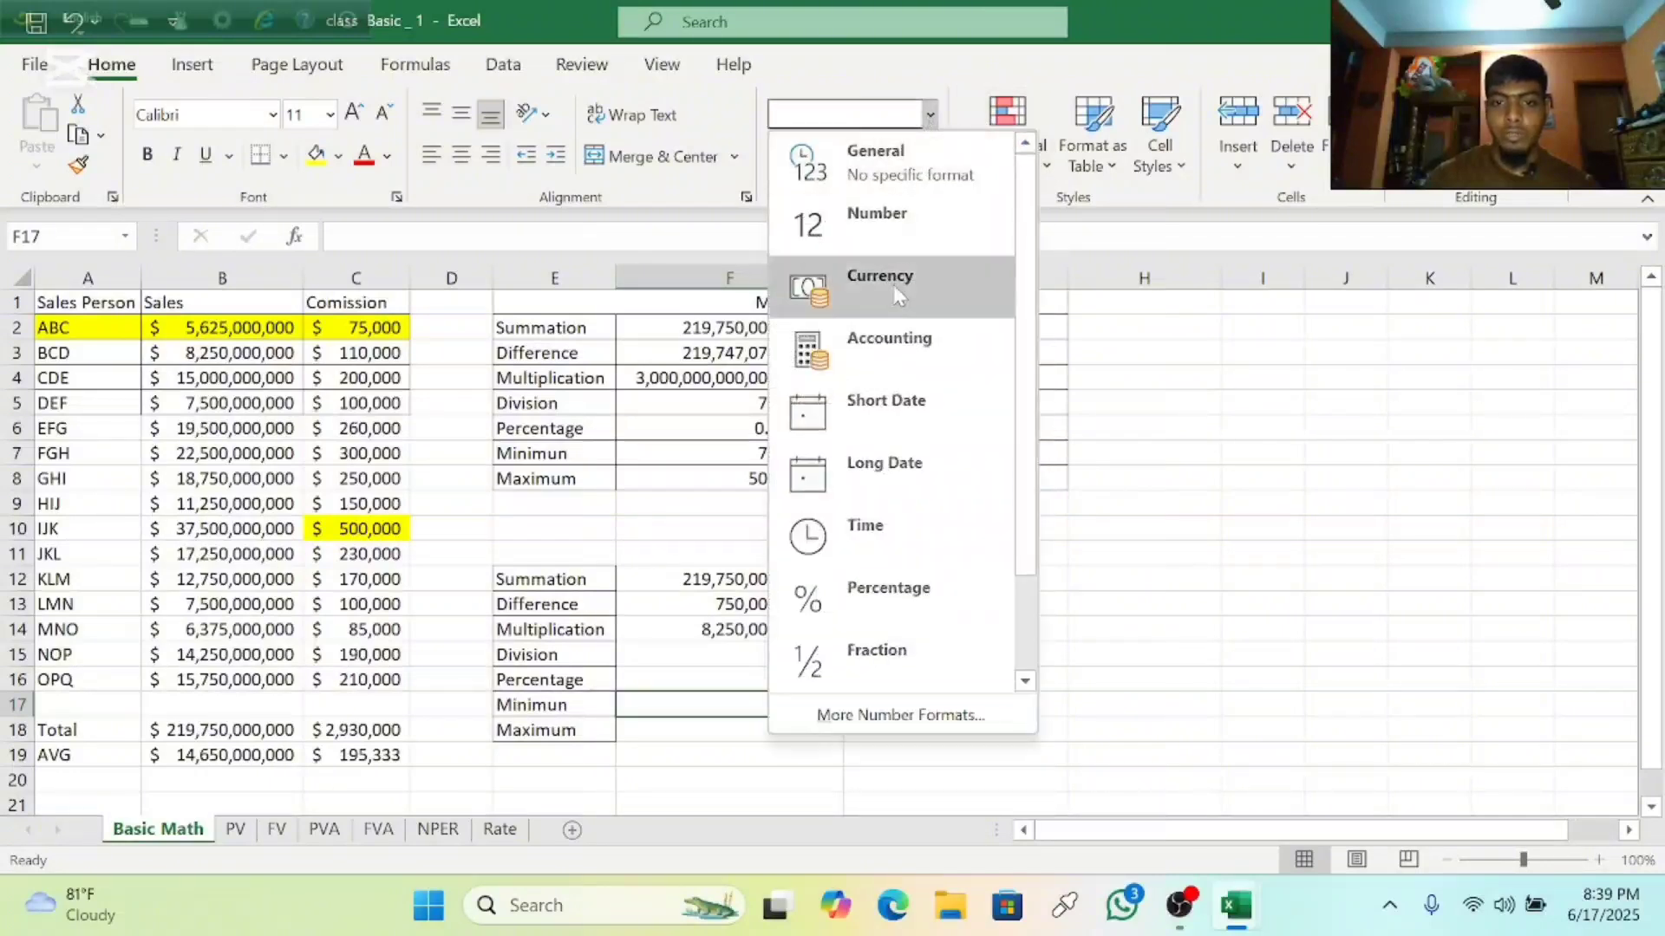
pyautogui.click(899, 593)
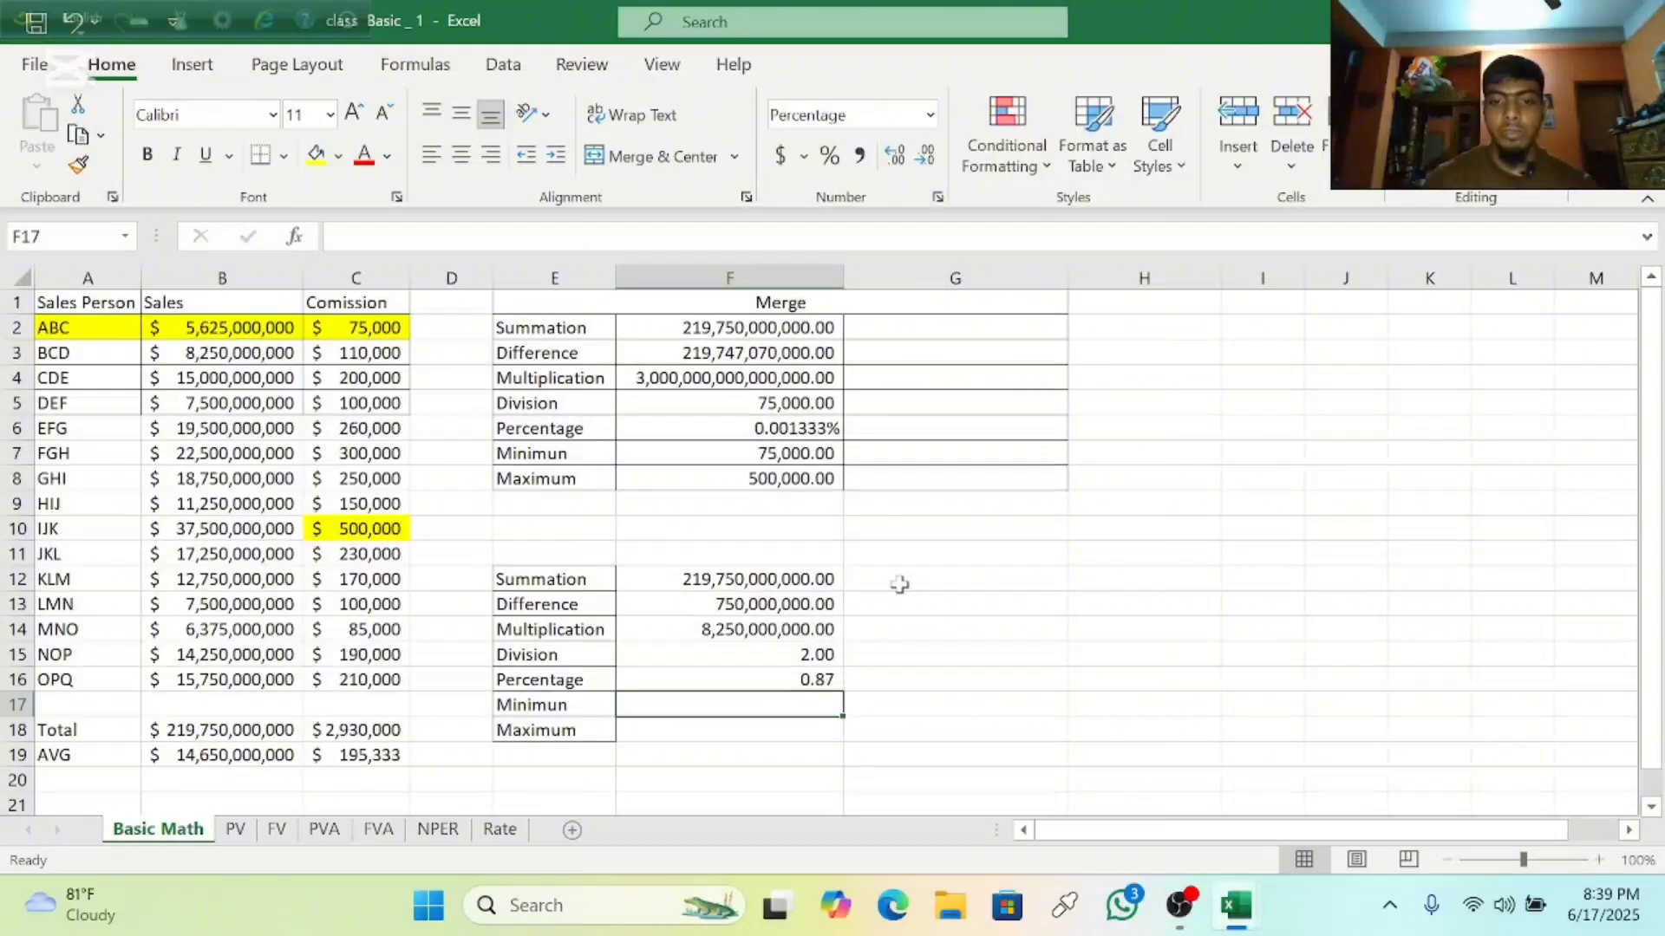
pyautogui.click(717, 675)
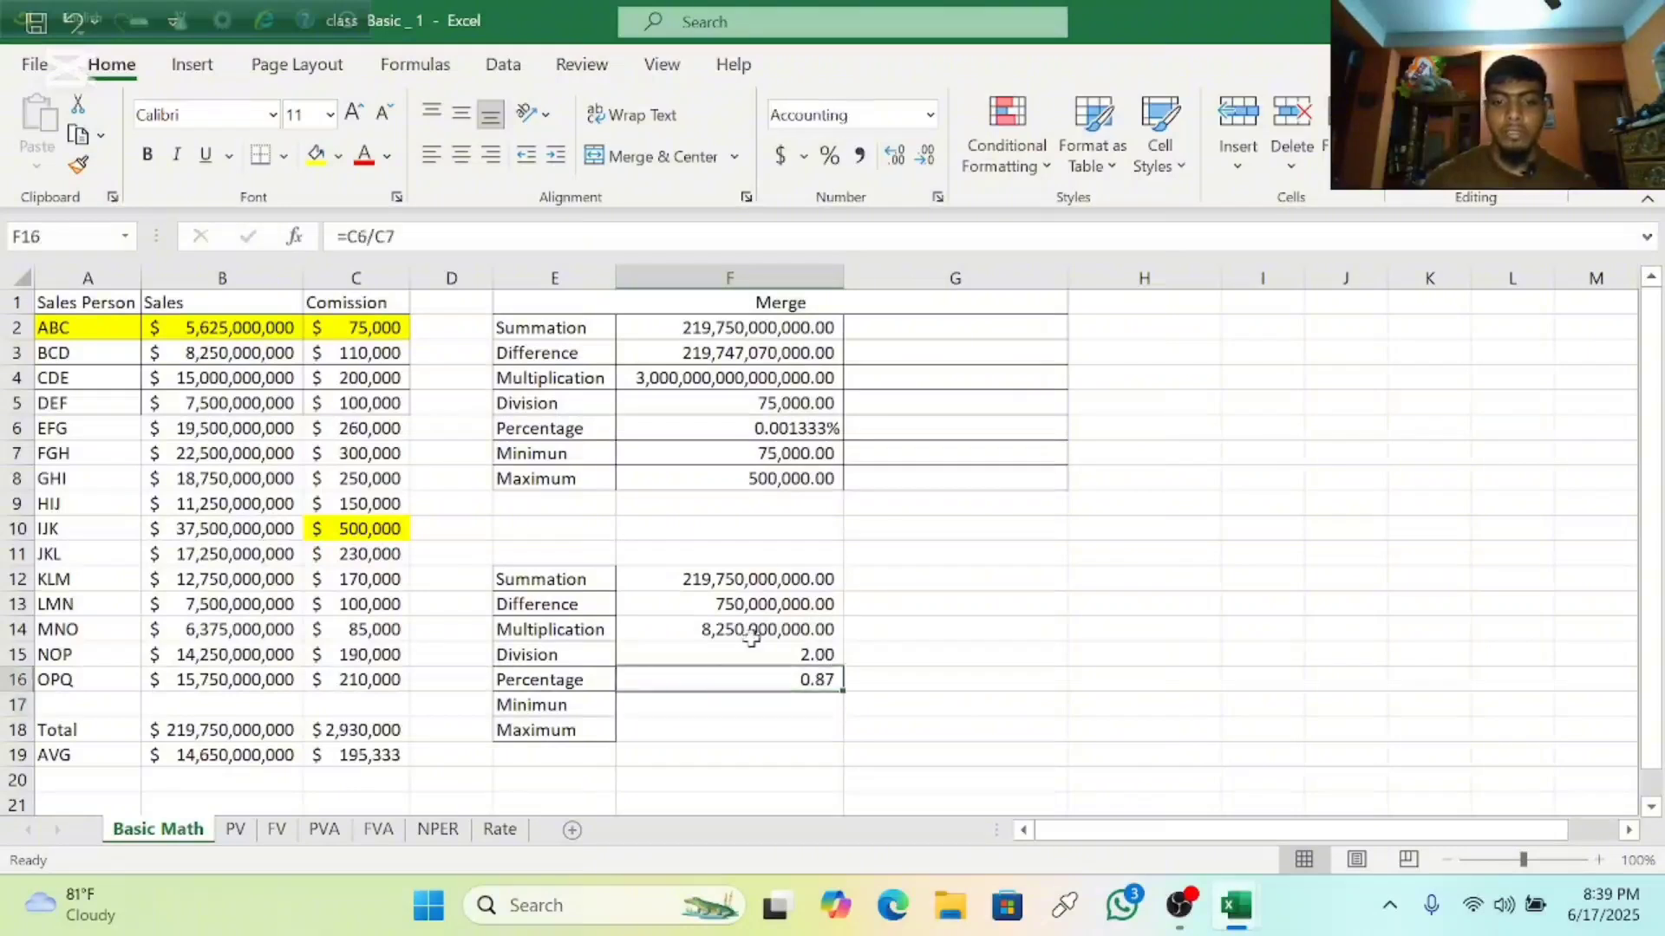
pyautogui.click(846, 114)
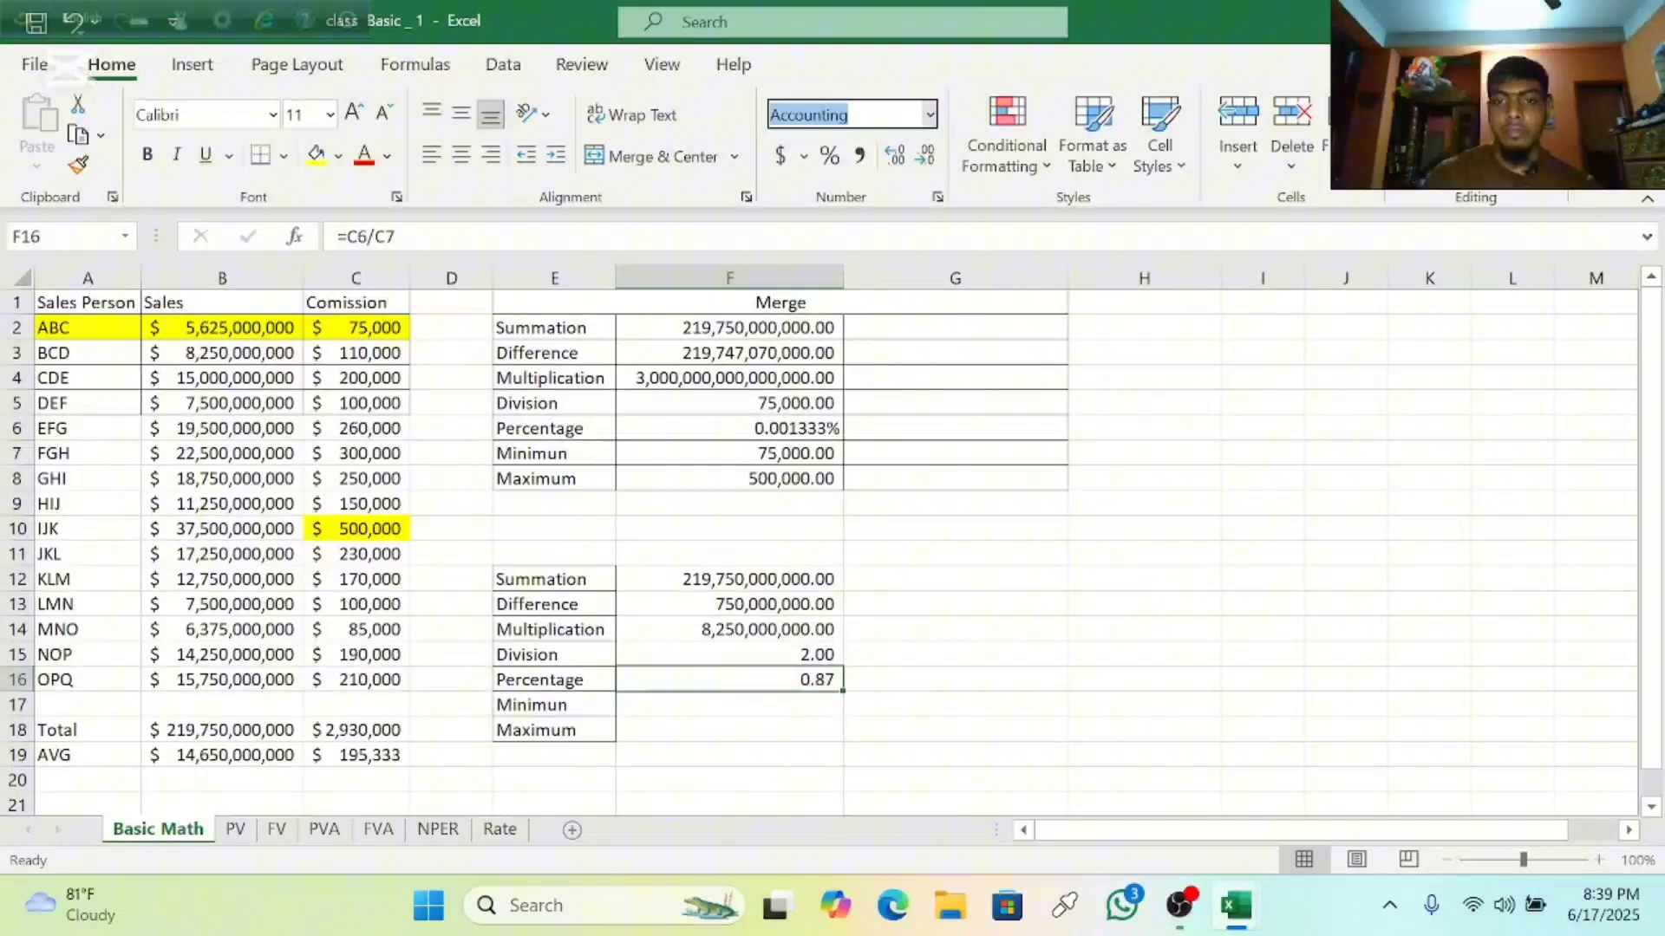
pyautogui.click(929, 117)
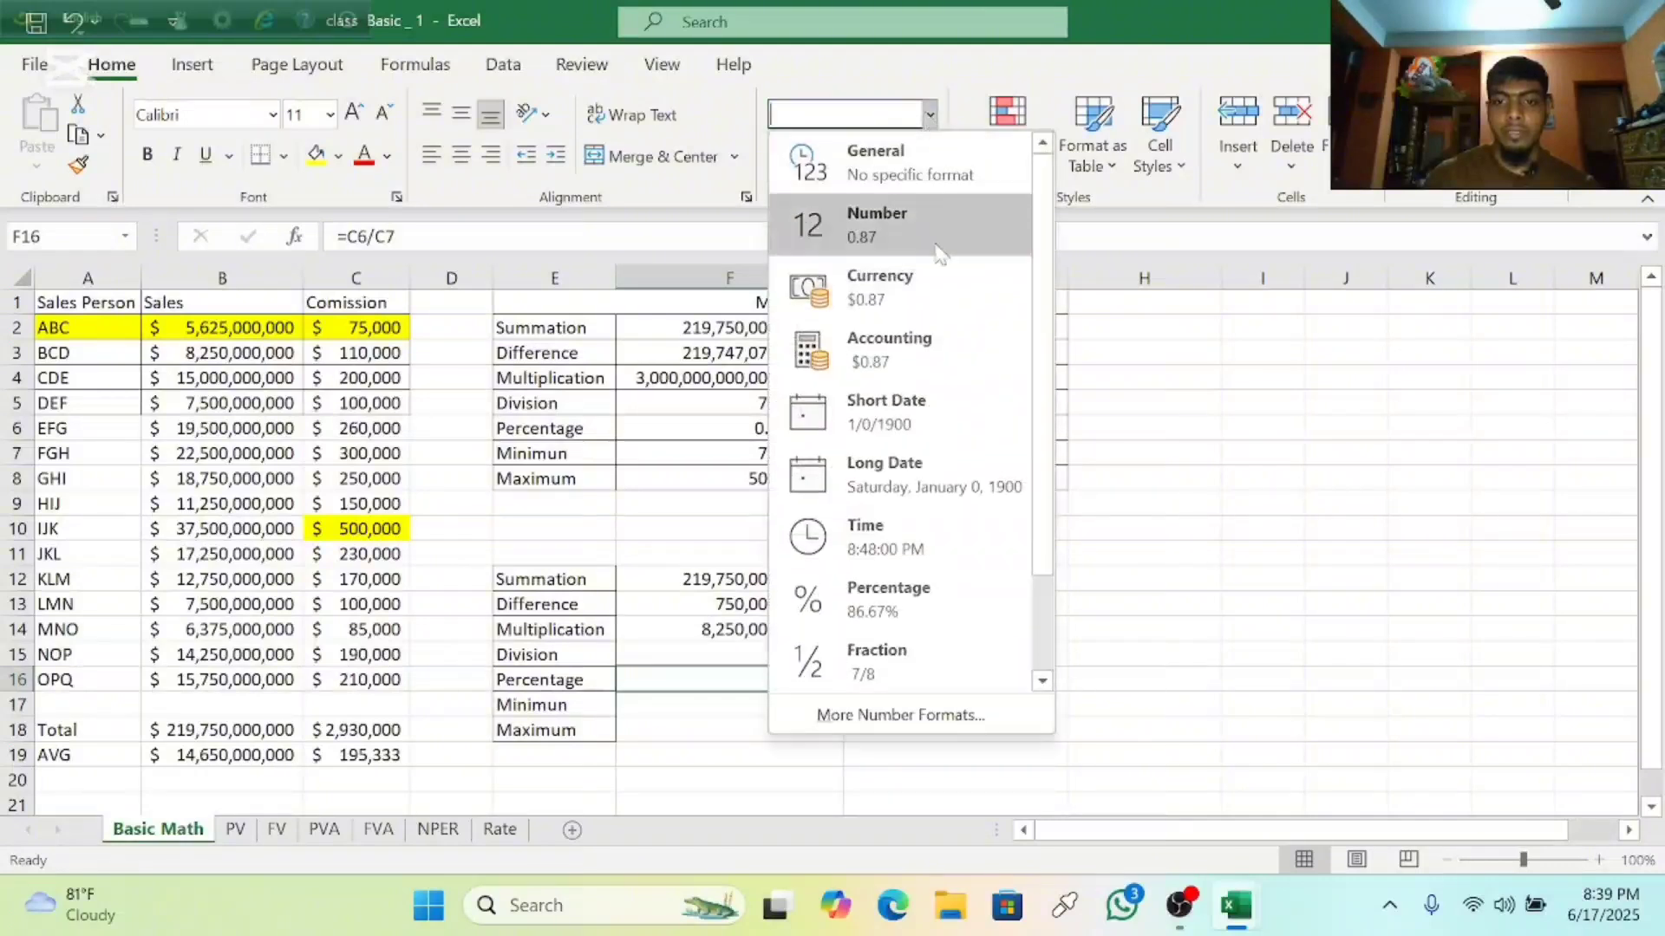
pyautogui.click(918, 593)
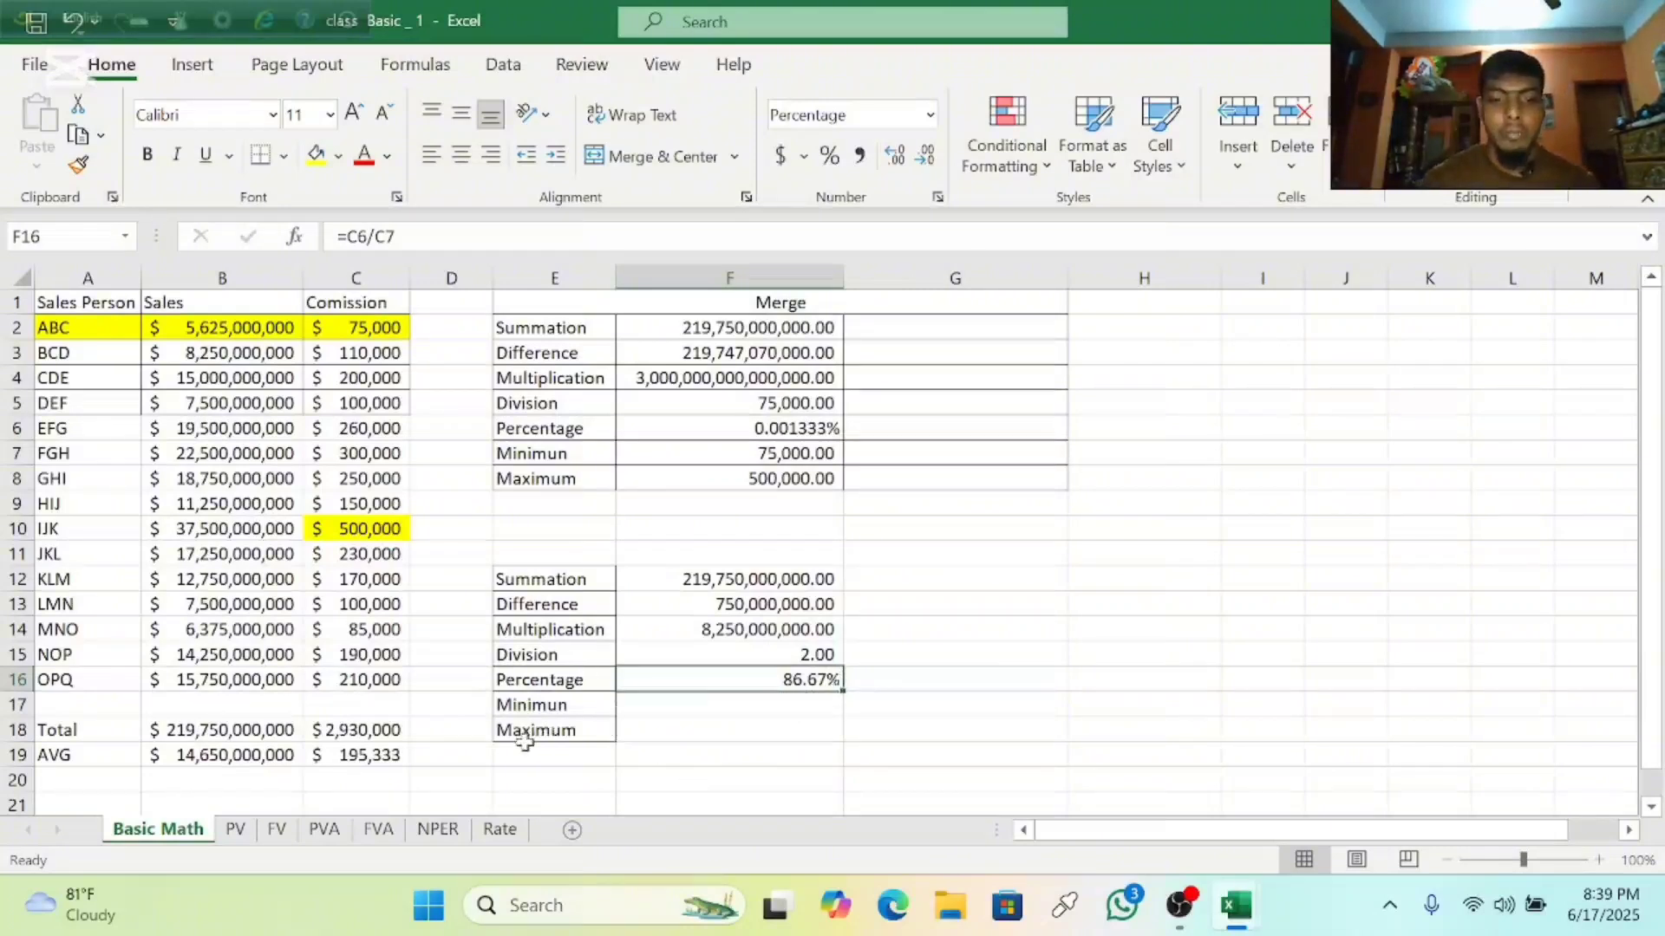
# Find the lowest commission in the Minimum row, cell F17, with =MIN(C2:C16).
pyautogui.click(686, 704)
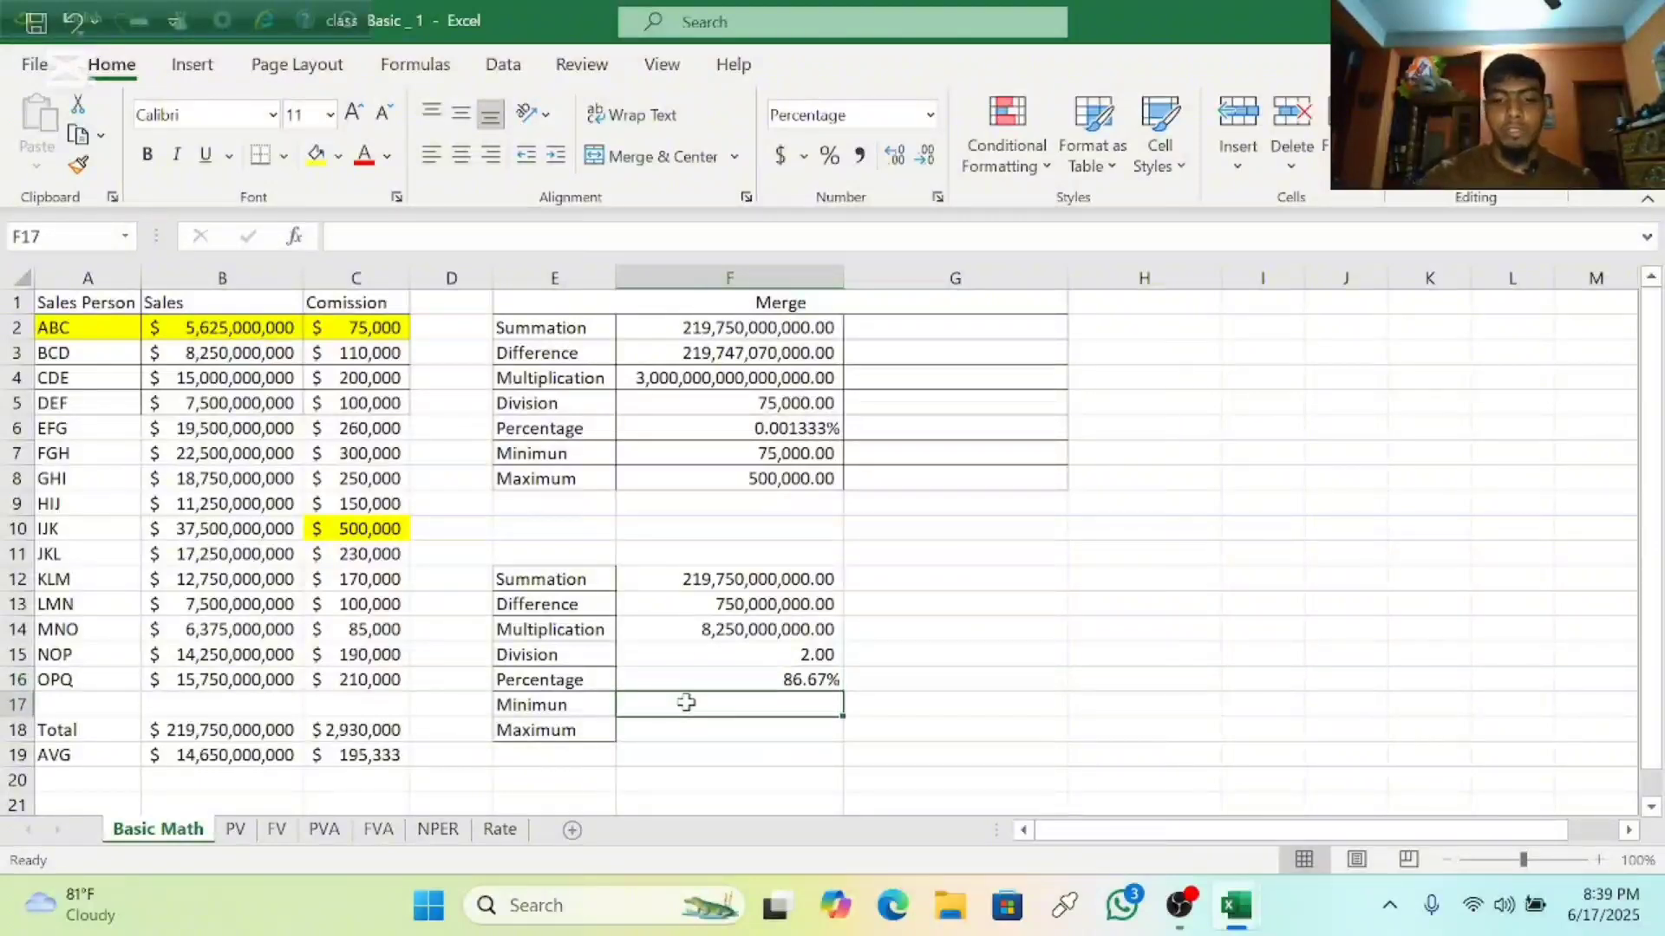
pyautogui.write('=mim')
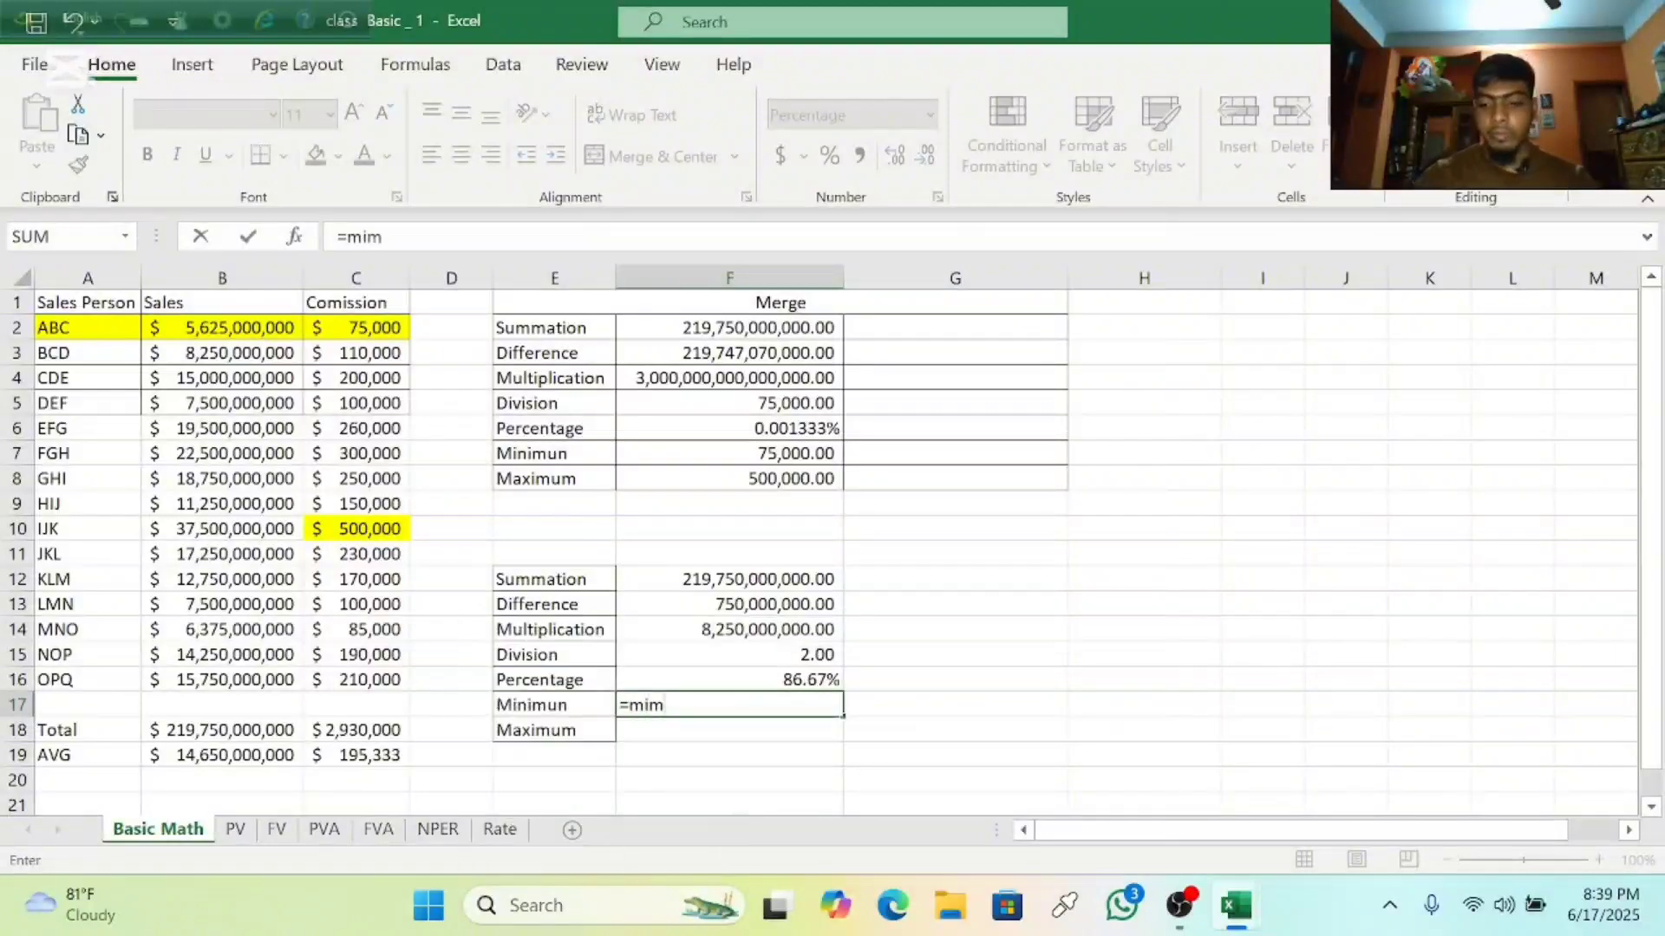
pyautogui.press('BackSpace')
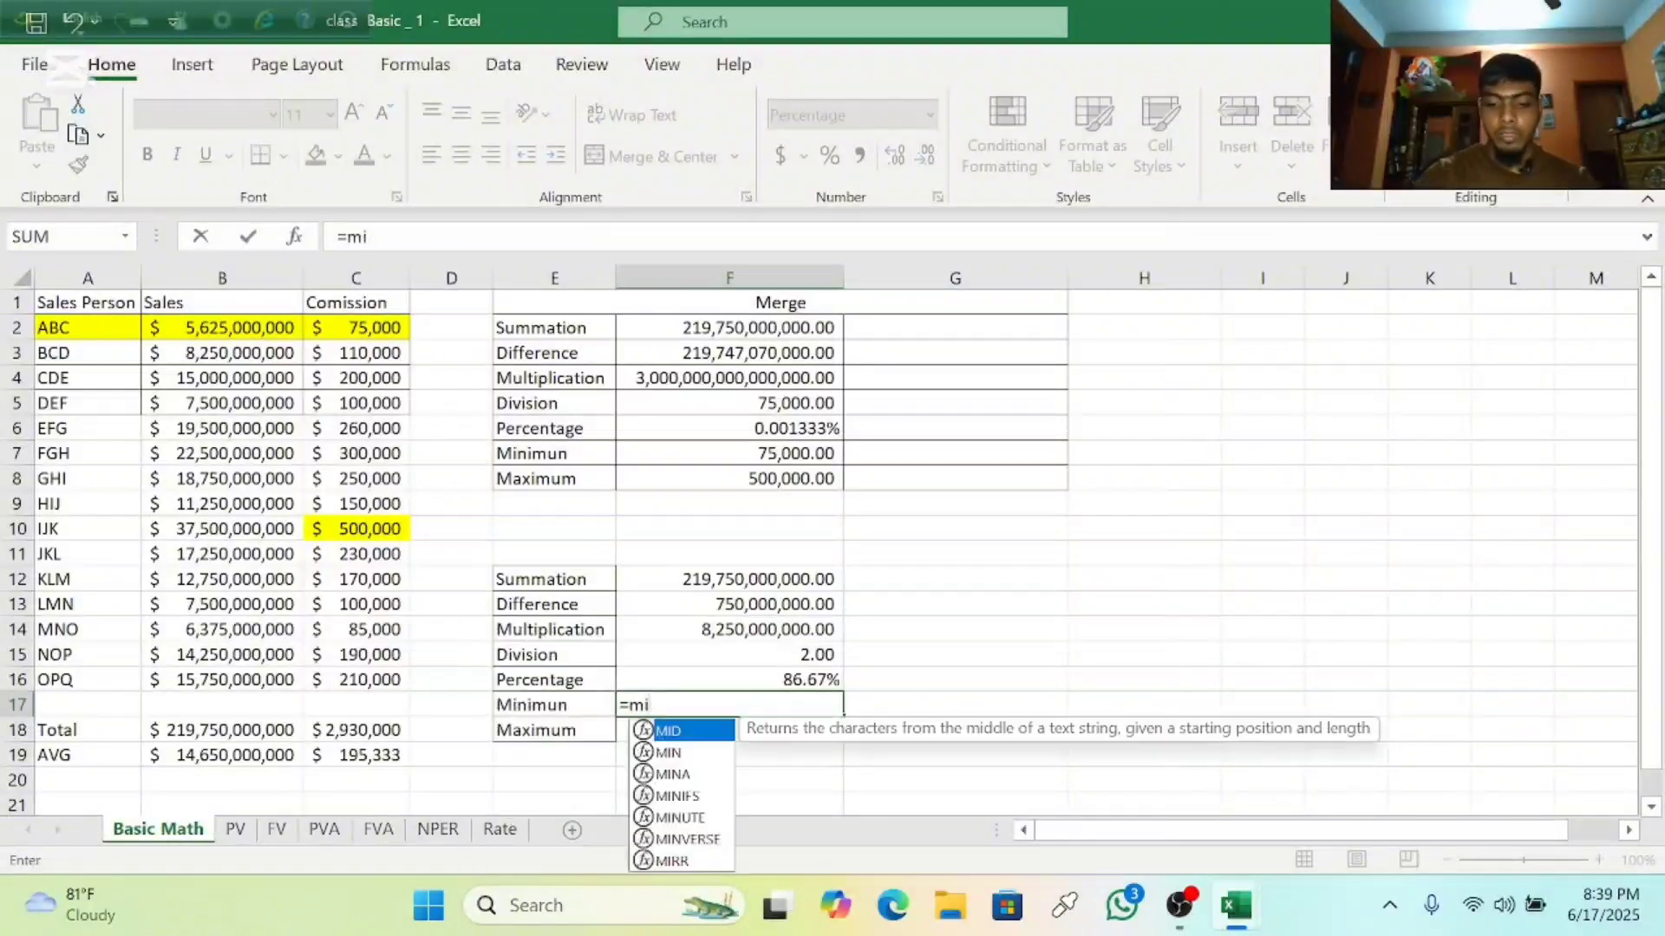
pyautogui.write('n')
pyautogui.press('Tab')
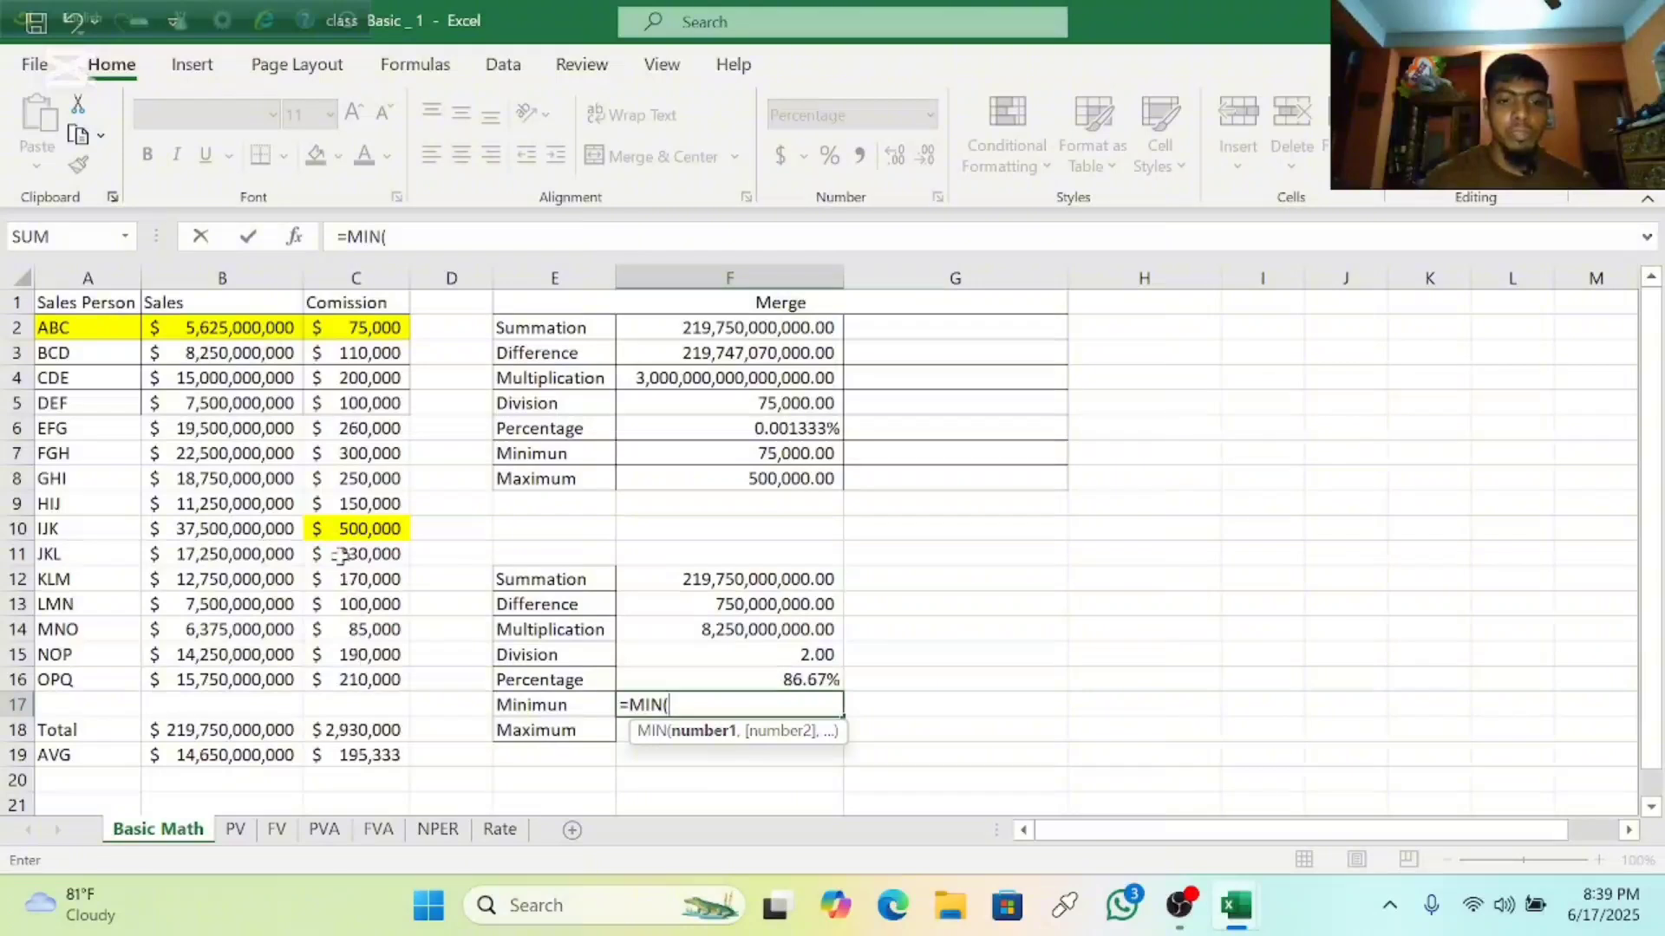
pyautogui.click(354, 326)
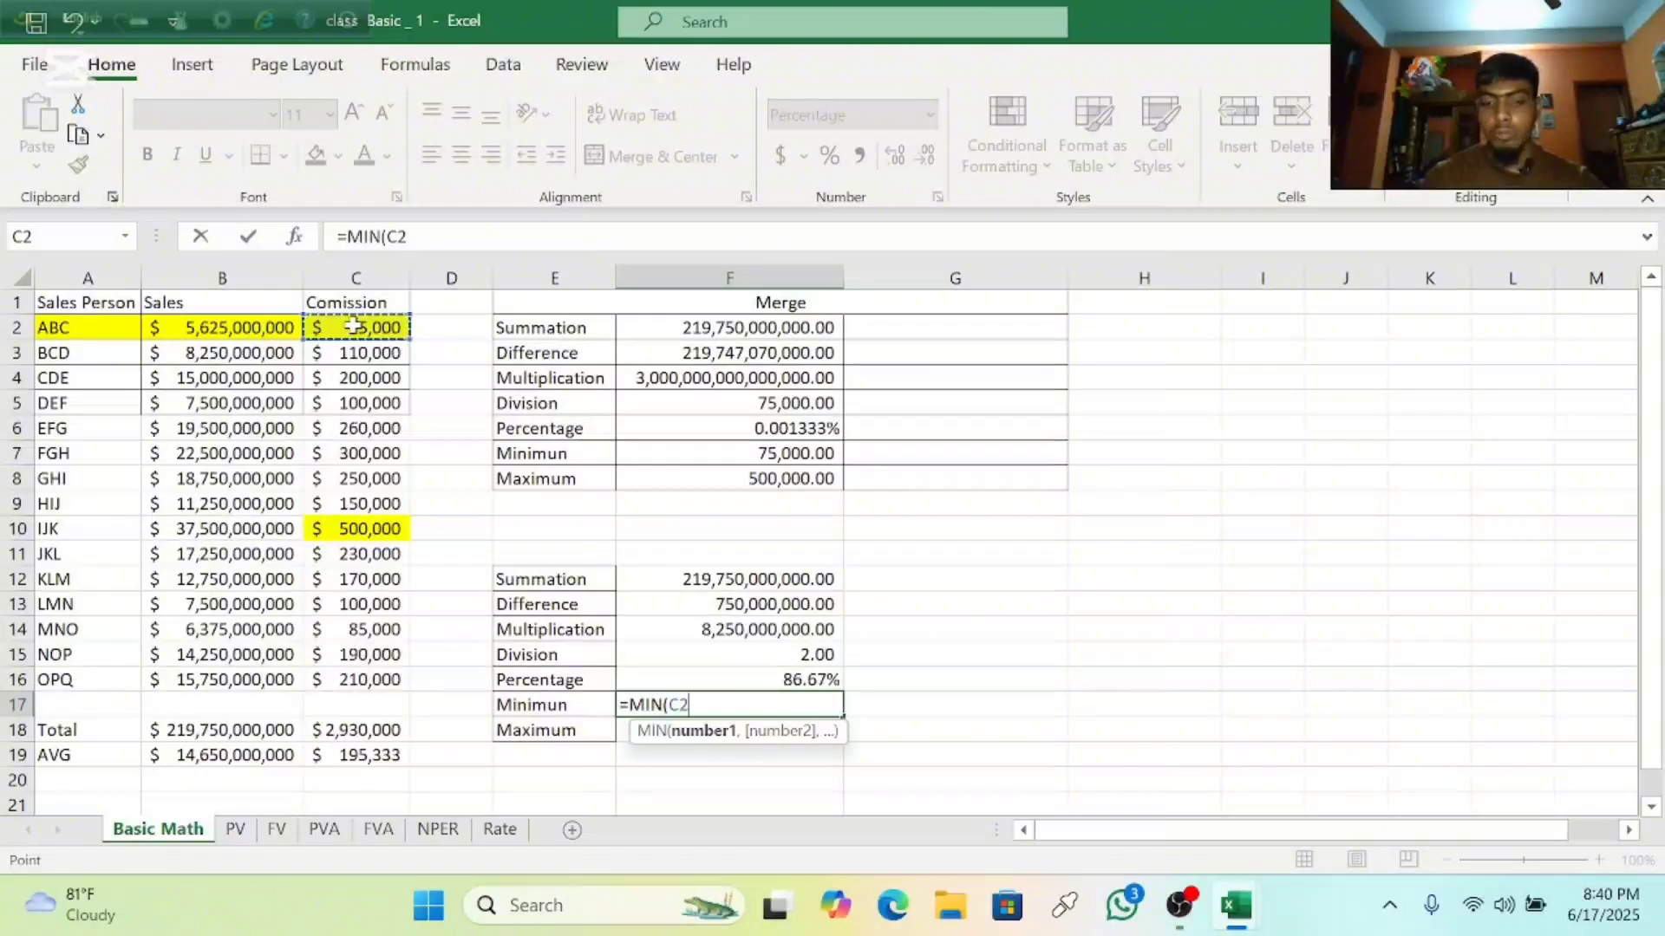
pyautogui.hotkey('ctrl', 'shift', 'Down')
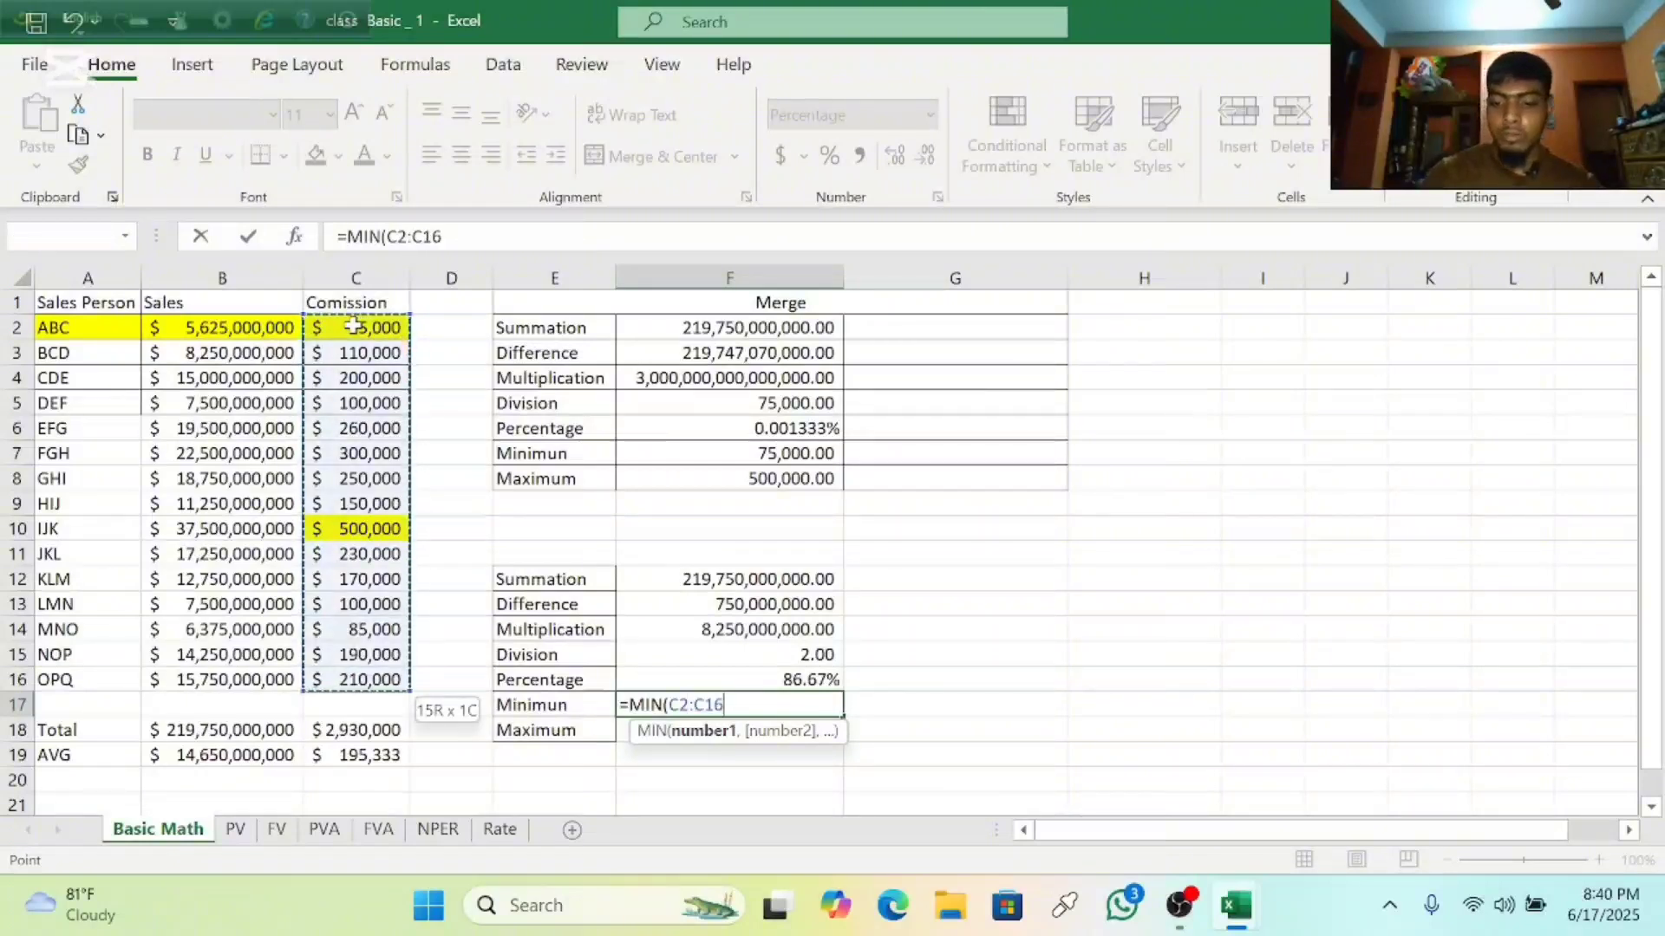
pyautogui.write(')')
pyautogui.press('Return')
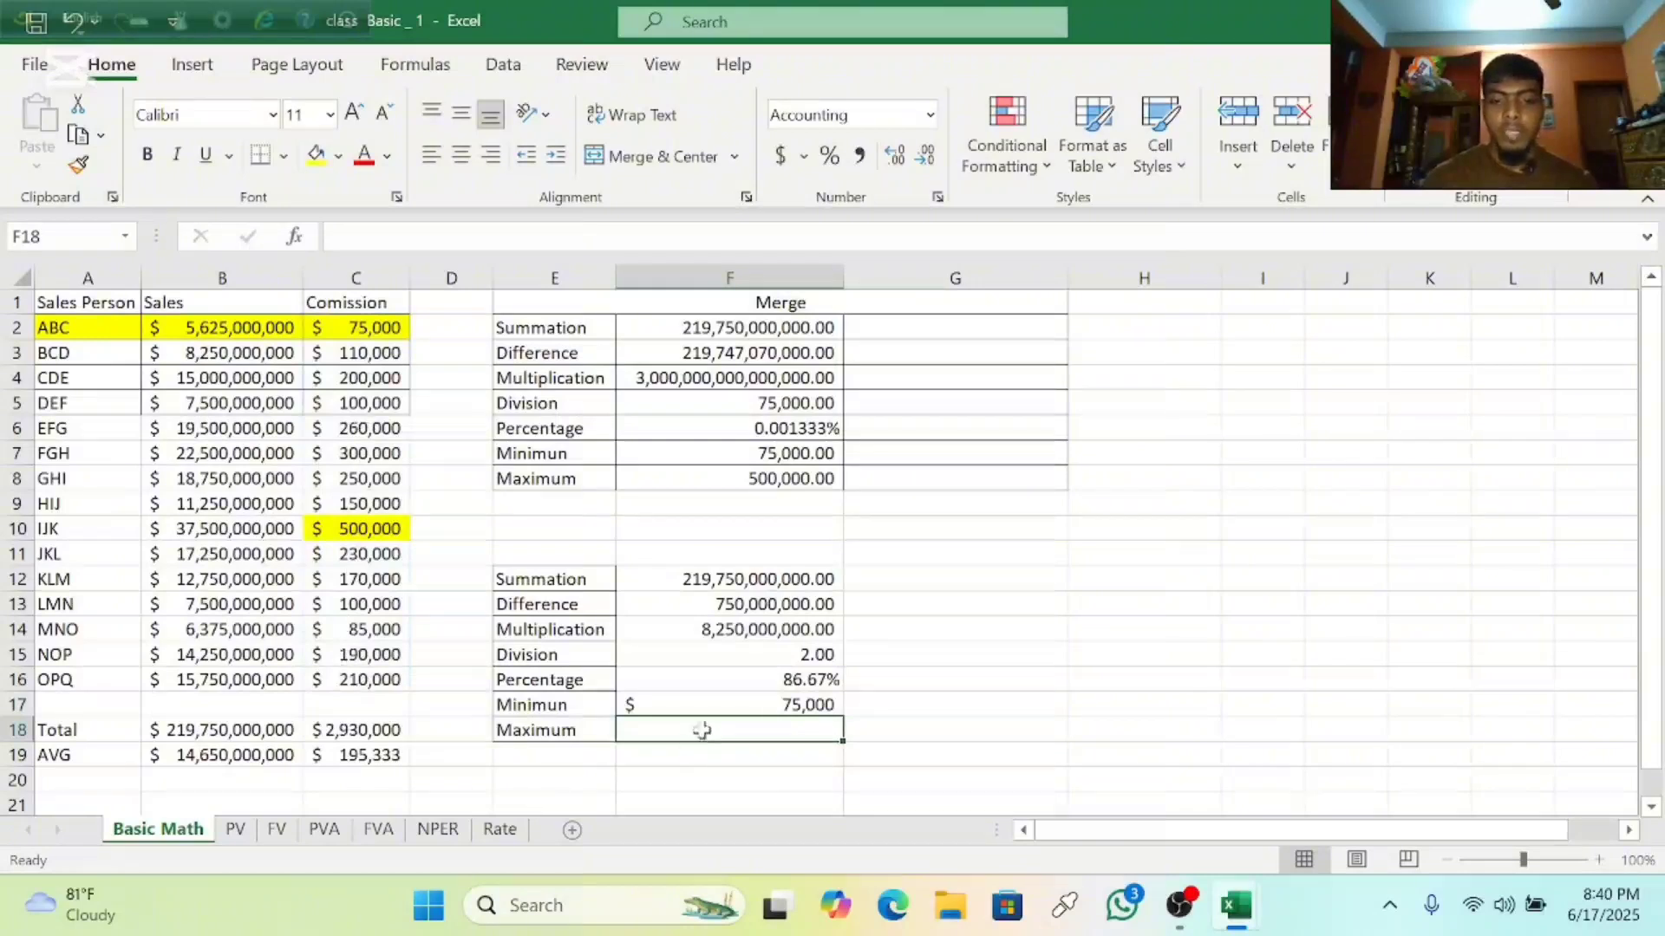
# Find the highest commission in the Maximum row, cell F18, with =MAX(C2:C16).
pyautogui.write('=')
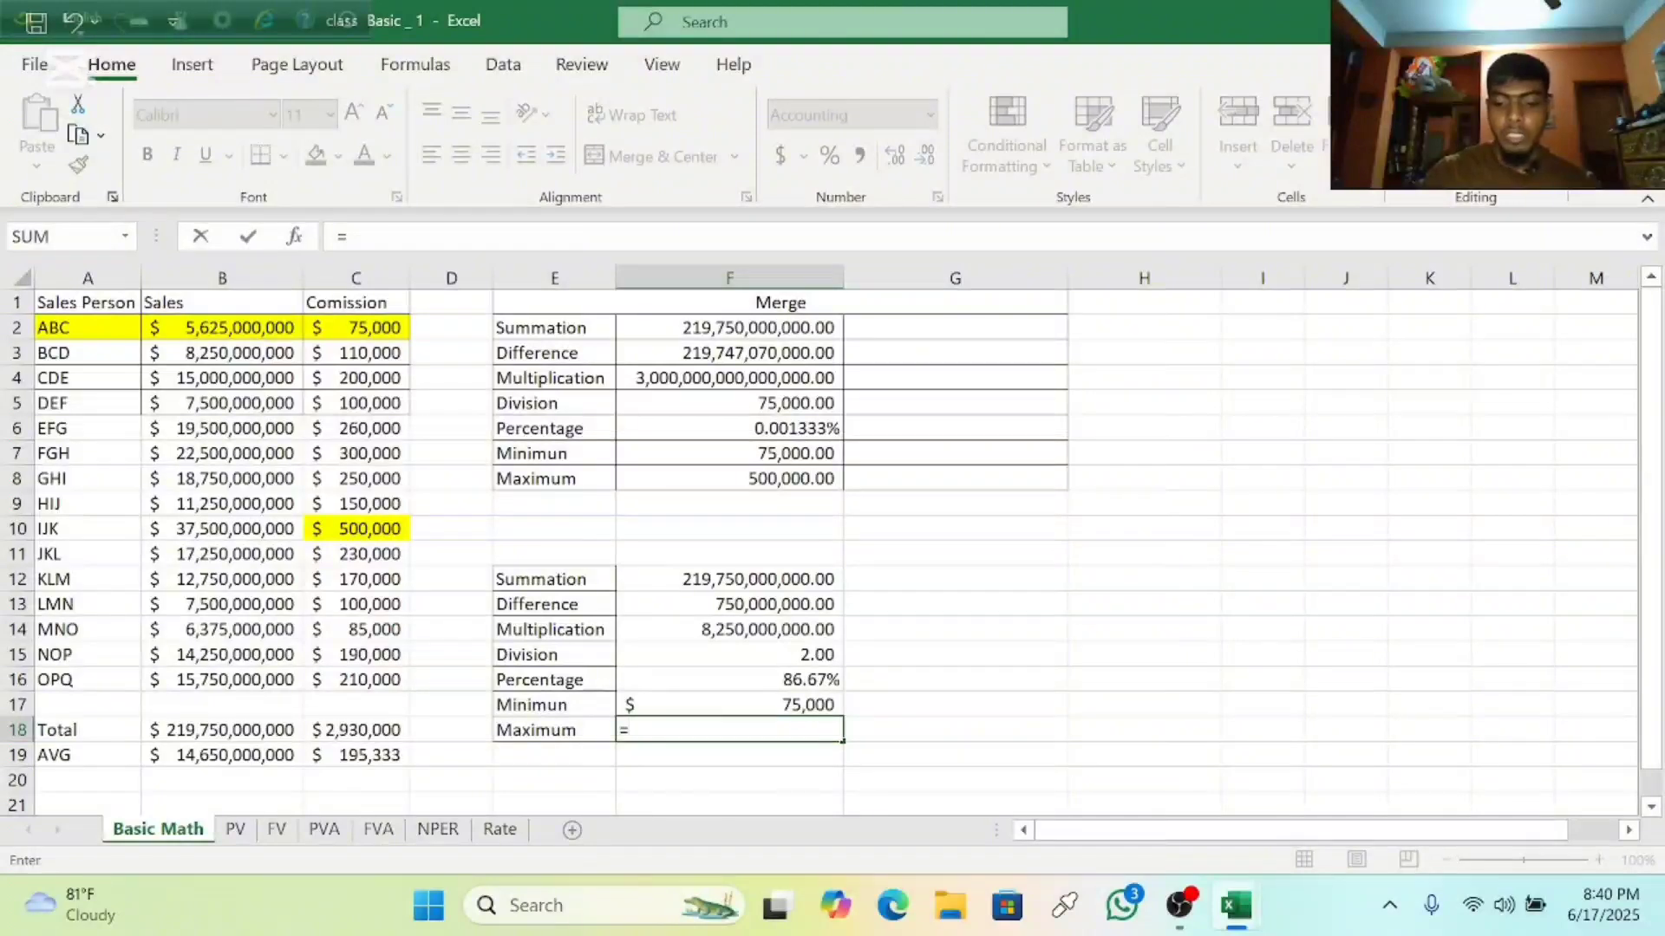
pyautogui.write('max')
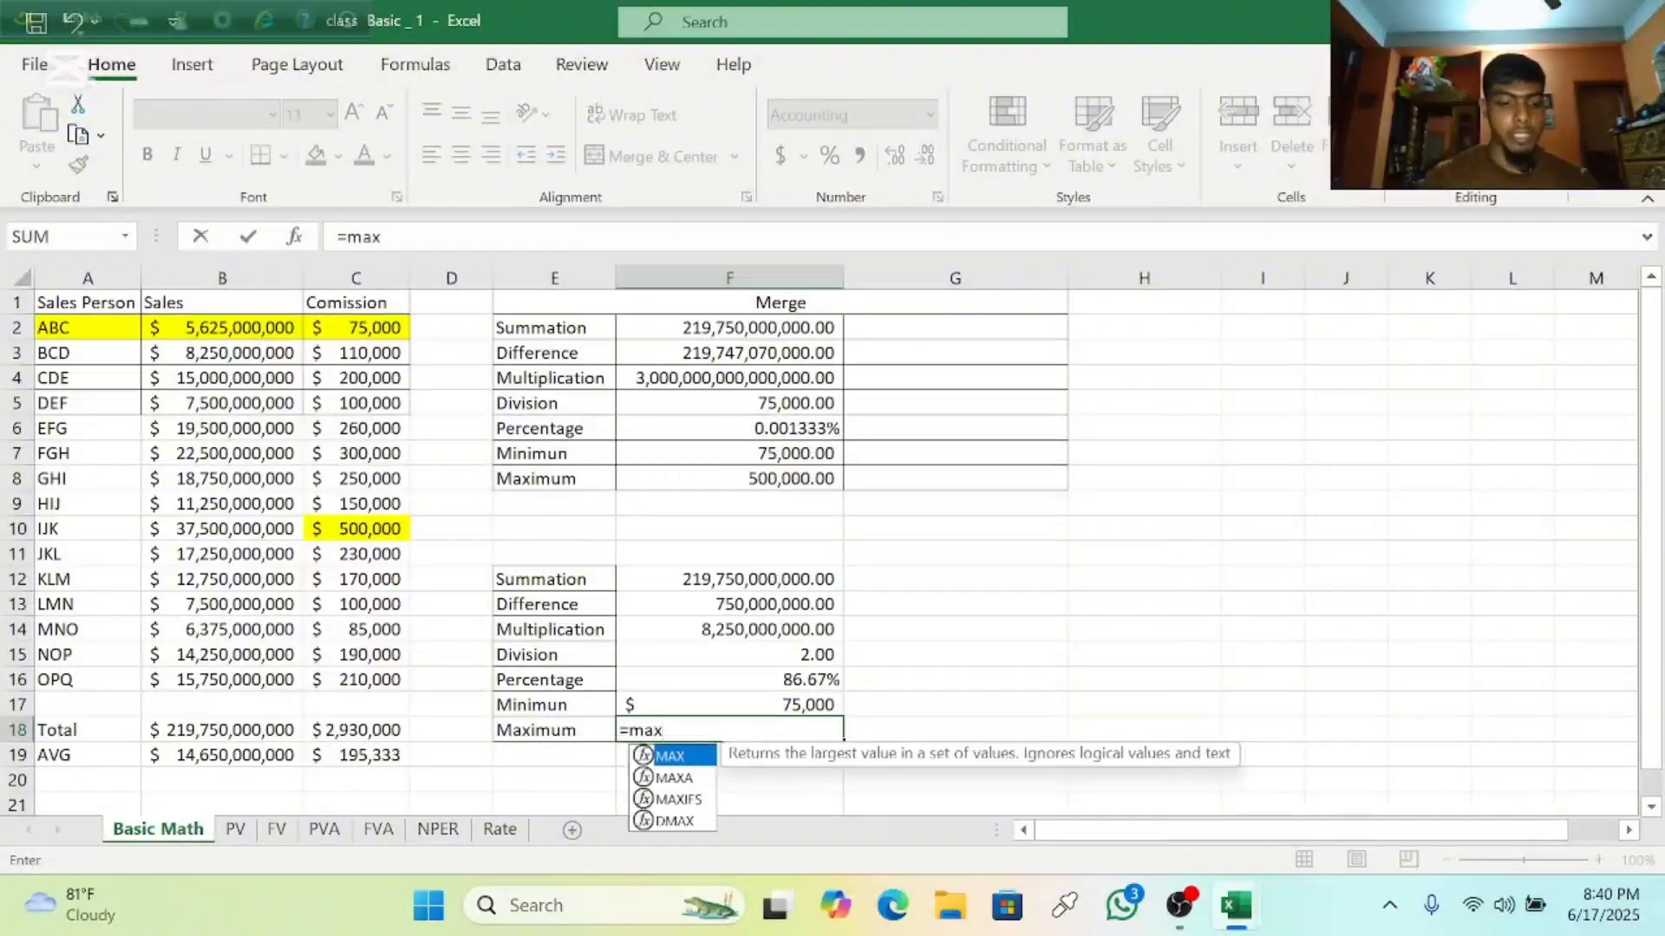
pyautogui.press('Tab')
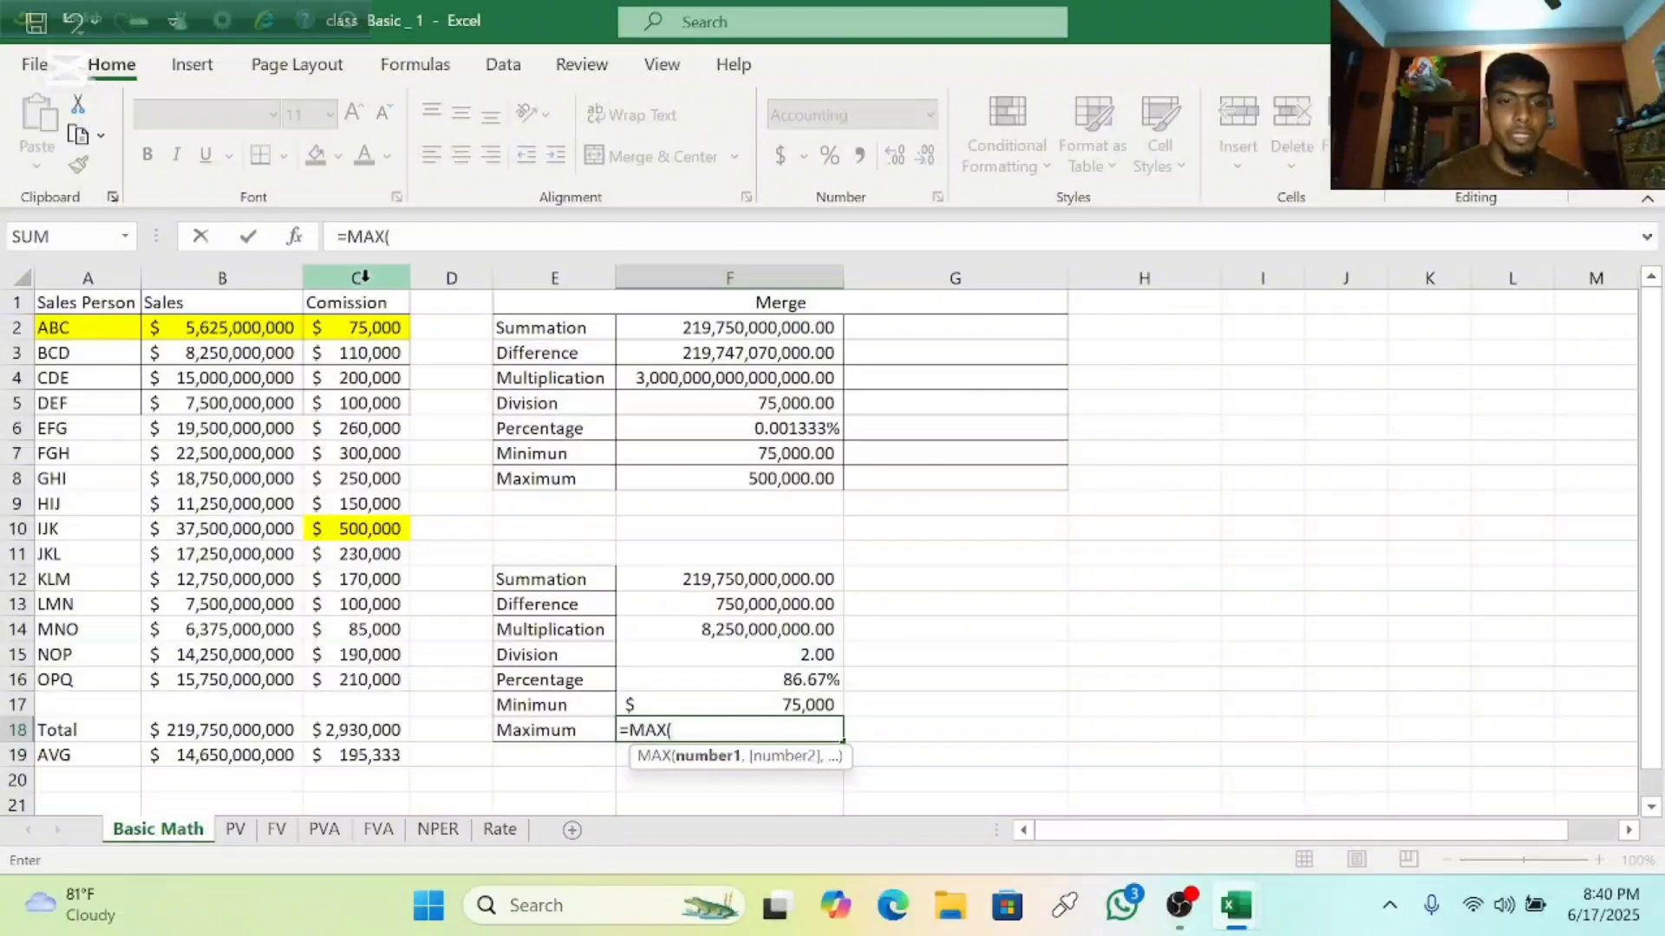
pyautogui.click(374, 325)
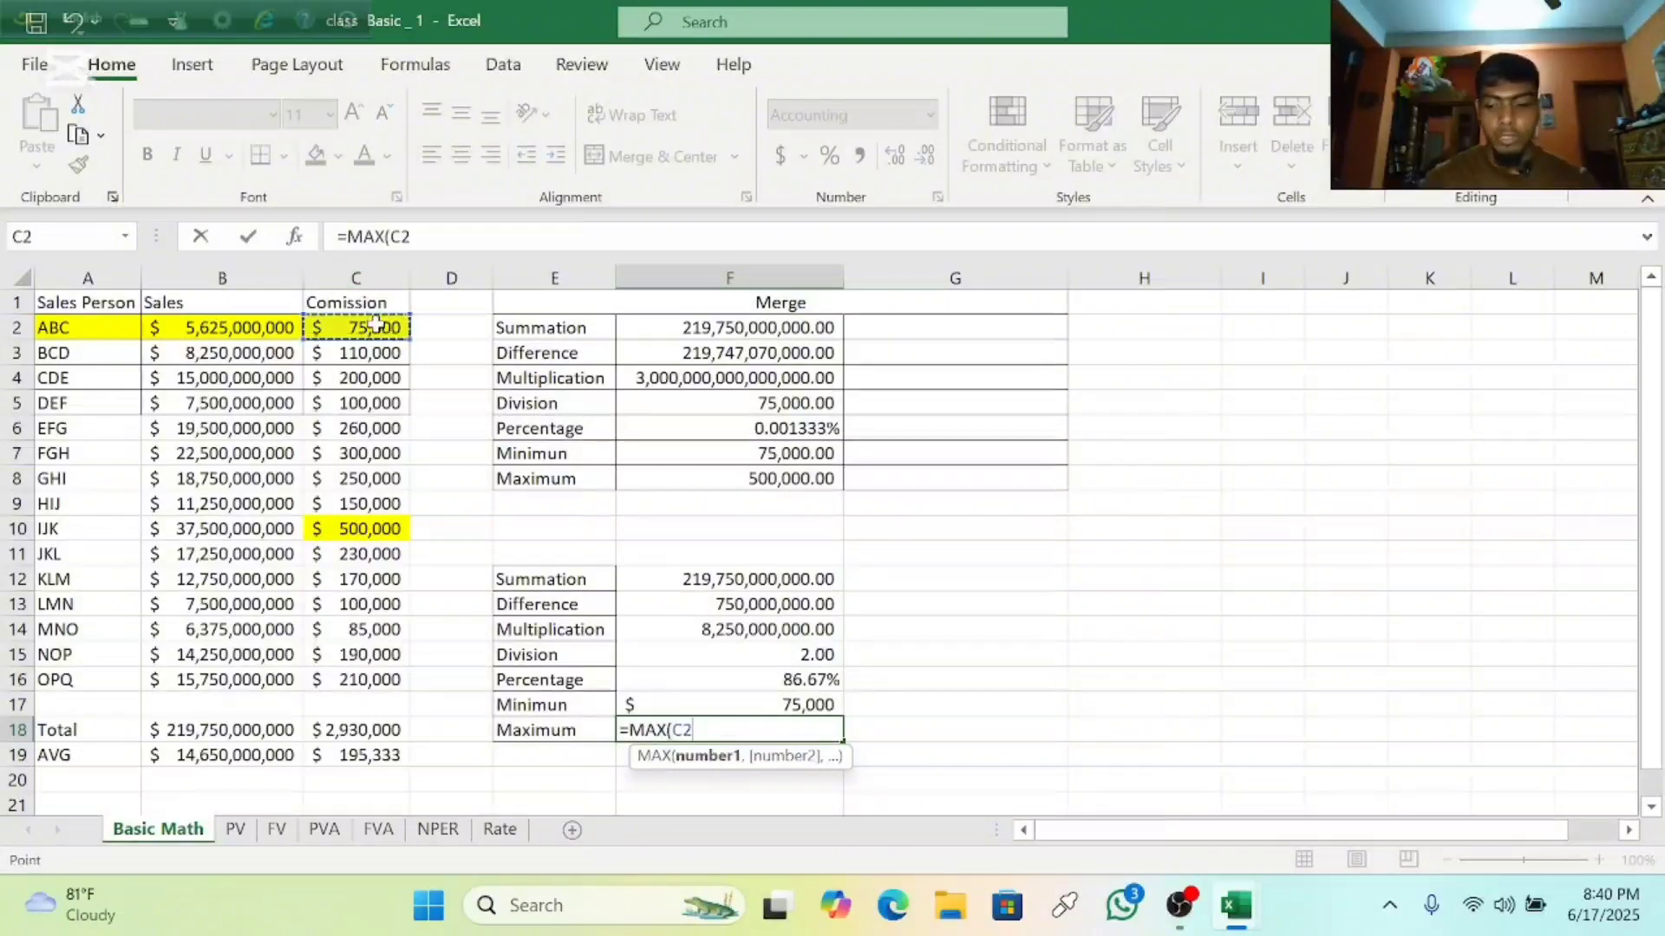
pyautogui.hotkey('ctrl', 'shift', 'Down')
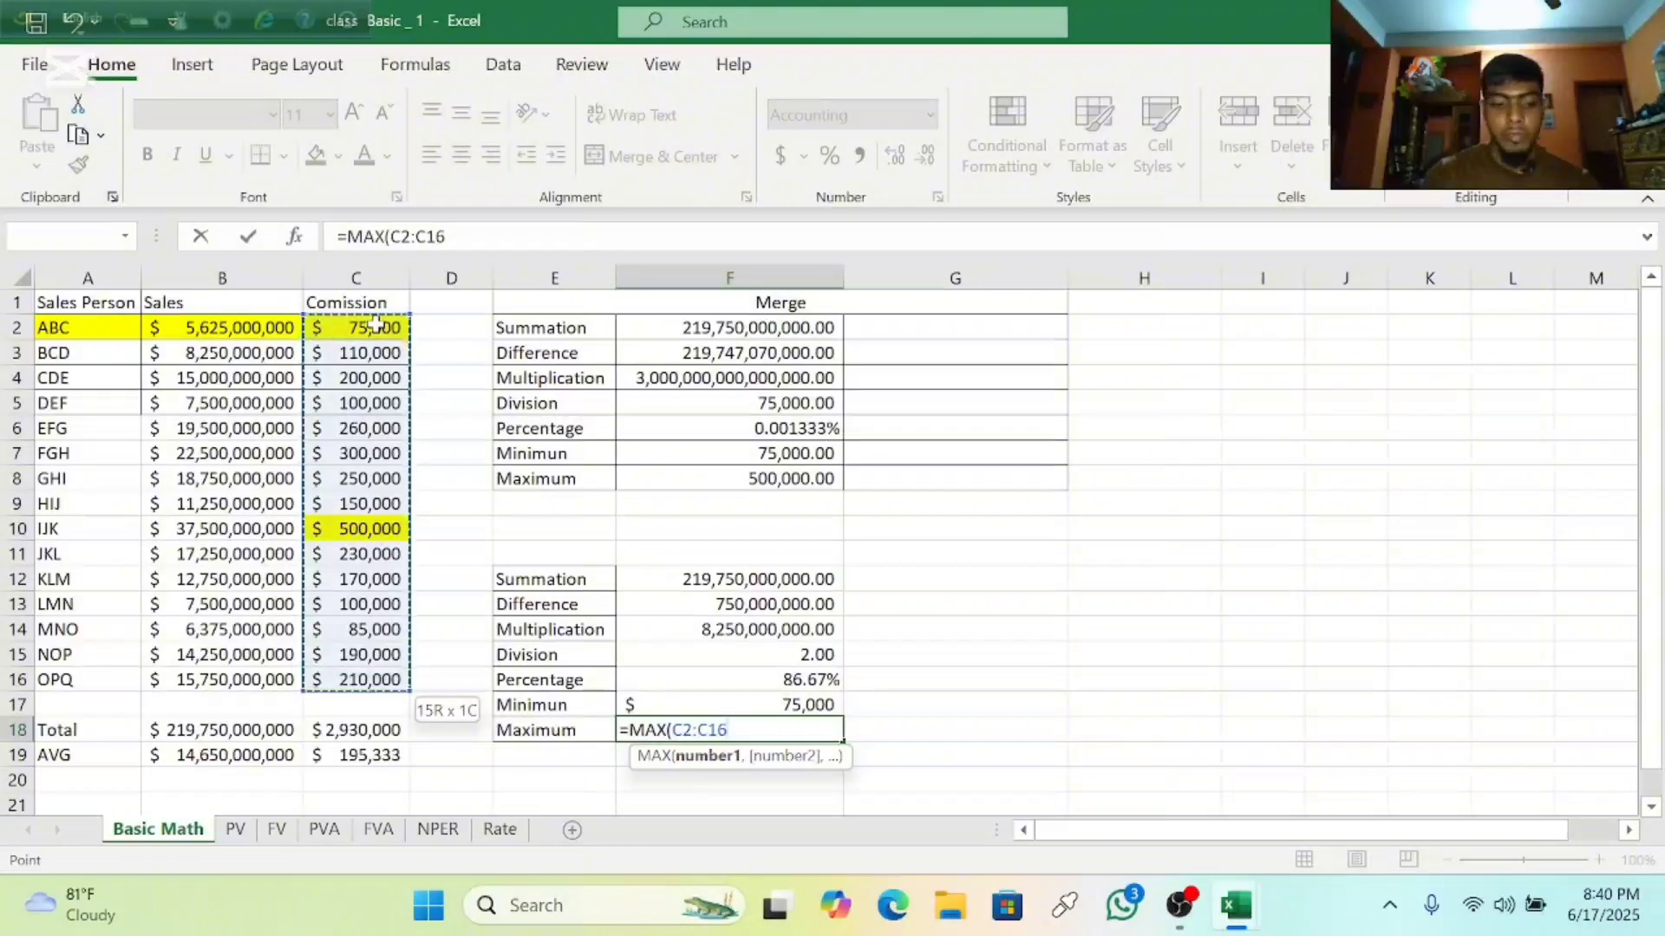
pyautogui.write(')')
pyautogui.press('Return')
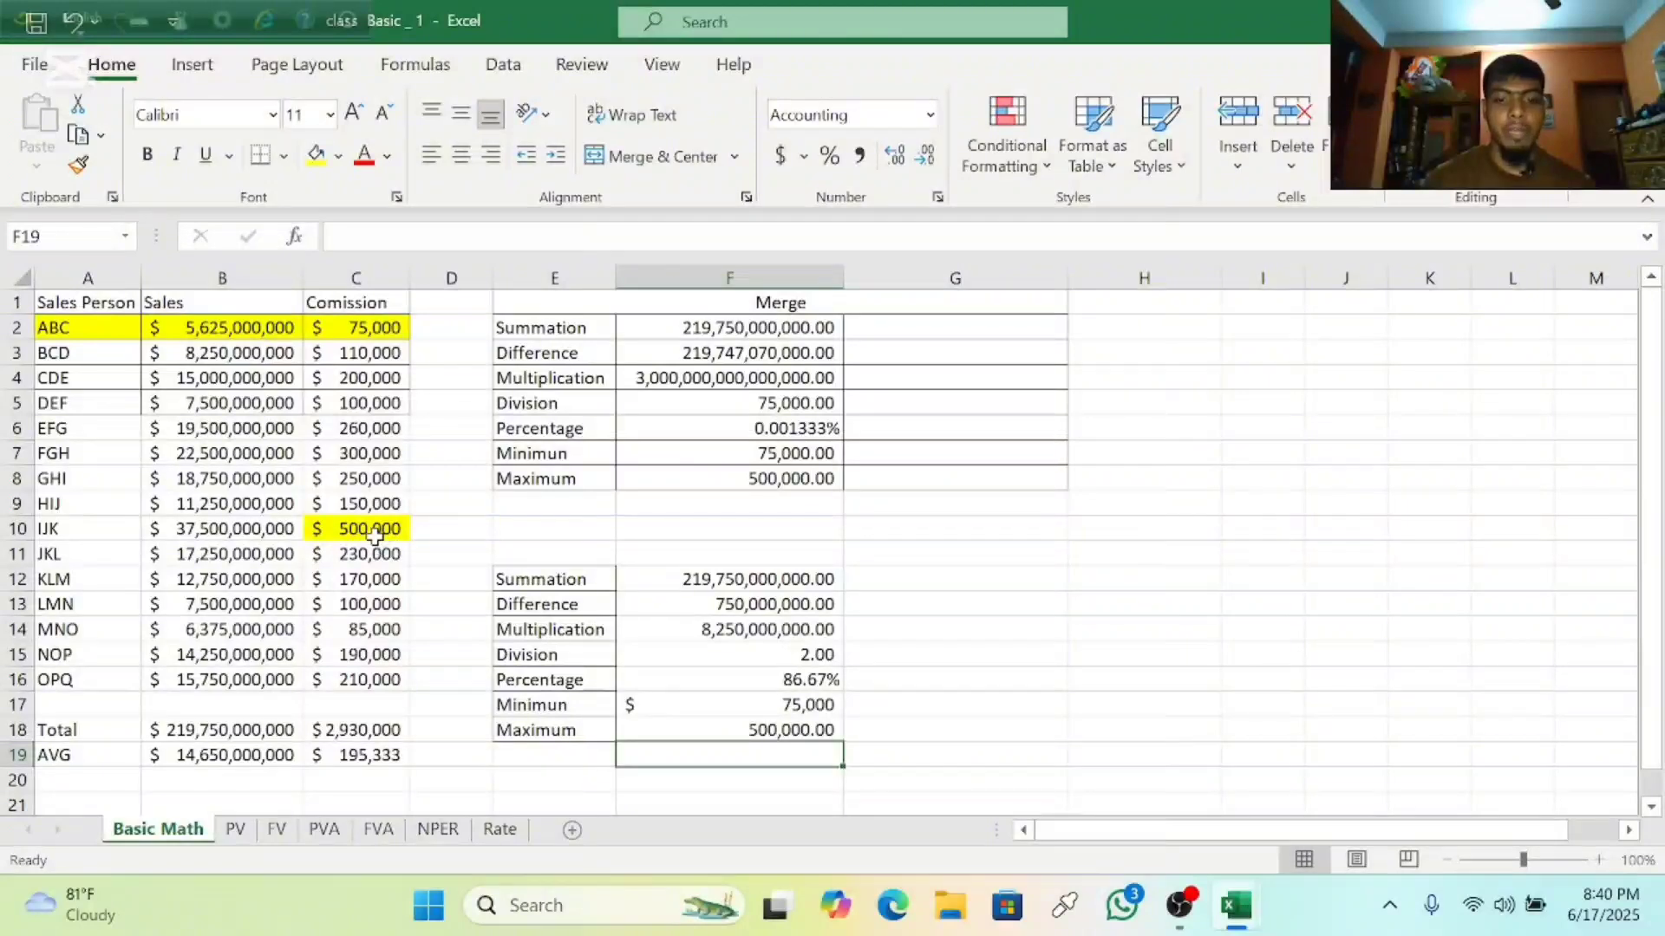
# Switch to the PV sheet and zoom it out to 170%.
pyautogui.scroll(-2, 775, 568)
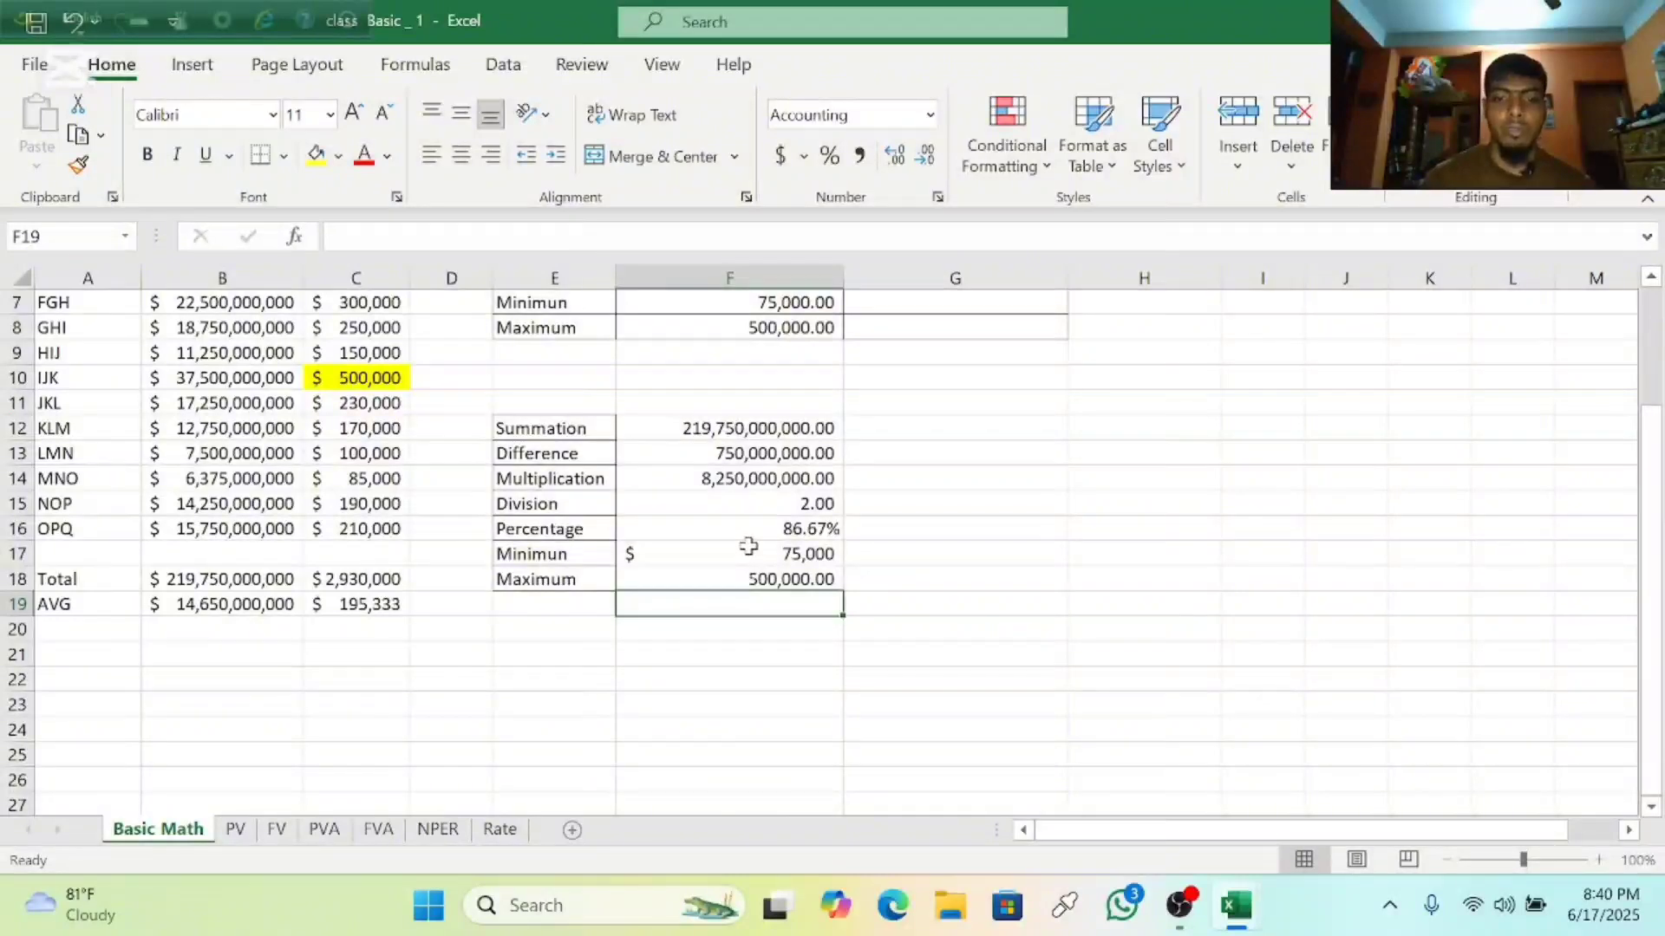
pyautogui.scroll(1, 749, 546)
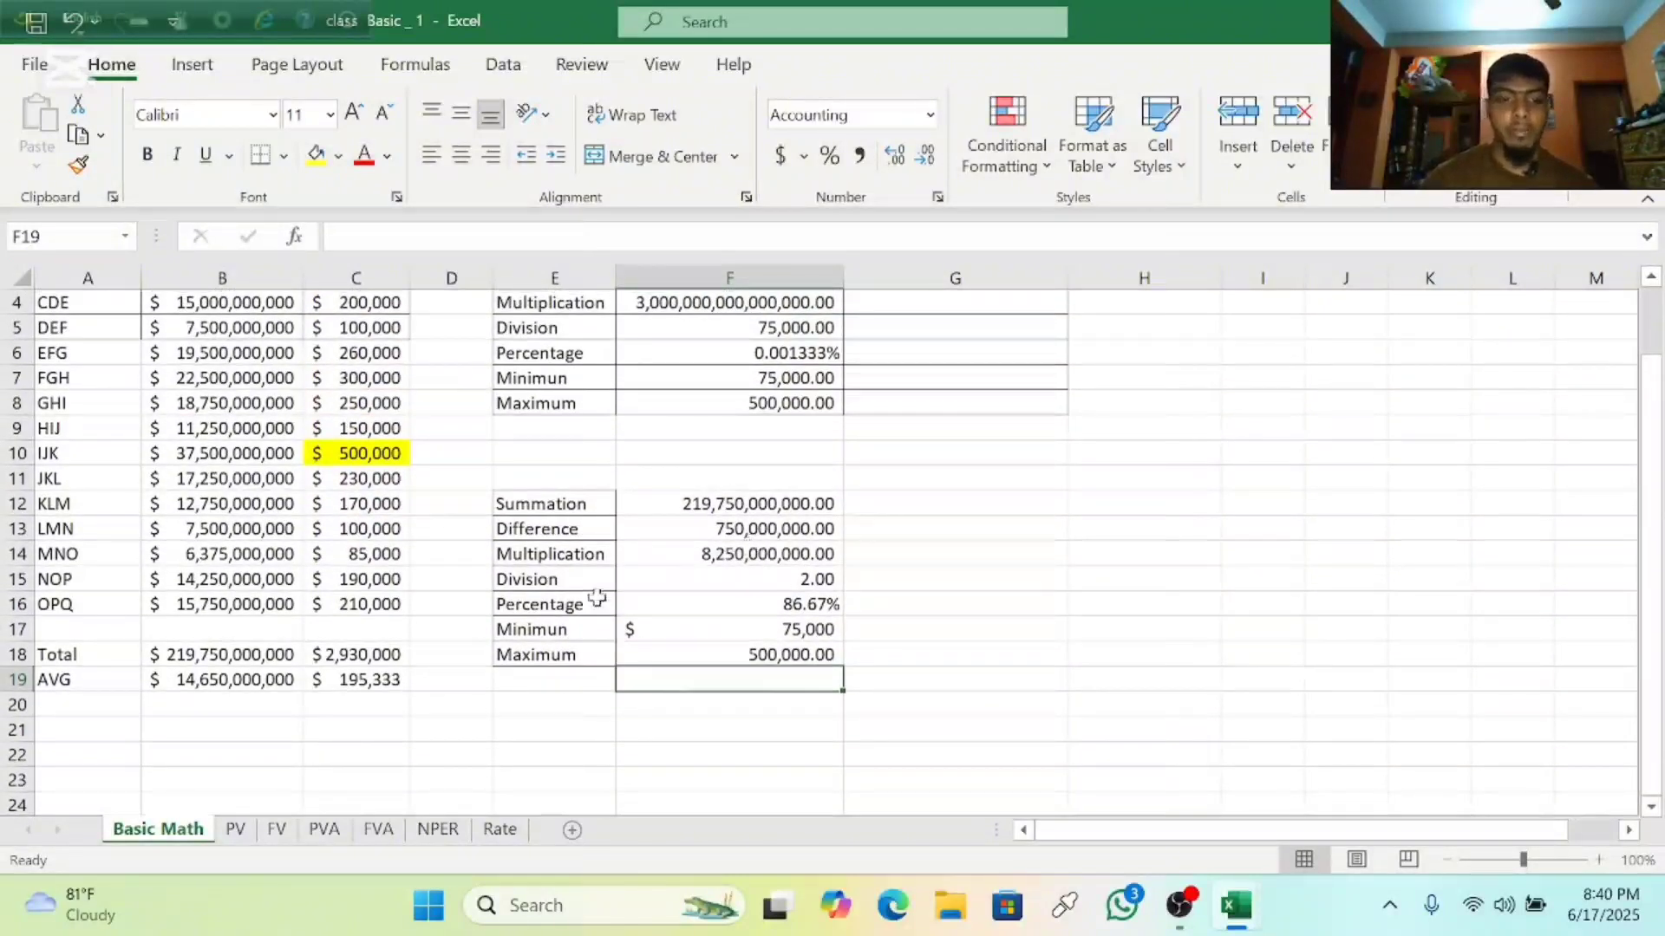
pyautogui.click(232, 831)
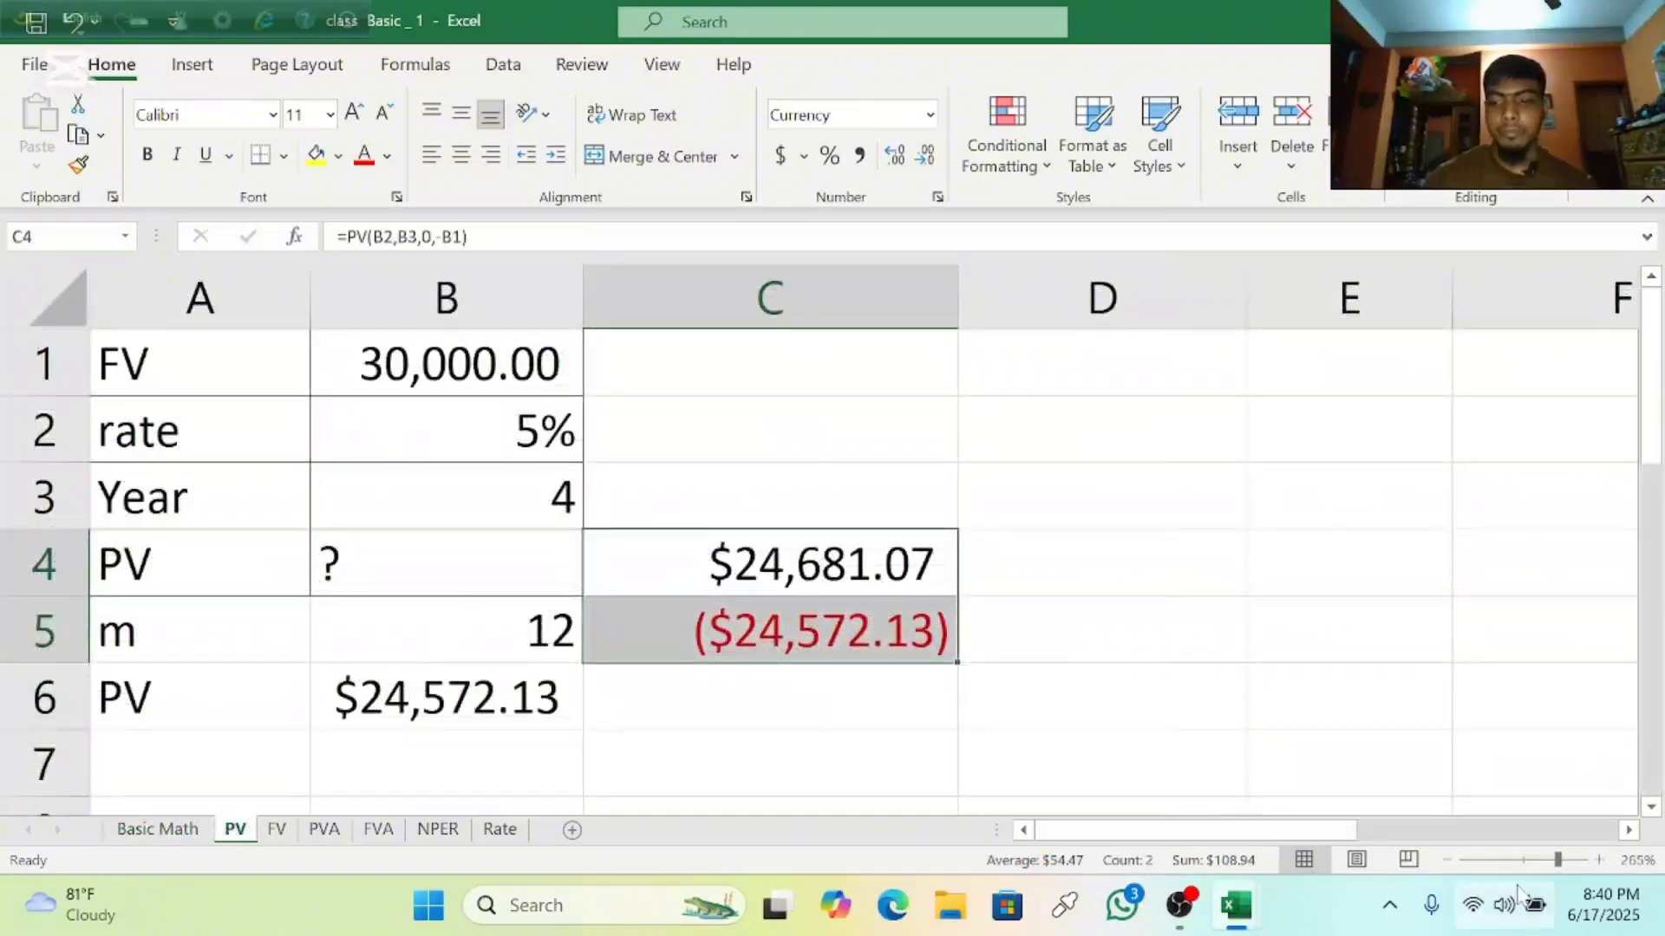
pyautogui.click(1453, 859)
pyautogui.click(1454, 859)
pyautogui.click(1454, 859)
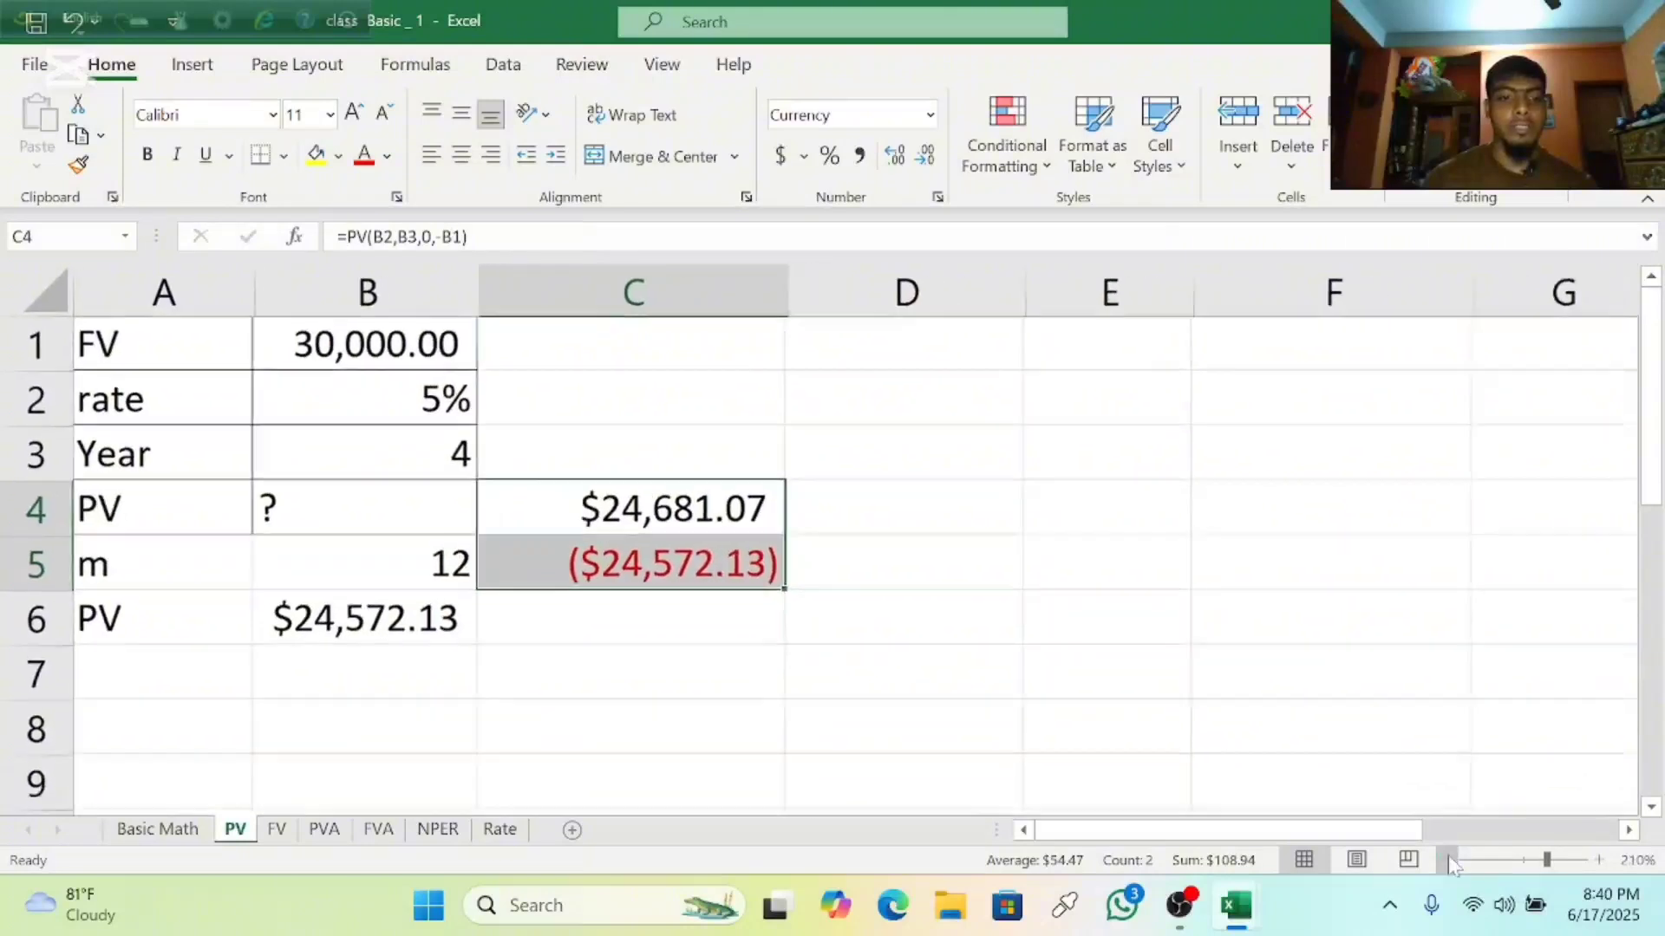
pyautogui.click(1454, 859)
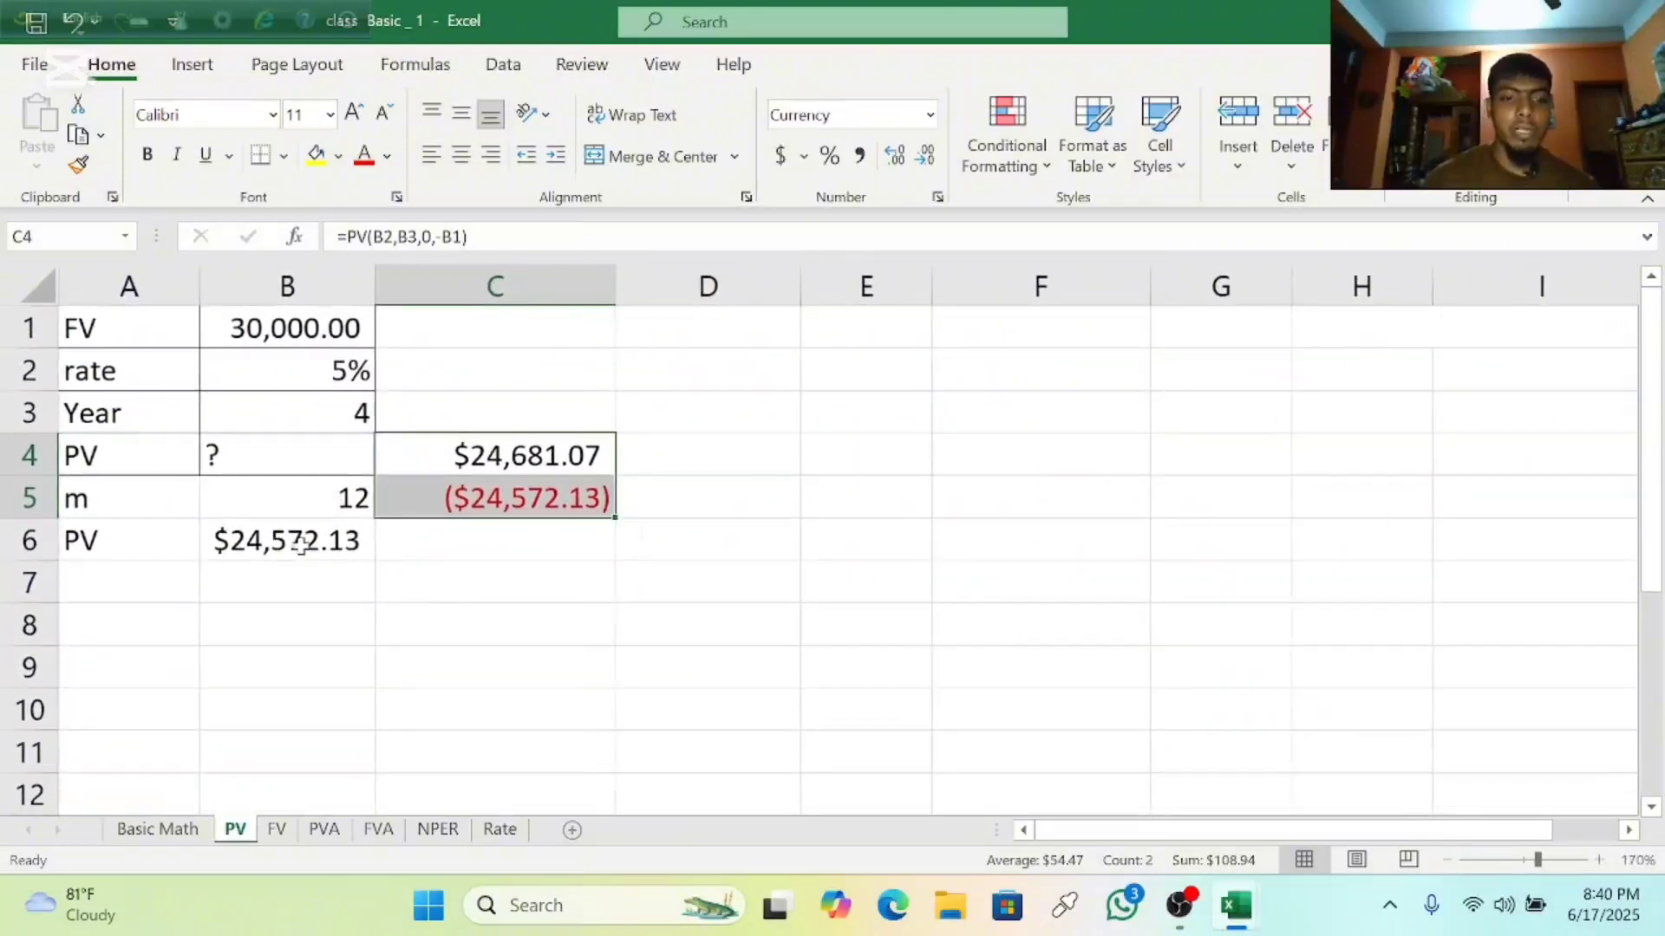
# Start a PV formula in D6 with the rate divided by m, B2/B5, as its rate argument.
pyautogui.click(698, 553)
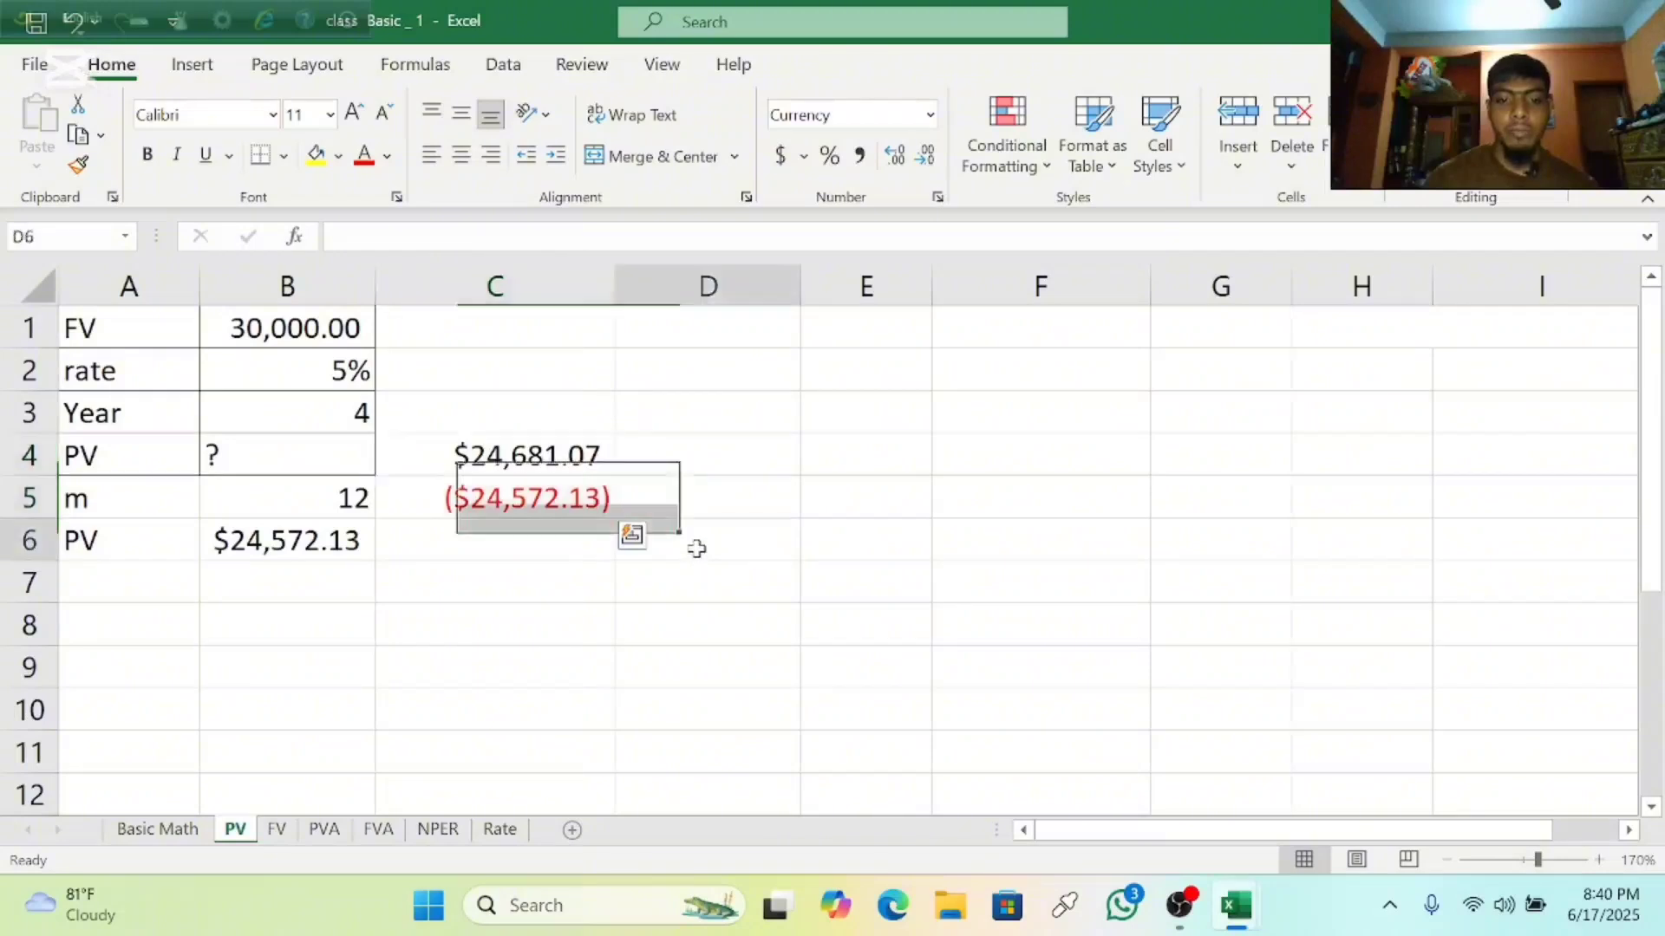
pyautogui.write('=')
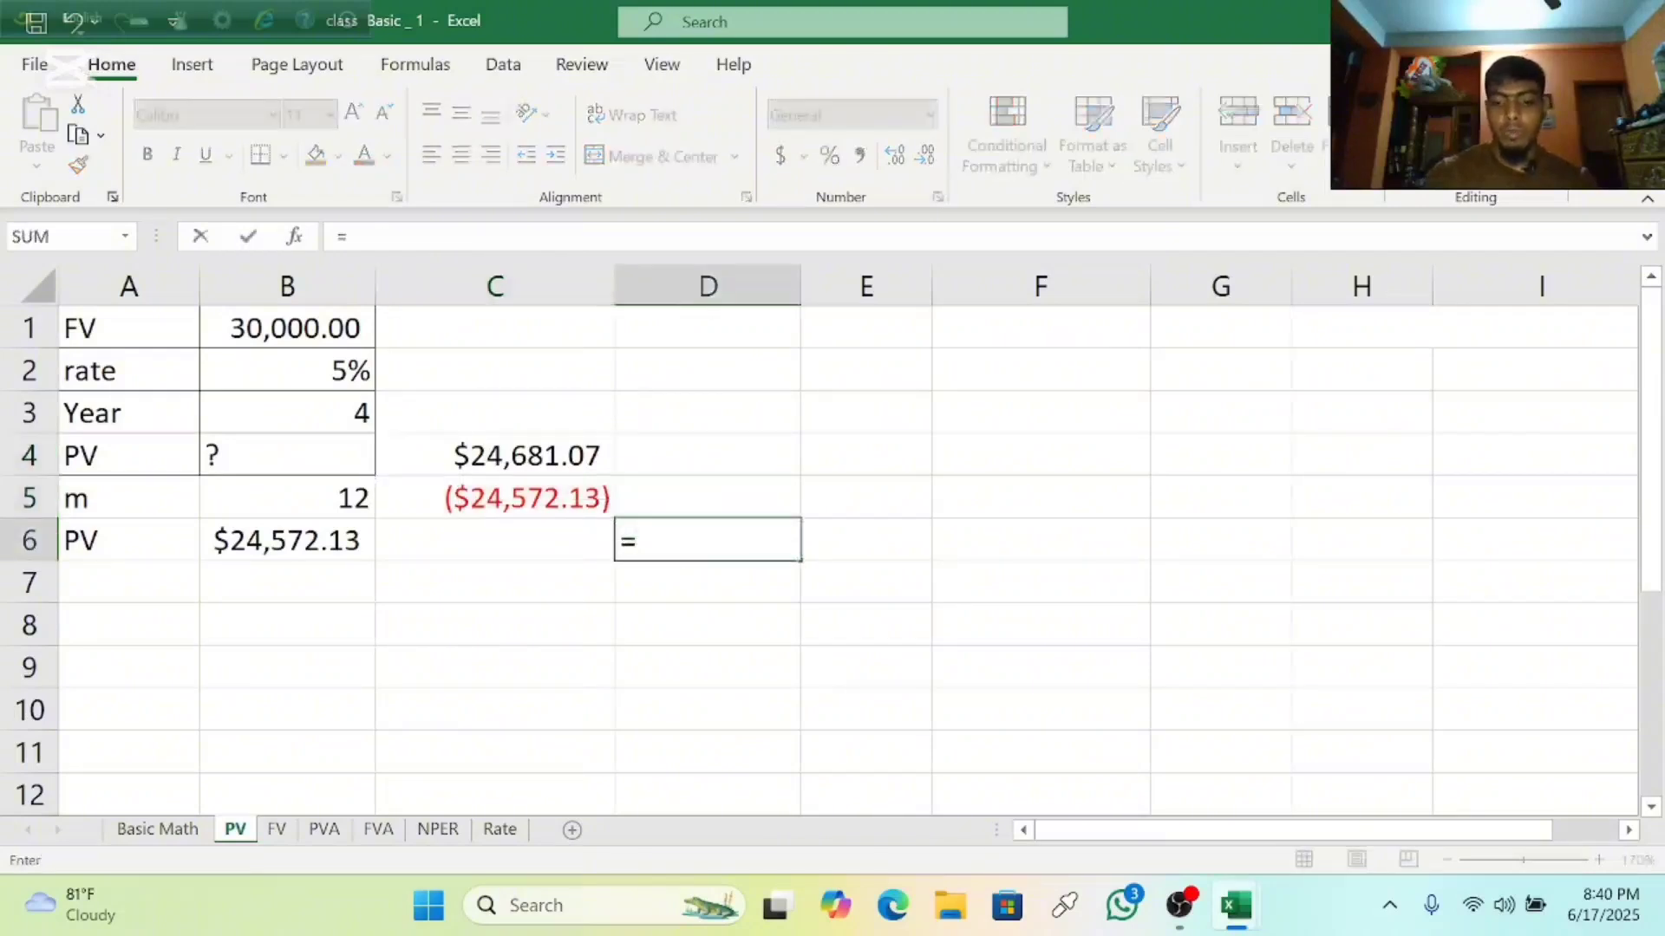
pyautogui.write('pv')
pyautogui.press('Tab')
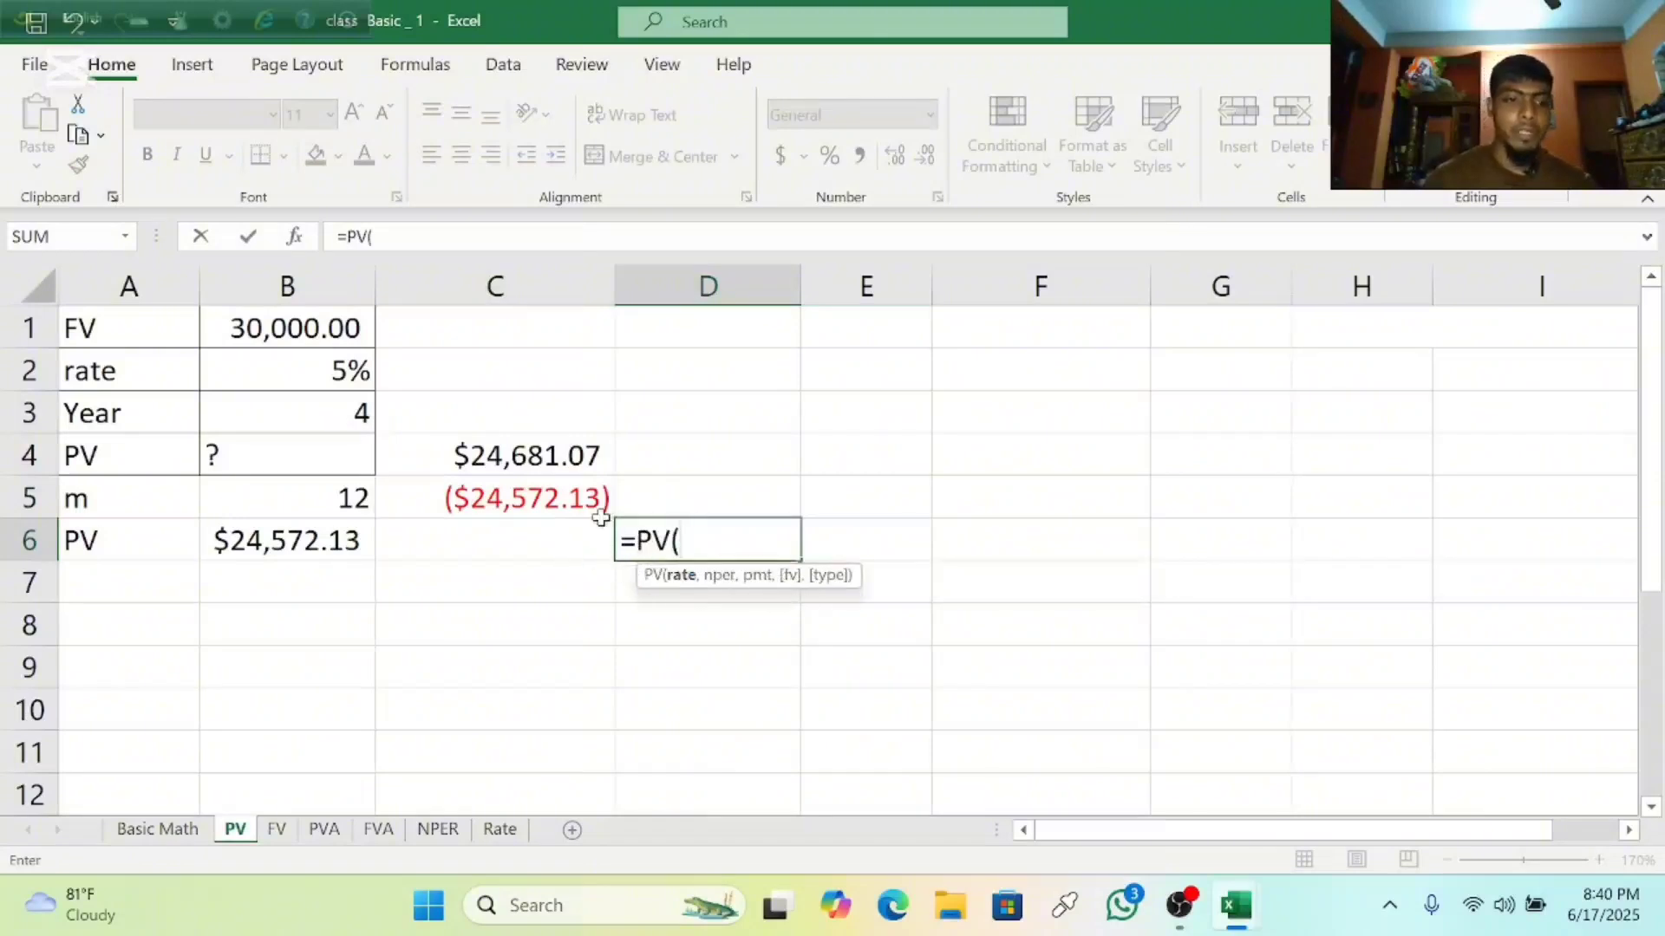
pyautogui.click(317, 370)
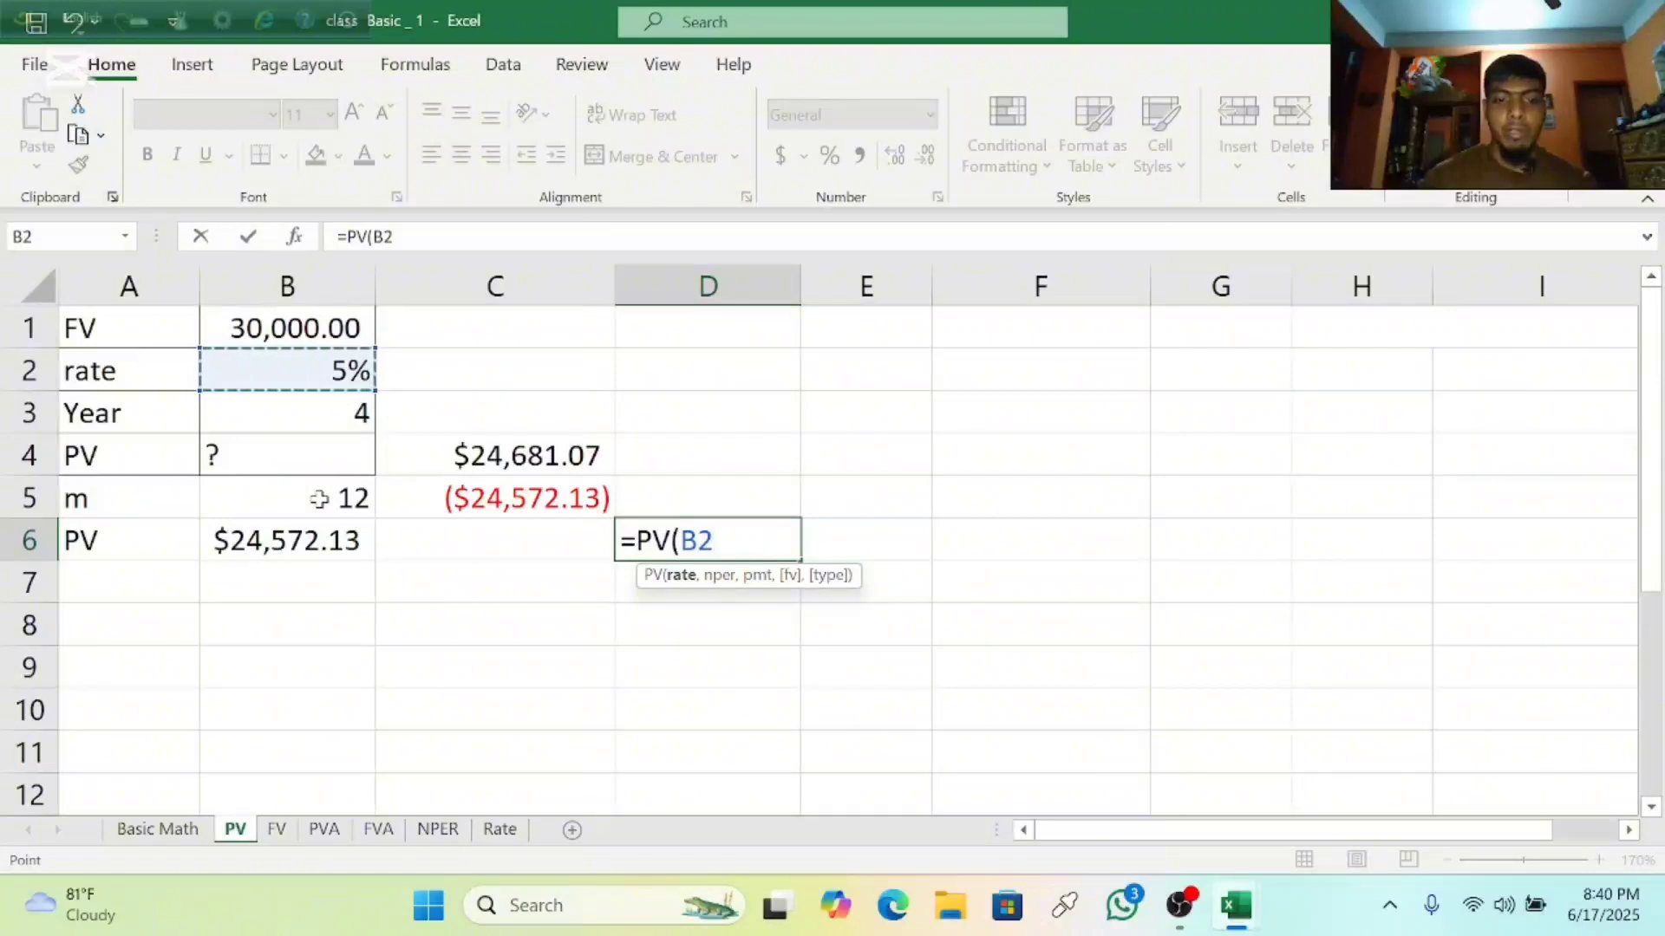
pyautogui.write('/')
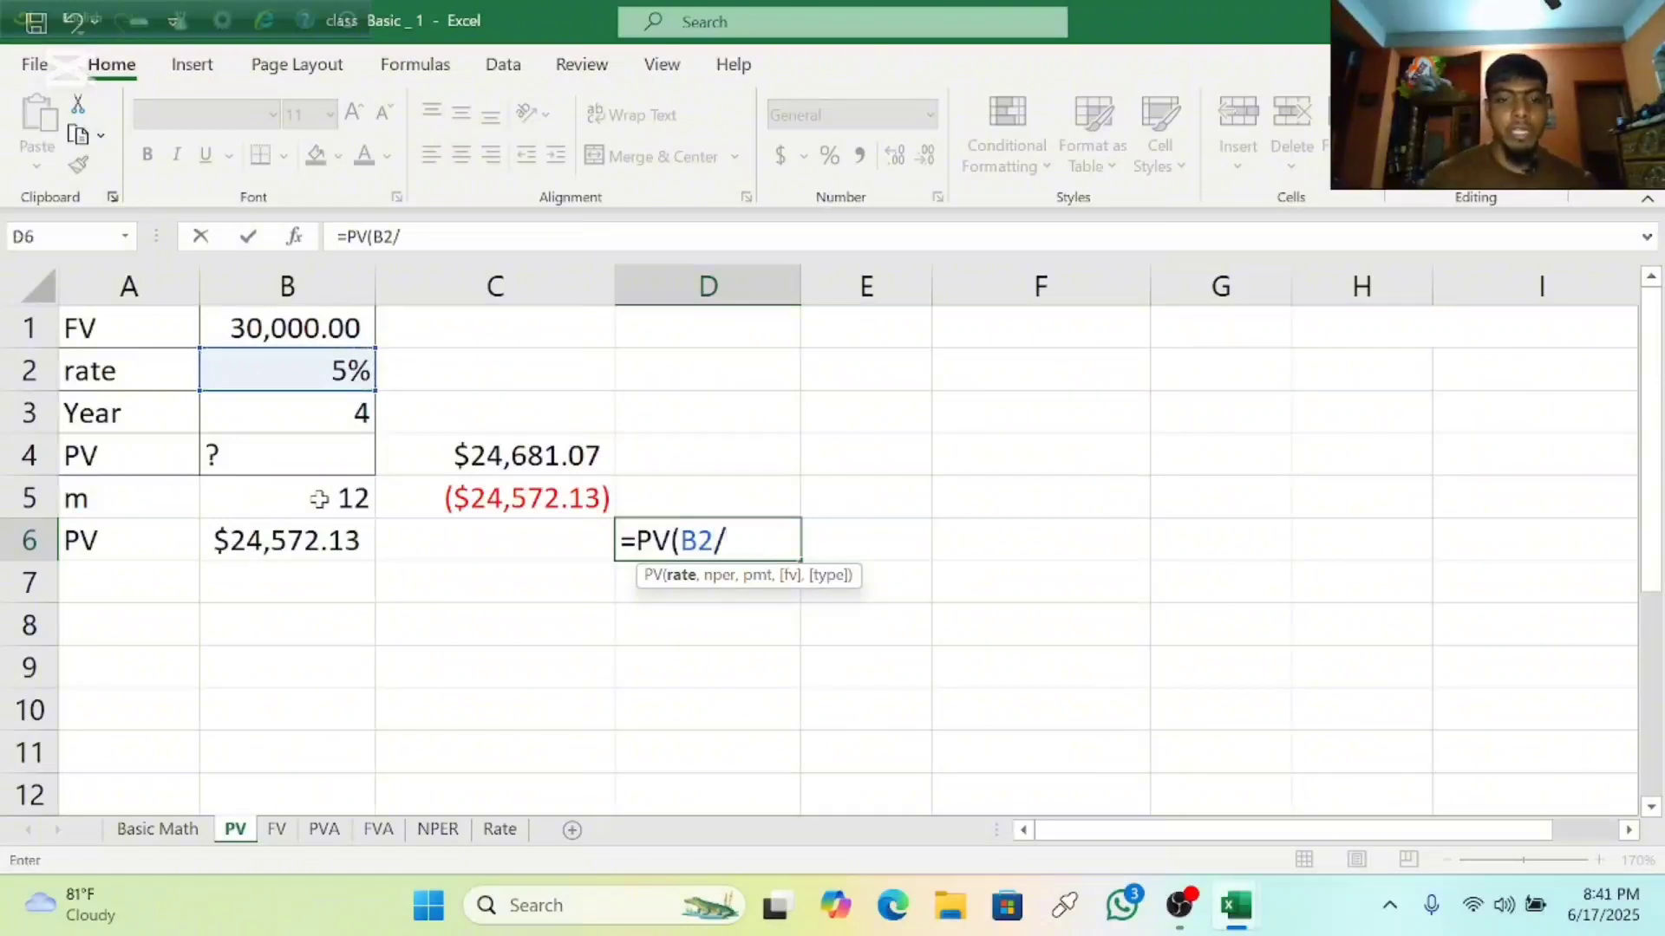
pyautogui.click(319, 498)
pyautogui.write(',')
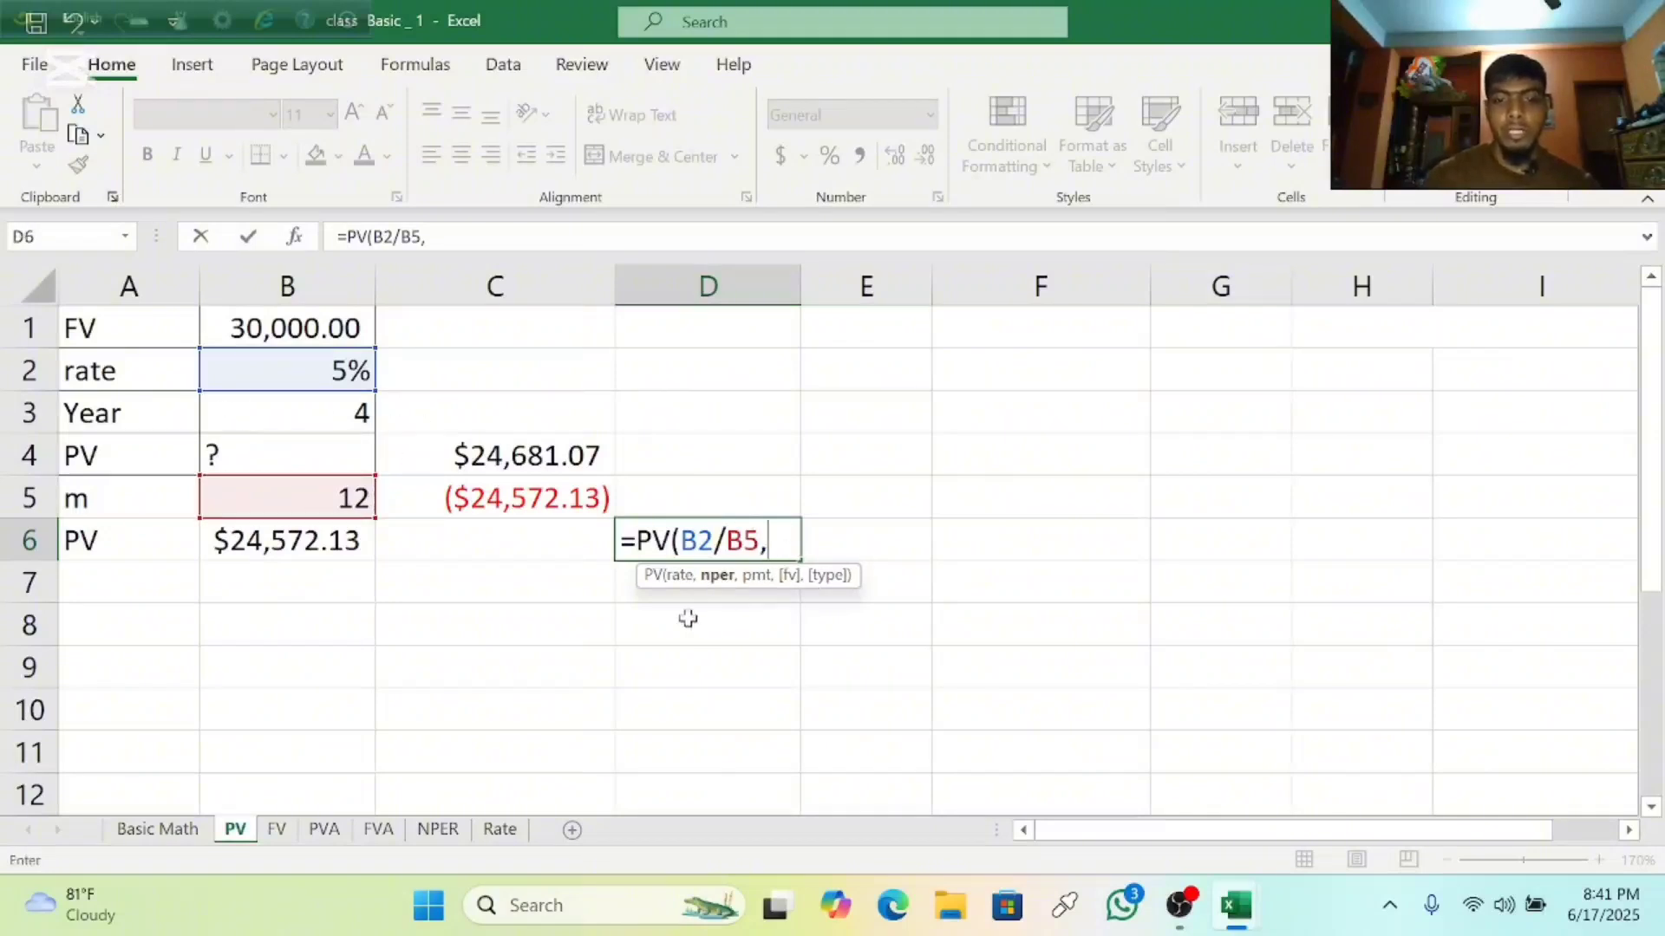
# Complete the PV formula in D6 with B3*B5 as the number of periods, 0 as the payment and B1 as the future value.
pyautogui.click(327, 409)
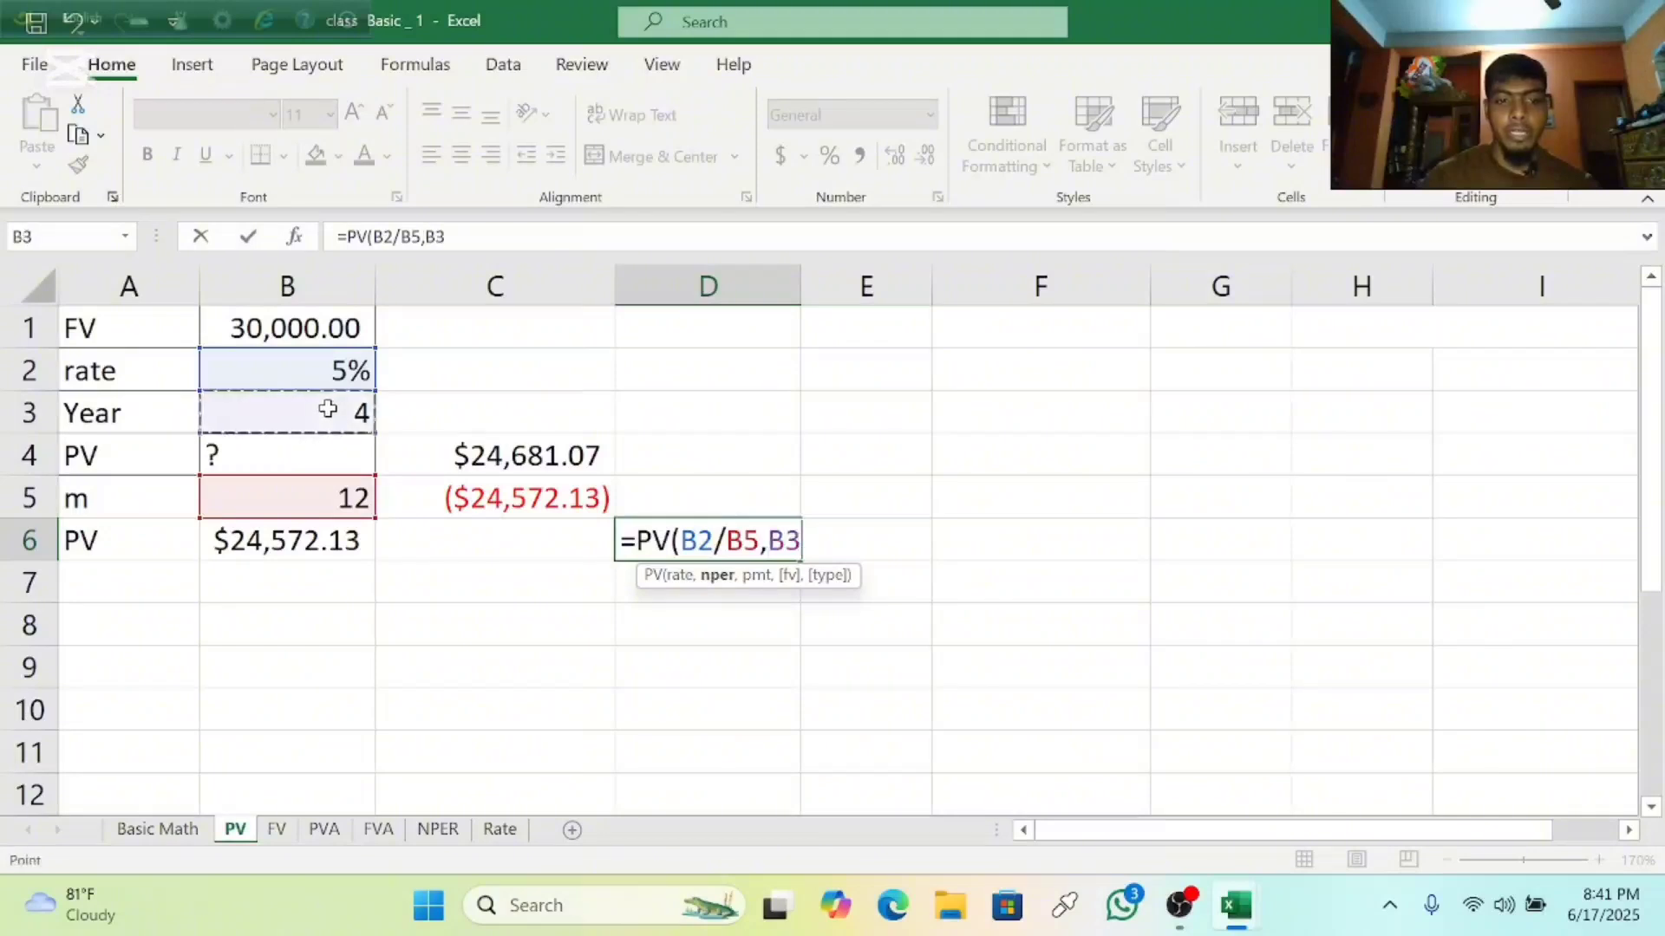
pyautogui.write('*')
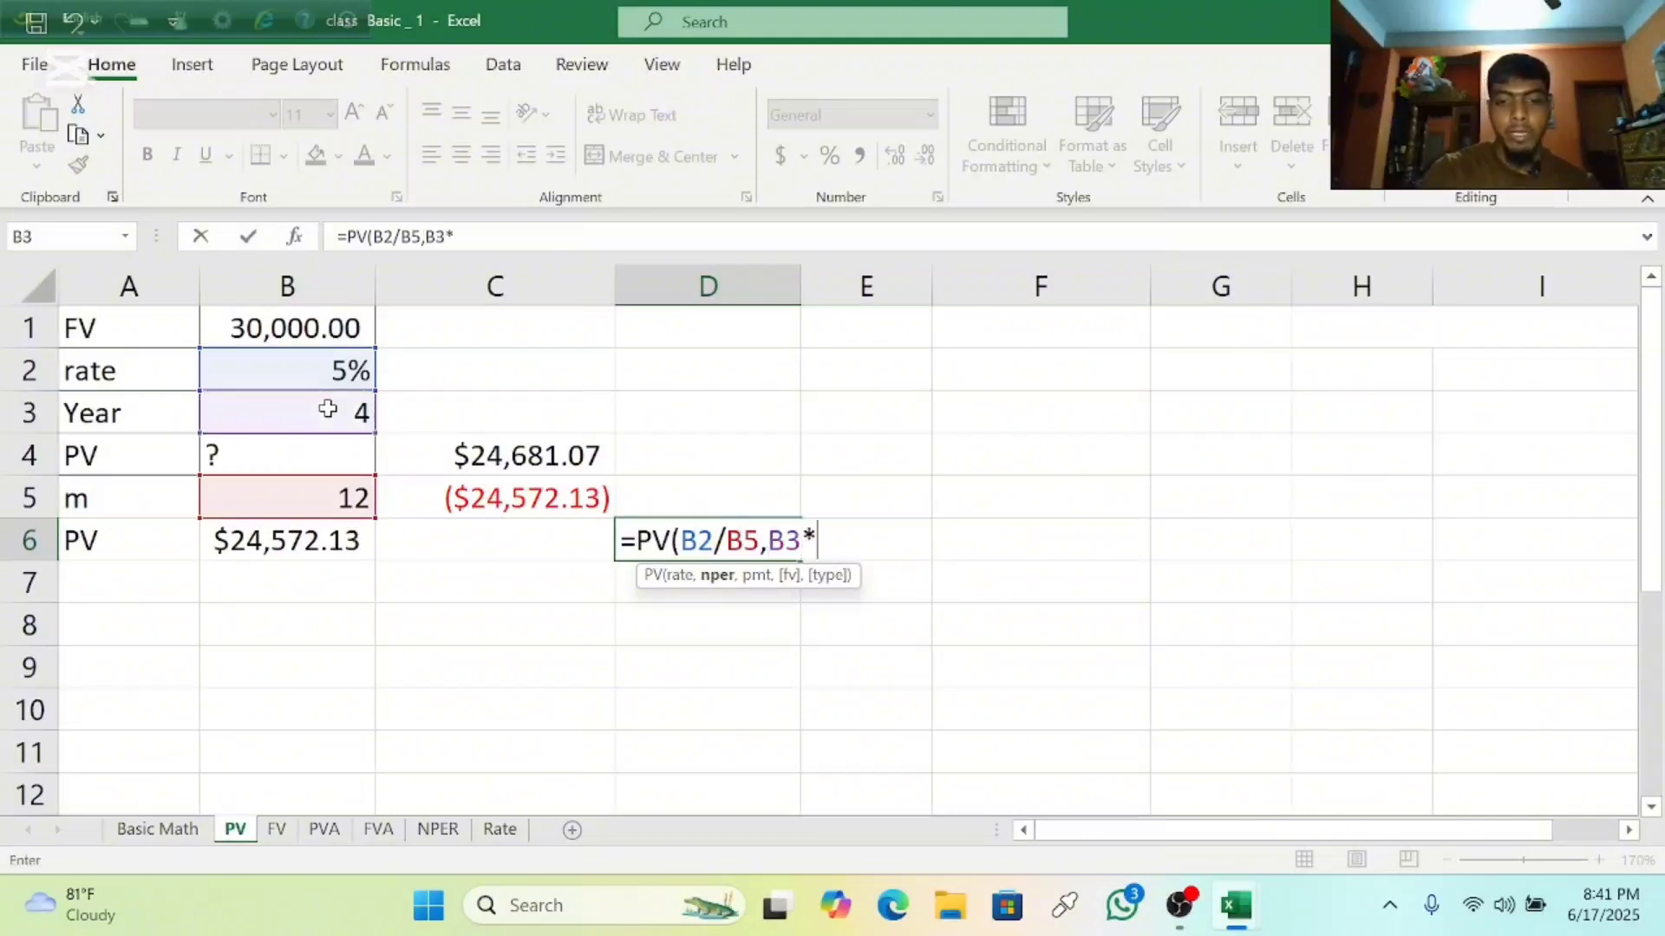
pyautogui.click(319, 496)
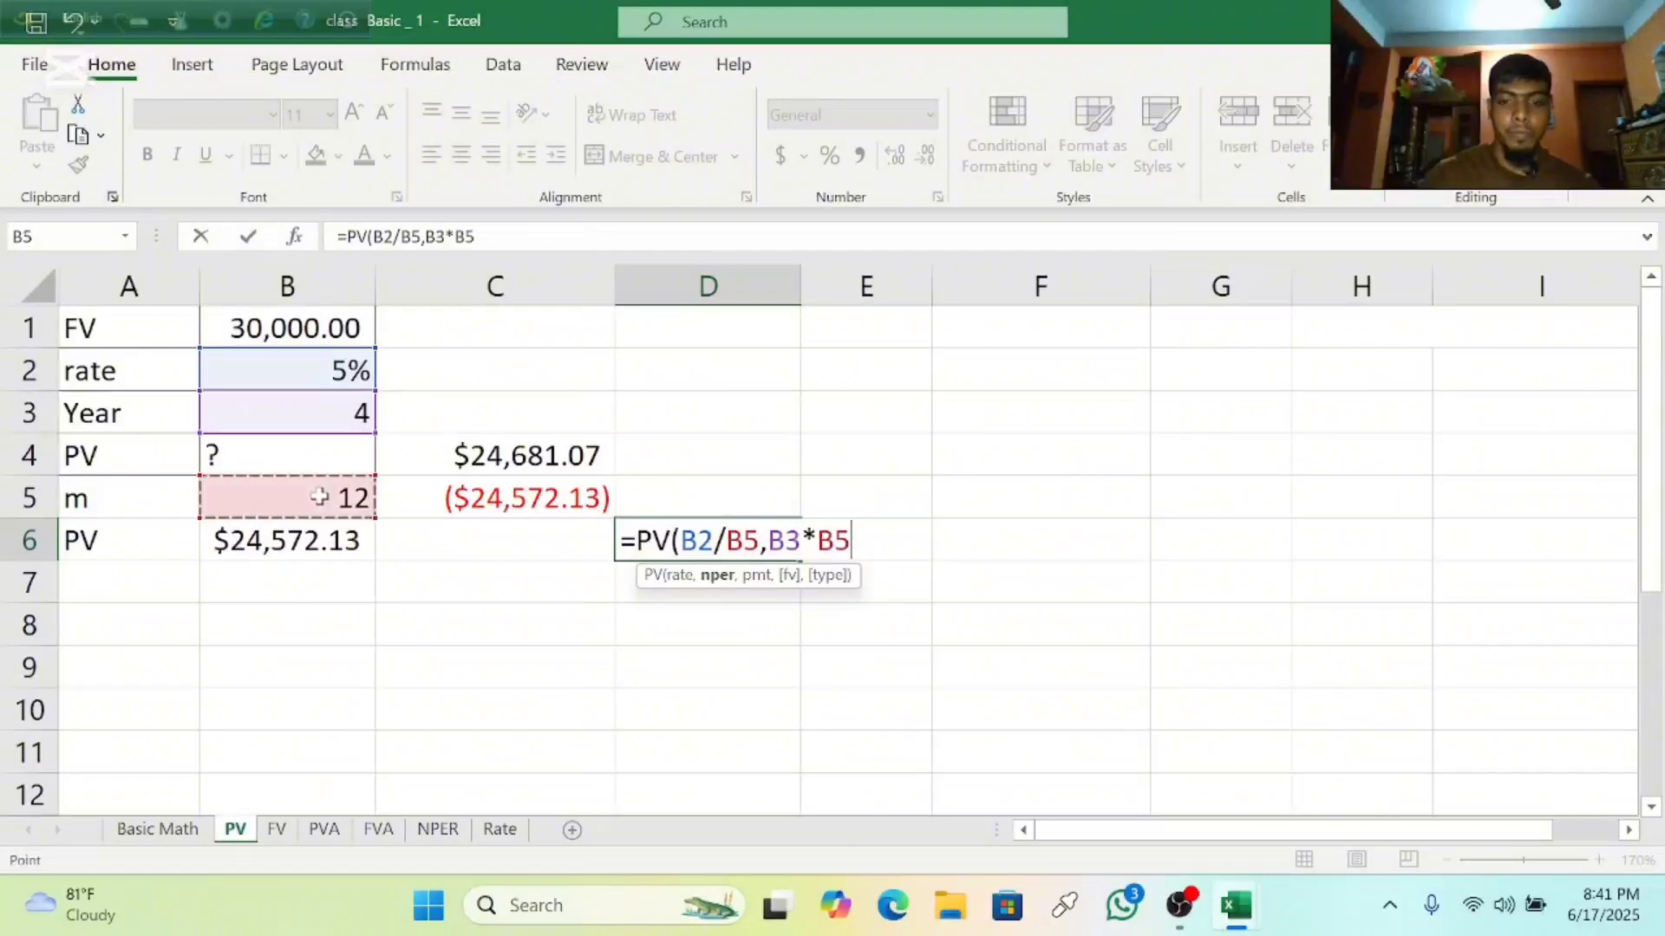
pyautogui.write(',')
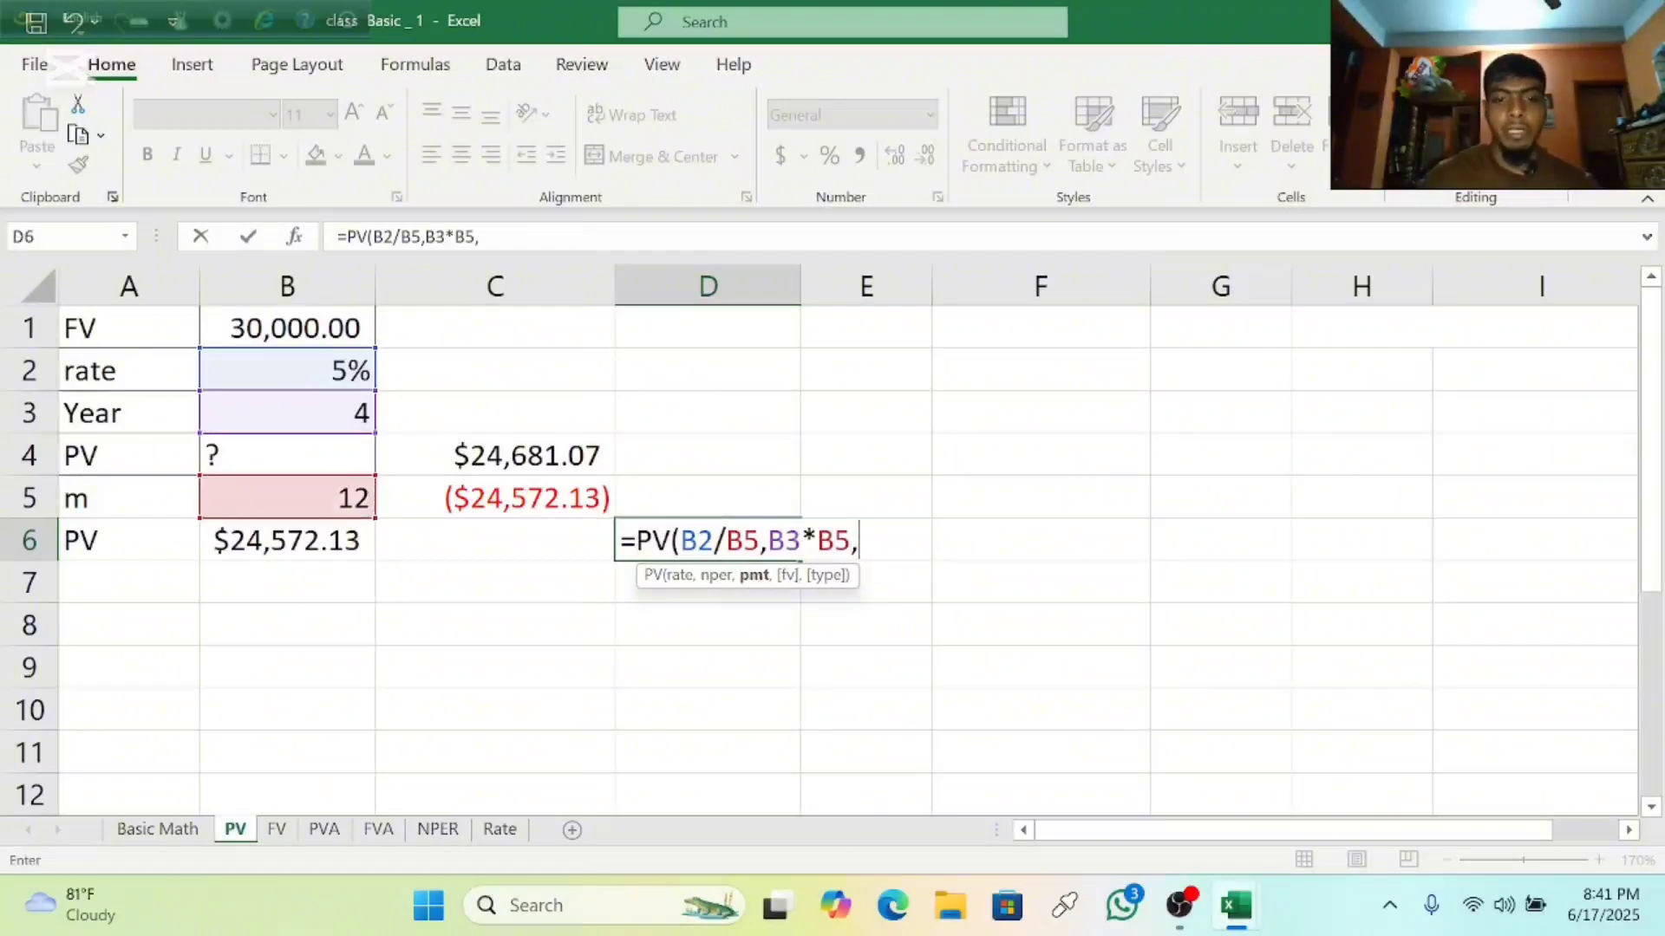
pyautogui.write('0,')
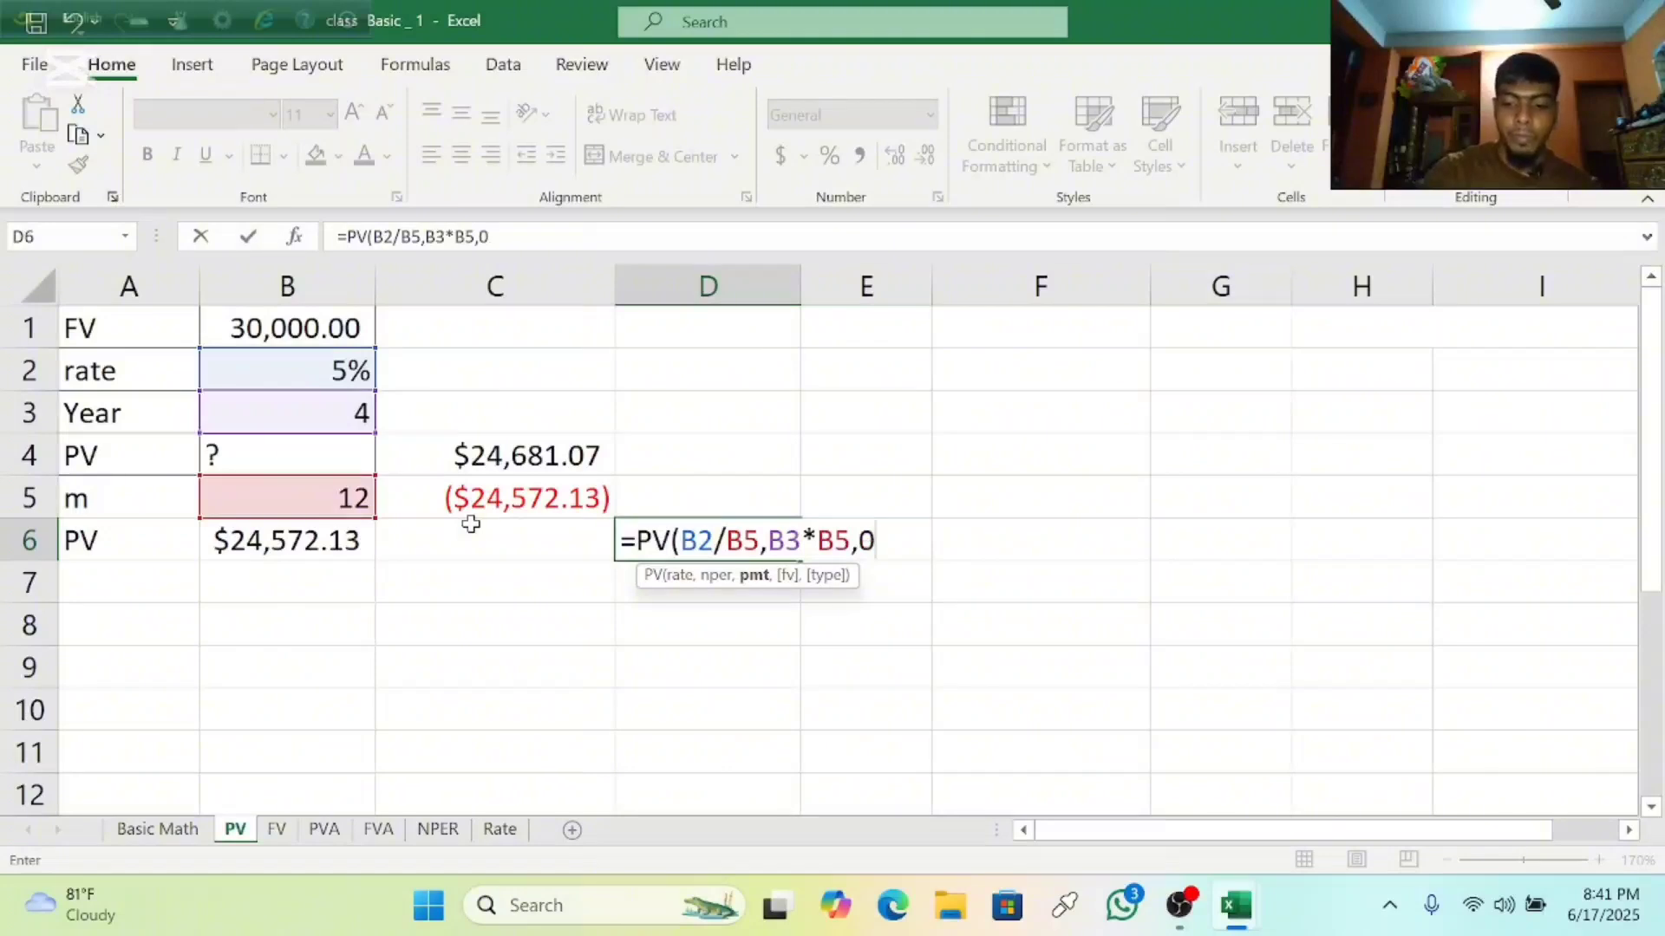
pyautogui.click(282, 331)
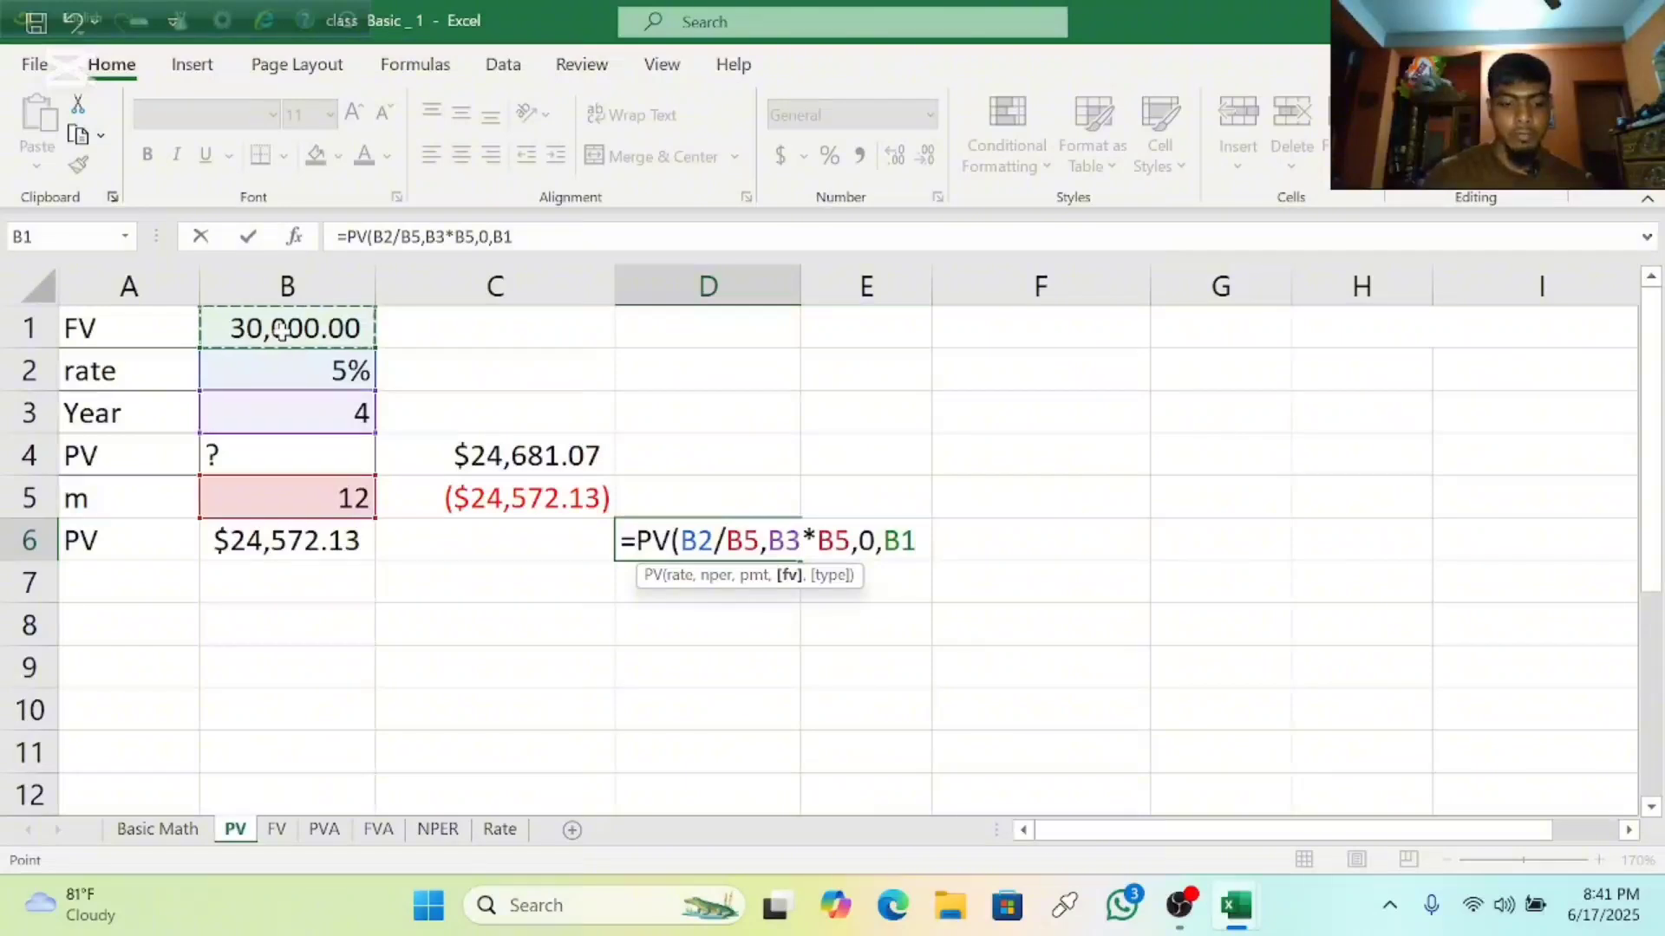
pyautogui.write(')')
pyautogui.press('Return')
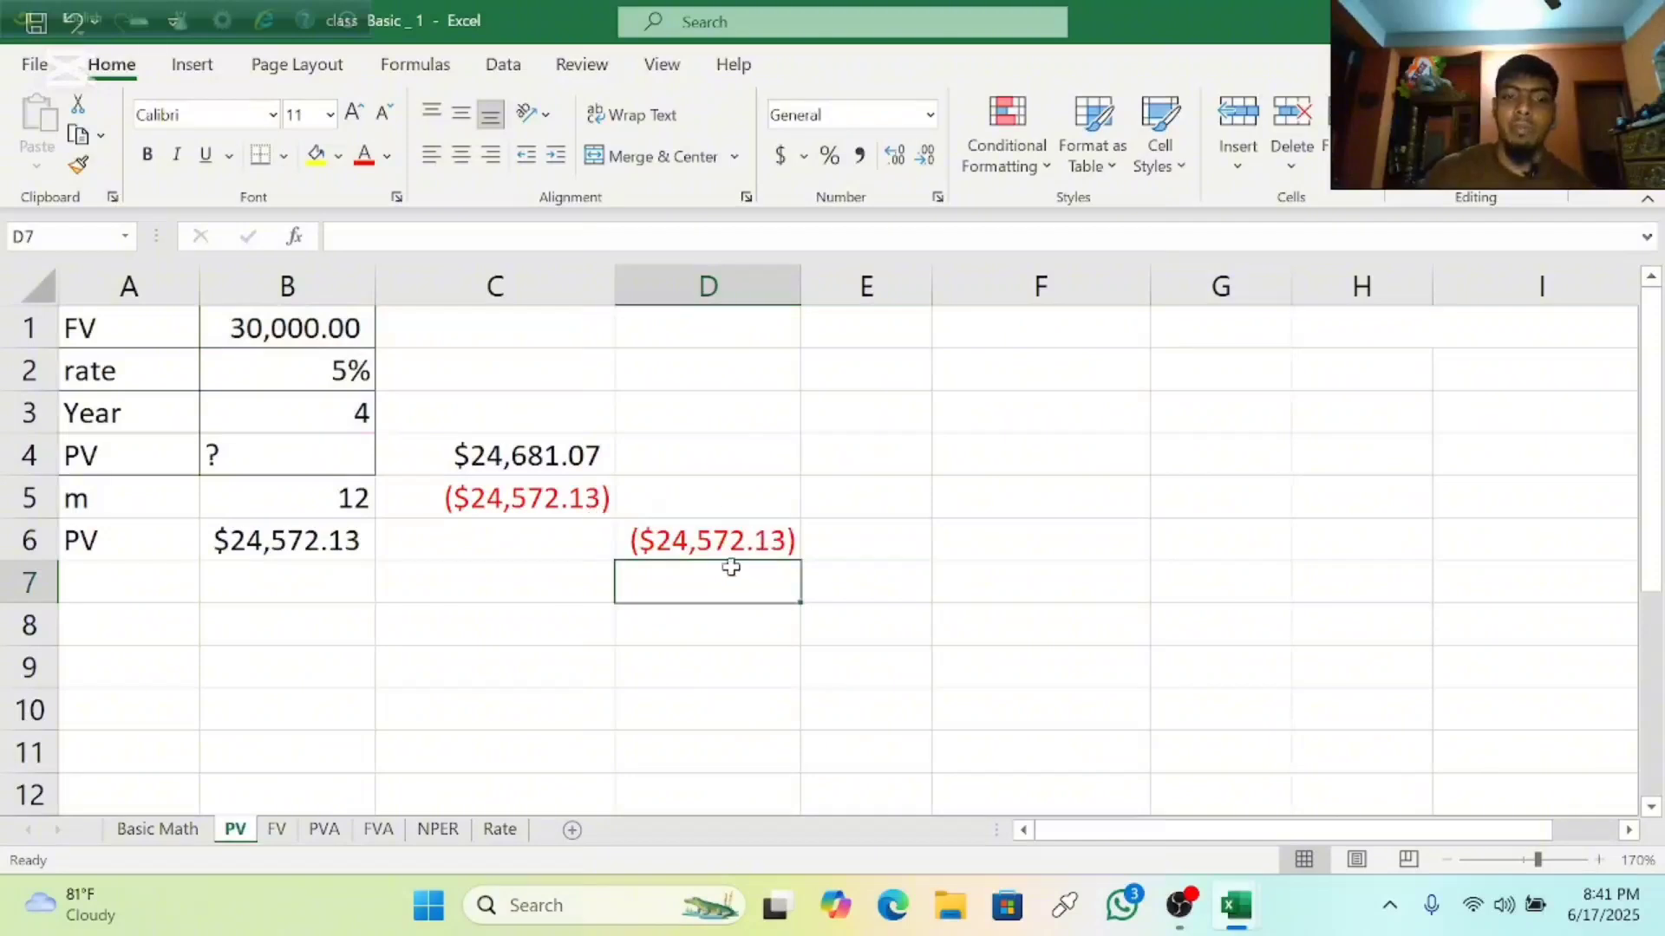
# Edit the PV formula in D6 to put a minus sign before its future value argument, B1.
pyautogui.click(673, 544)
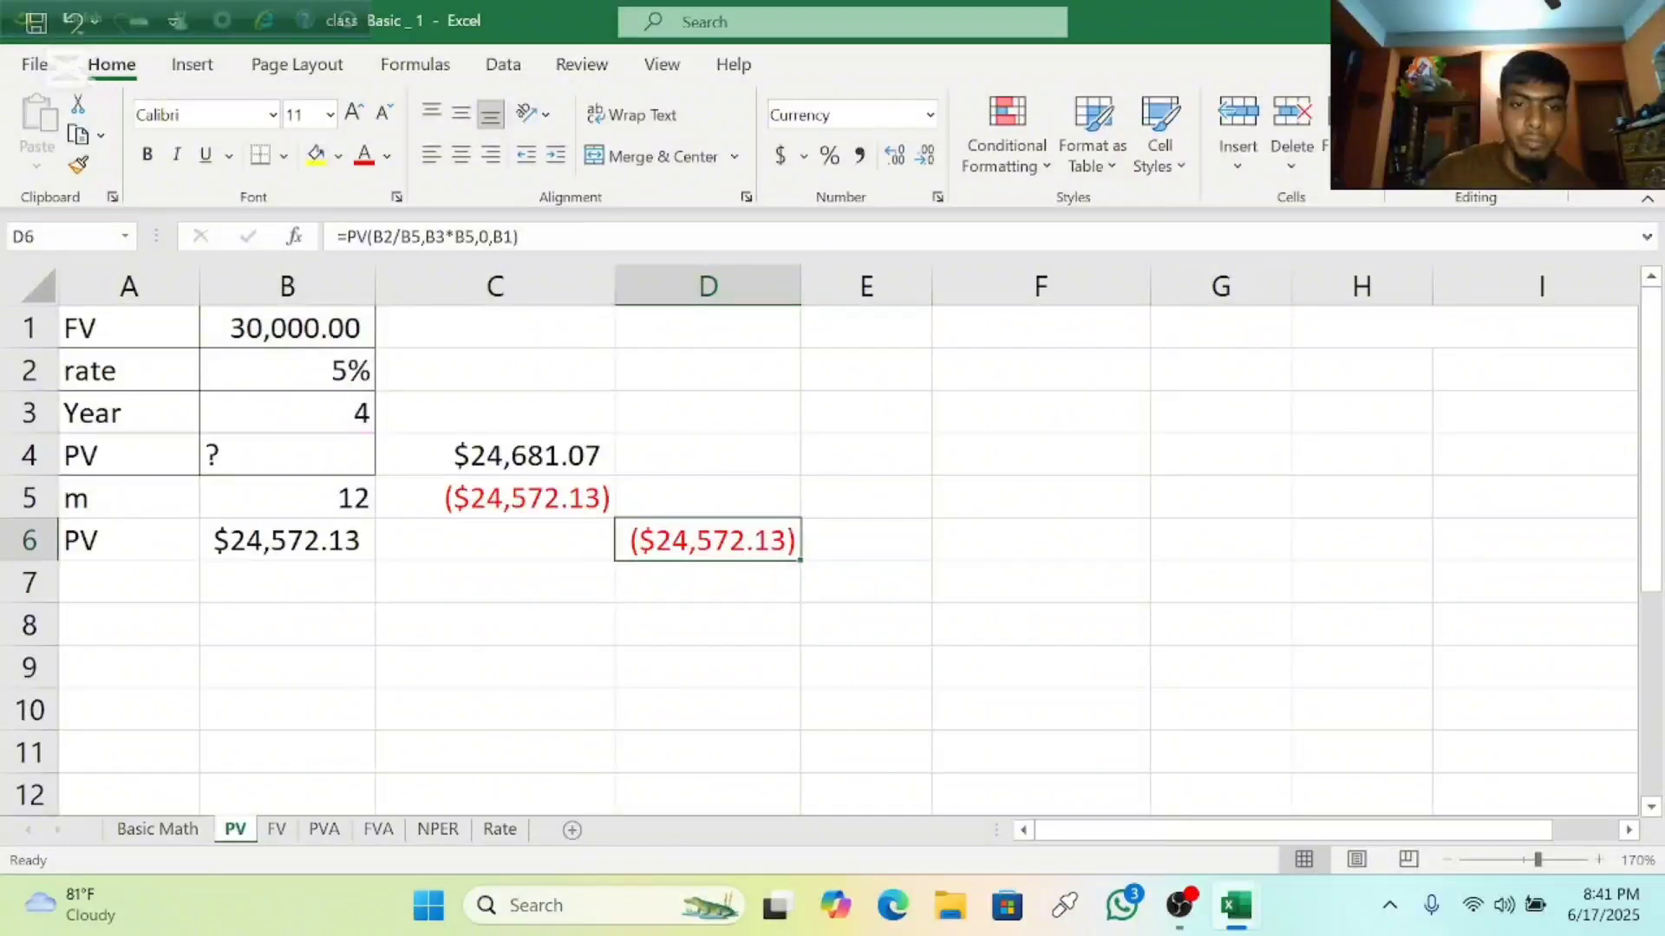
pyautogui.click(579, 252)
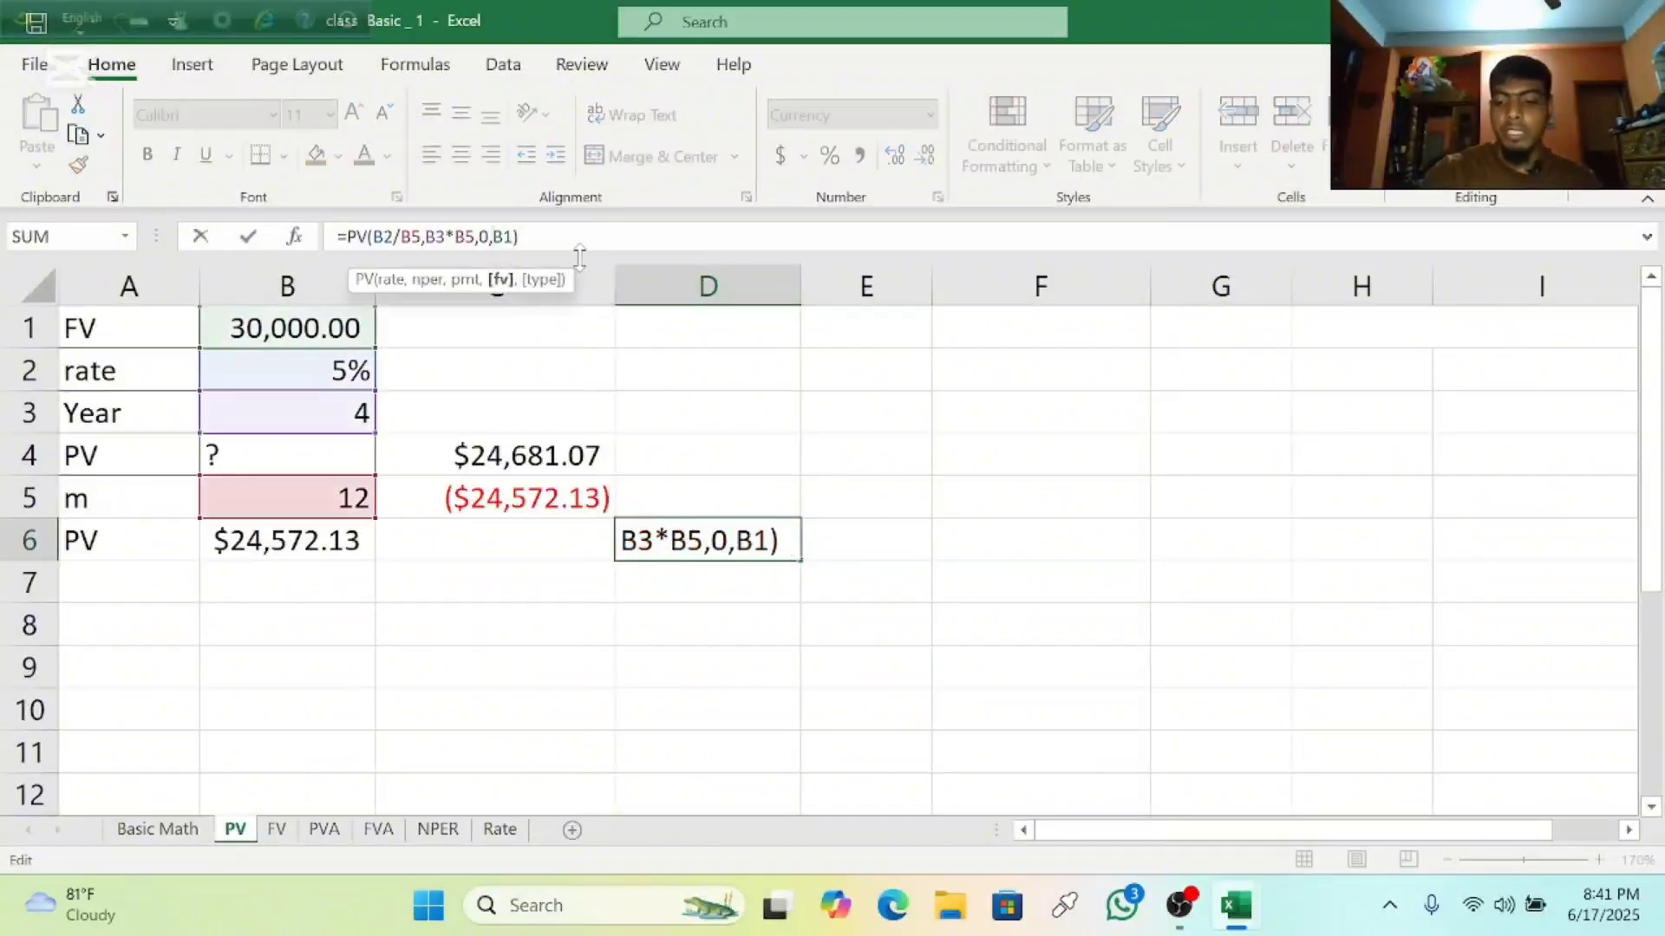
pyautogui.press('Left')
pyautogui.press('Left')
pyautogui.press('Left')
pyautogui.write('-')
pyautogui.press('Return')
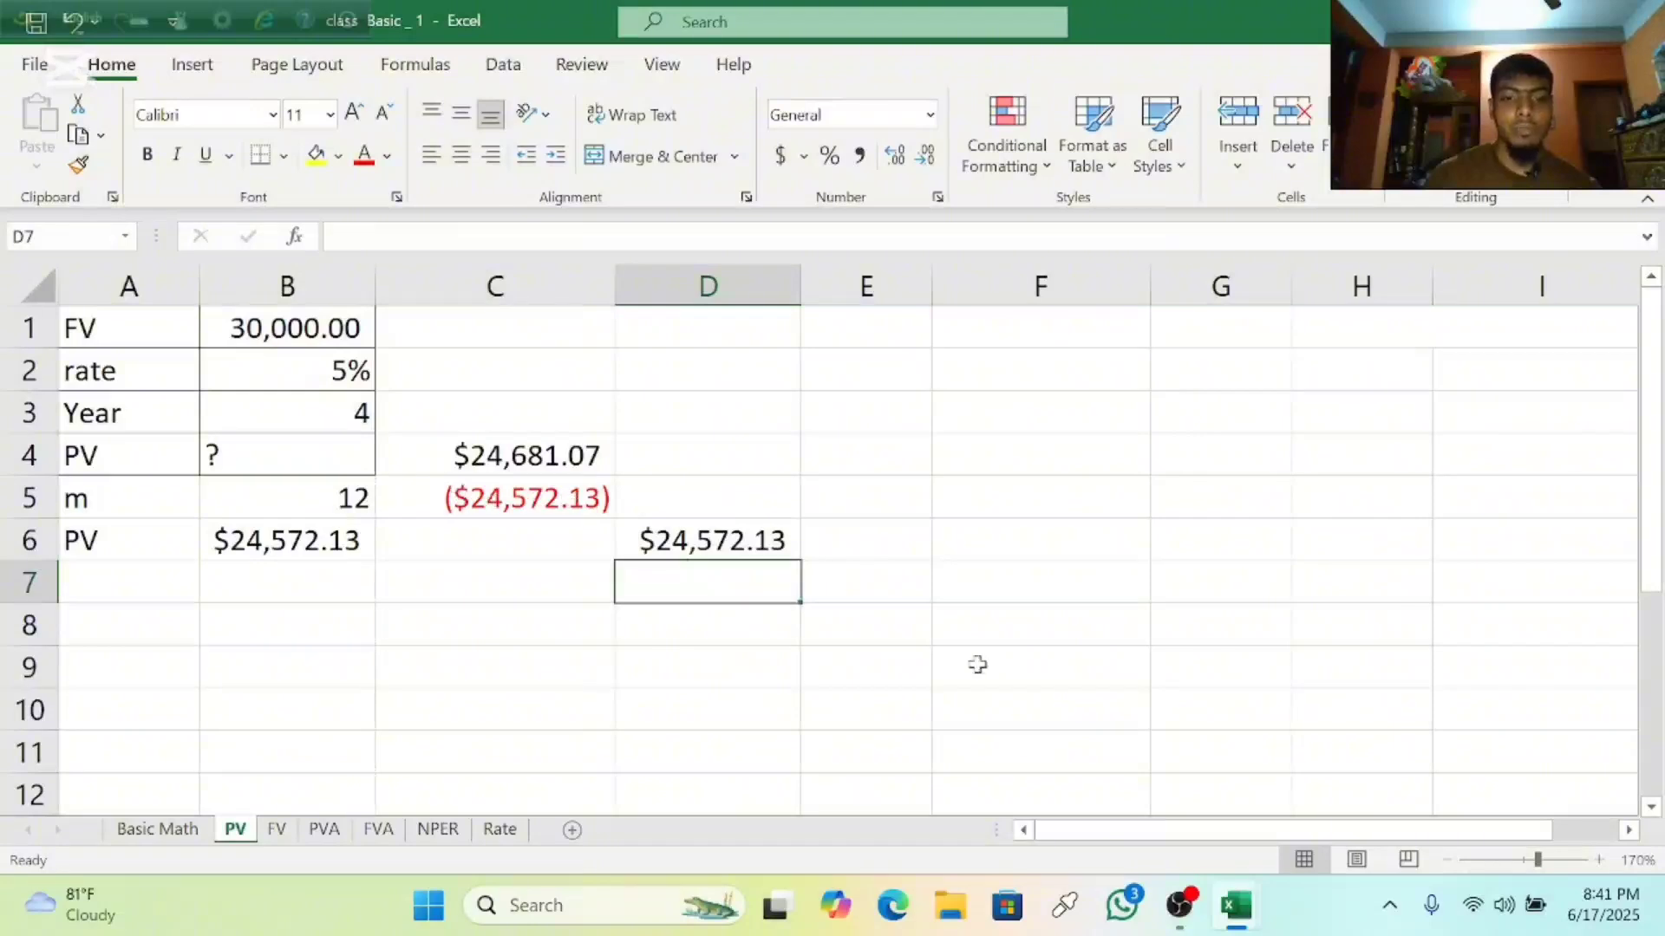
# Calculate the future value in cell C5 of the FV sheet with =FV(B2,B3,0,B1).
pyautogui.click(277, 830)
pyautogui.click(603, 574)
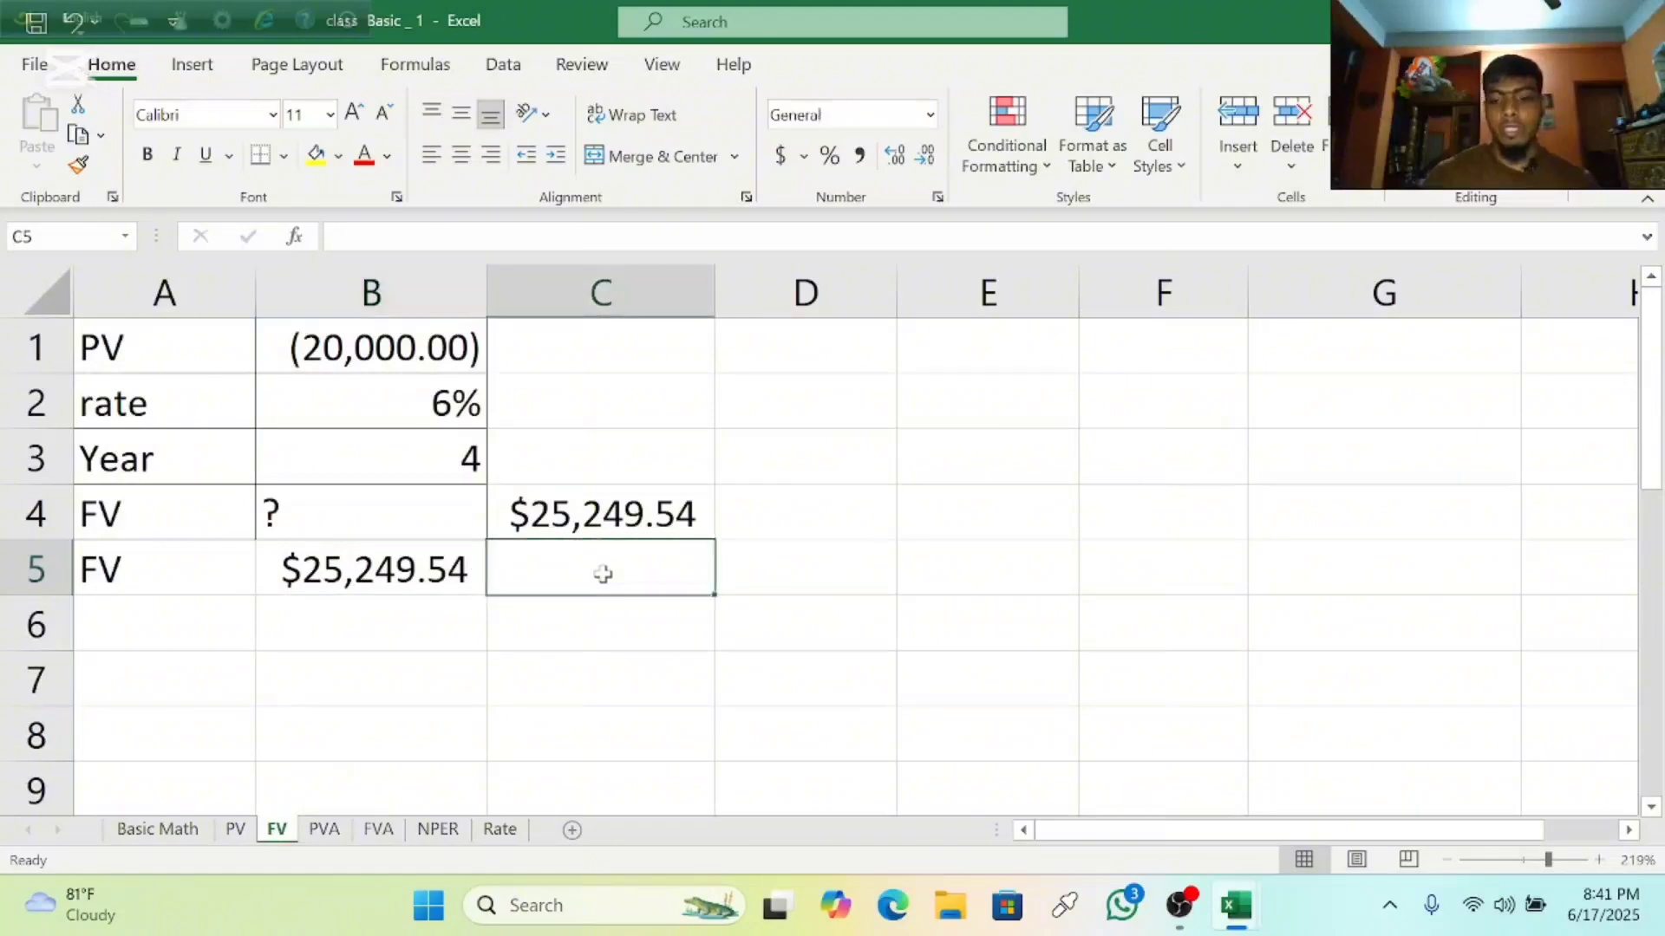
pyautogui.write('=fv')
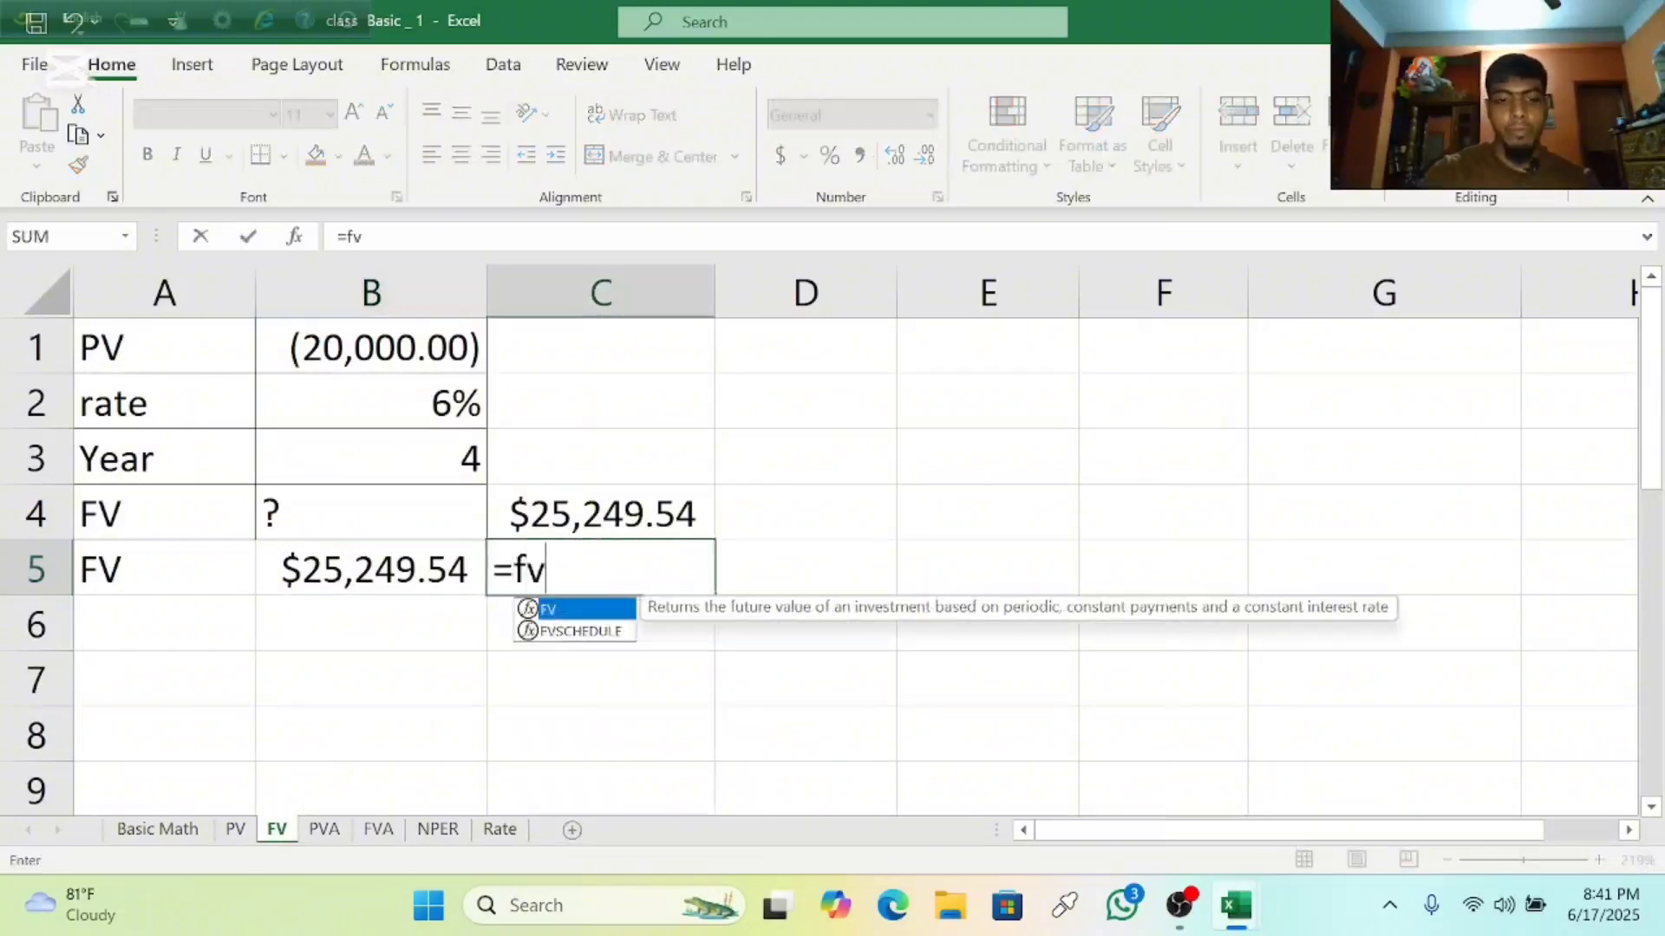
pyautogui.press('Tab')
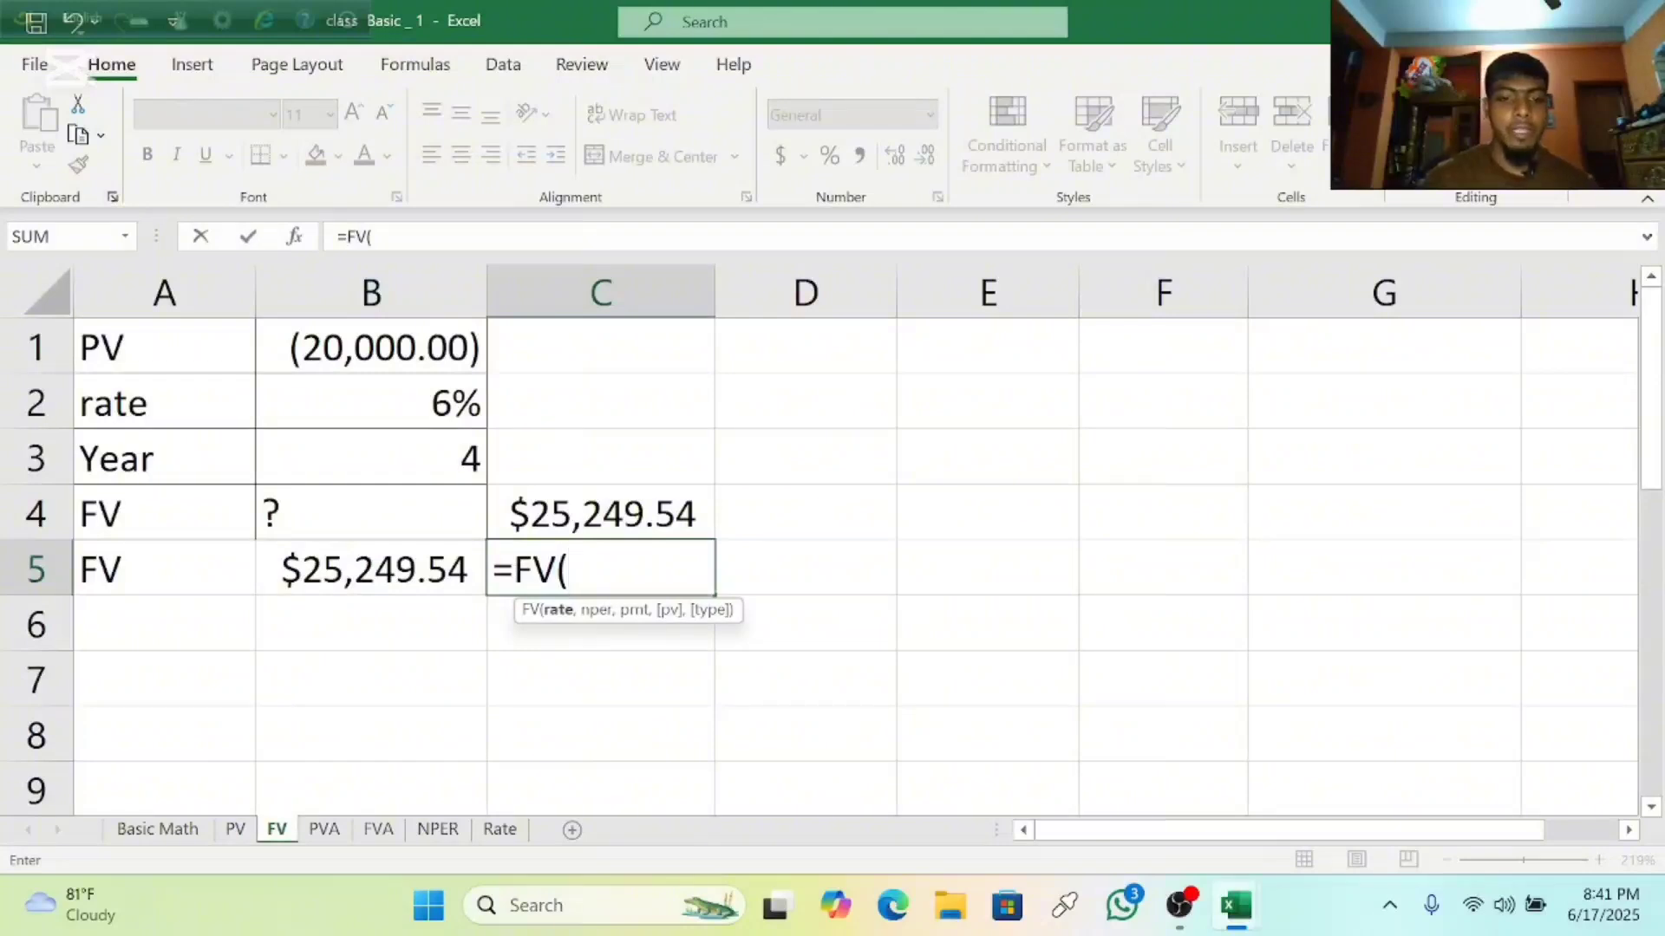
pyautogui.click(405, 398)
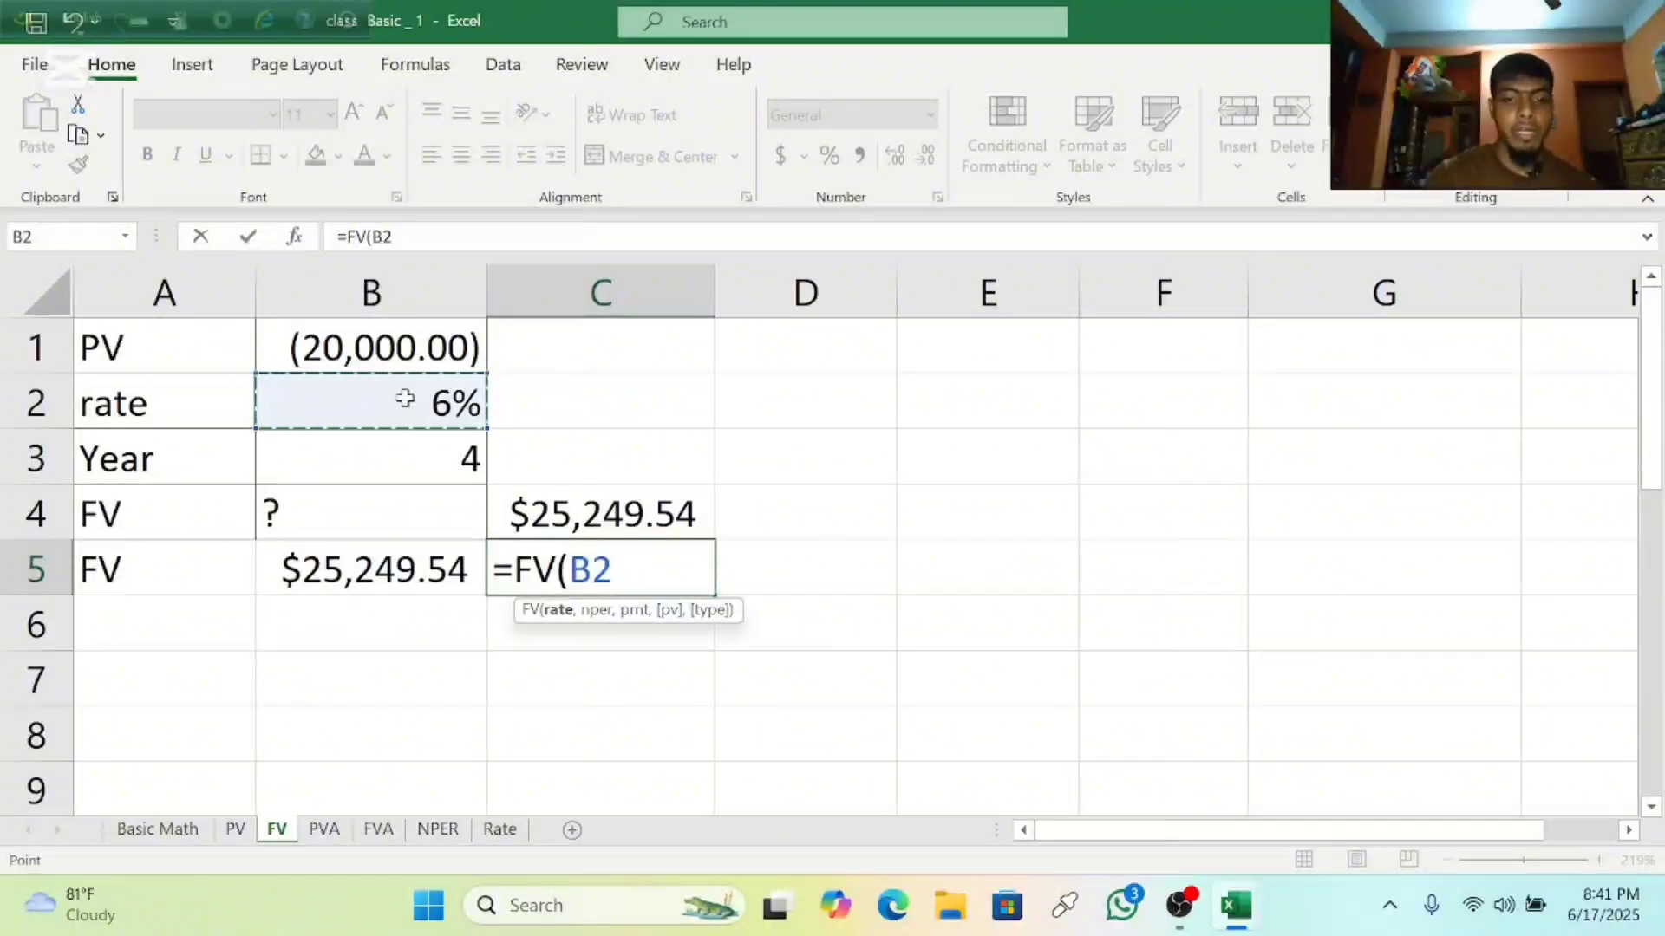
pyautogui.write(',')
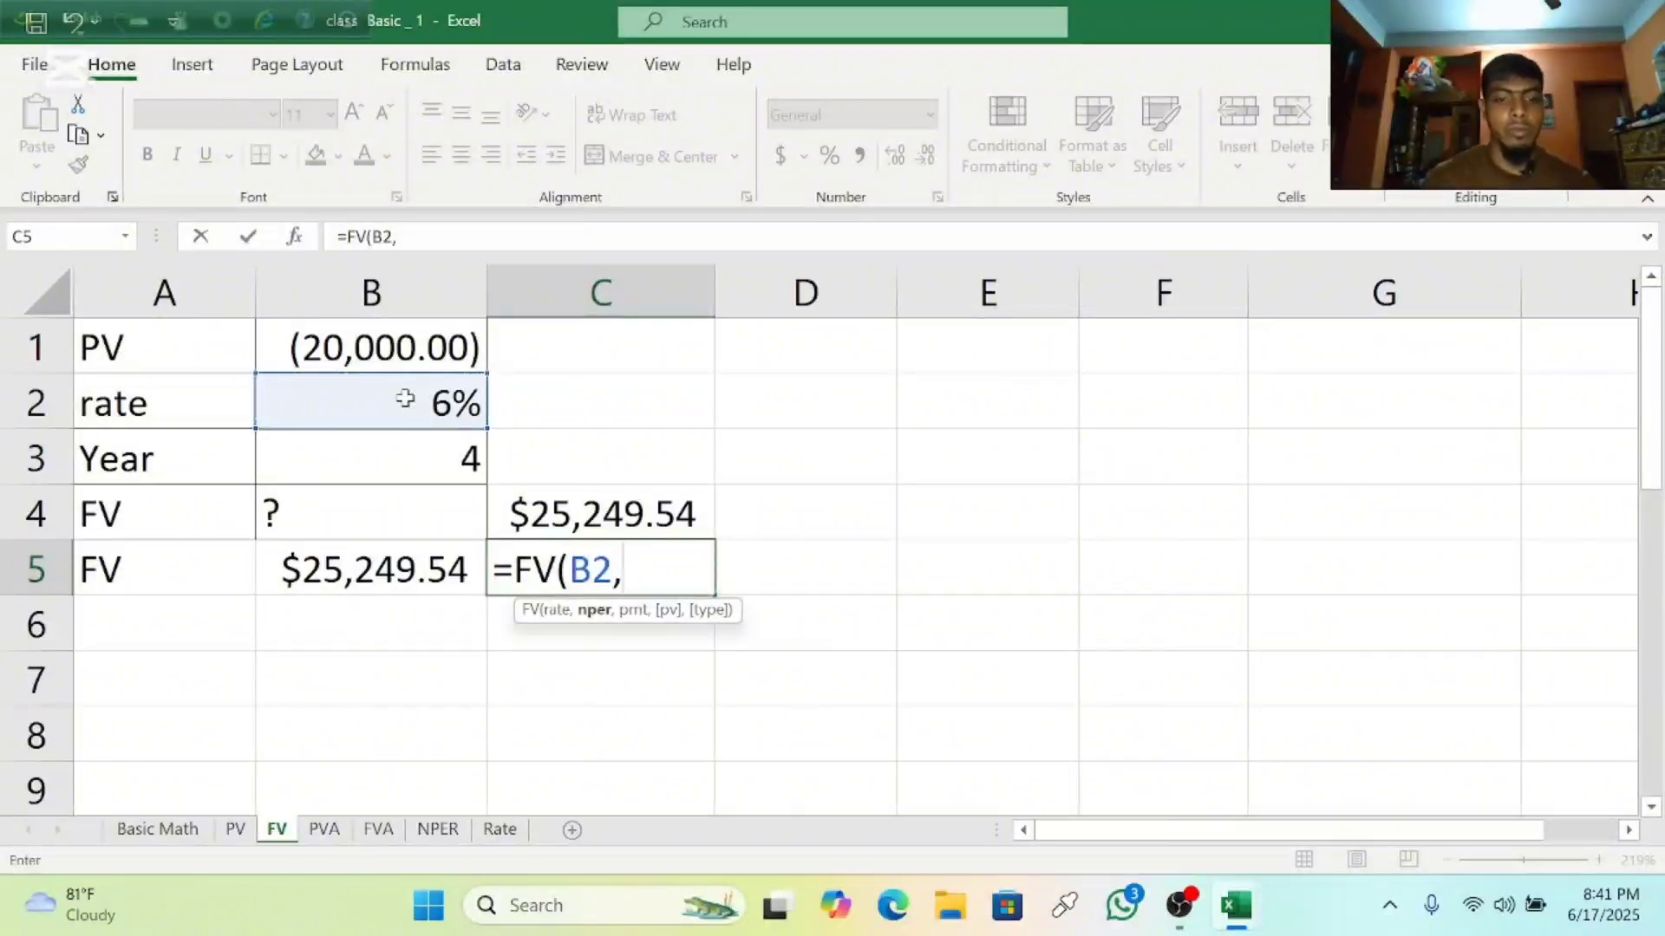
pyautogui.click(380, 459)
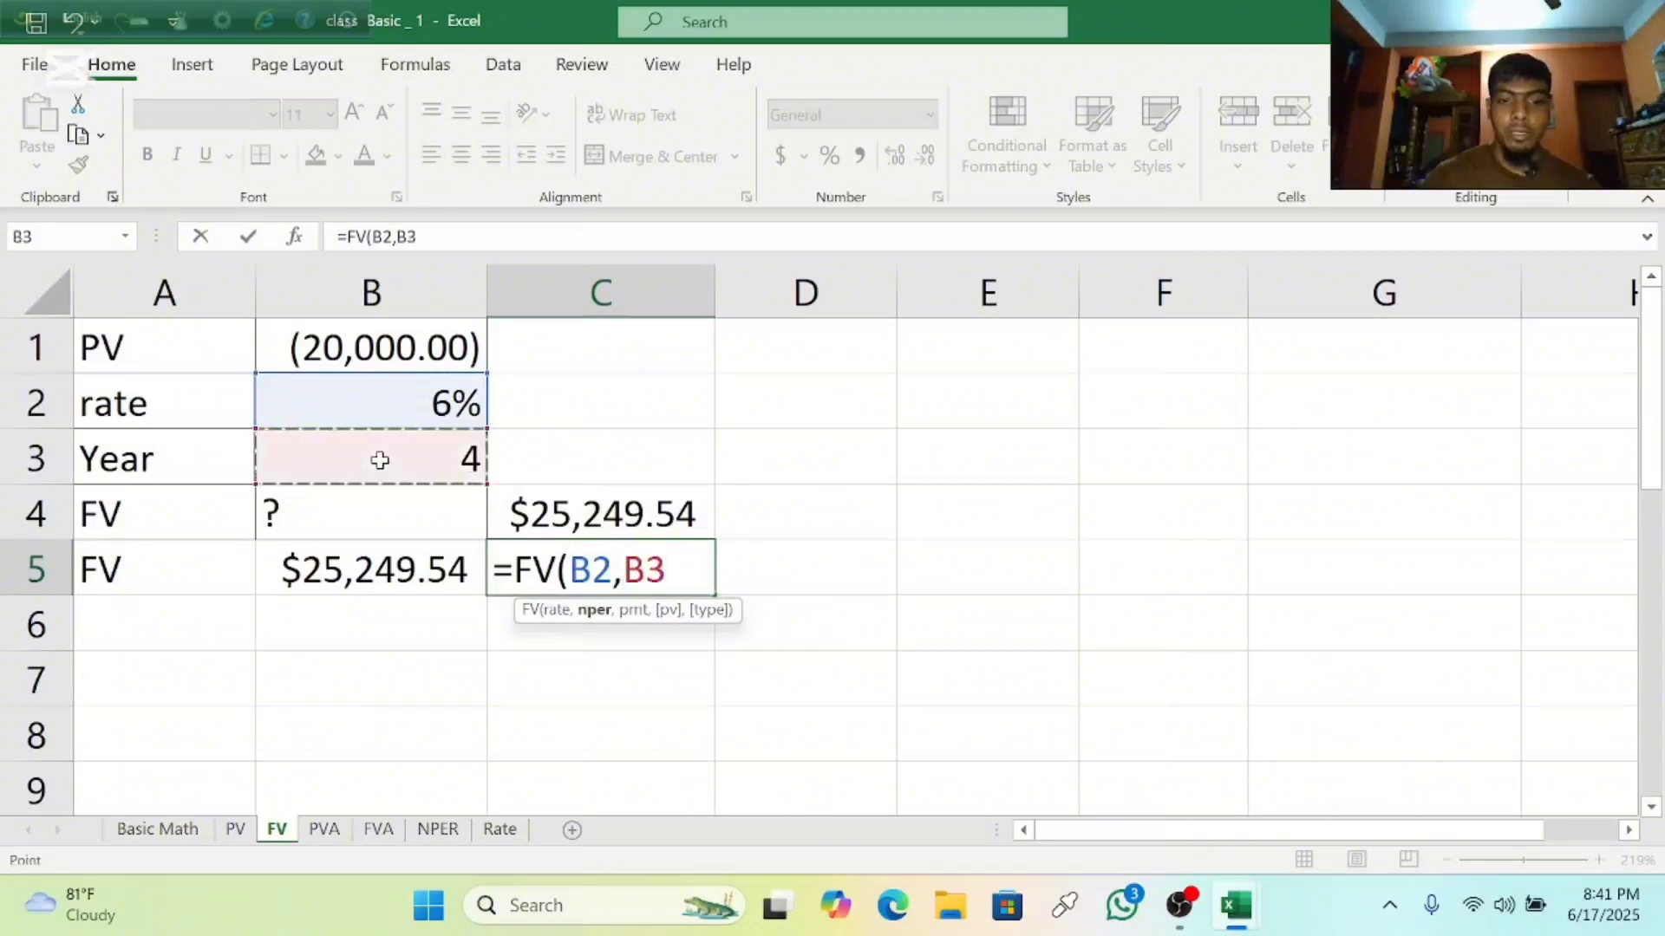
pyautogui.write(',')
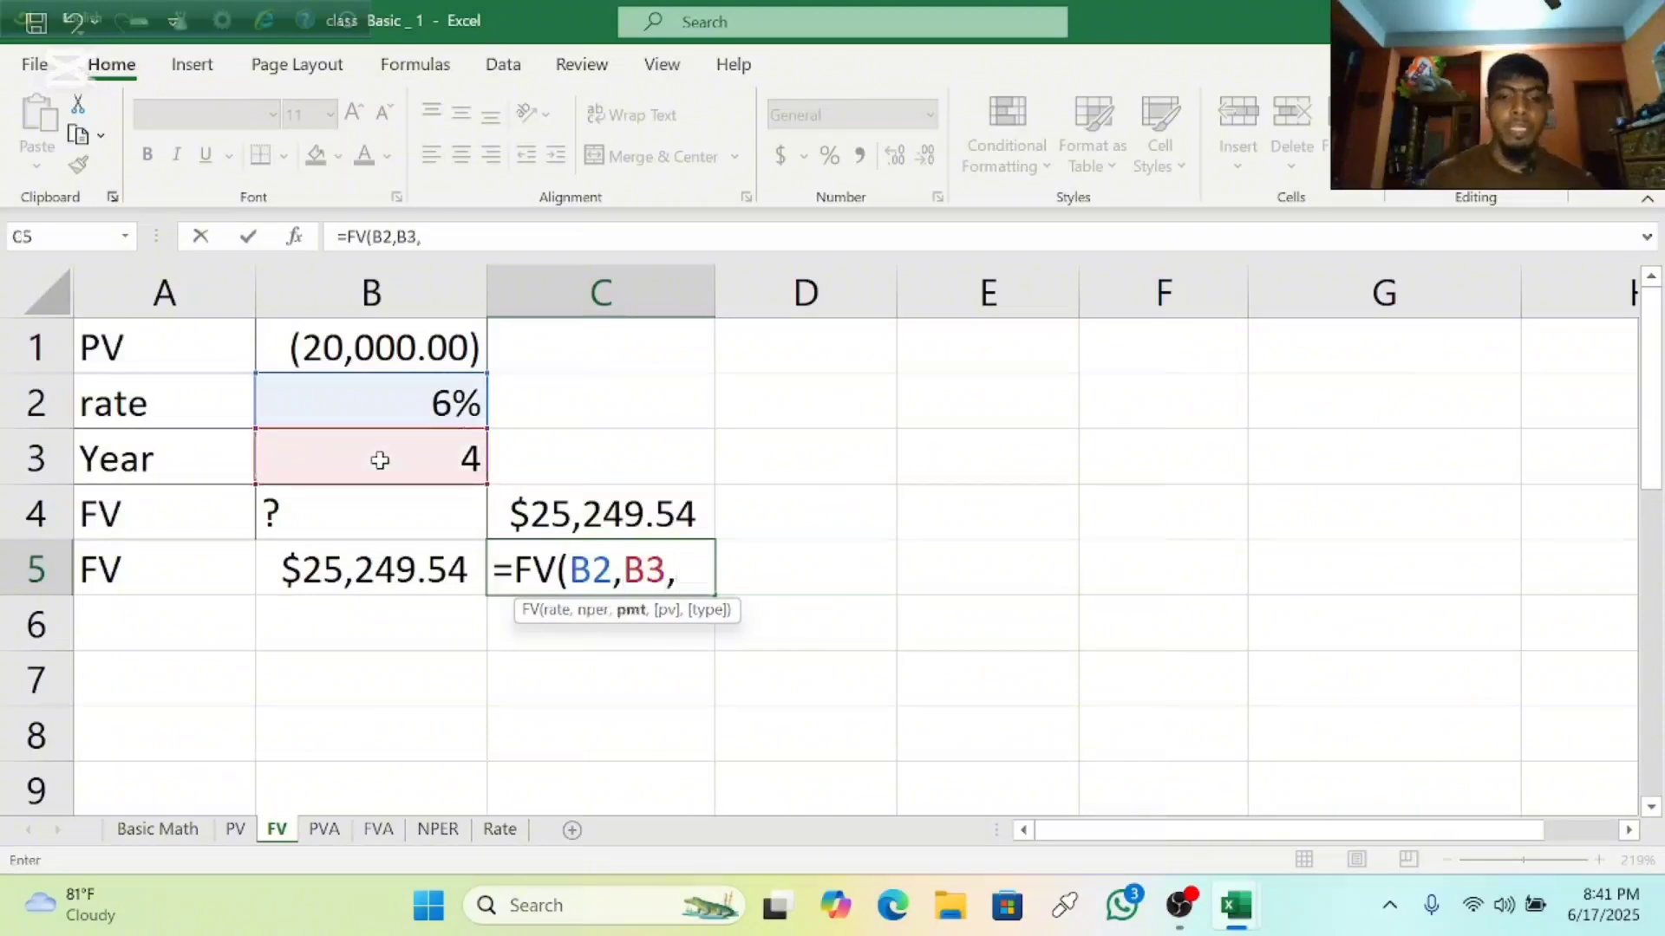
pyautogui.write('0')
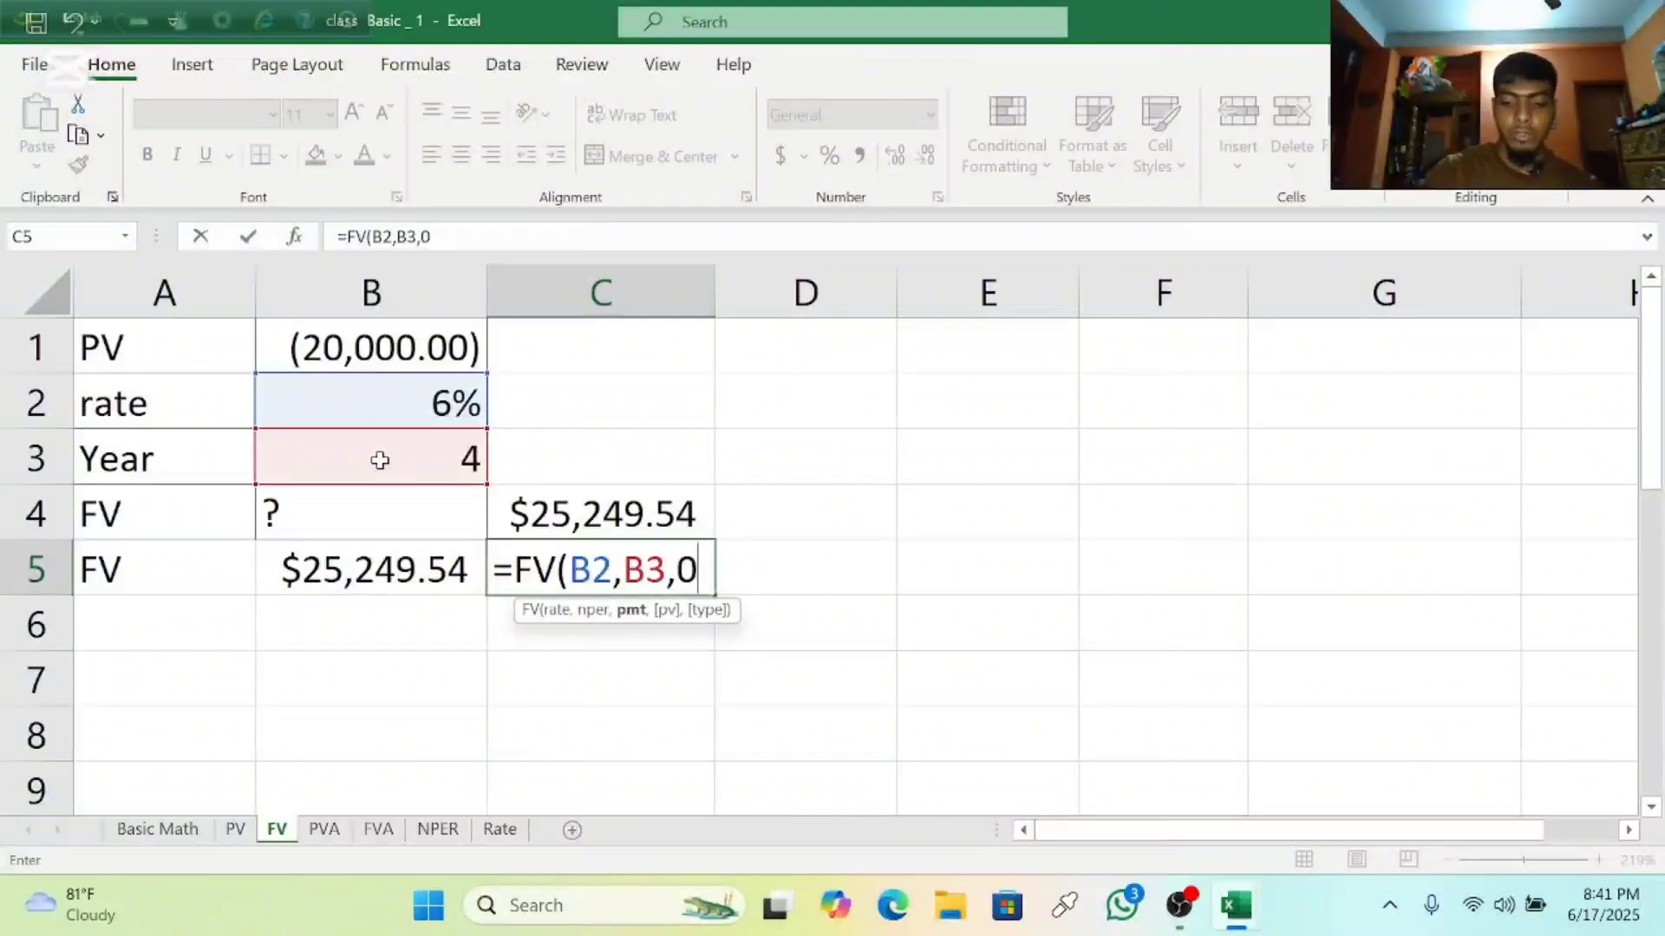
pyautogui.write(',')
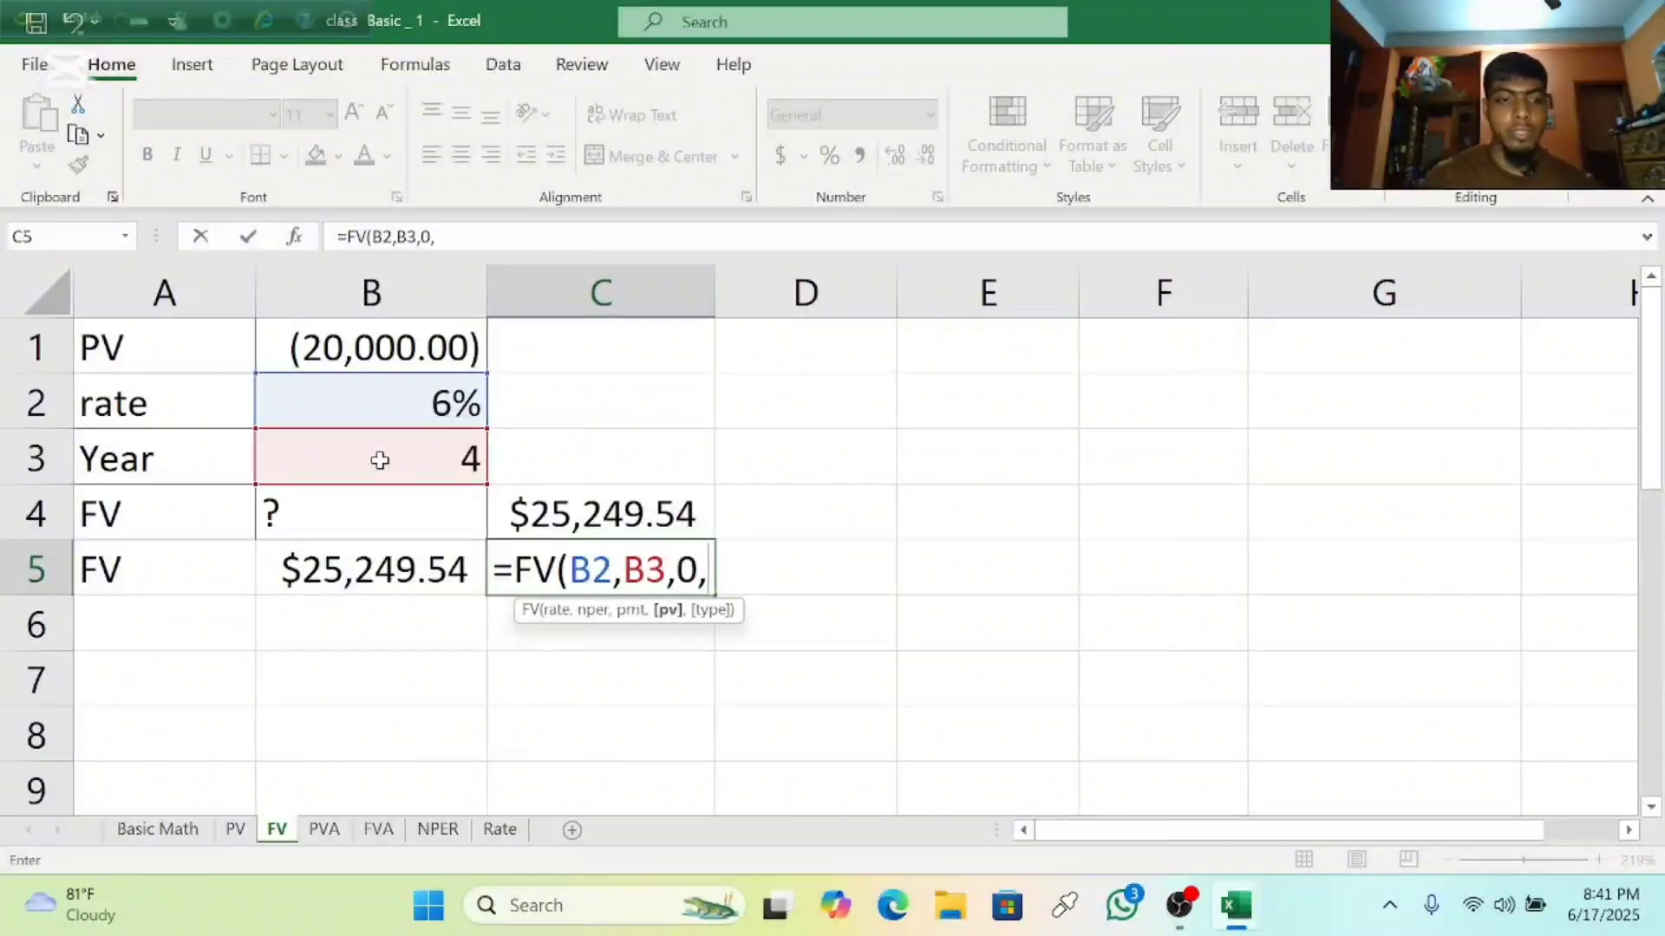
pyautogui.click(334, 347)
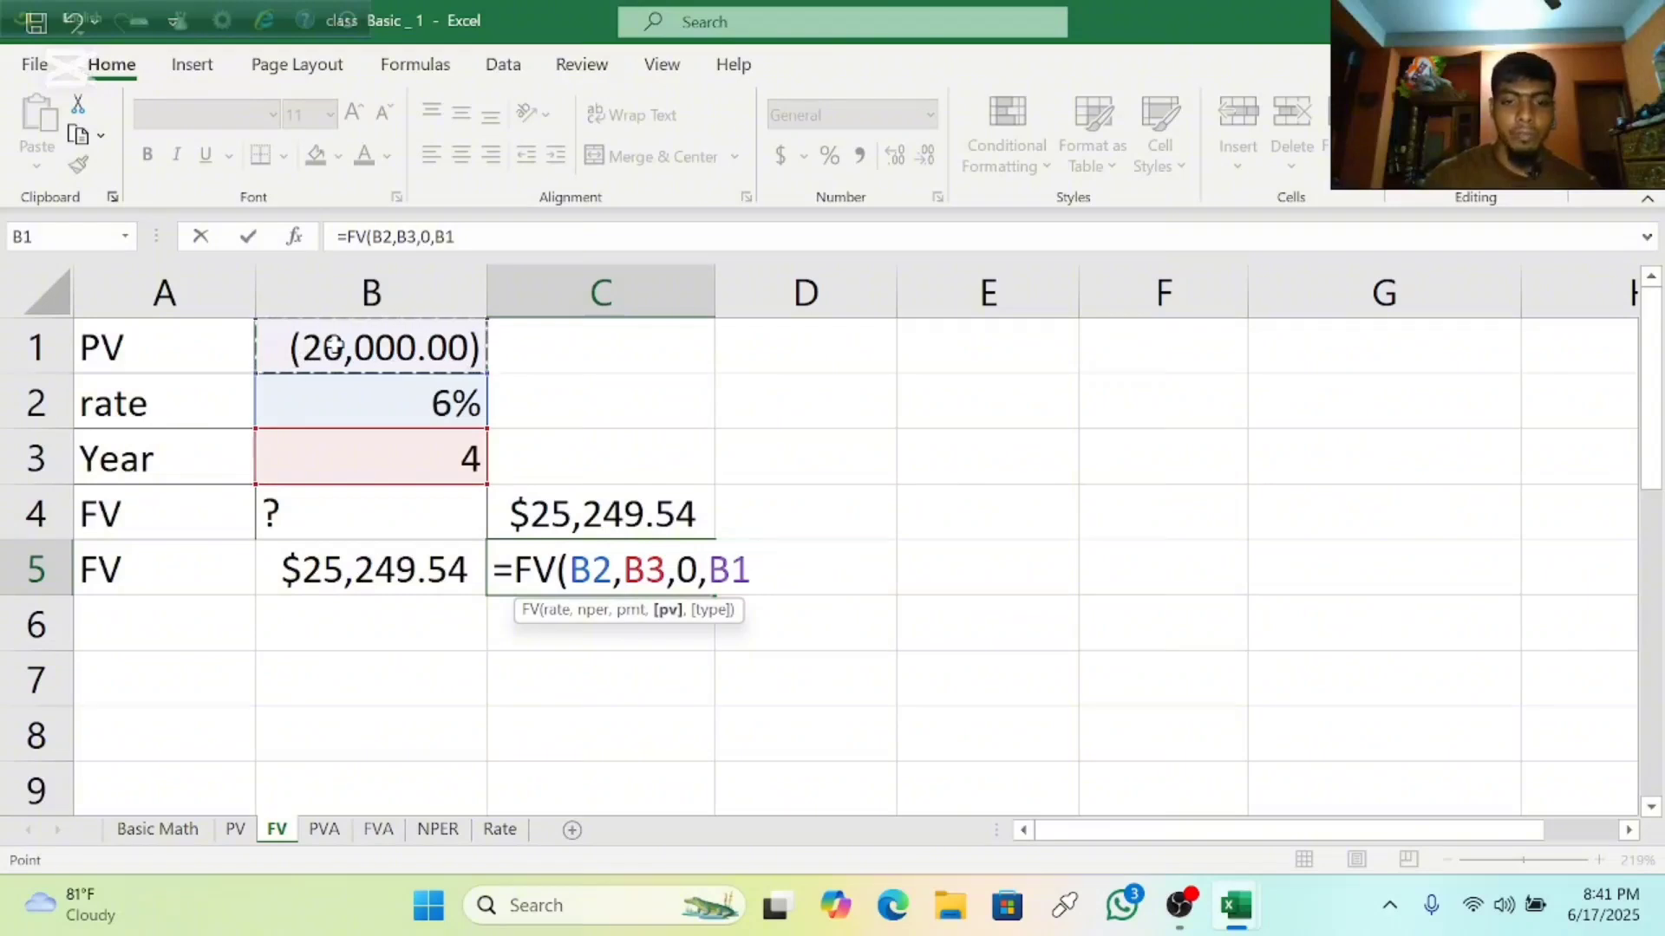
pyautogui.write(')')
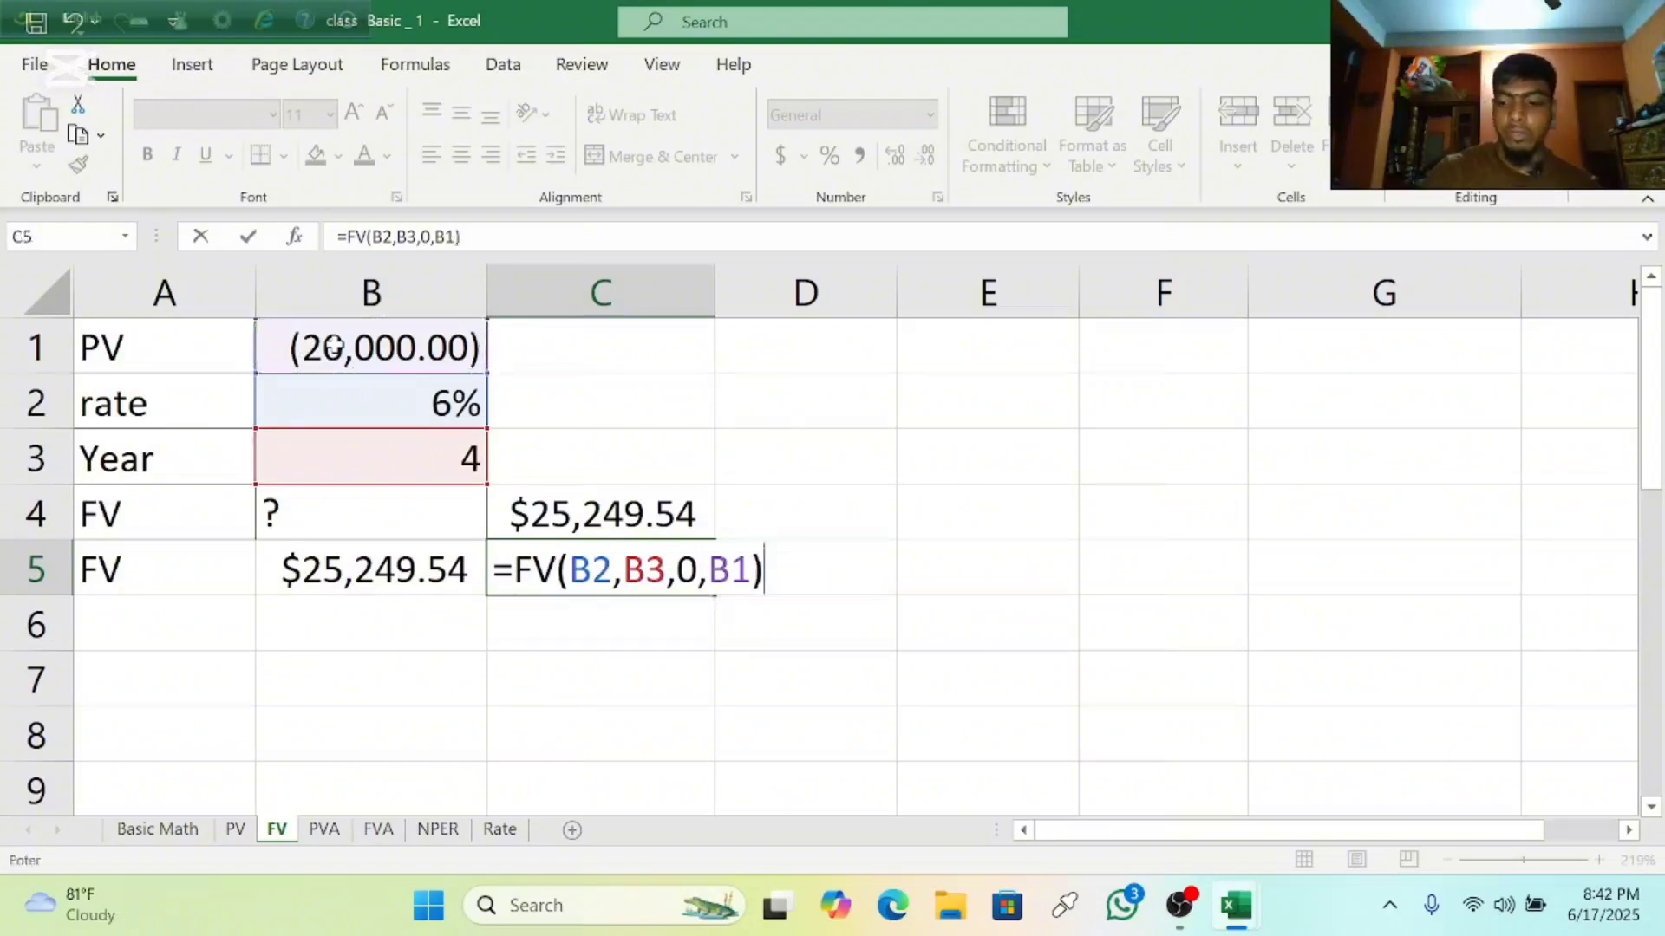
pyautogui.press('Return')
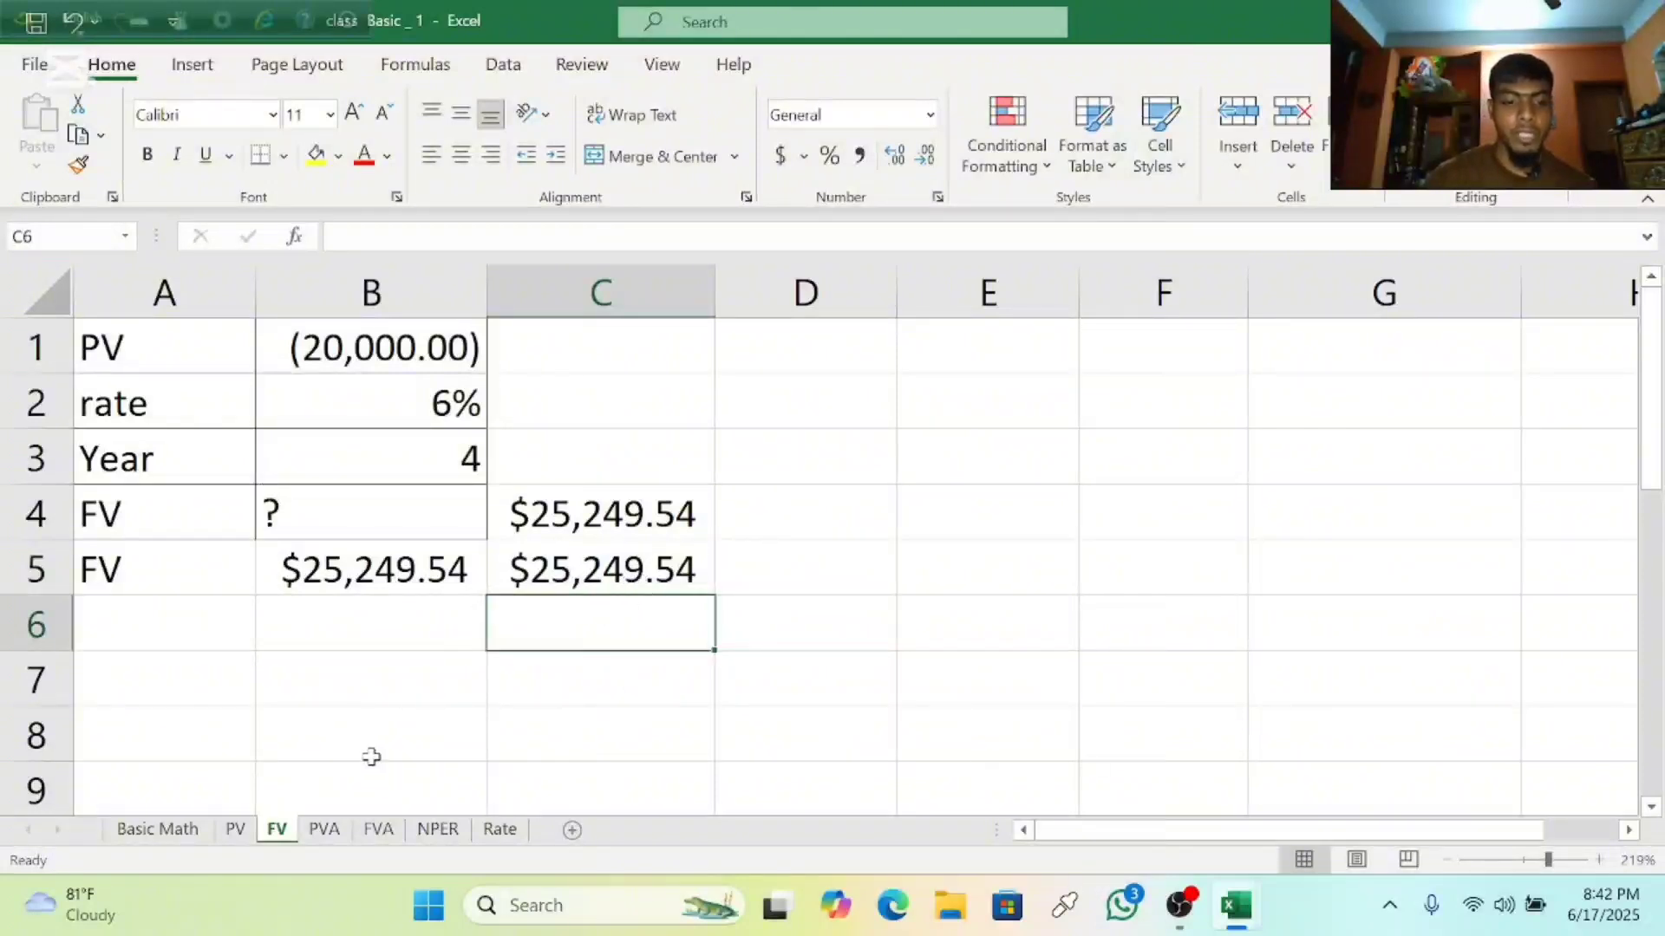
# Switch to the PVA sheet and zoom it out to 150%.
pyautogui.click(325, 830)
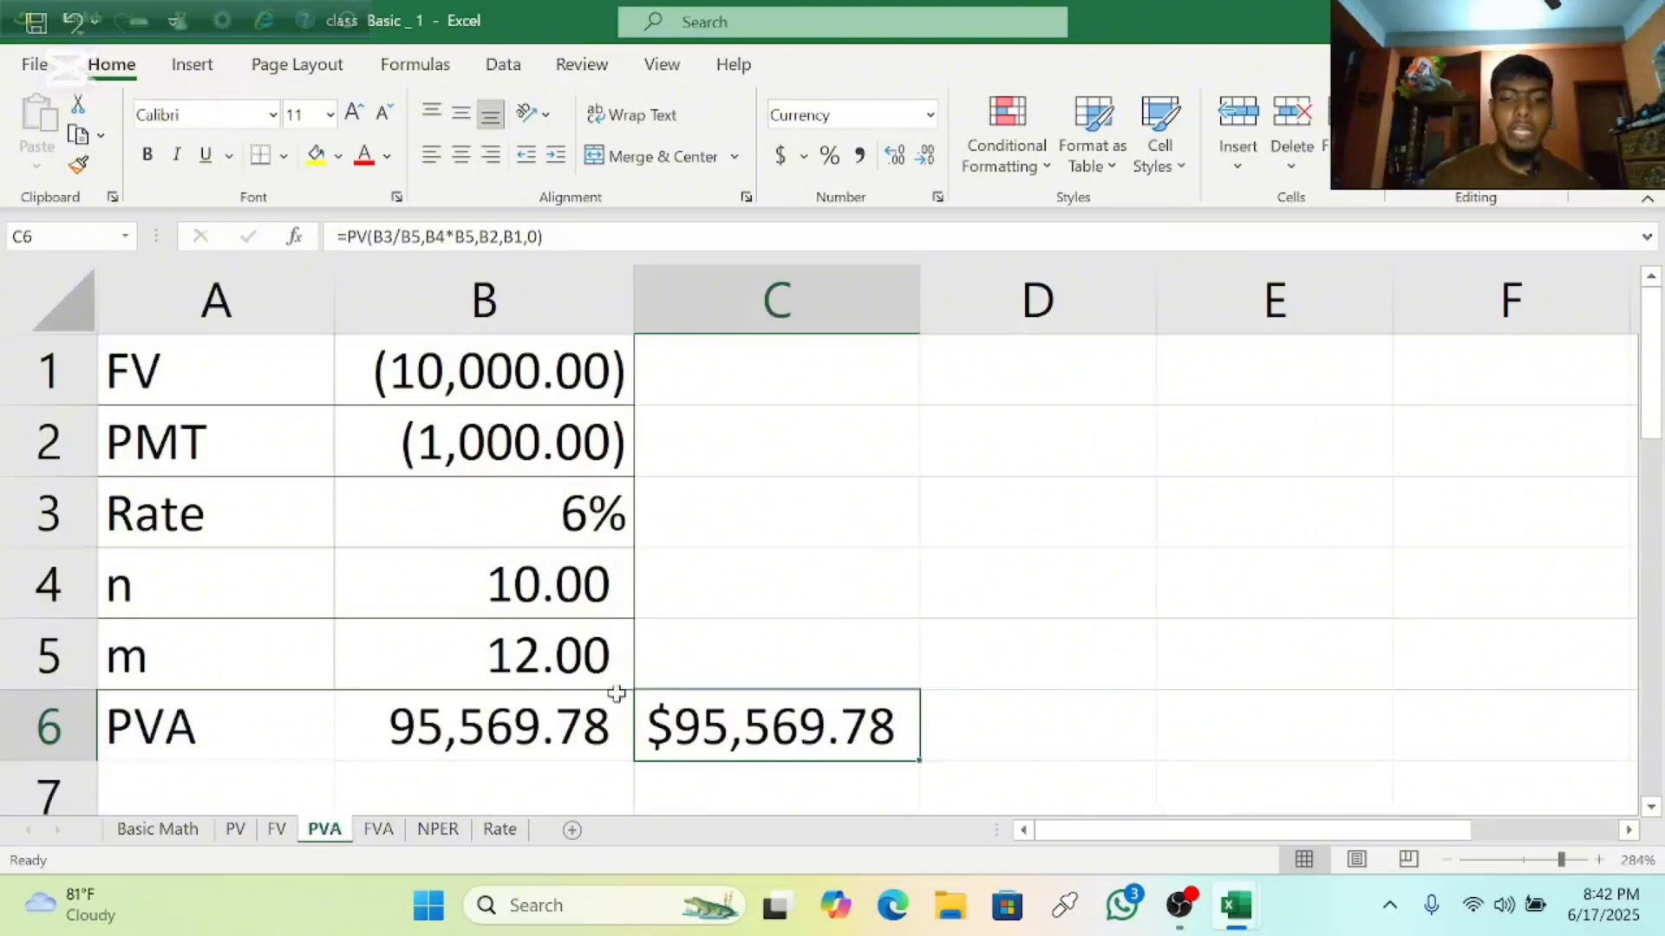
pyautogui.click(1446, 860)
pyautogui.click(1446, 860)
pyautogui.click(1447, 860)
pyautogui.doubleClick(1447, 860)
pyautogui.doubleClick(1447, 860)
pyautogui.doubleClick(1447, 860)
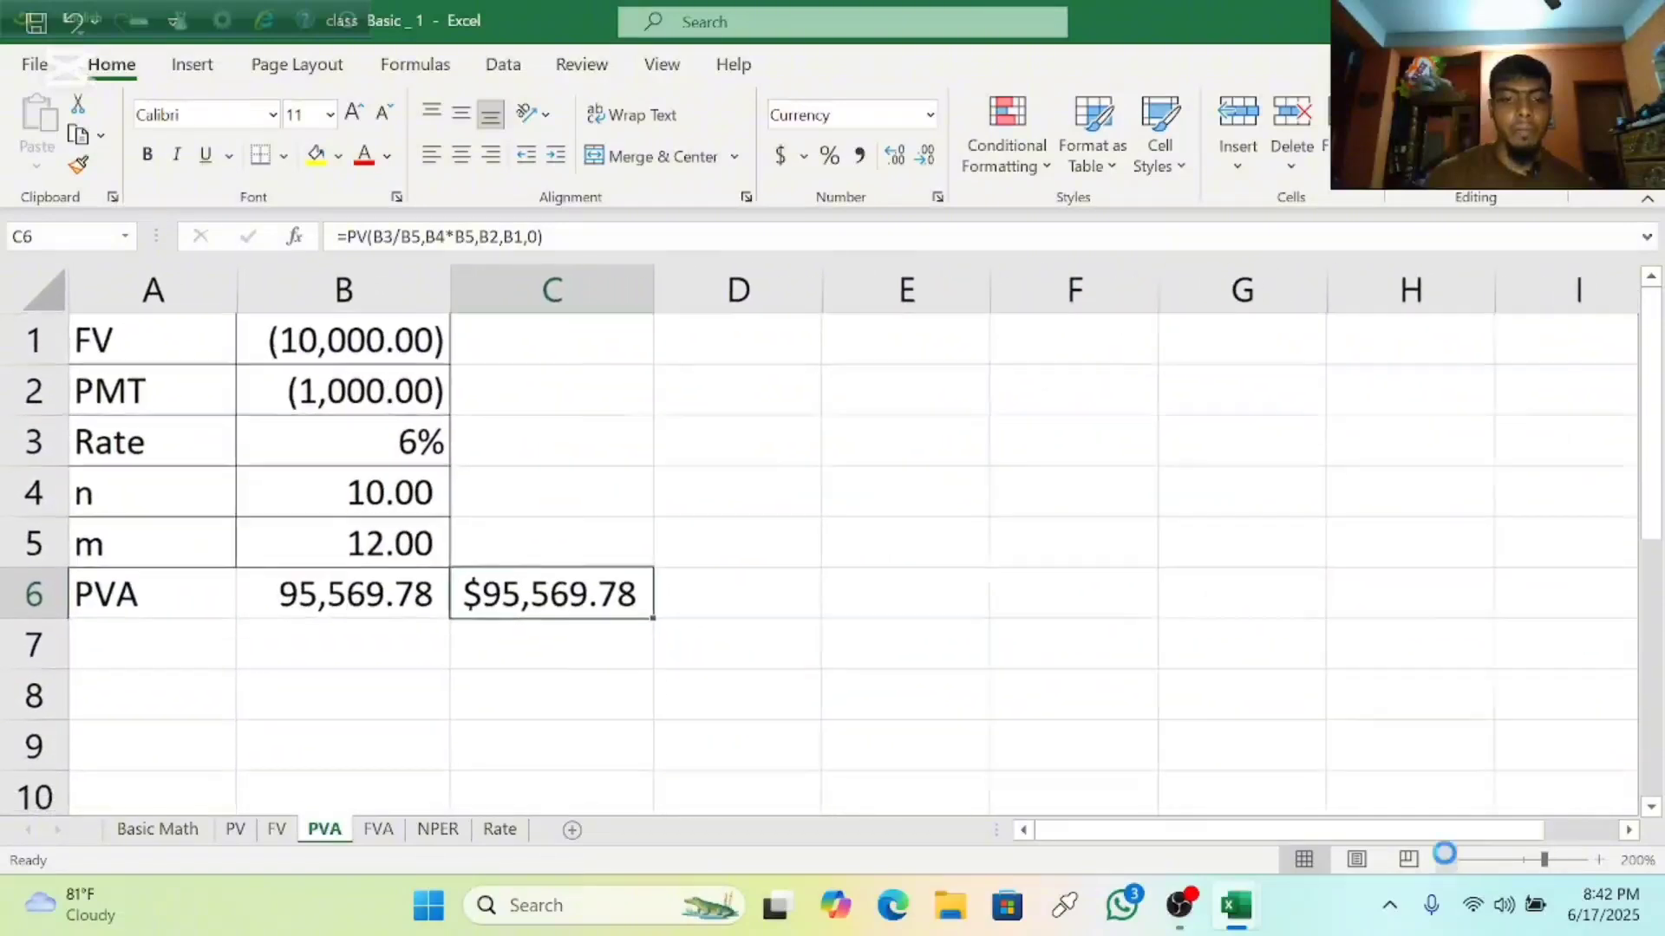
pyautogui.doubleClick(1446, 860)
pyautogui.click(1447, 860)
pyautogui.click(1446, 860)
pyautogui.click(1446, 860)
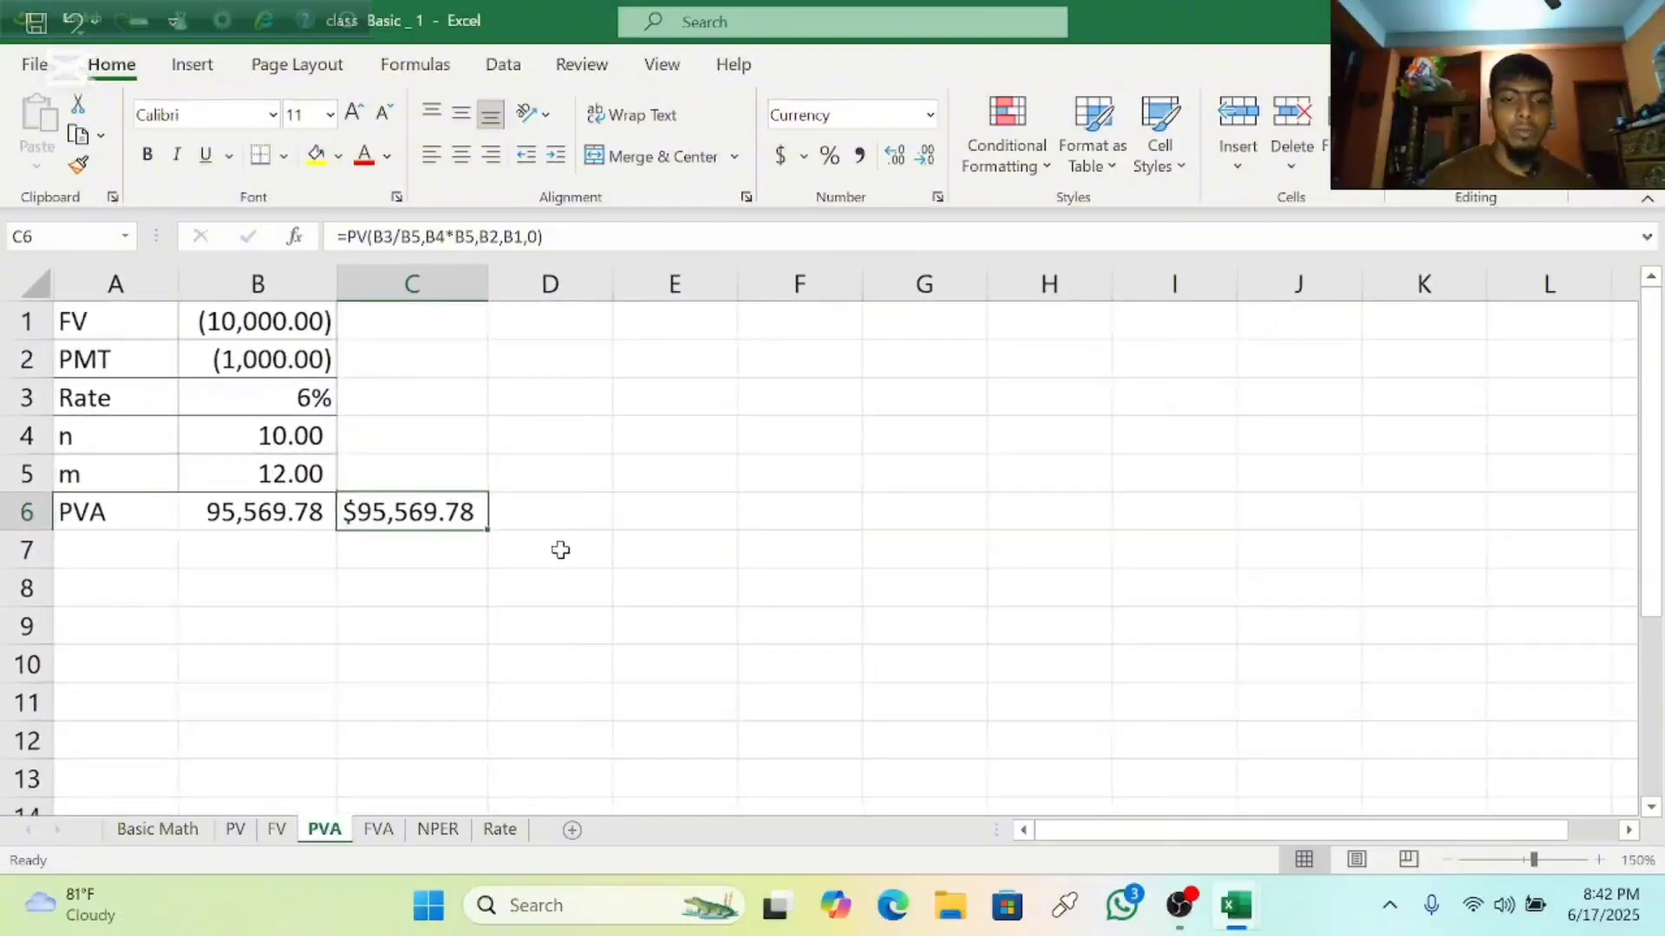
# Start a PV formula in cell D7 of the PVA sheet with B3/B5 as the rate.
pyautogui.click(560, 551)
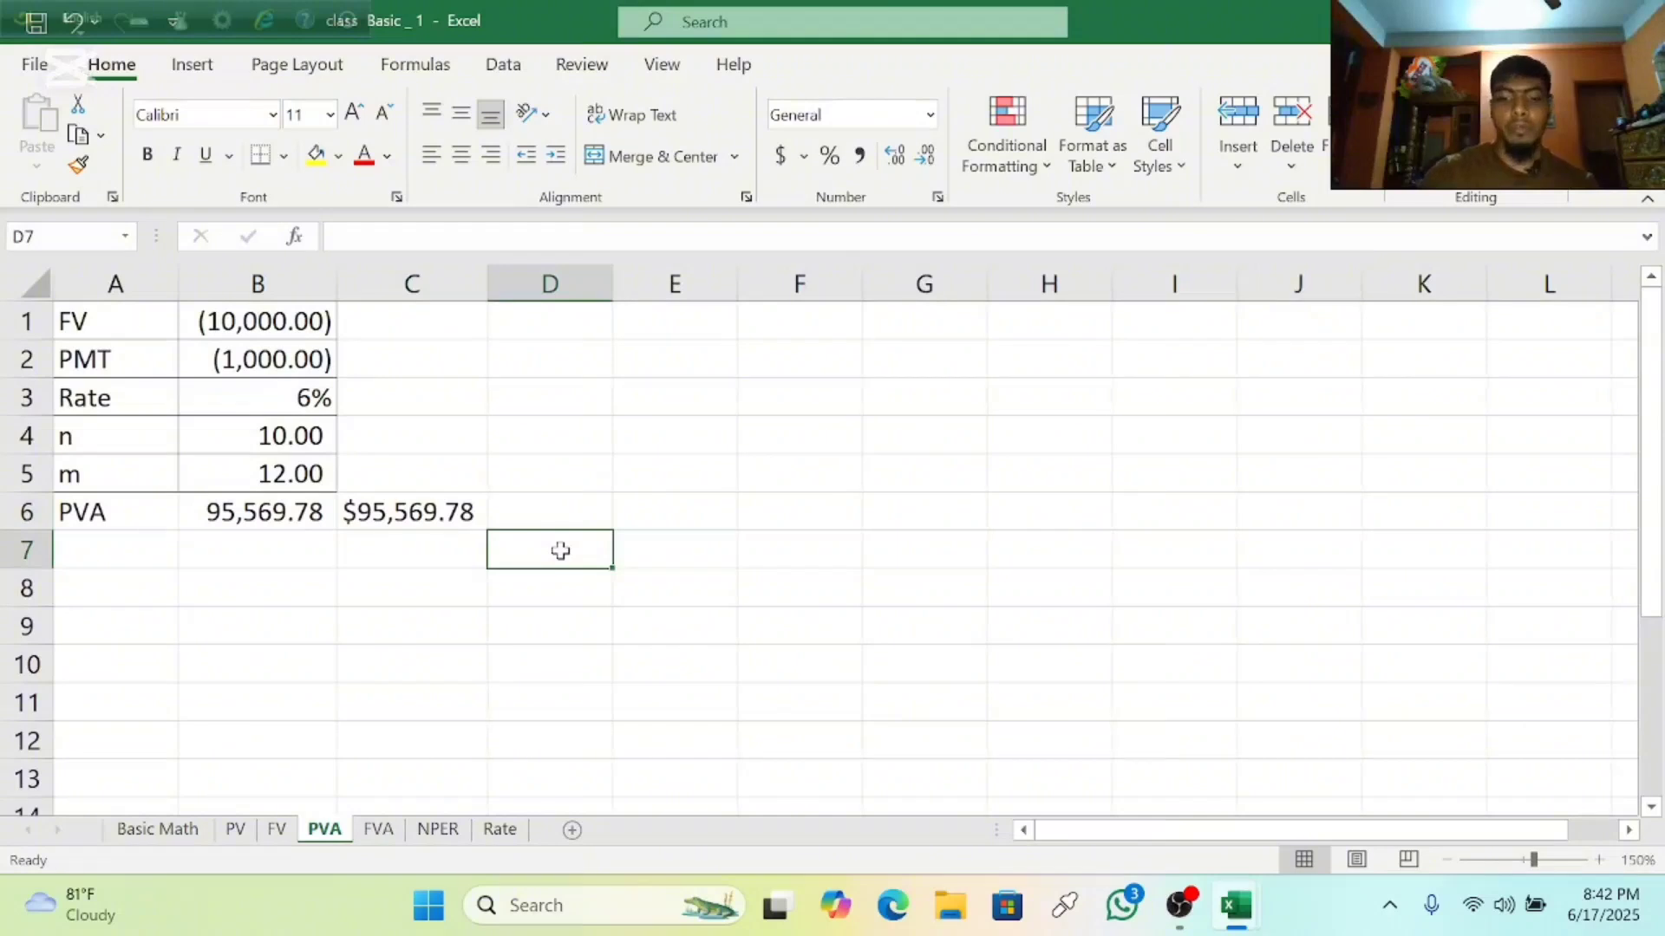
pyautogui.write('=pv')
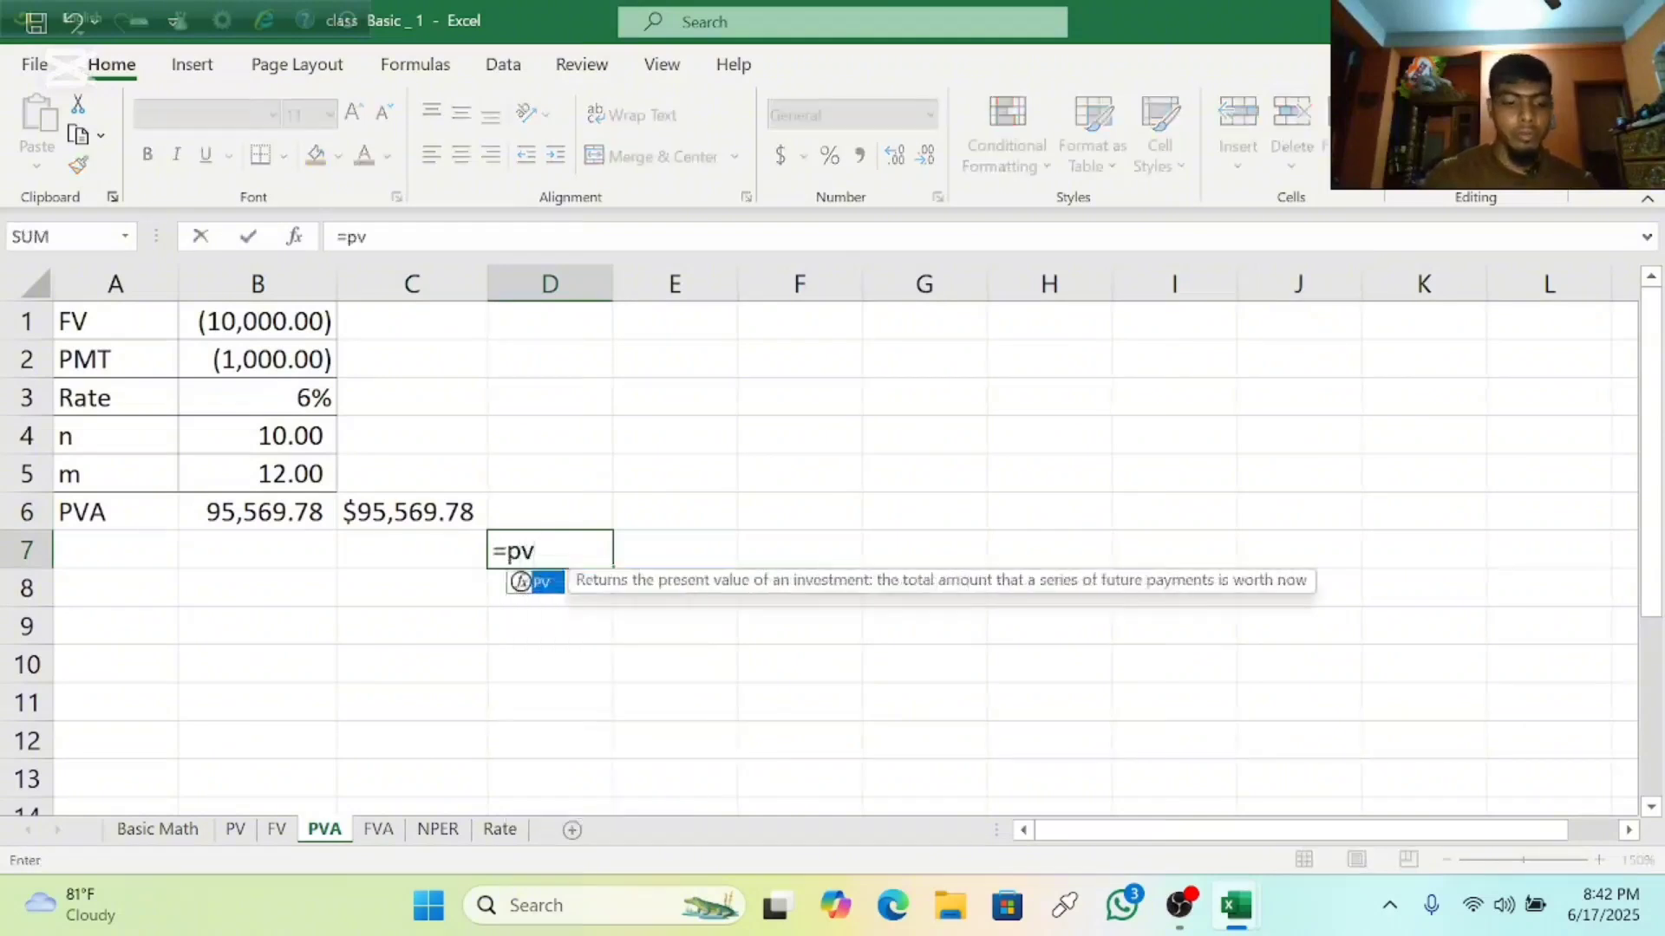
pyautogui.press('Tab')
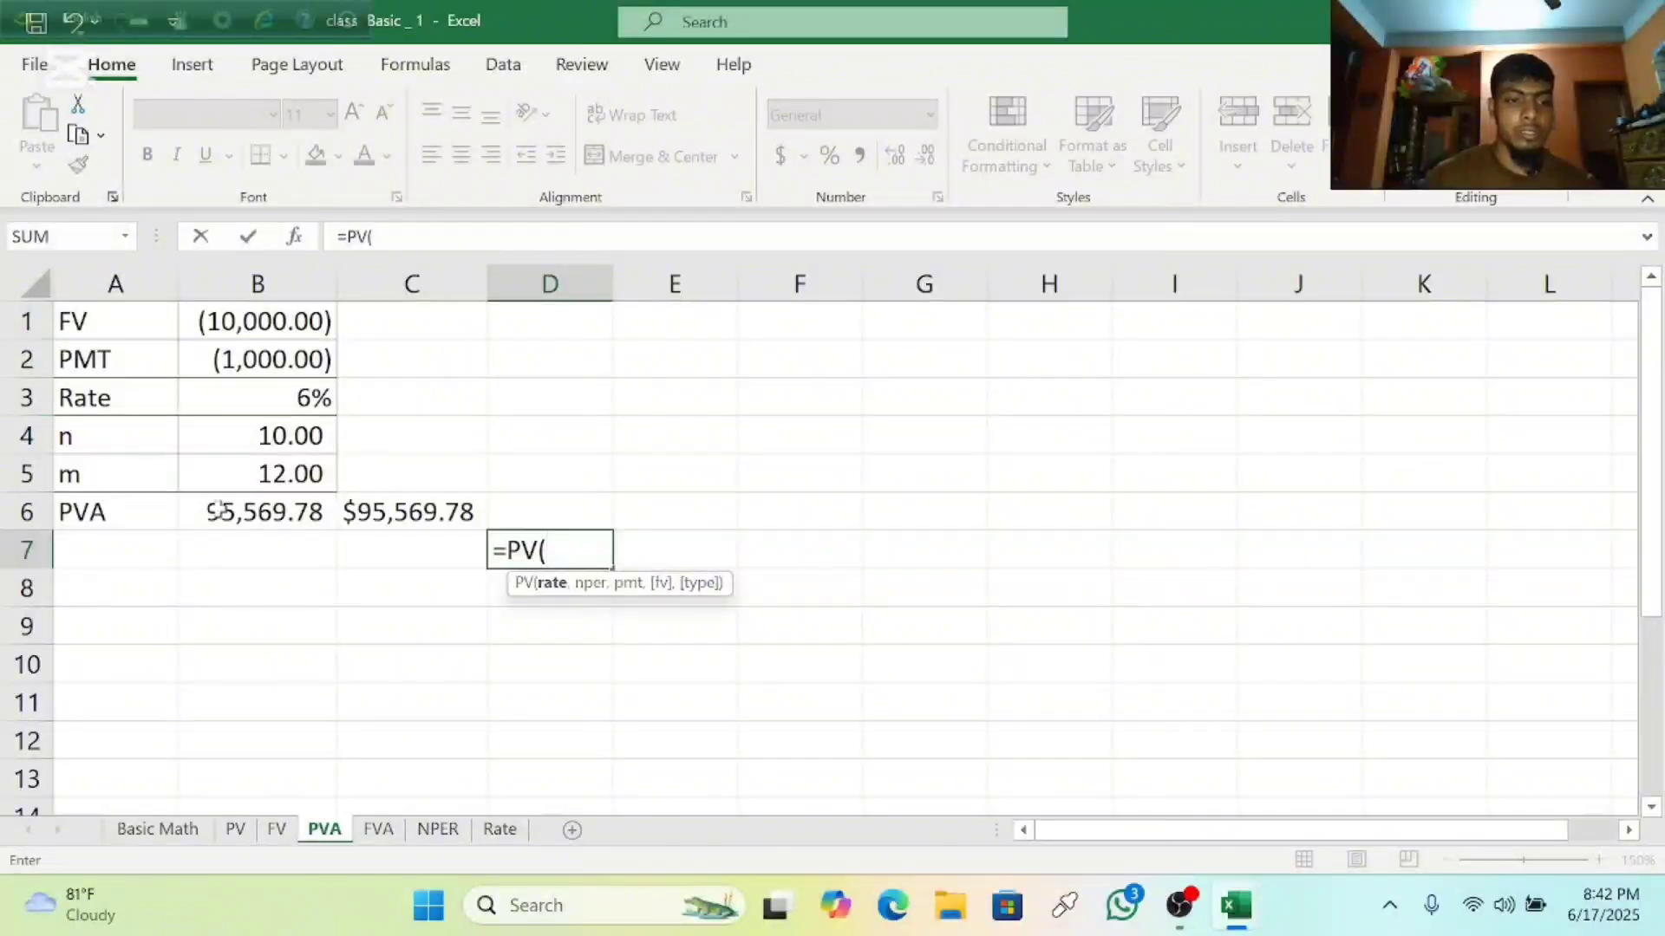
pyautogui.click(273, 394)
pyautogui.write('/')
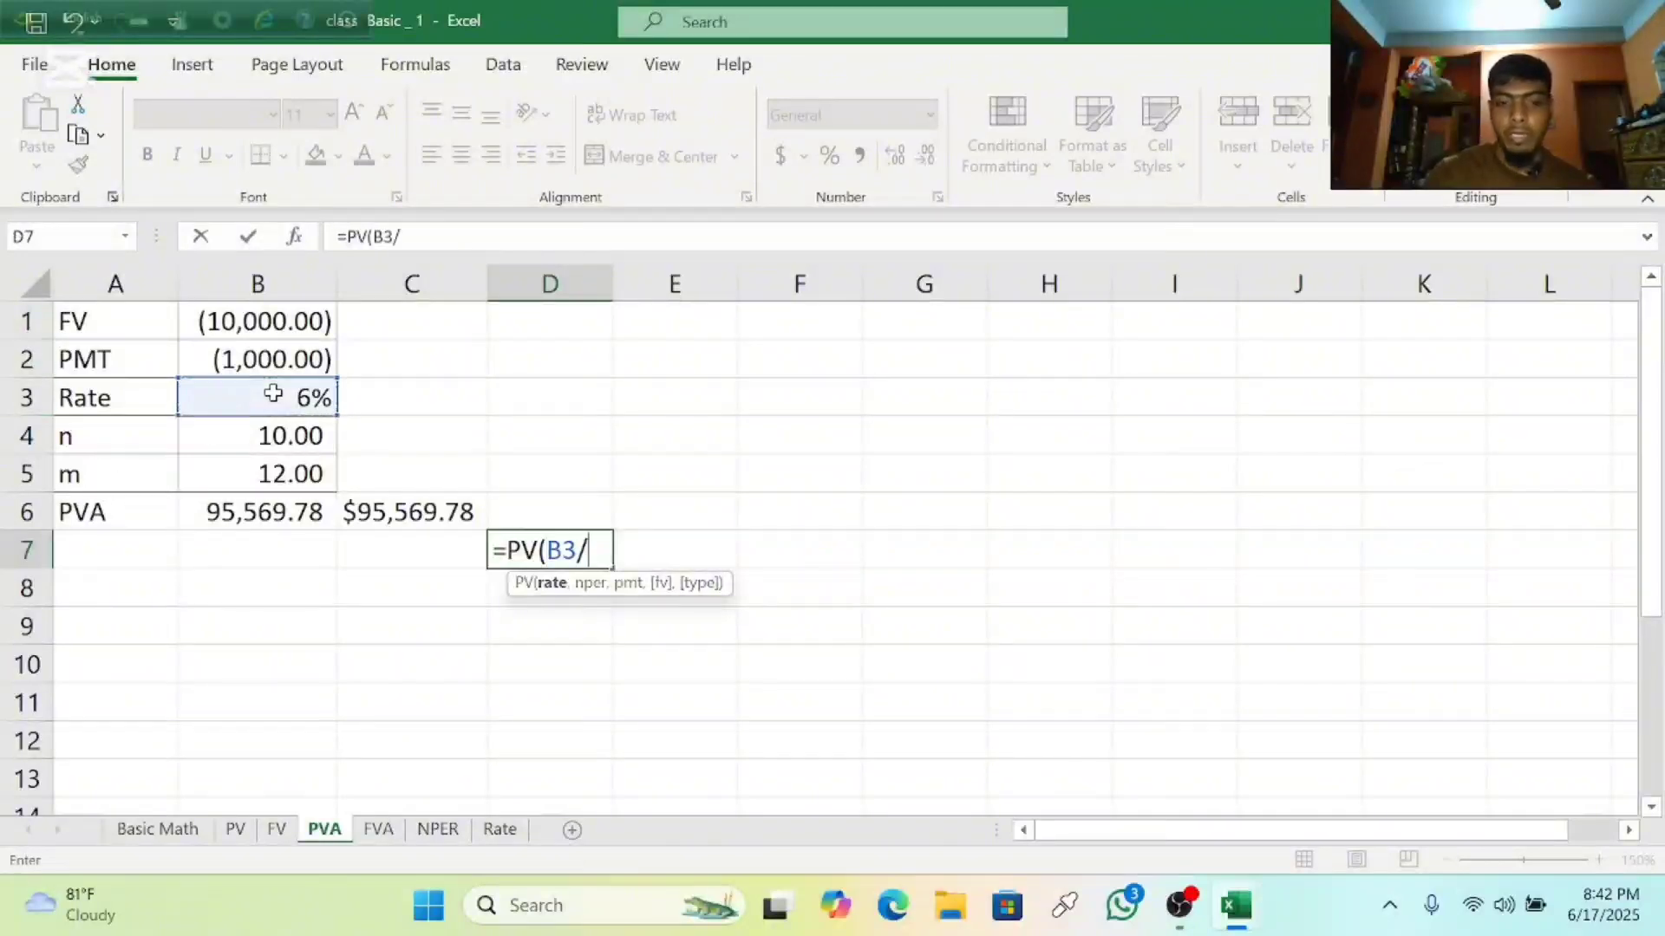
pyautogui.click(280, 474)
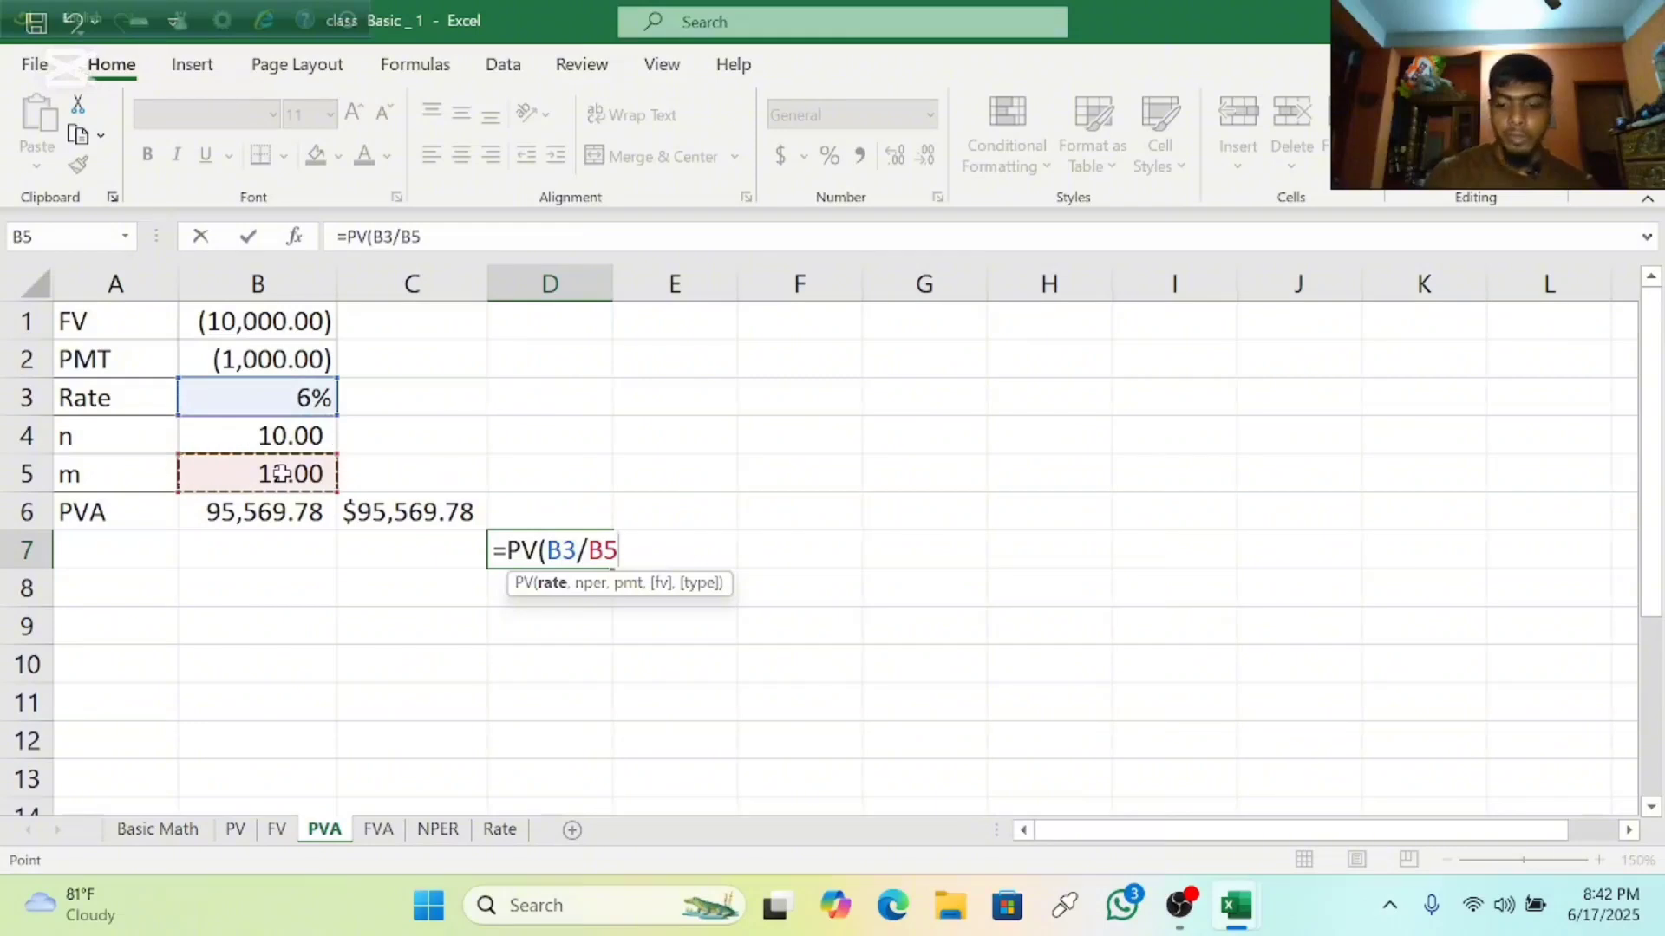
pyautogui.write(',')
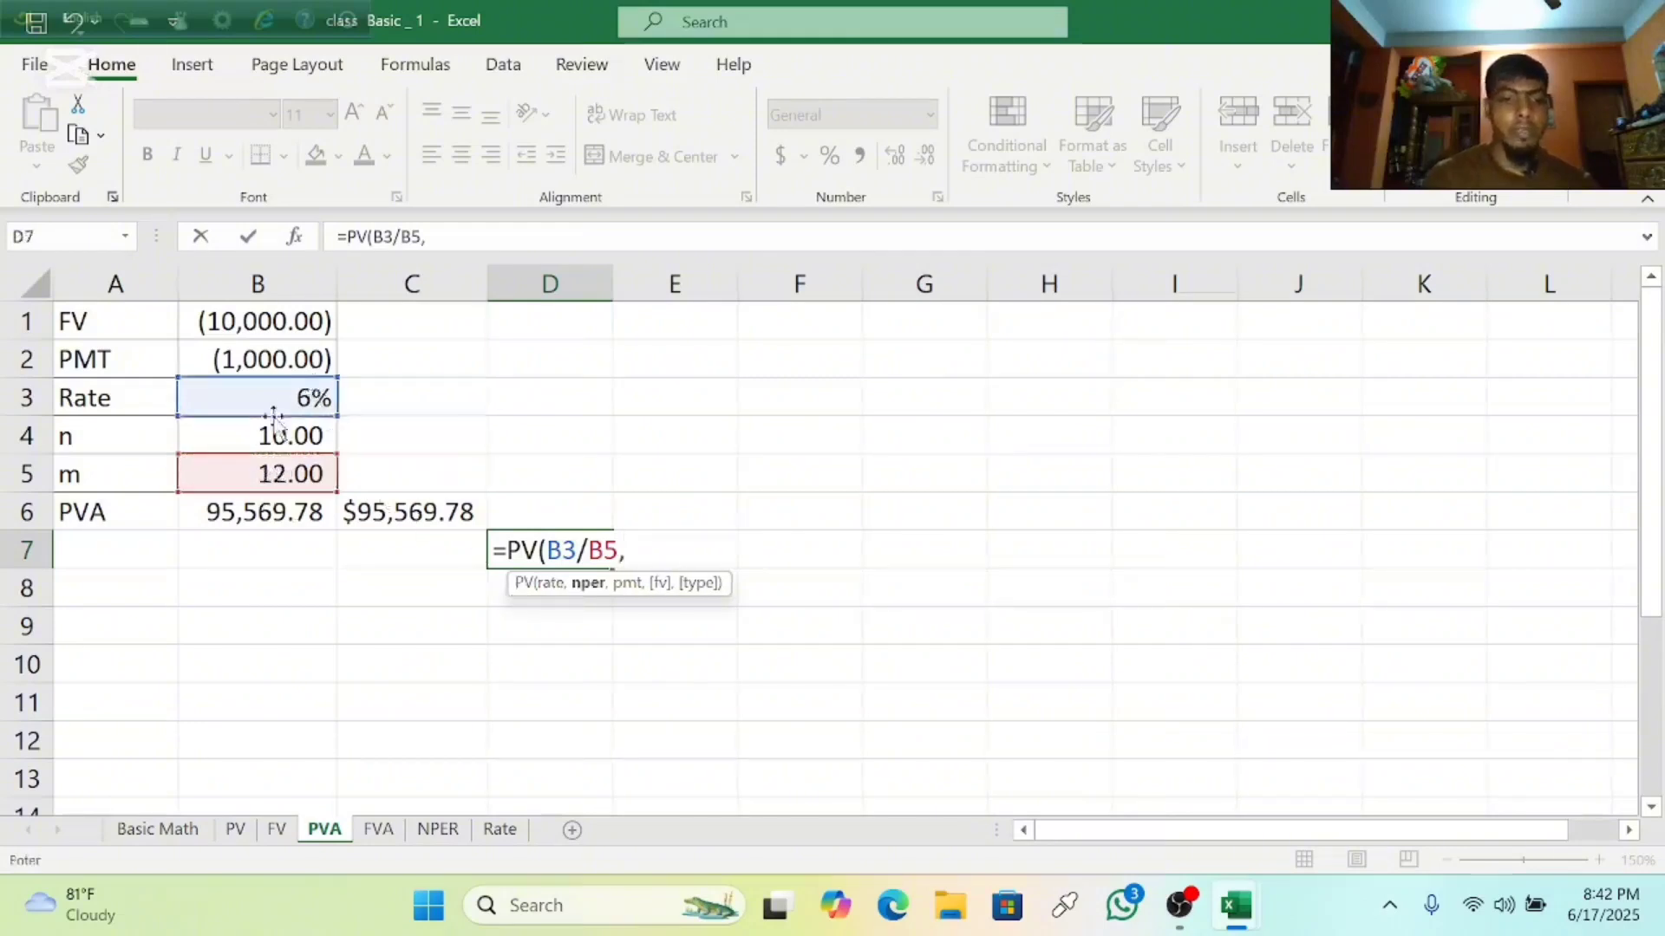
# Complete the PV formula in D7 with B4*B5 as the number of periods, B2 as the payment and B1 as the future value.
pyautogui.click(263, 436)
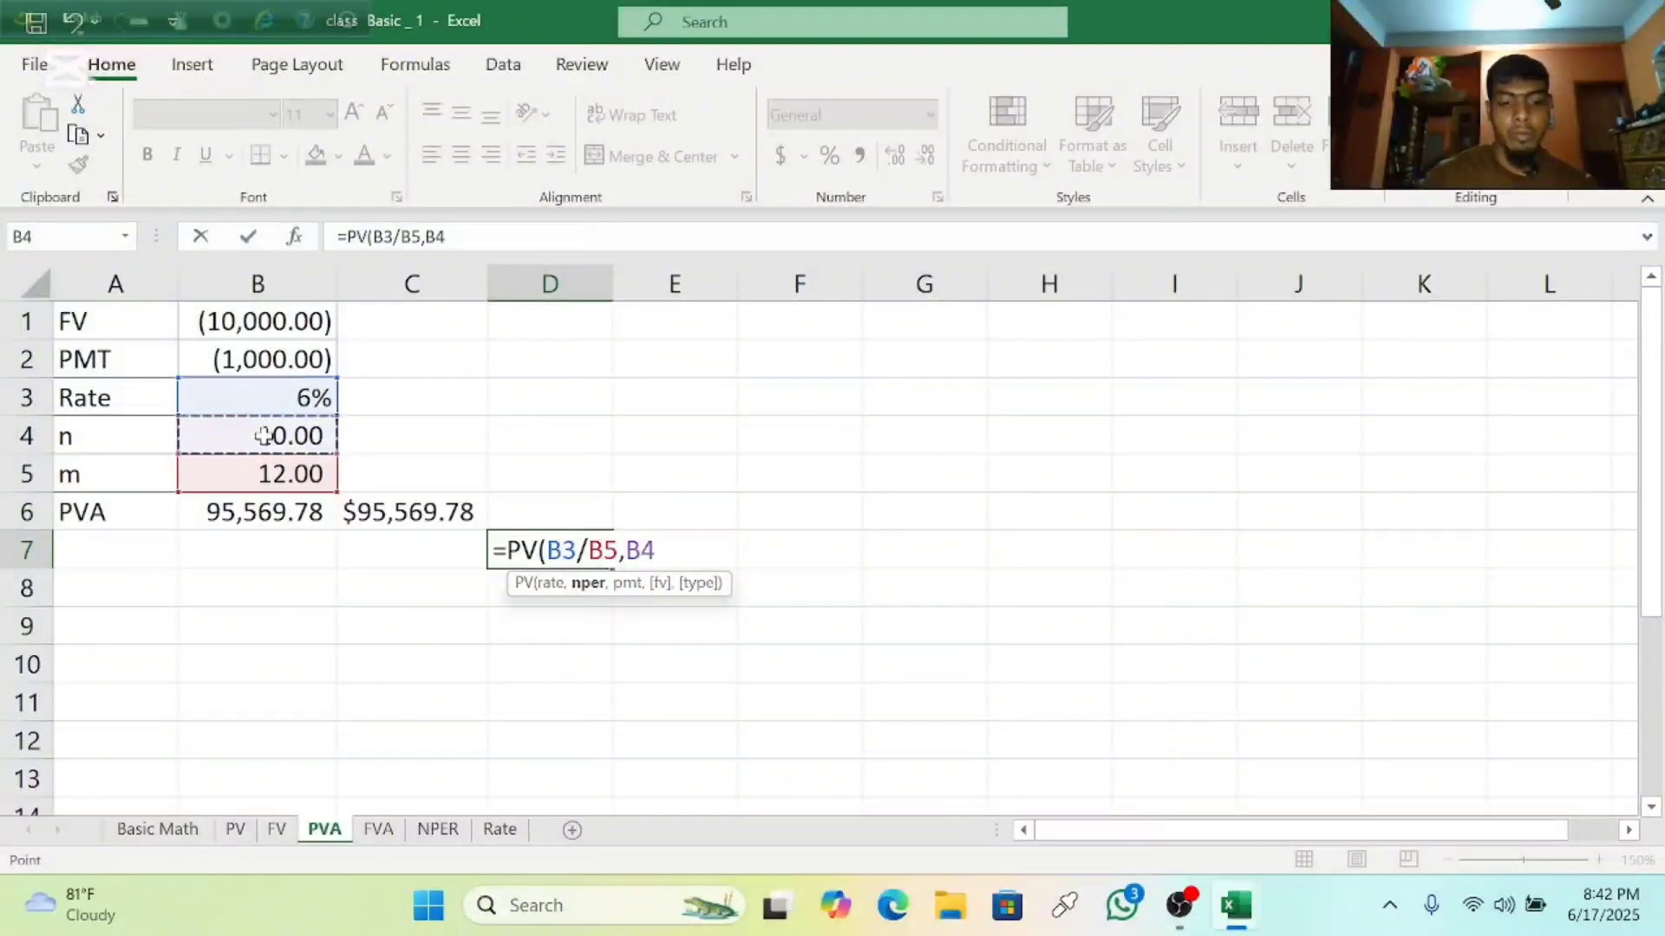
pyautogui.write('*')
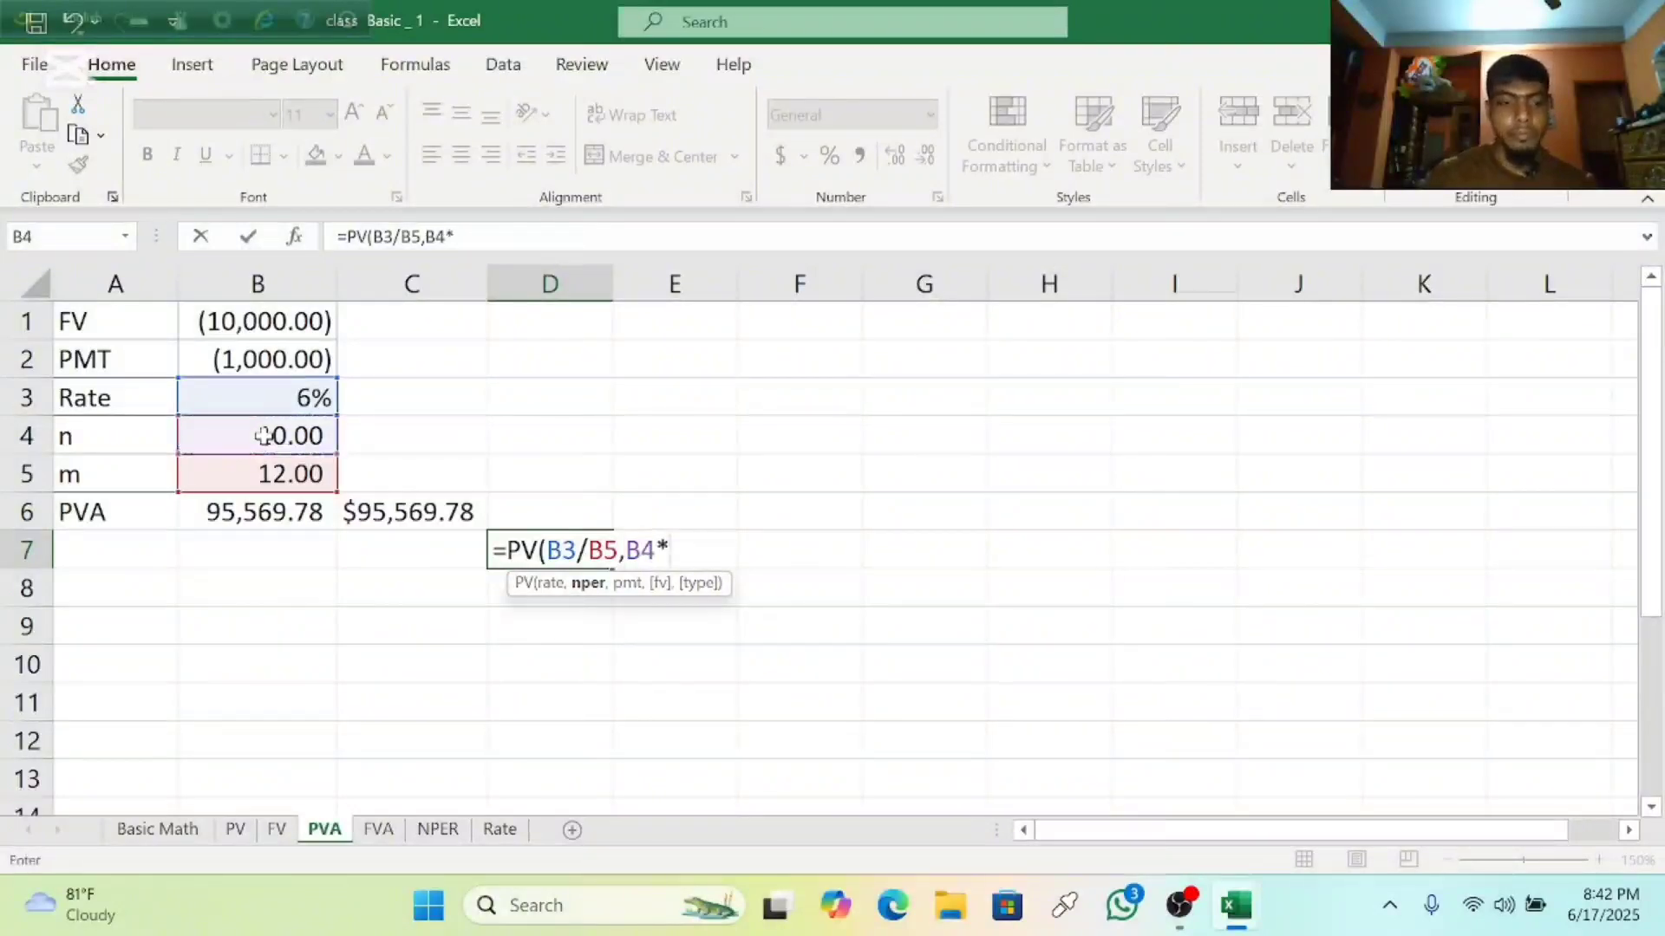
pyautogui.click(274, 474)
pyautogui.write(',')
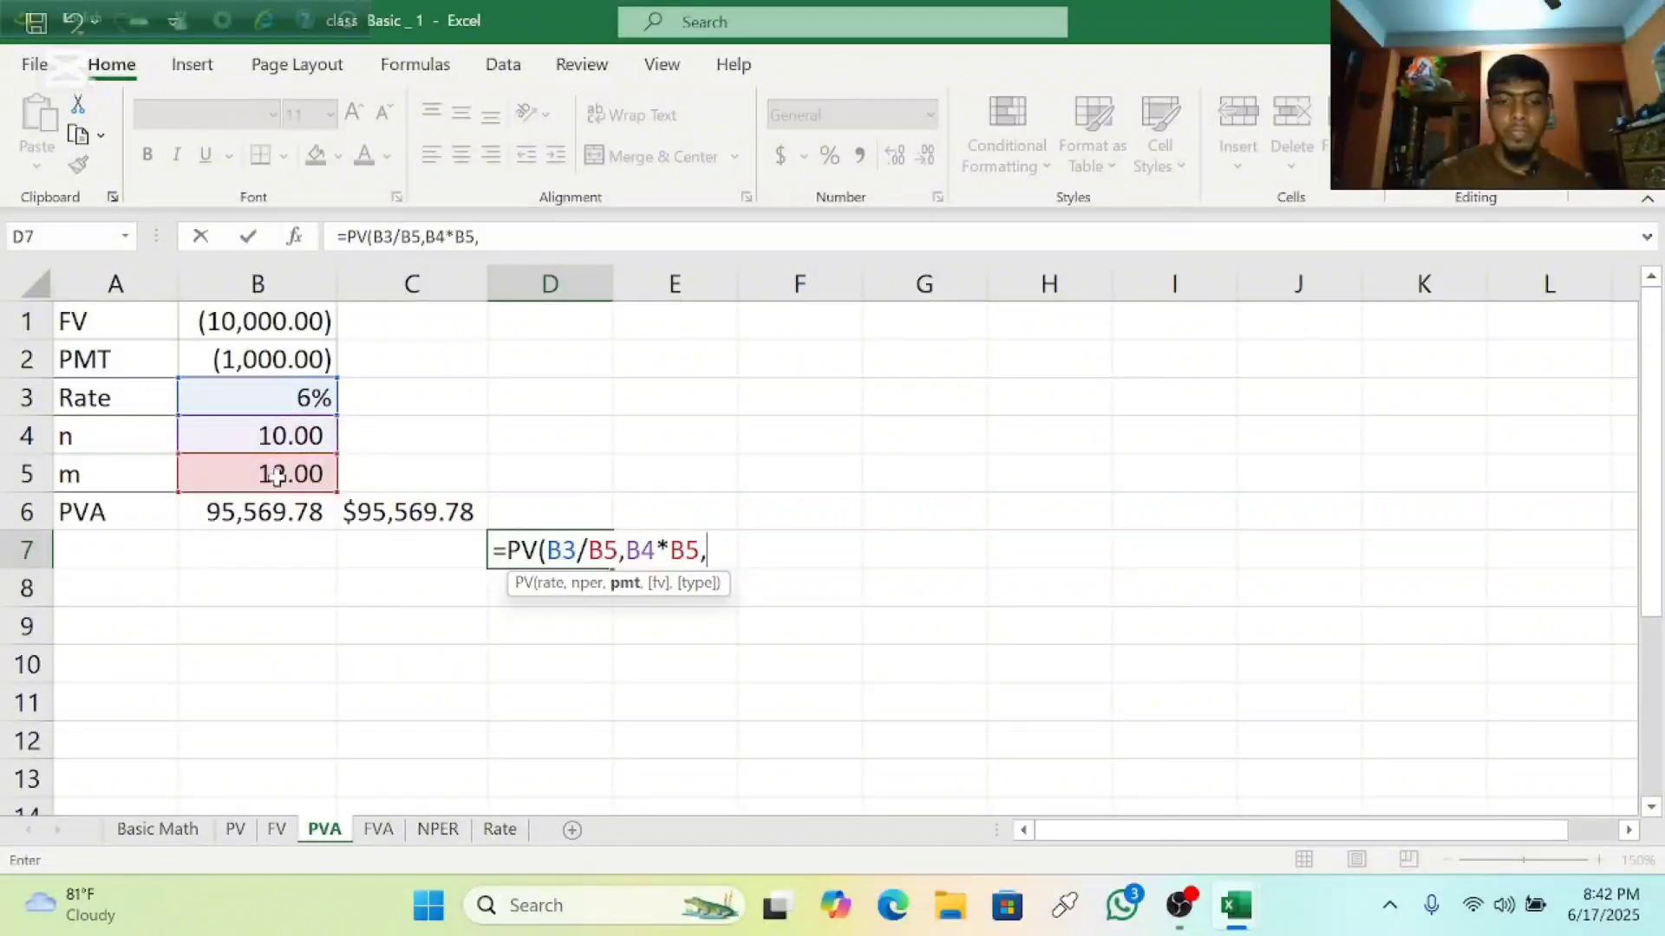
pyautogui.click(242, 362)
pyautogui.write(',')
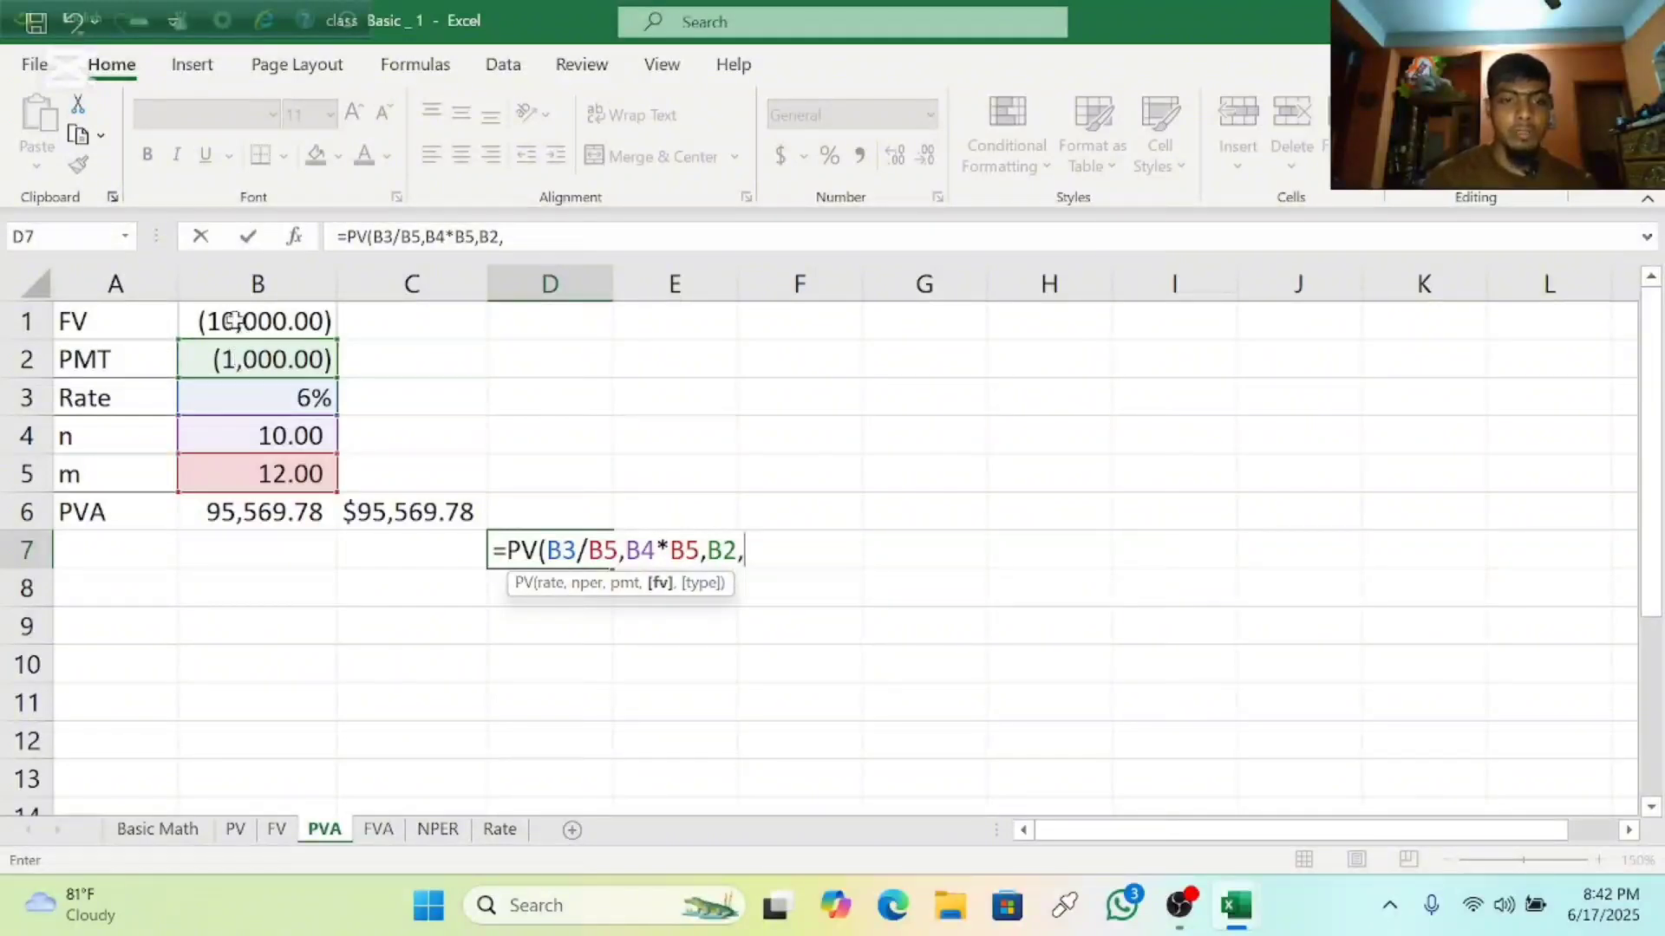
pyautogui.click(235, 322)
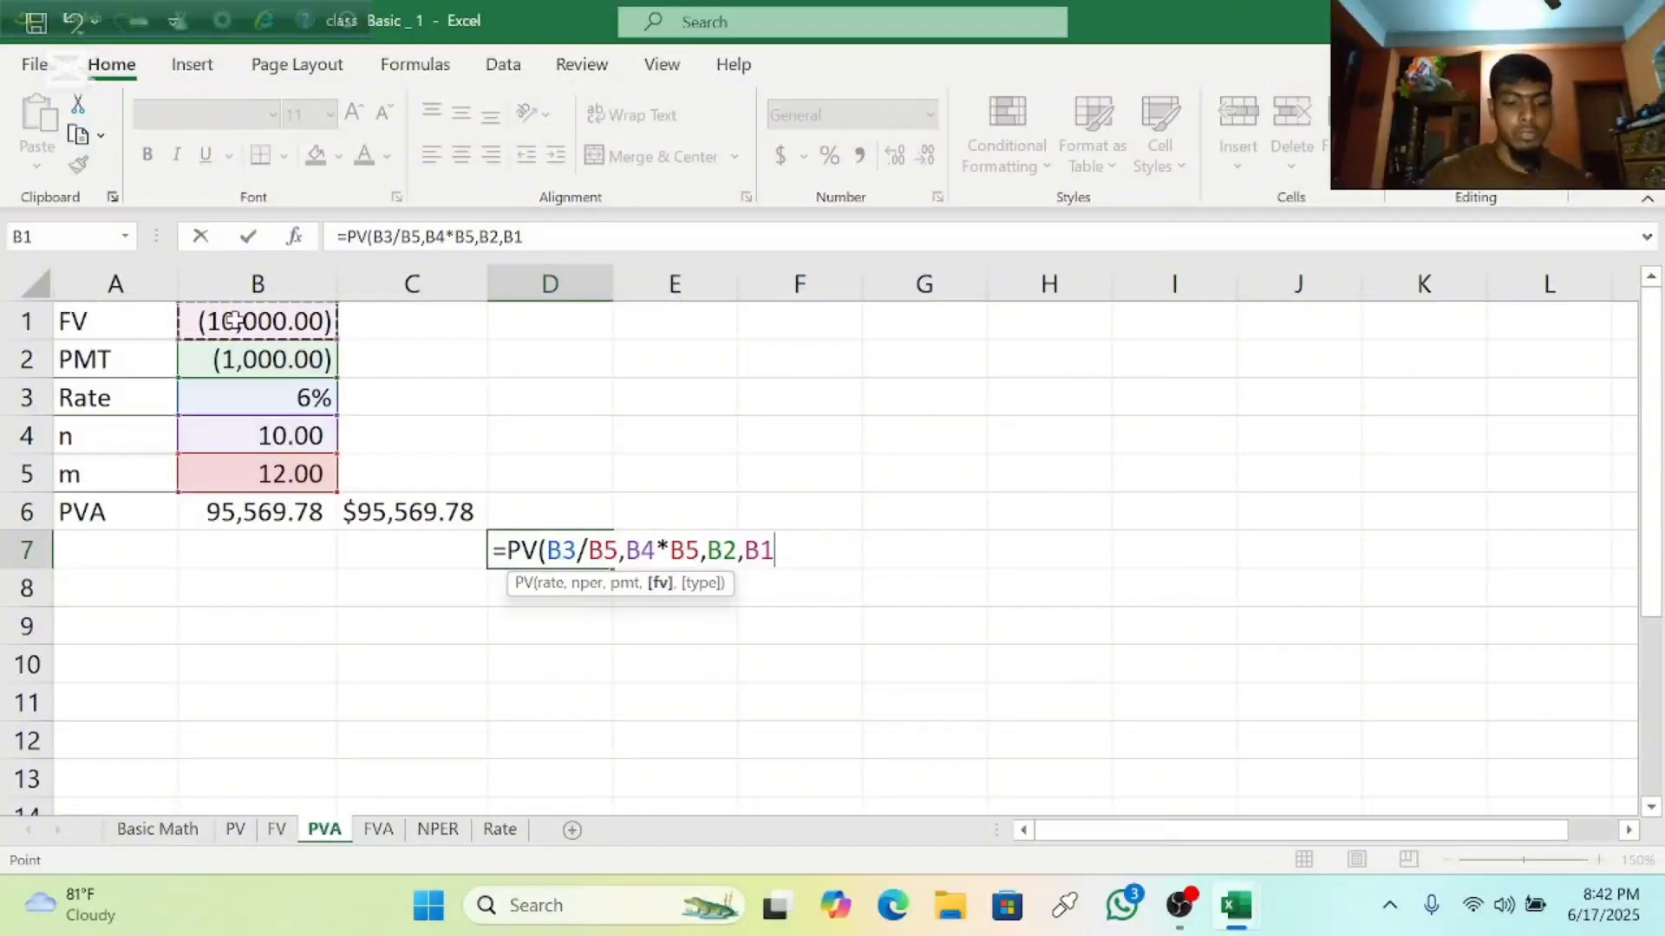
pyautogui.write(')')
pyautogui.press('Return')
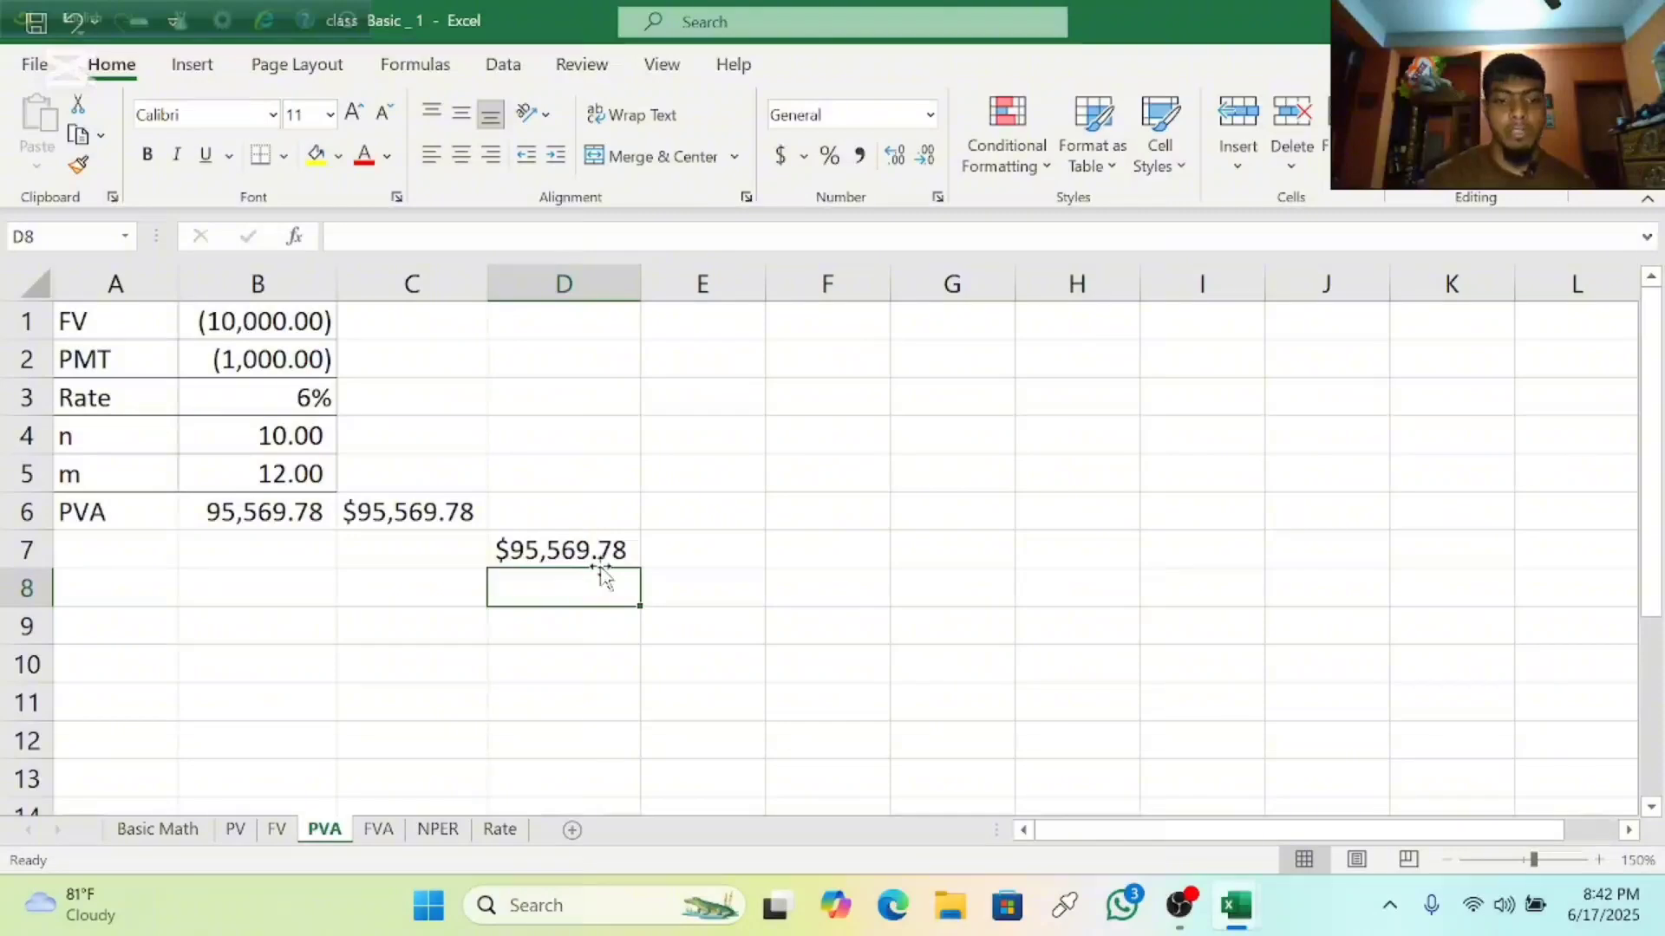
pyautogui.click(568, 550)
# Switch to the FVA sheet and zoom it out to 140%.
pyautogui.click(378, 829)
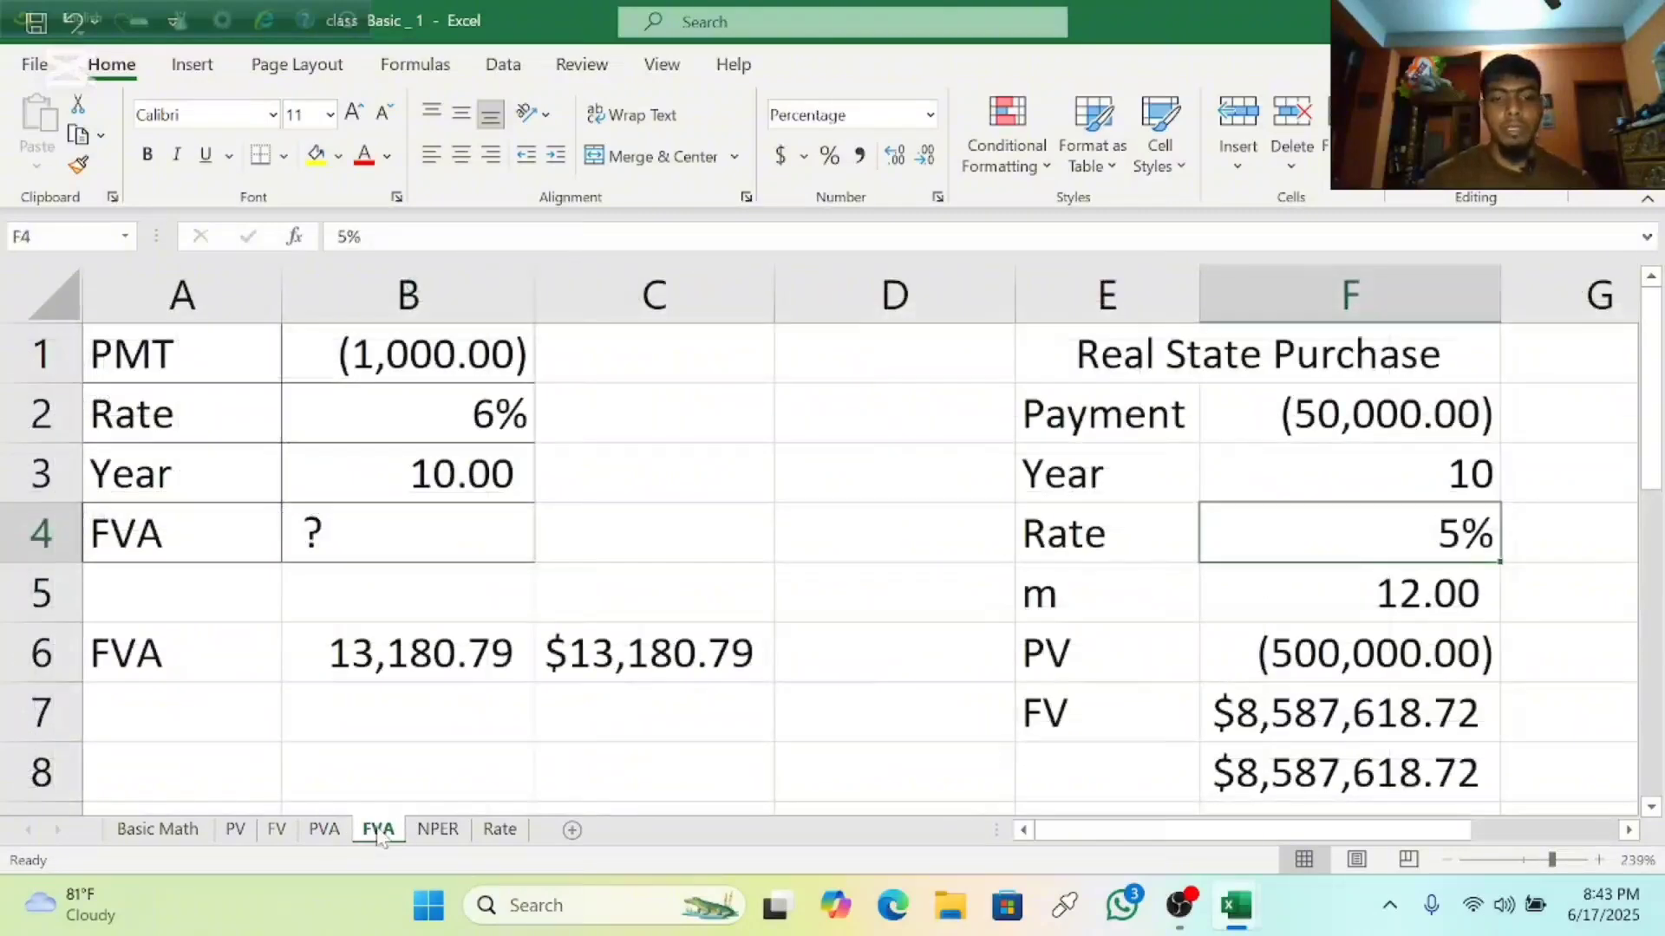
pyautogui.click(1446, 860)
pyautogui.click(1446, 861)
pyautogui.click(1446, 860)
pyautogui.click(1446, 861)
pyautogui.click(1446, 860)
pyautogui.click(1446, 860)
pyautogui.click(1446, 860)
pyautogui.click(1446, 861)
pyautogui.click(1446, 860)
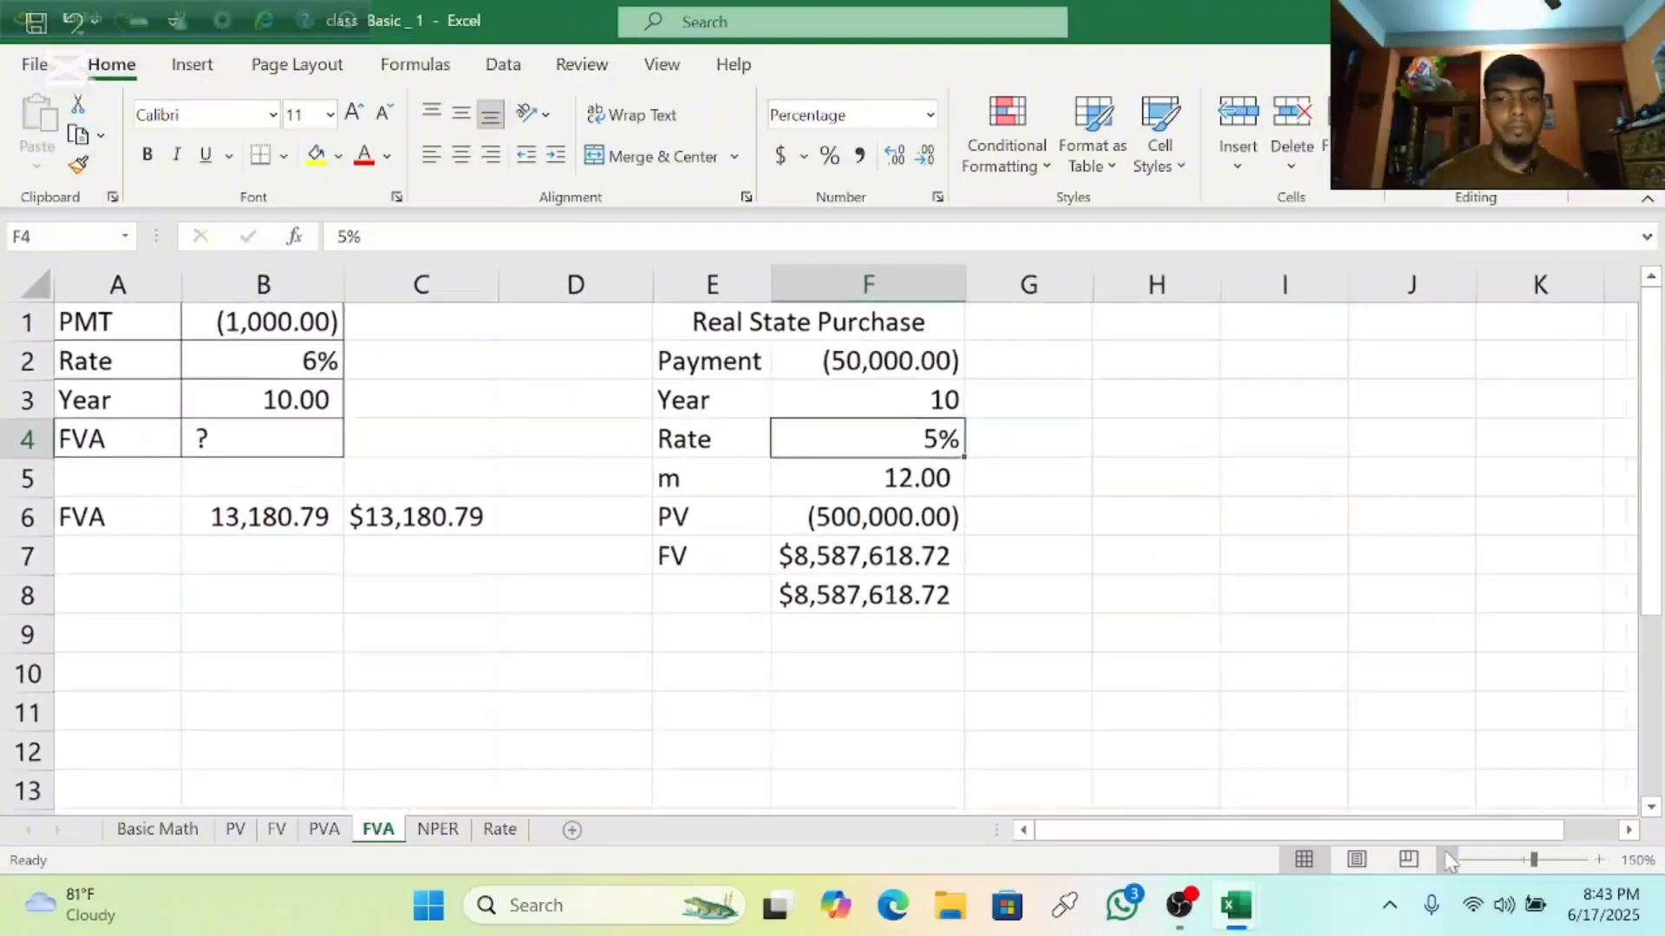
pyautogui.click(1446, 860)
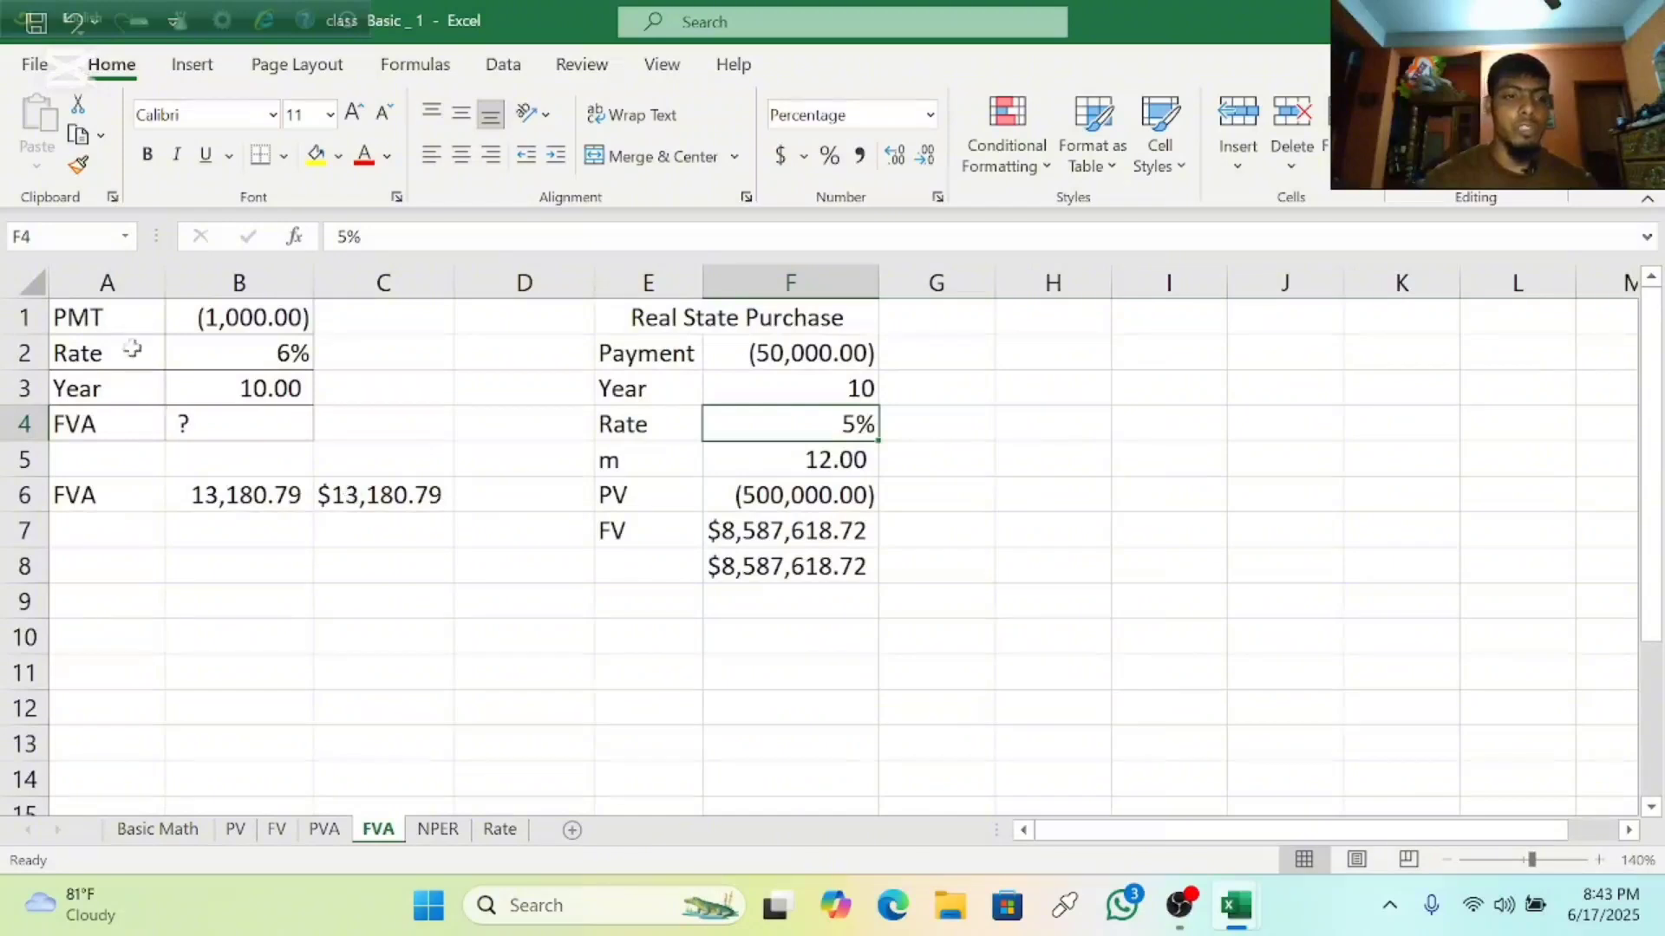
# Calculate the future value of the annuity in cell B8 with =FV(B2,B3,B1).
pyautogui.click(203, 566)
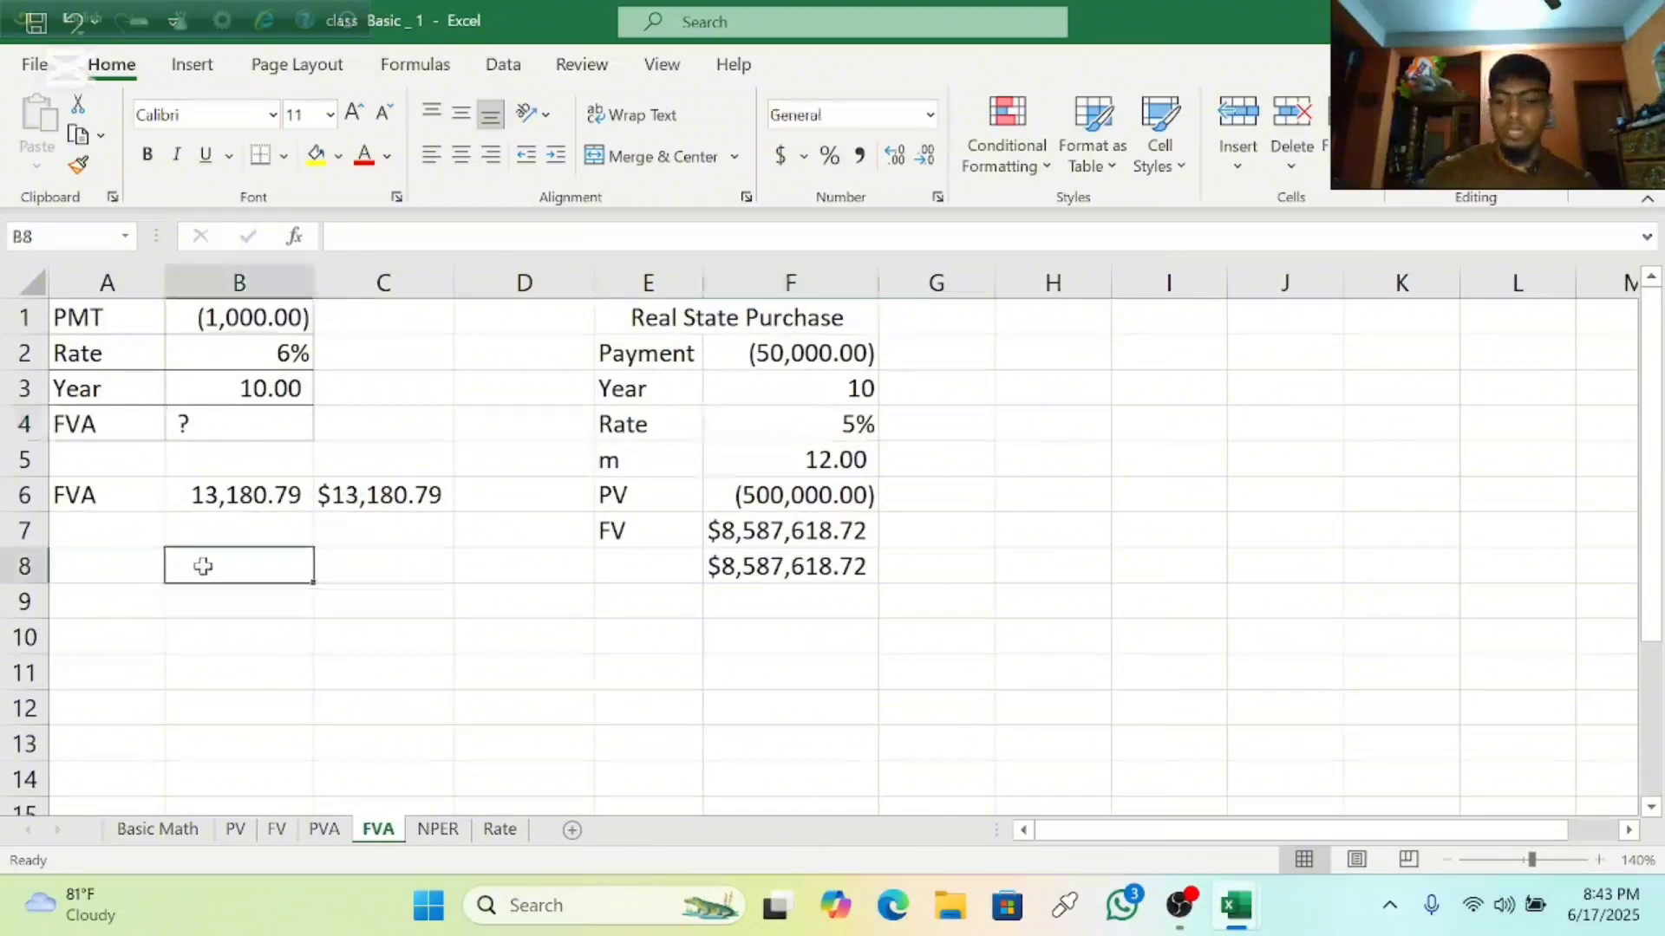
pyautogui.write('=fv')
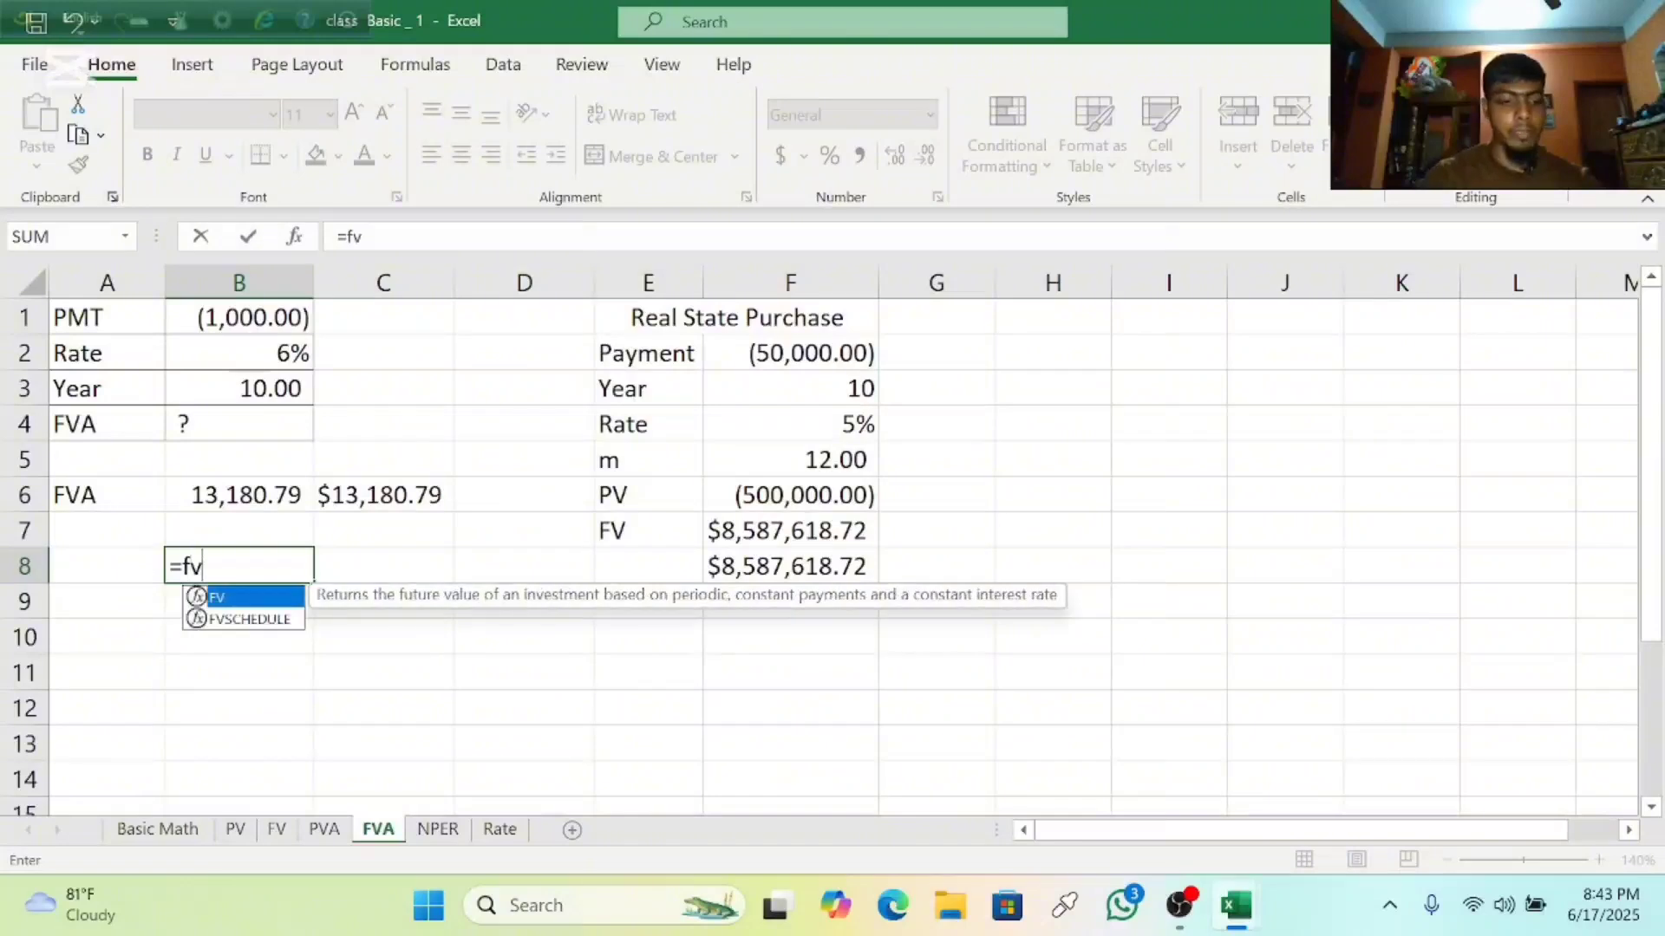
pyautogui.press('Tab')
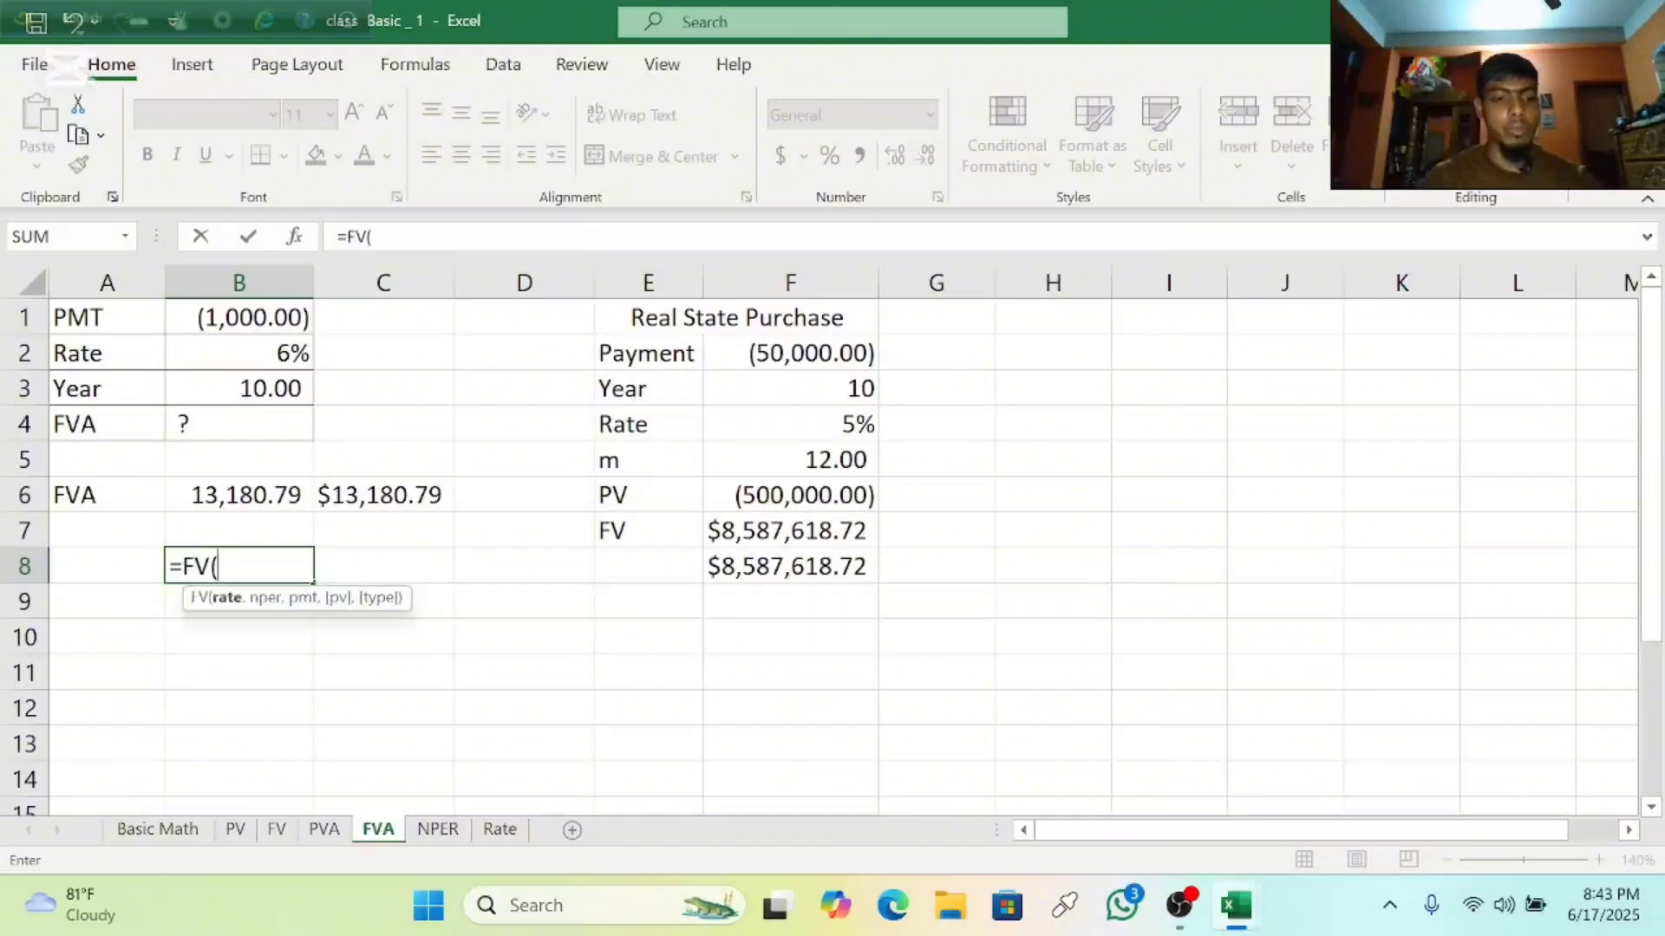
pyautogui.click(225, 353)
pyautogui.write(',')
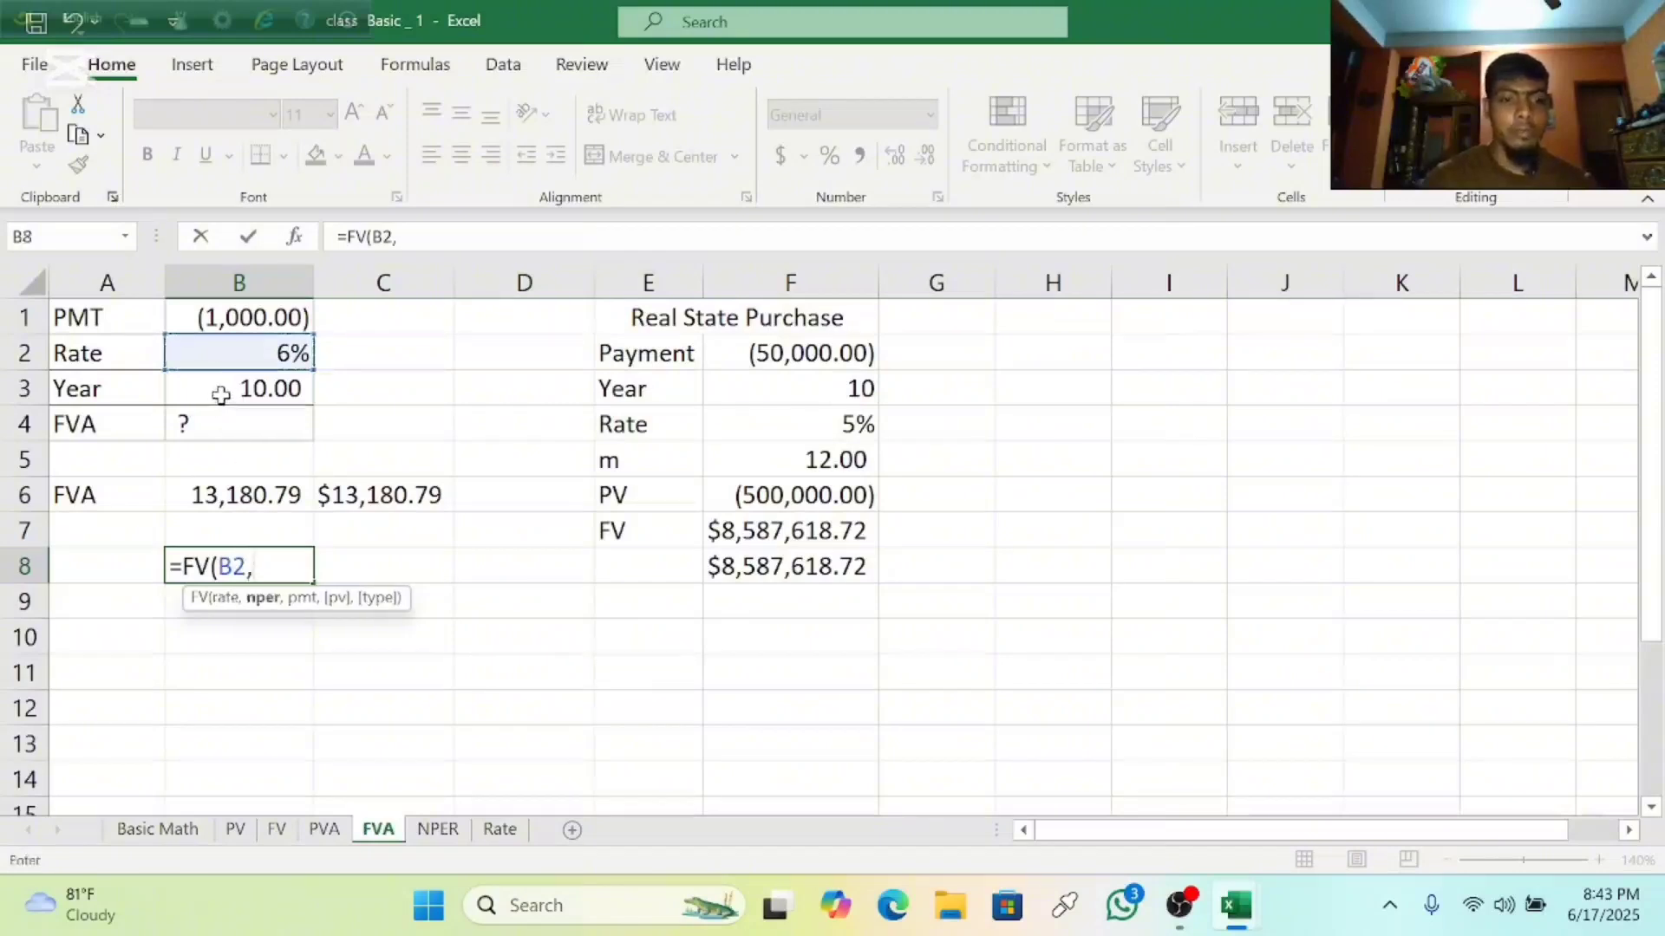
pyautogui.click(221, 394)
pyautogui.write(',')
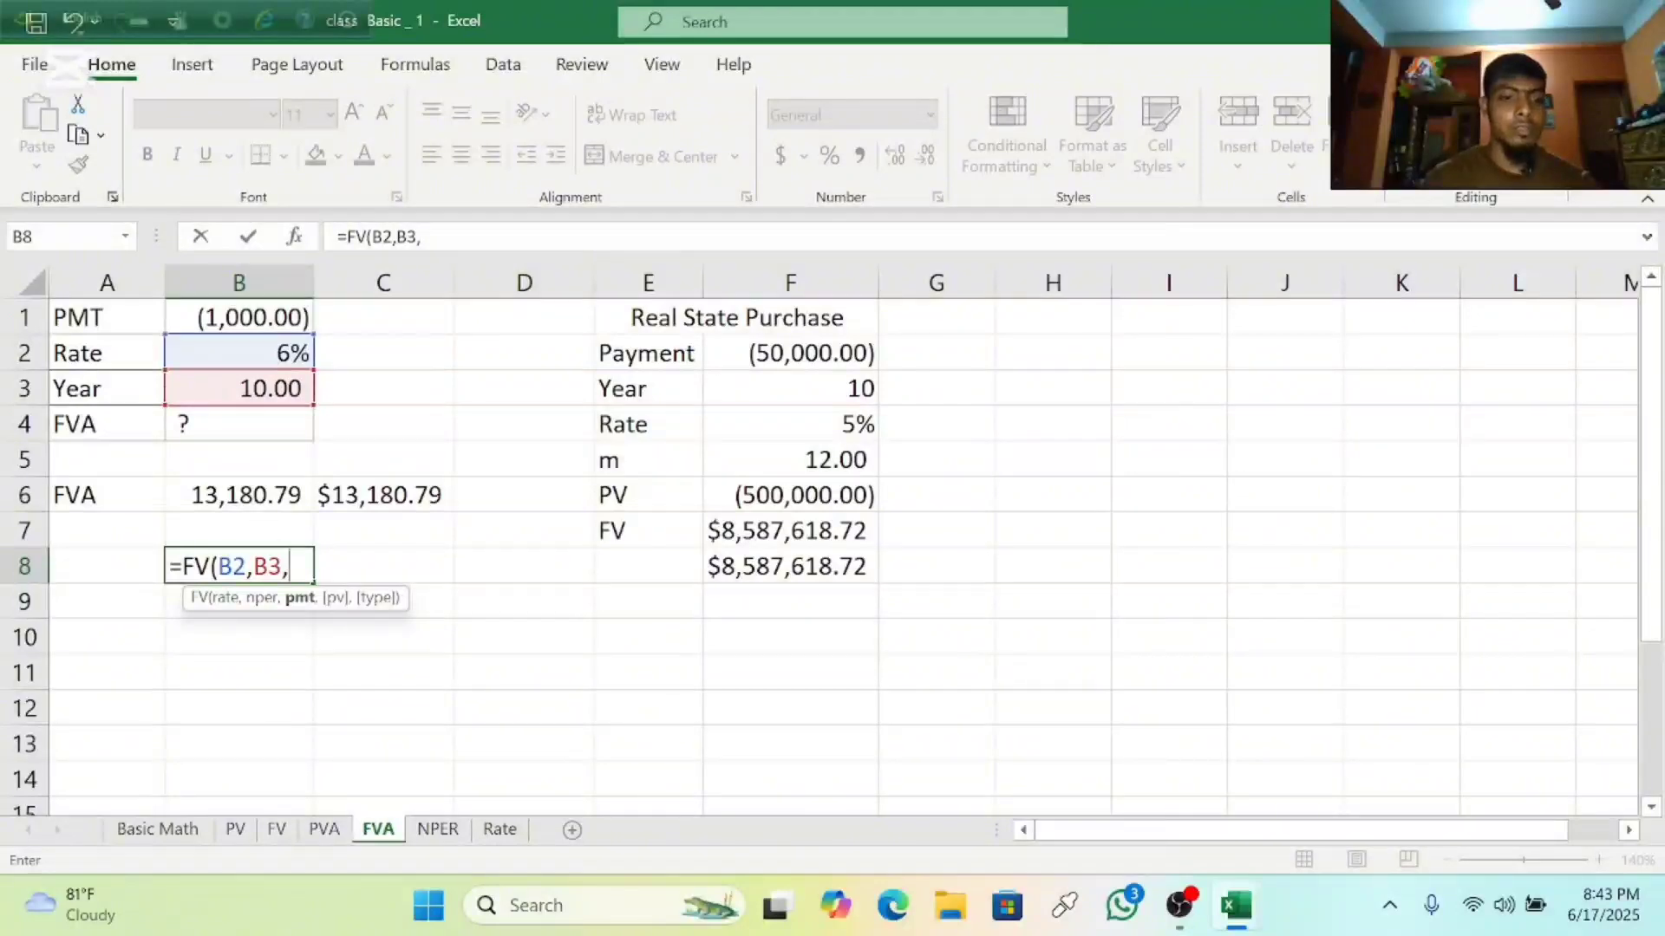
pyautogui.click(218, 319)
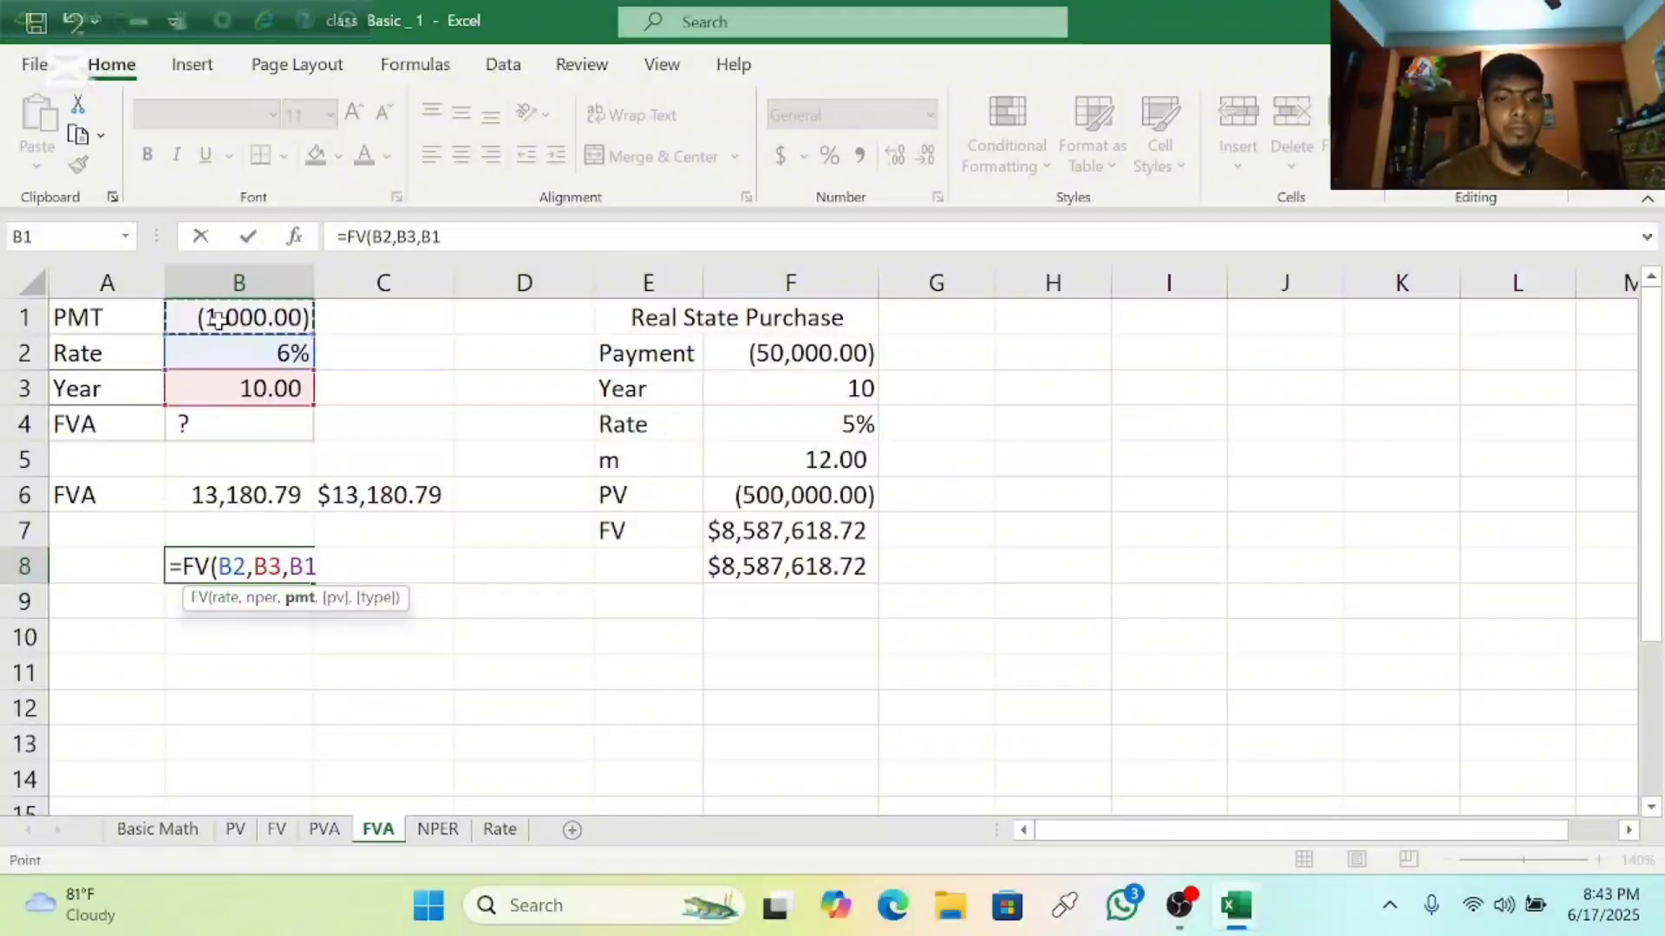
pyautogui.write(',')
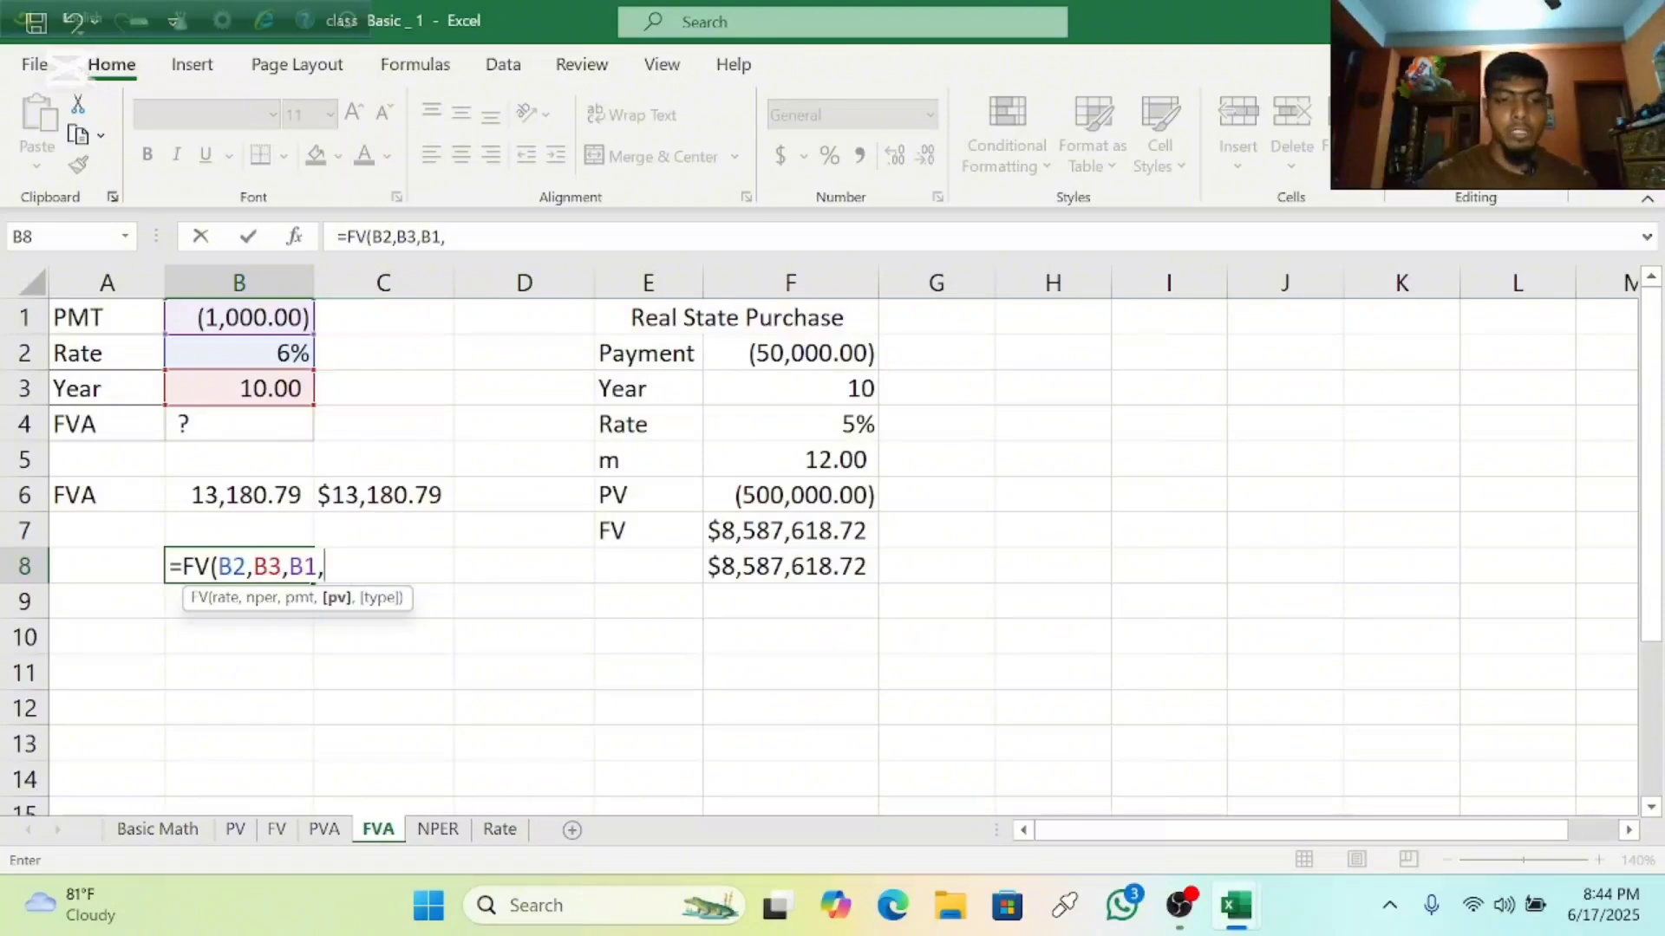
pyautogui.press('BackSpace')
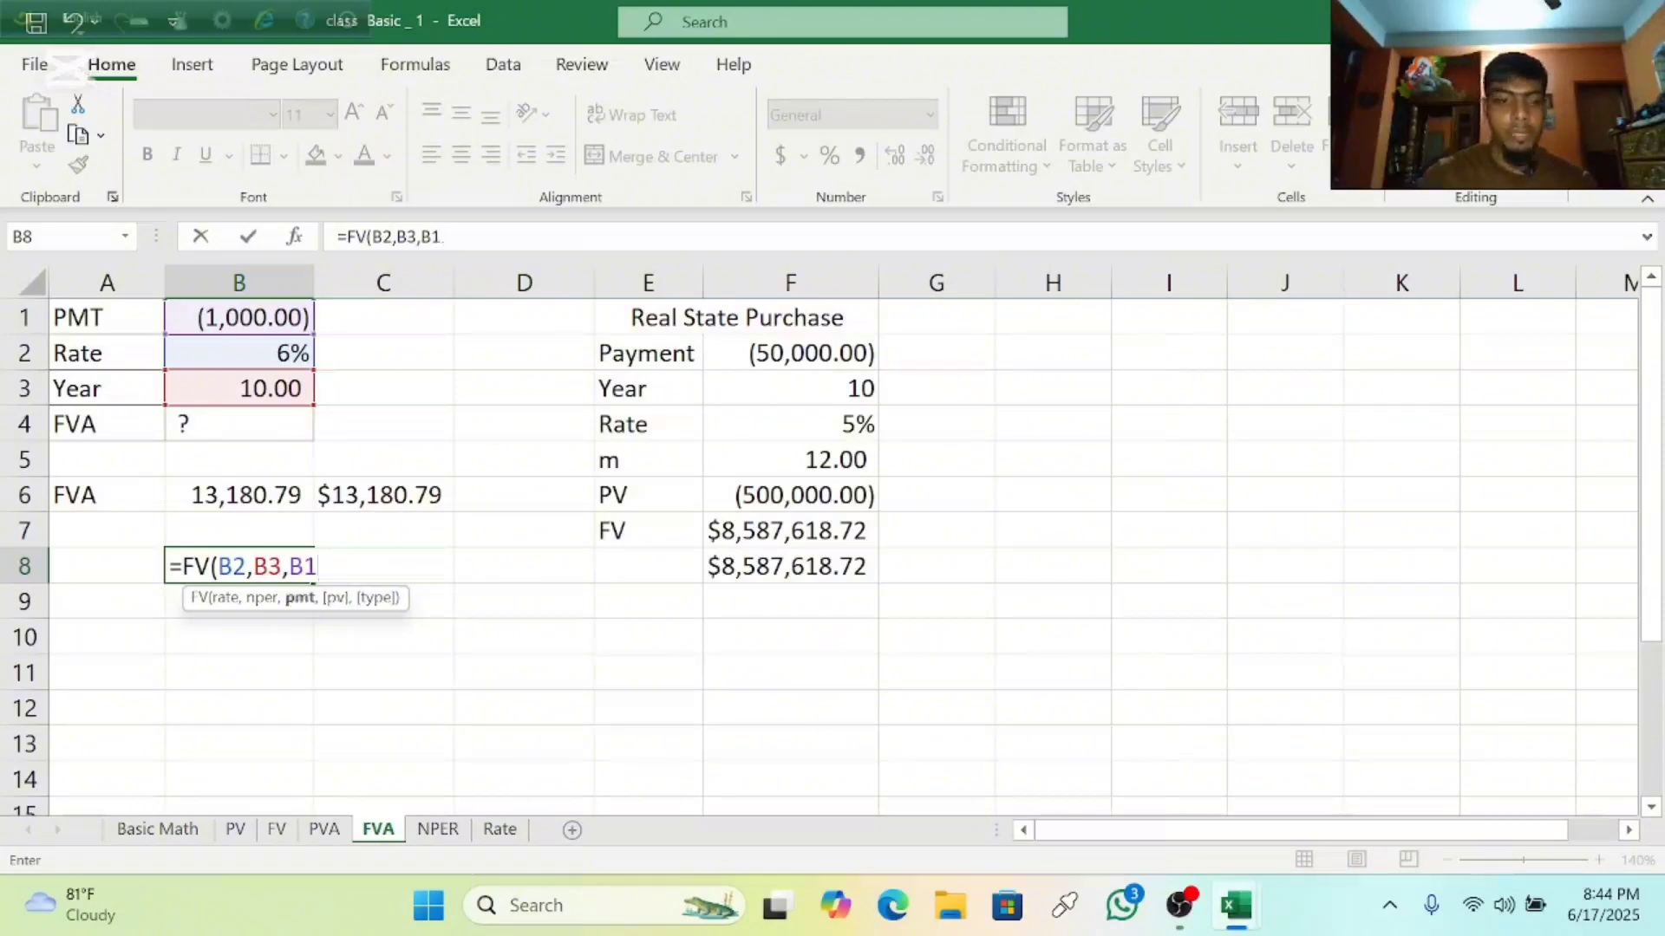
pyautogui.write(')')
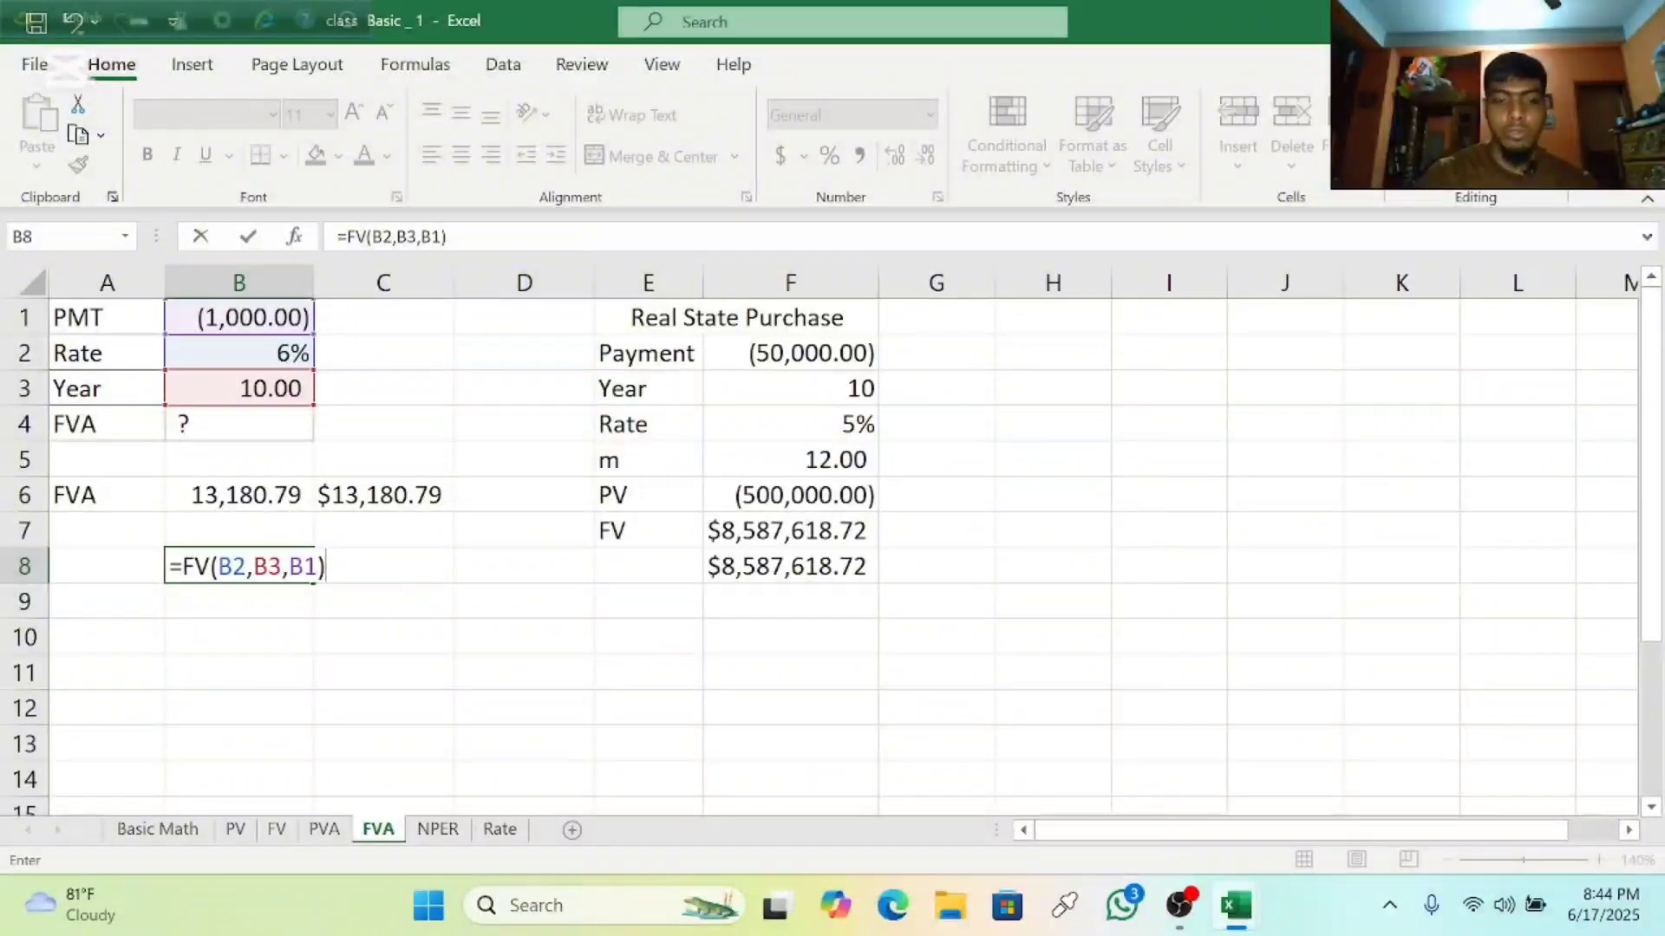
pyautogui.press('Return')
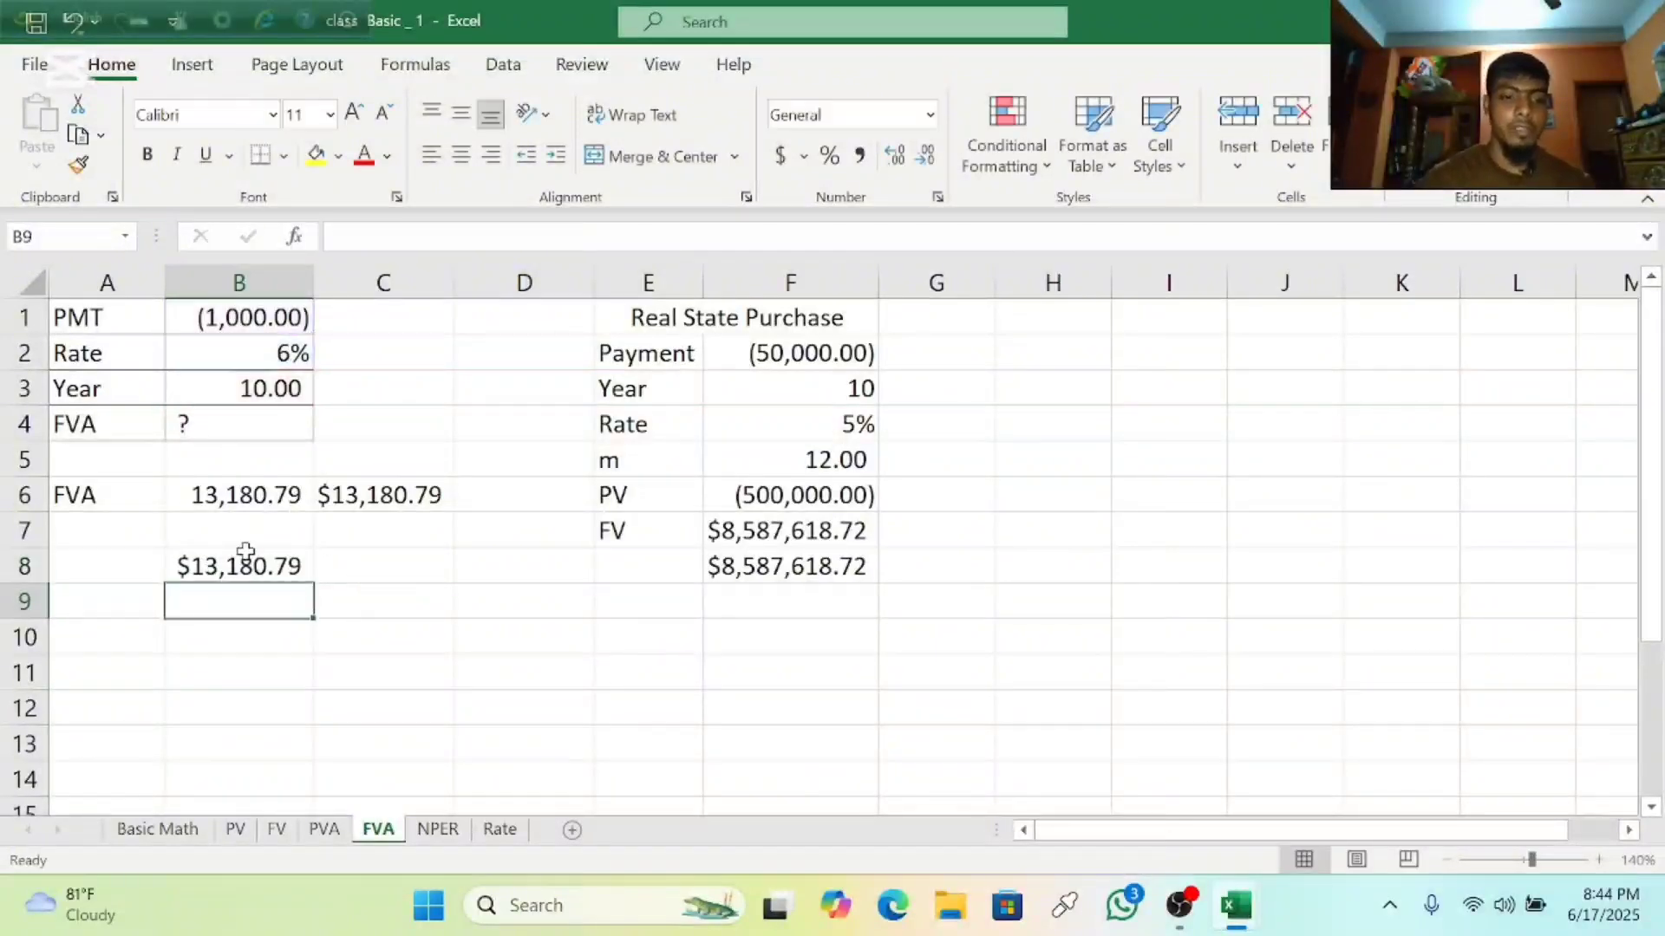
# Start an FV formula in cell G9 for the real estate purchase with F4/F5 as the rate.
pyautogui.click(961, 600)
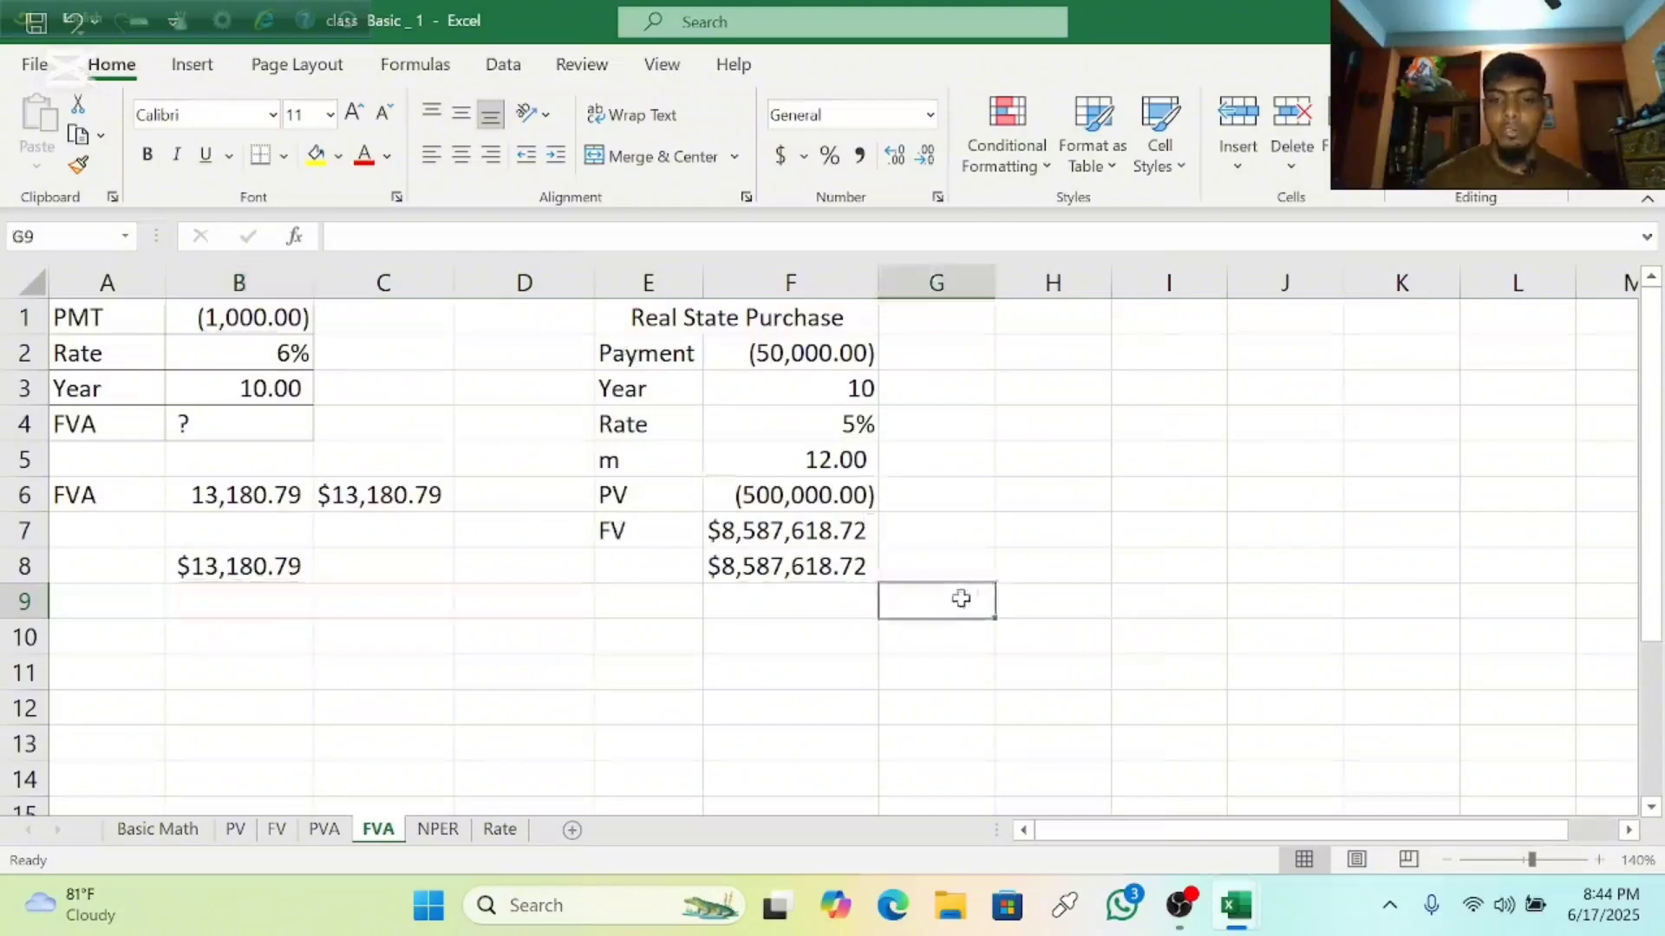
pyautogui.write('=fv')
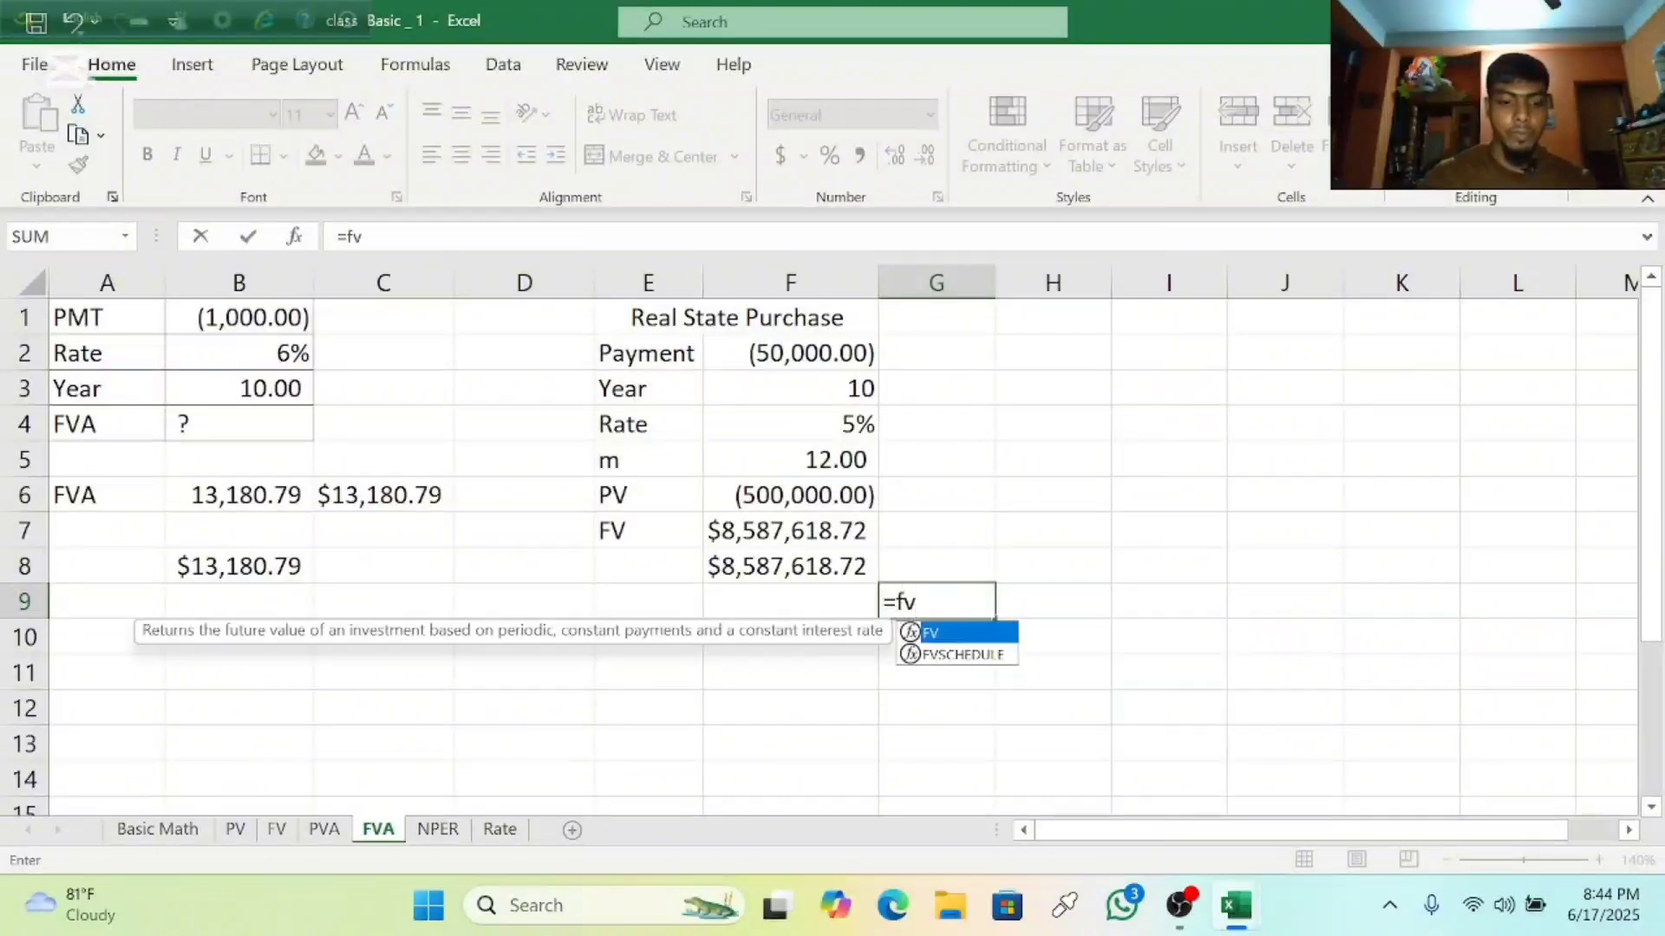
pyautogui.press('Tab')
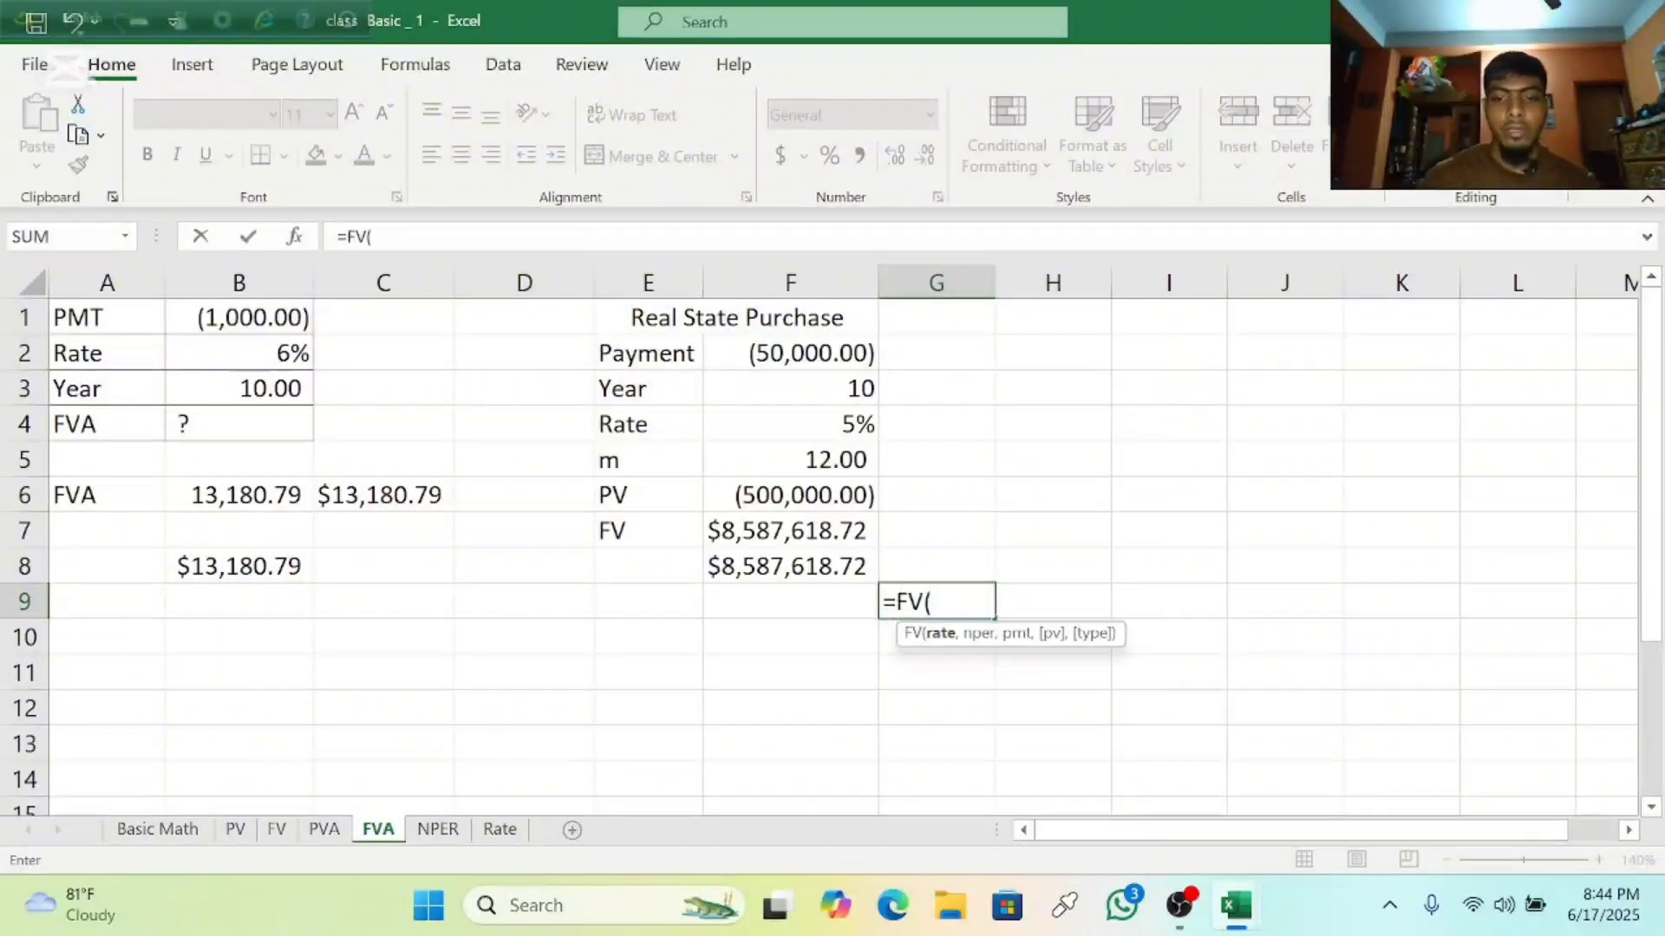
pyautogui.click(806, 418)
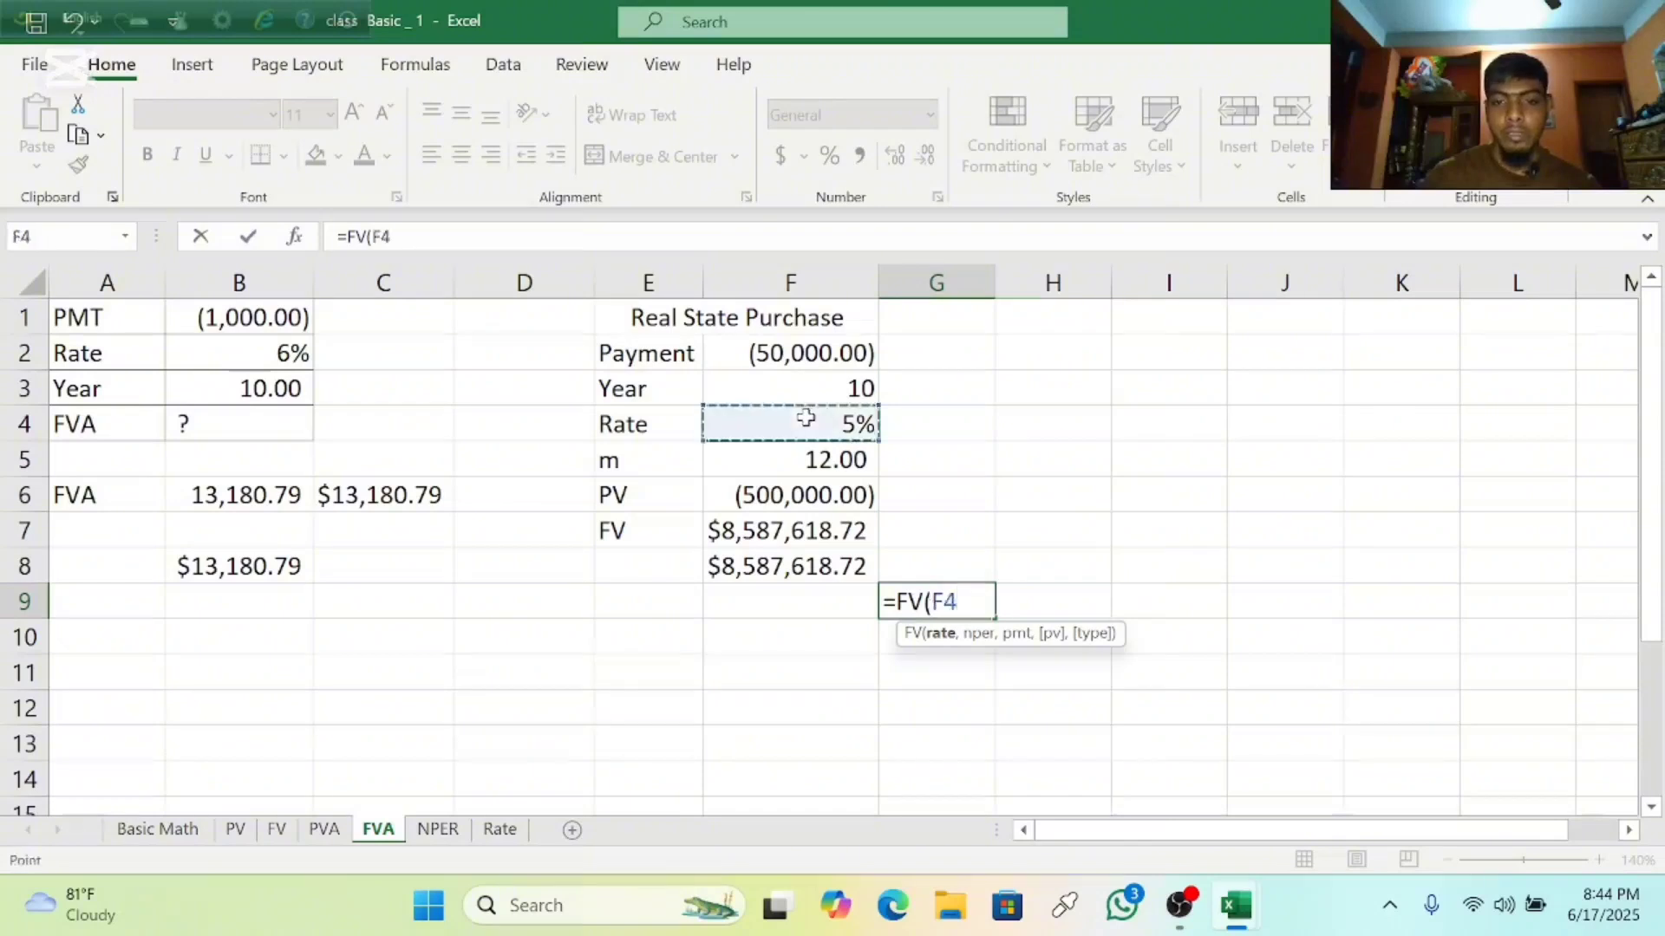
pyautogui.write('/')
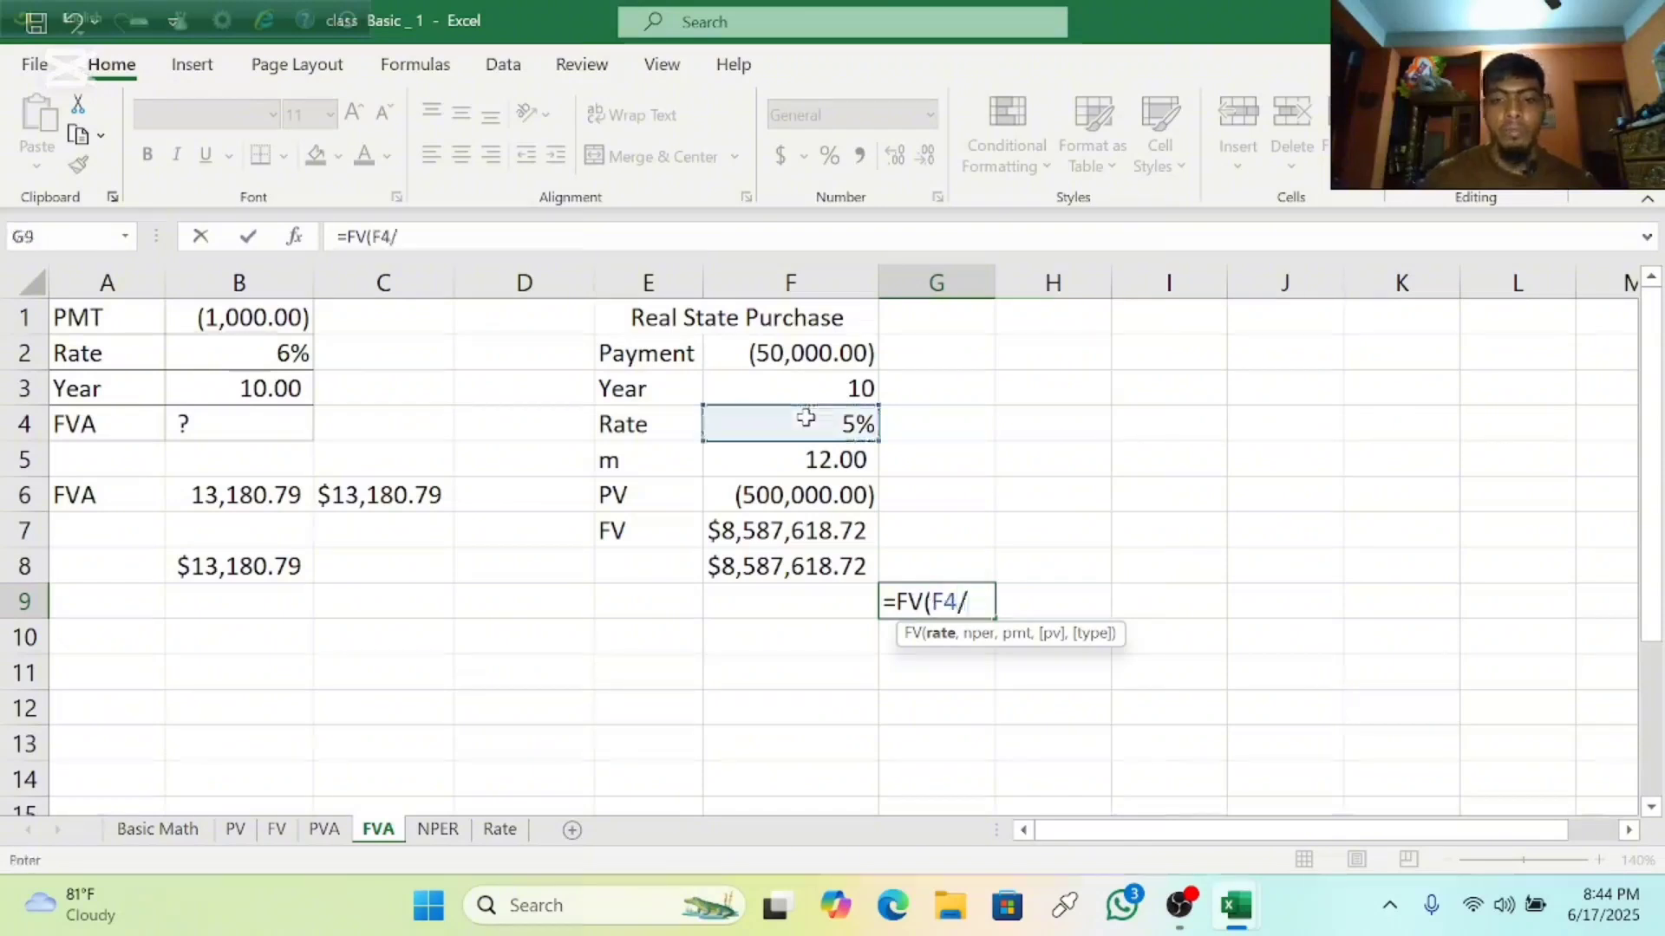
pyautogui.click(807, 464)
pyautogui.write(',')
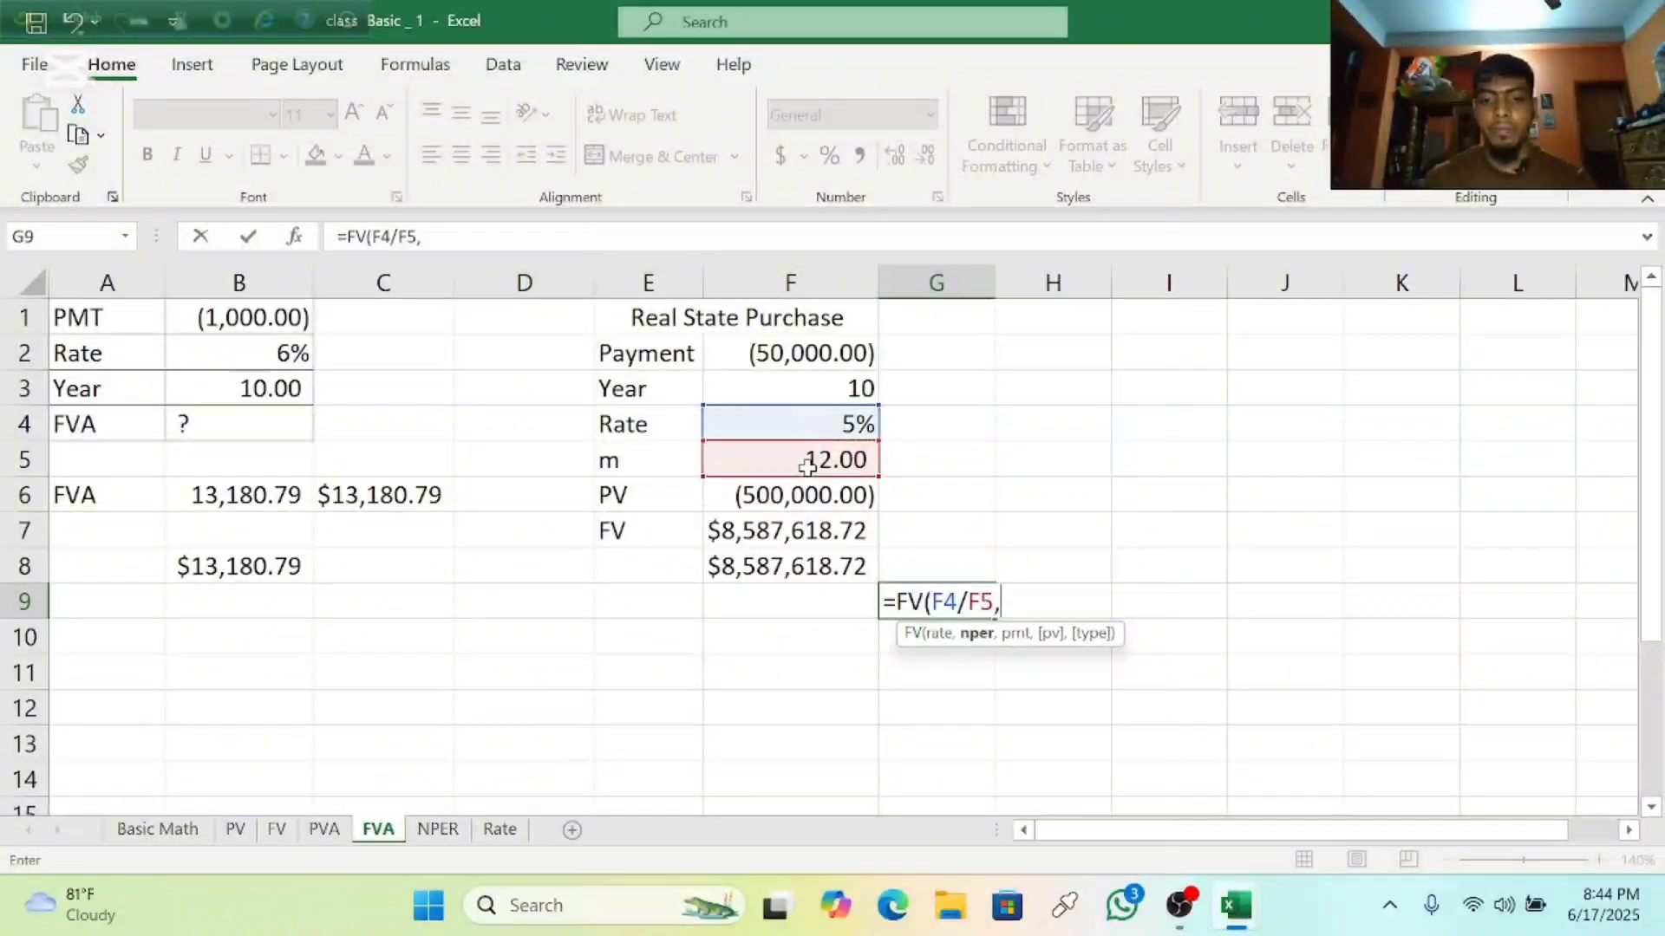
# Complete the FV formula in G9 with F3*F5 as the number of periods, F2 as the payment and F6 as the present value.
pyautogui.click(780, 395)
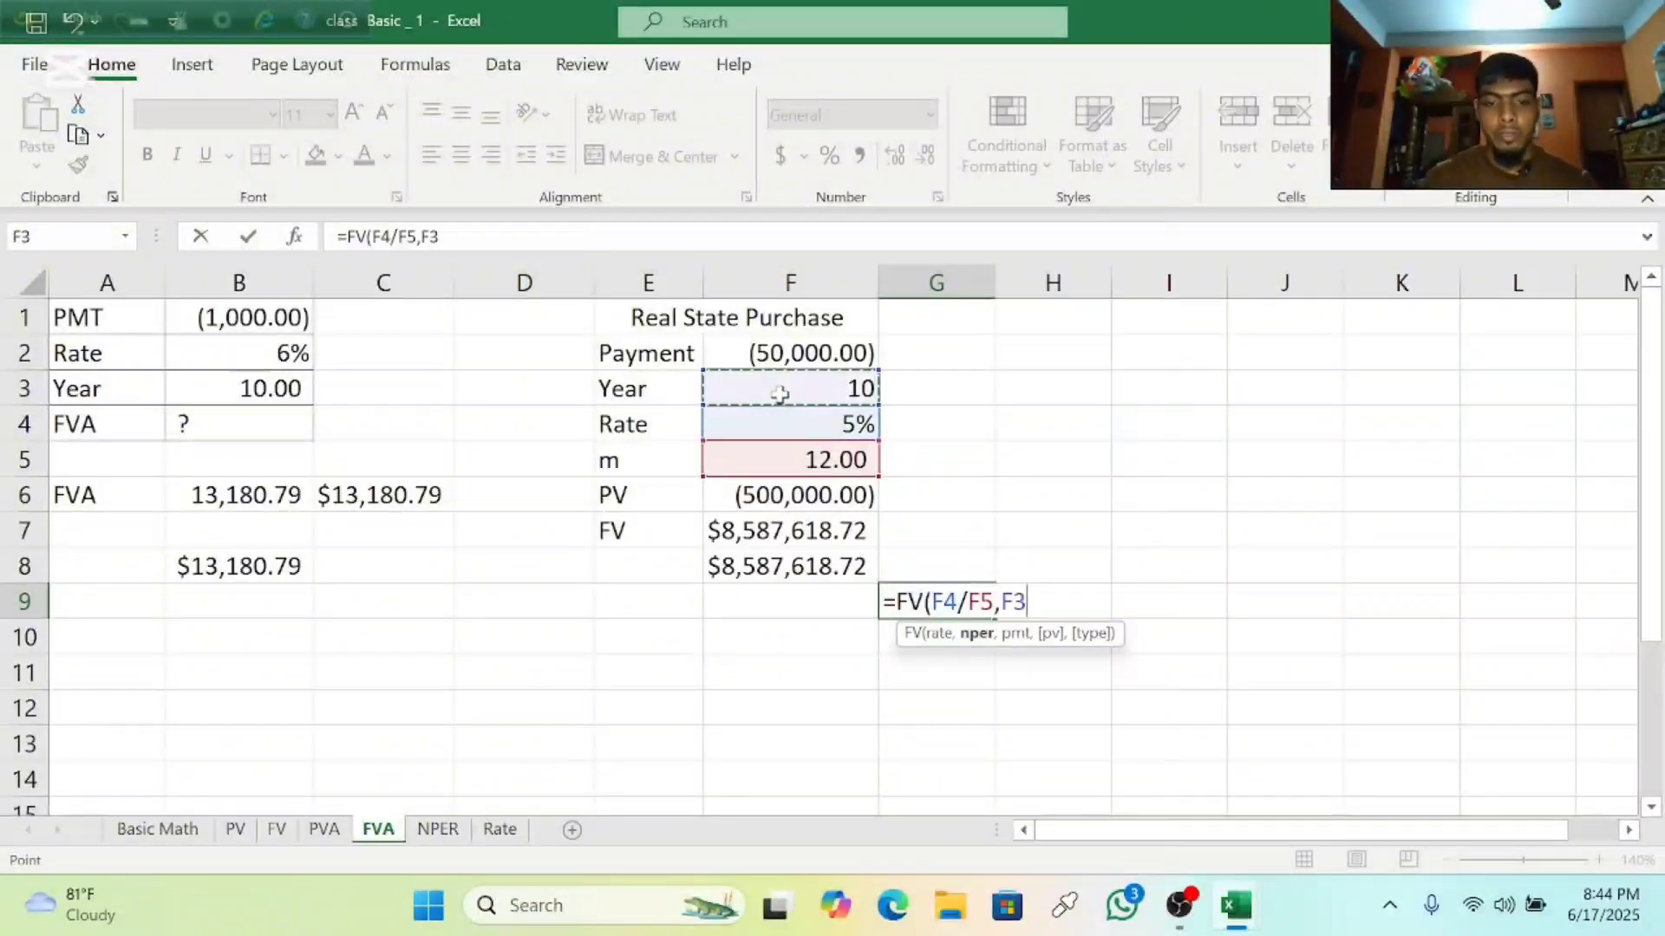
pyautogui.write('*')
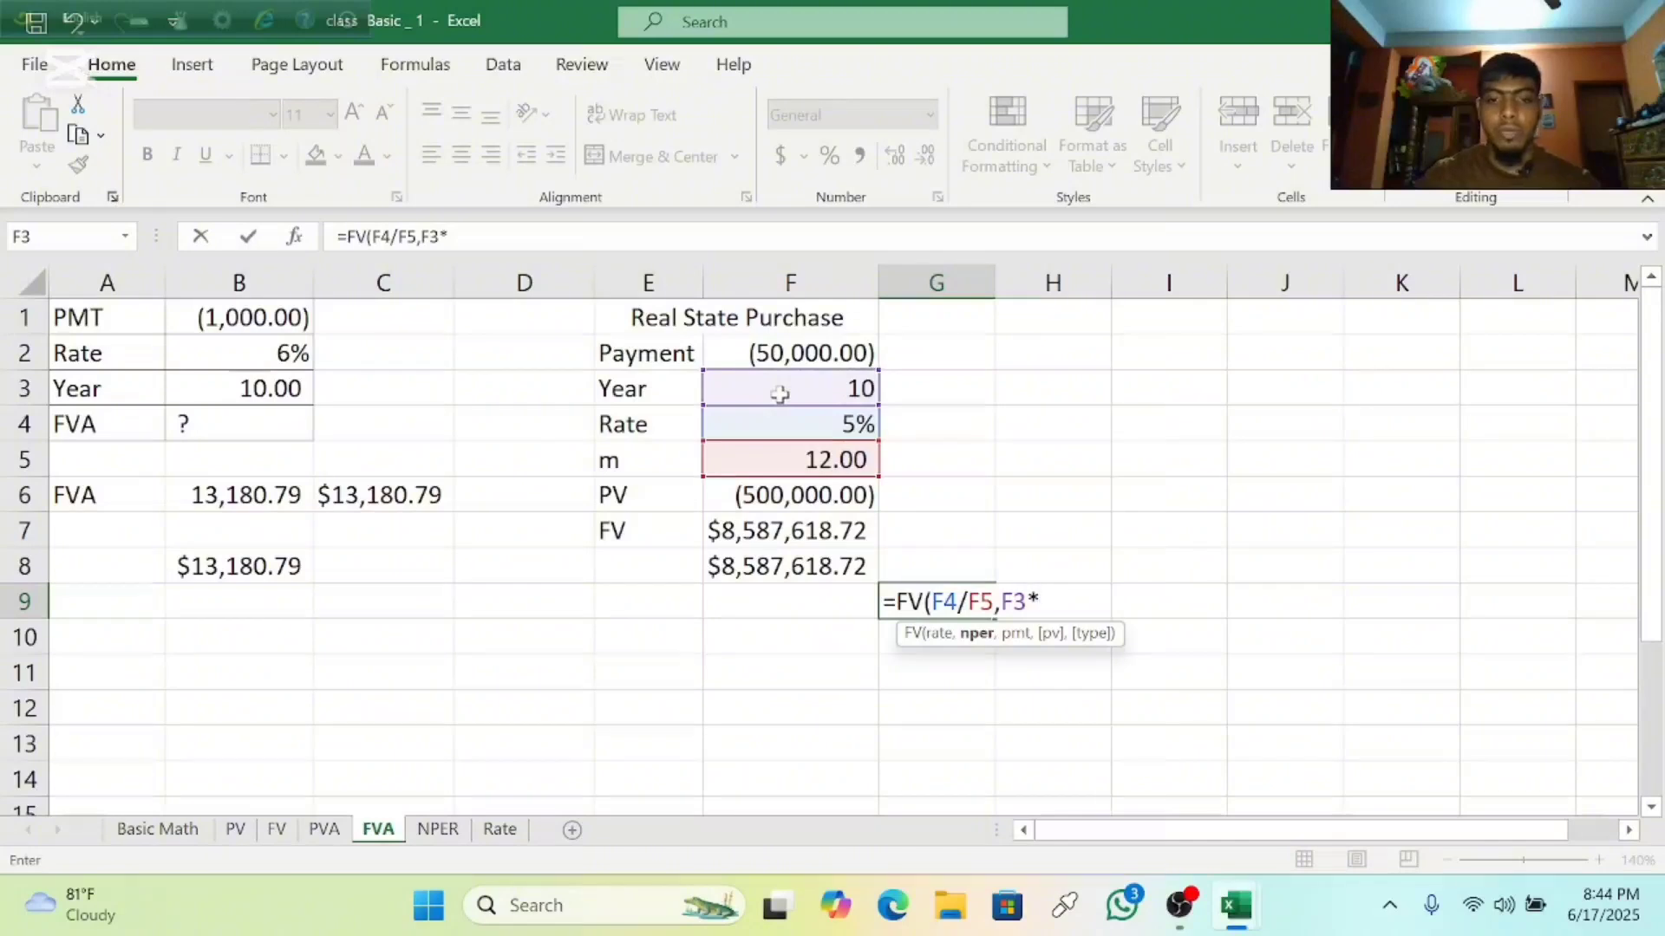
pyautogui.click(846, 462)
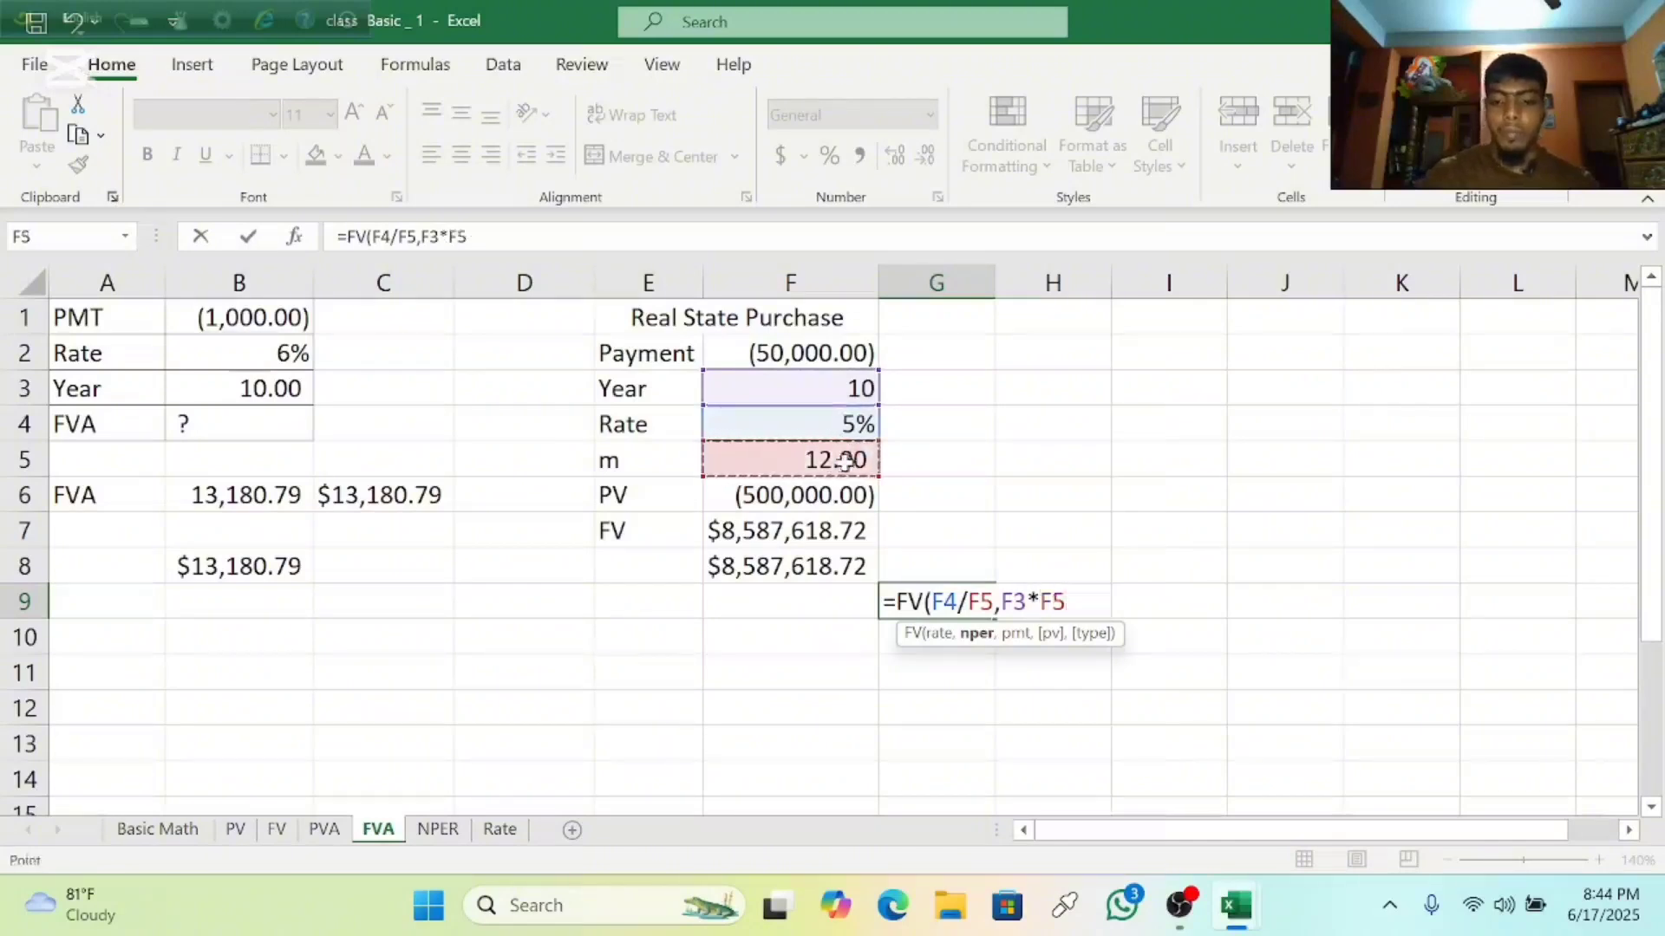
pyautogui.write(',')
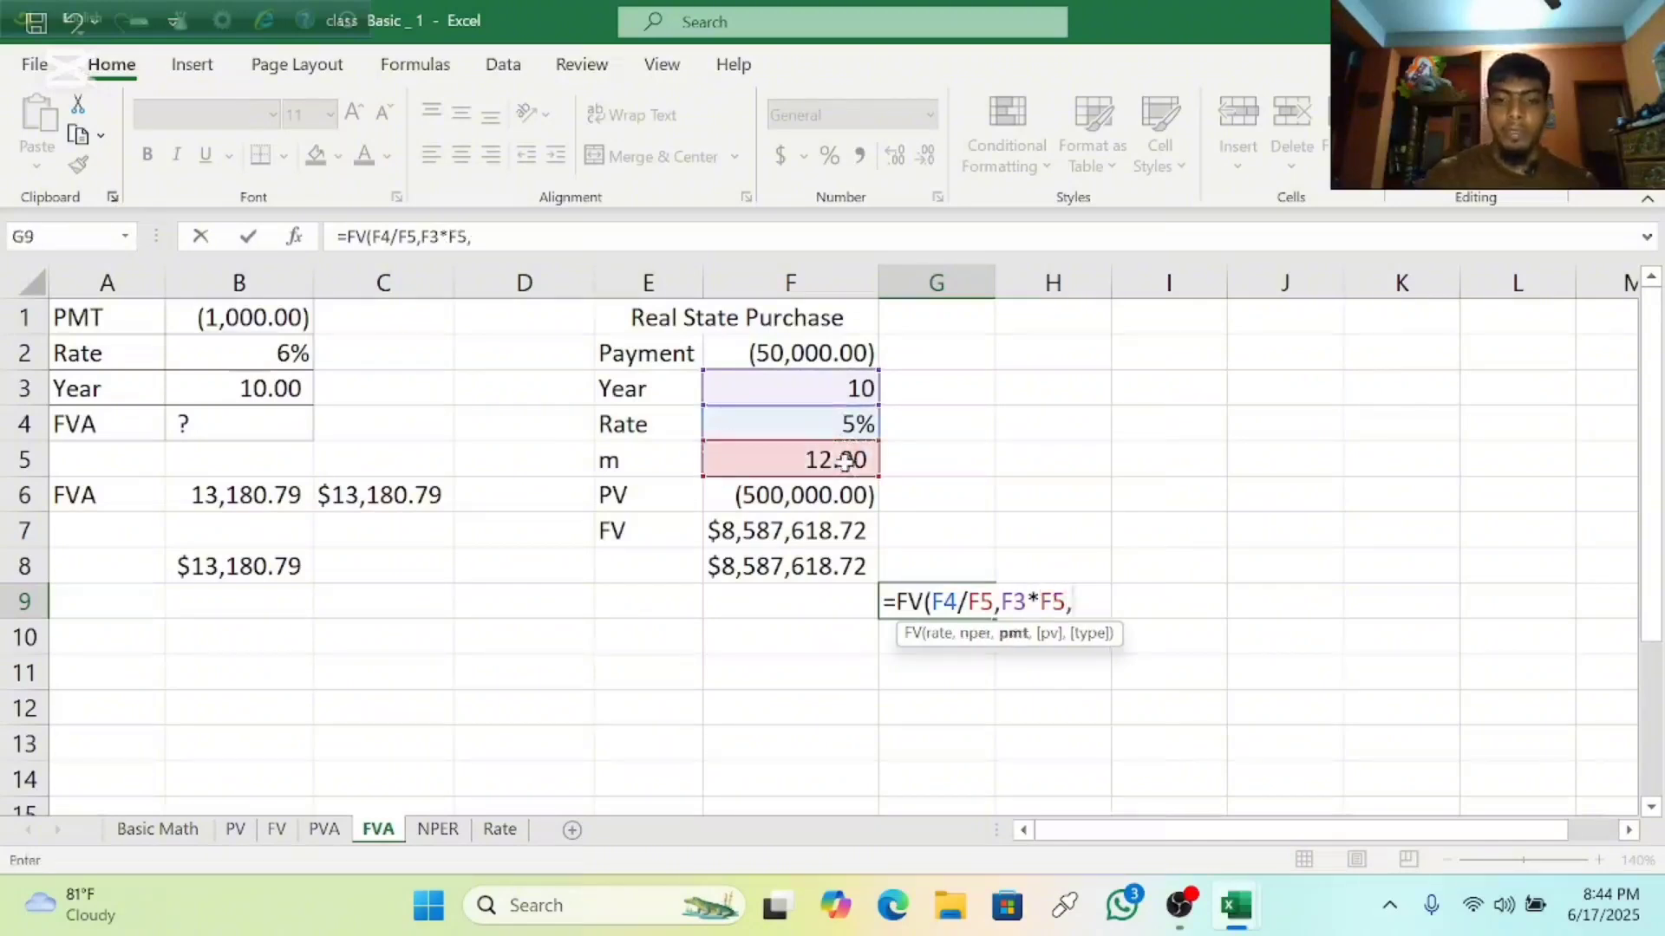
pyautogui.click(767, 356)
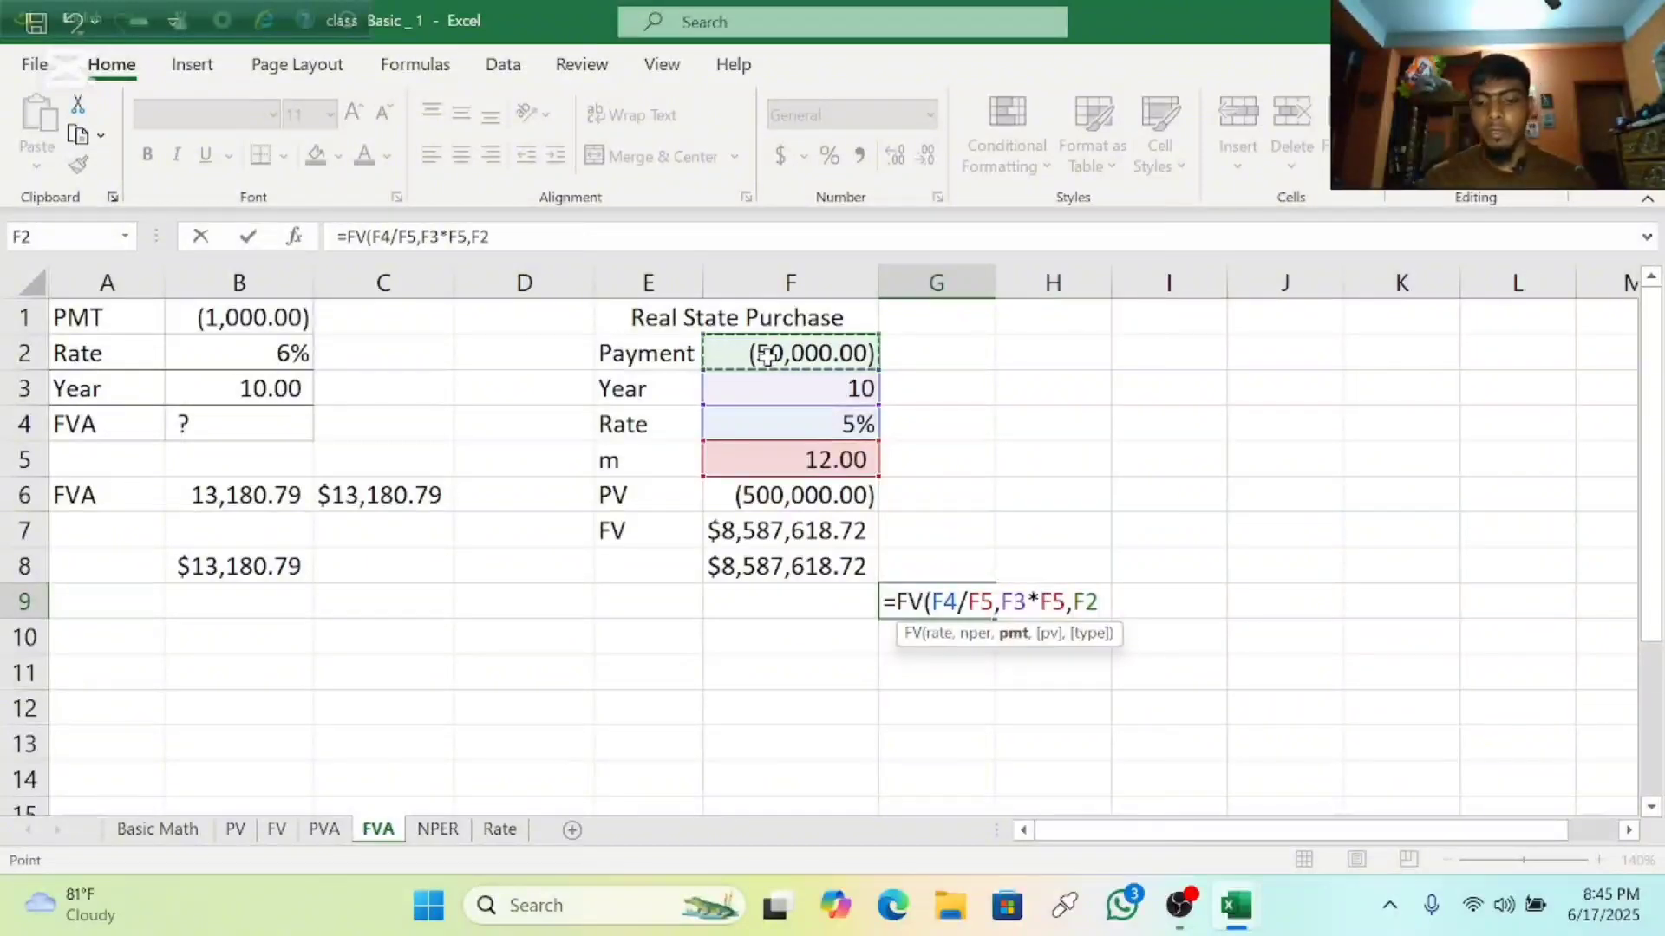
pyautogui.write(',')
pyautogui.click(791, 501)
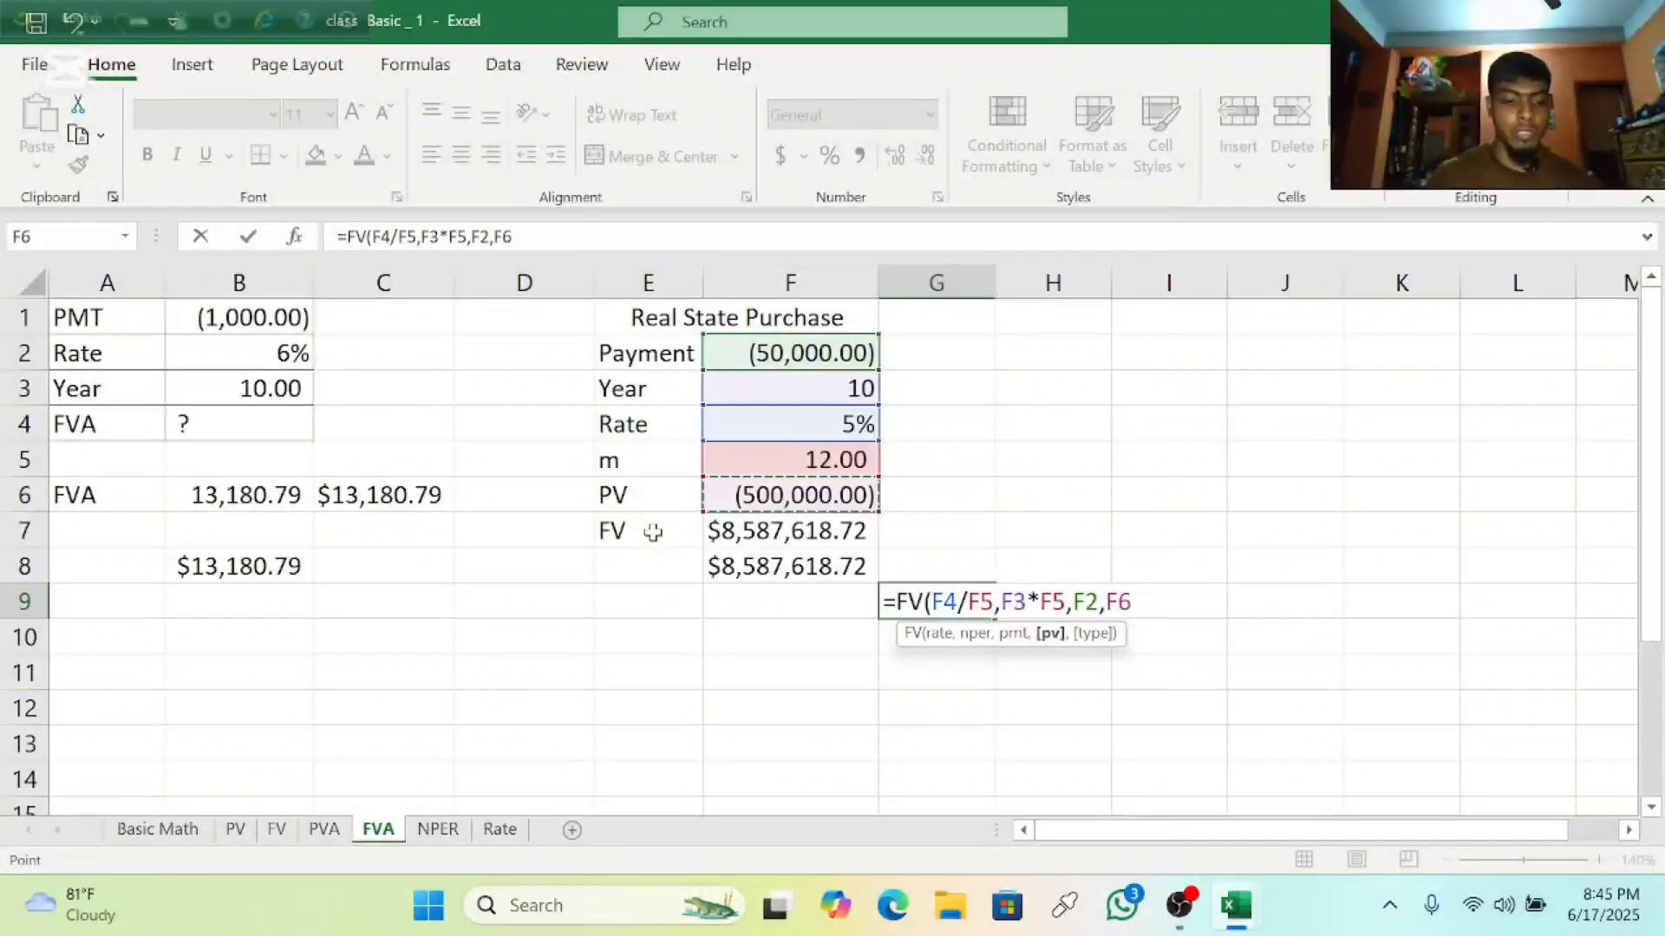
pyautogui.write(')')
pyautogui.press('Return')
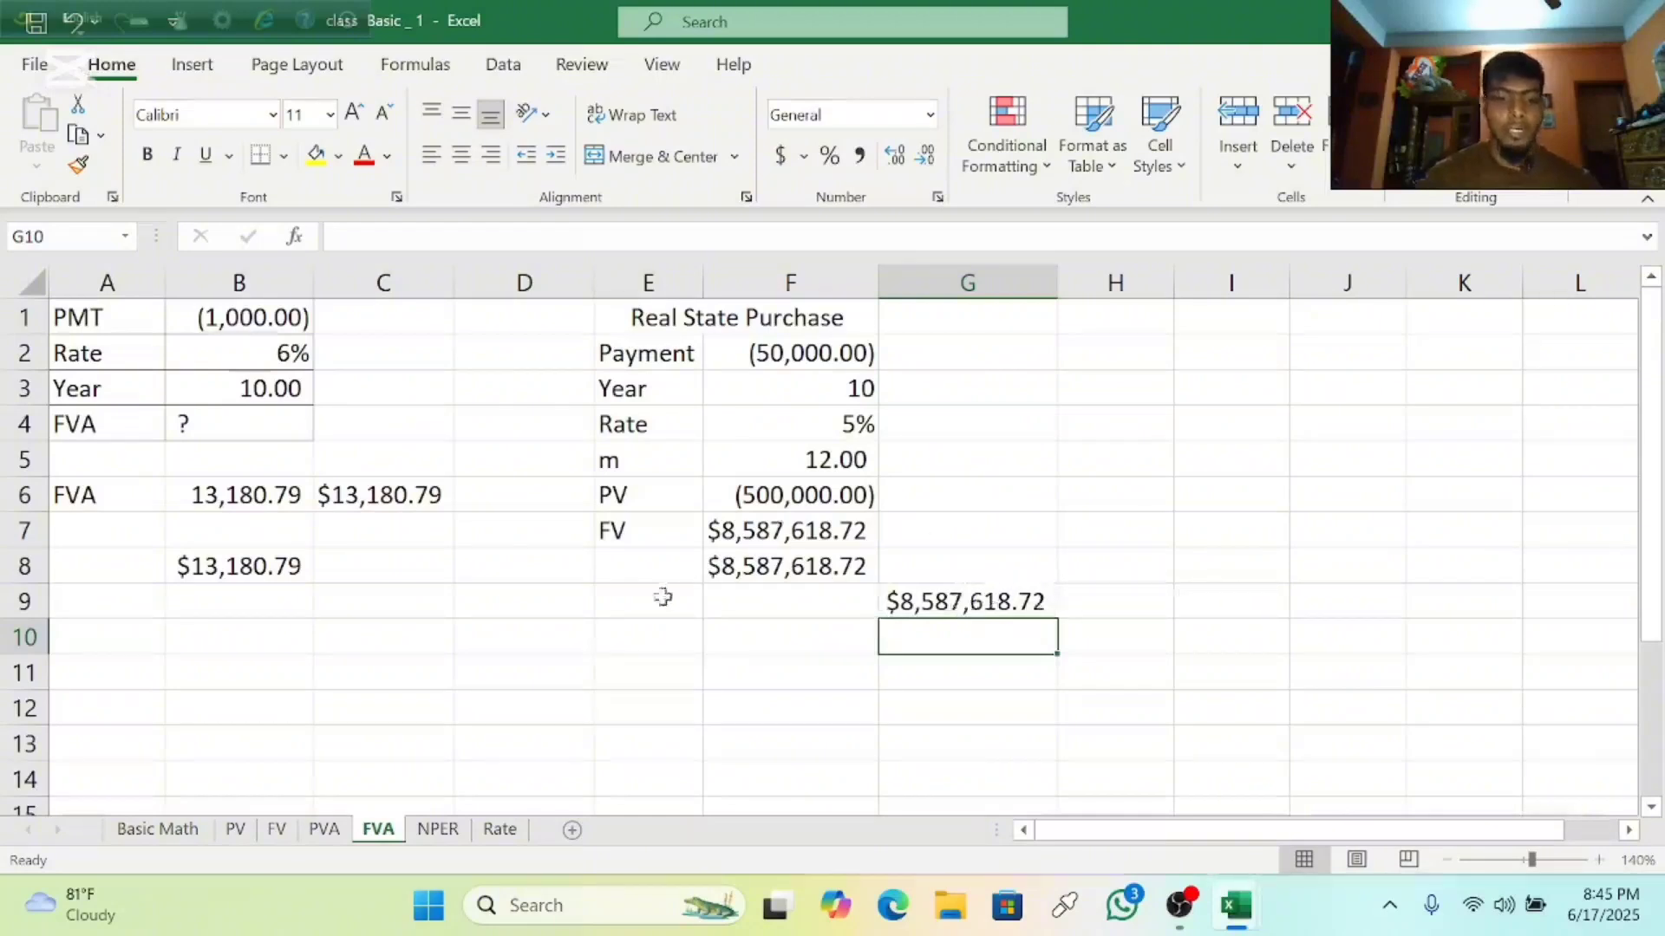
# Switch to the NPER sheet and zoom it out to 170%.
pyautogui.click(435, 838)
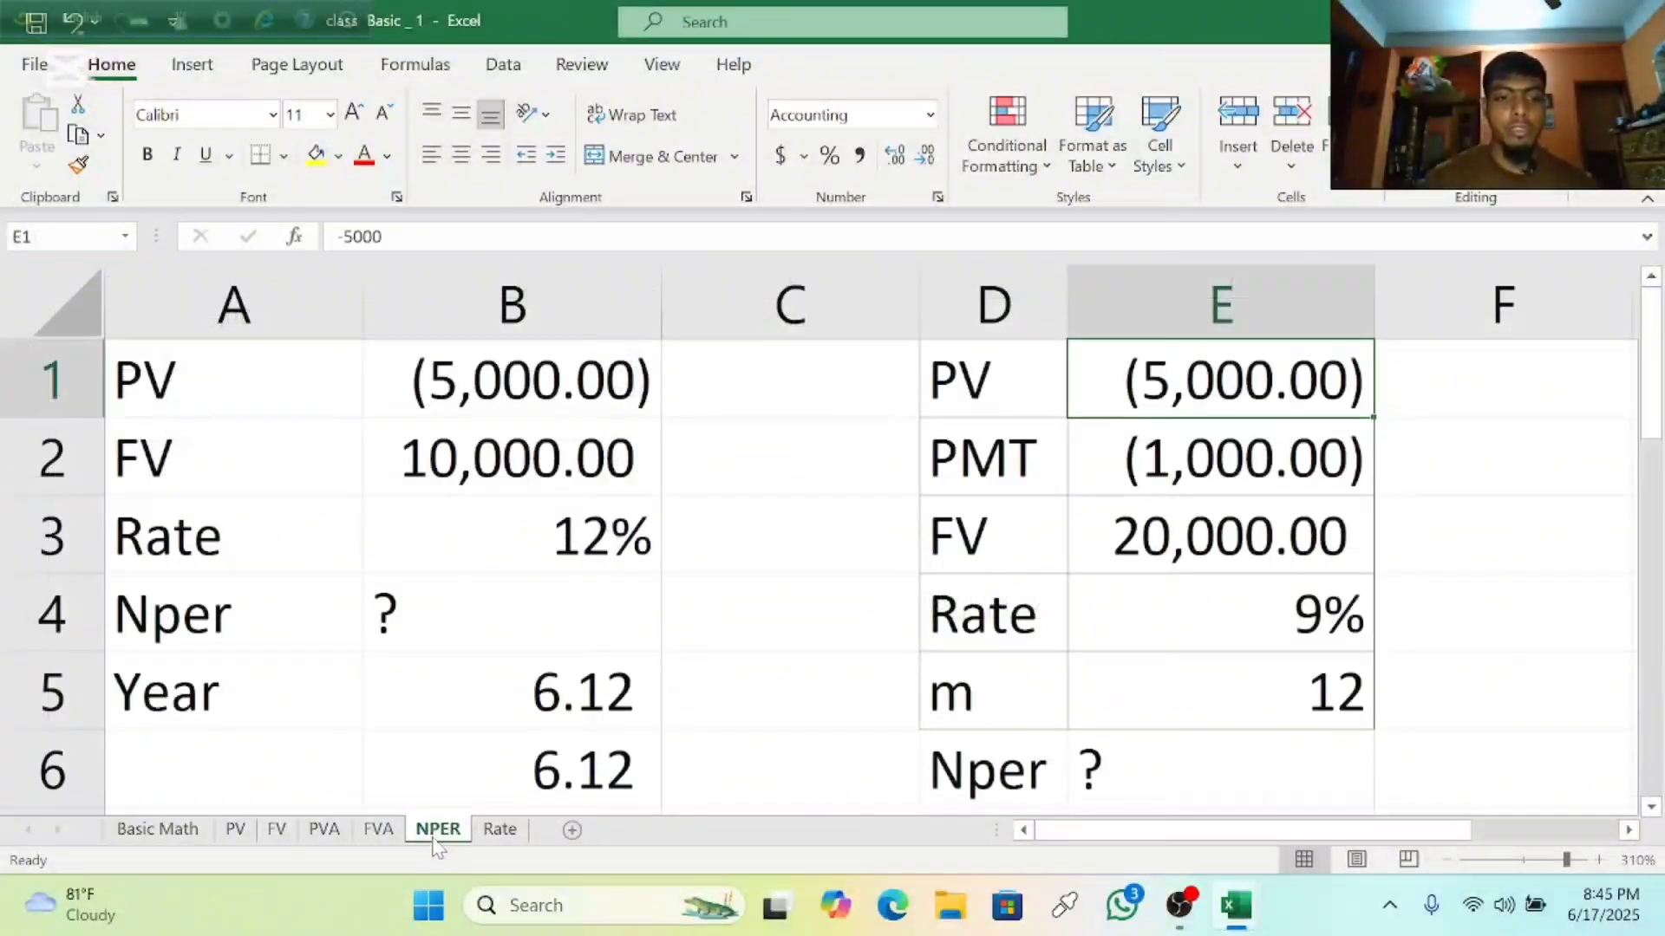
pyautogui.click(1444, 860)
pyautogui.click(1444, 860)
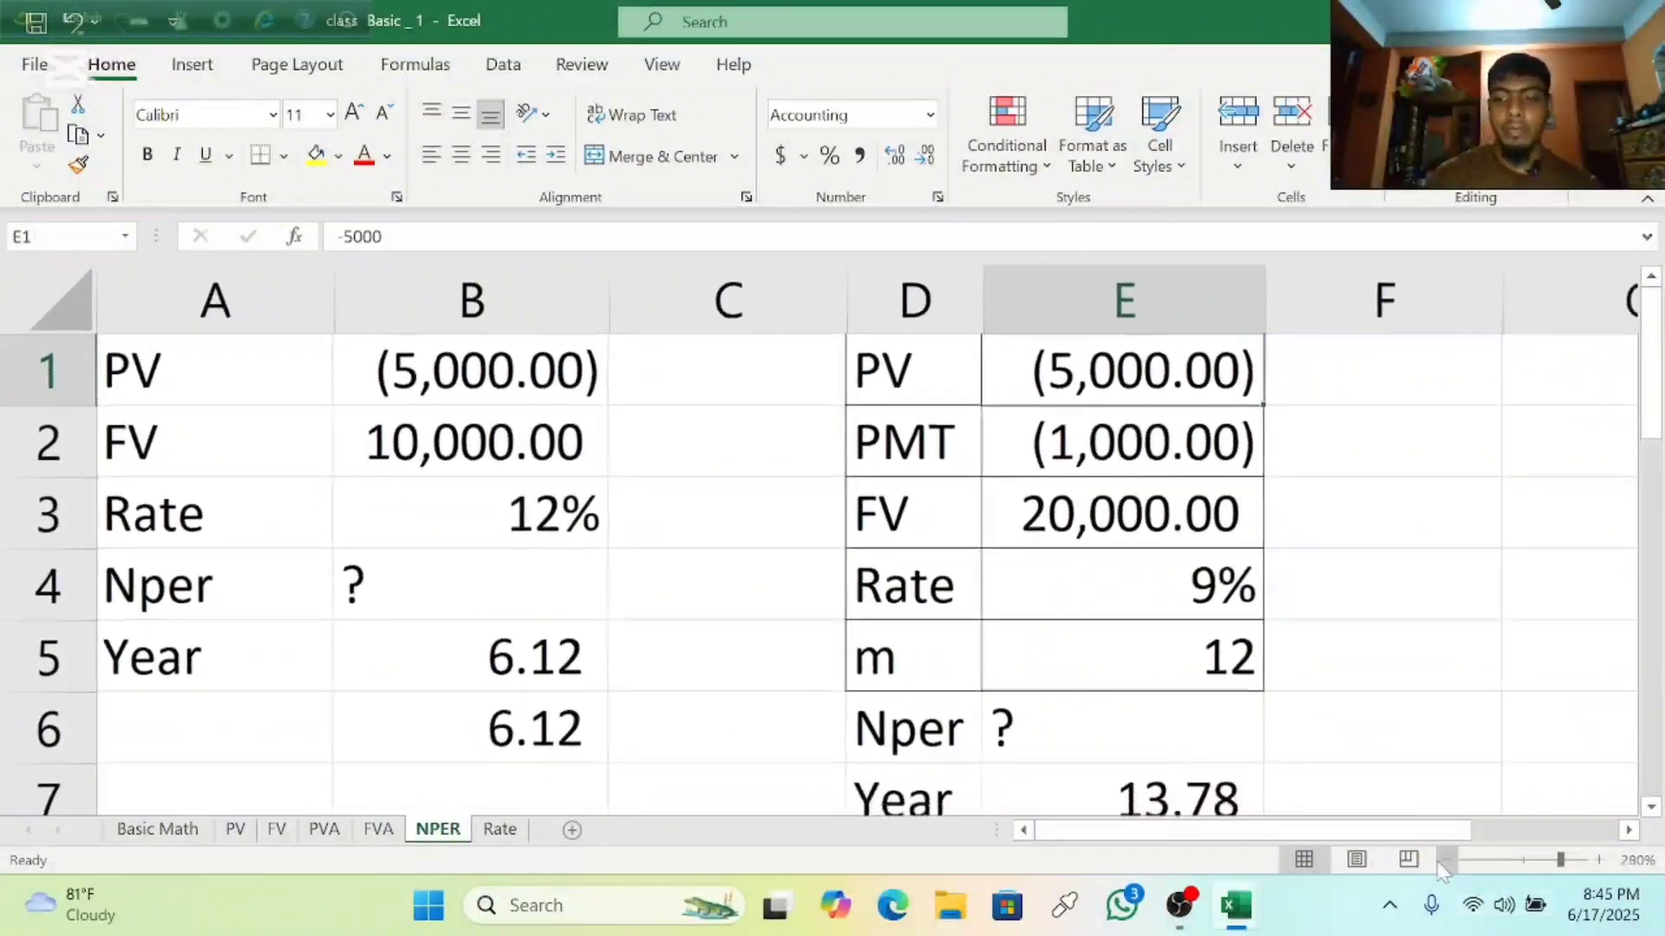
pyautogui.click(1444, 860)
pyautogui.click(1443, 861)
pyautogui.click(1444, 860)
pyautogui.click(1443, 860)
pyautogui.click(1444, 860)
pyautogui.click(1444, 860)
pyautogui.click(1444, 861)
pyautogui.click(1444, 860)
pyautogui.click(1444, 860)
pyautogui.click(1443, 860)
pyautogui.click(1443, 861)
pyautogui.click(1444, 861)
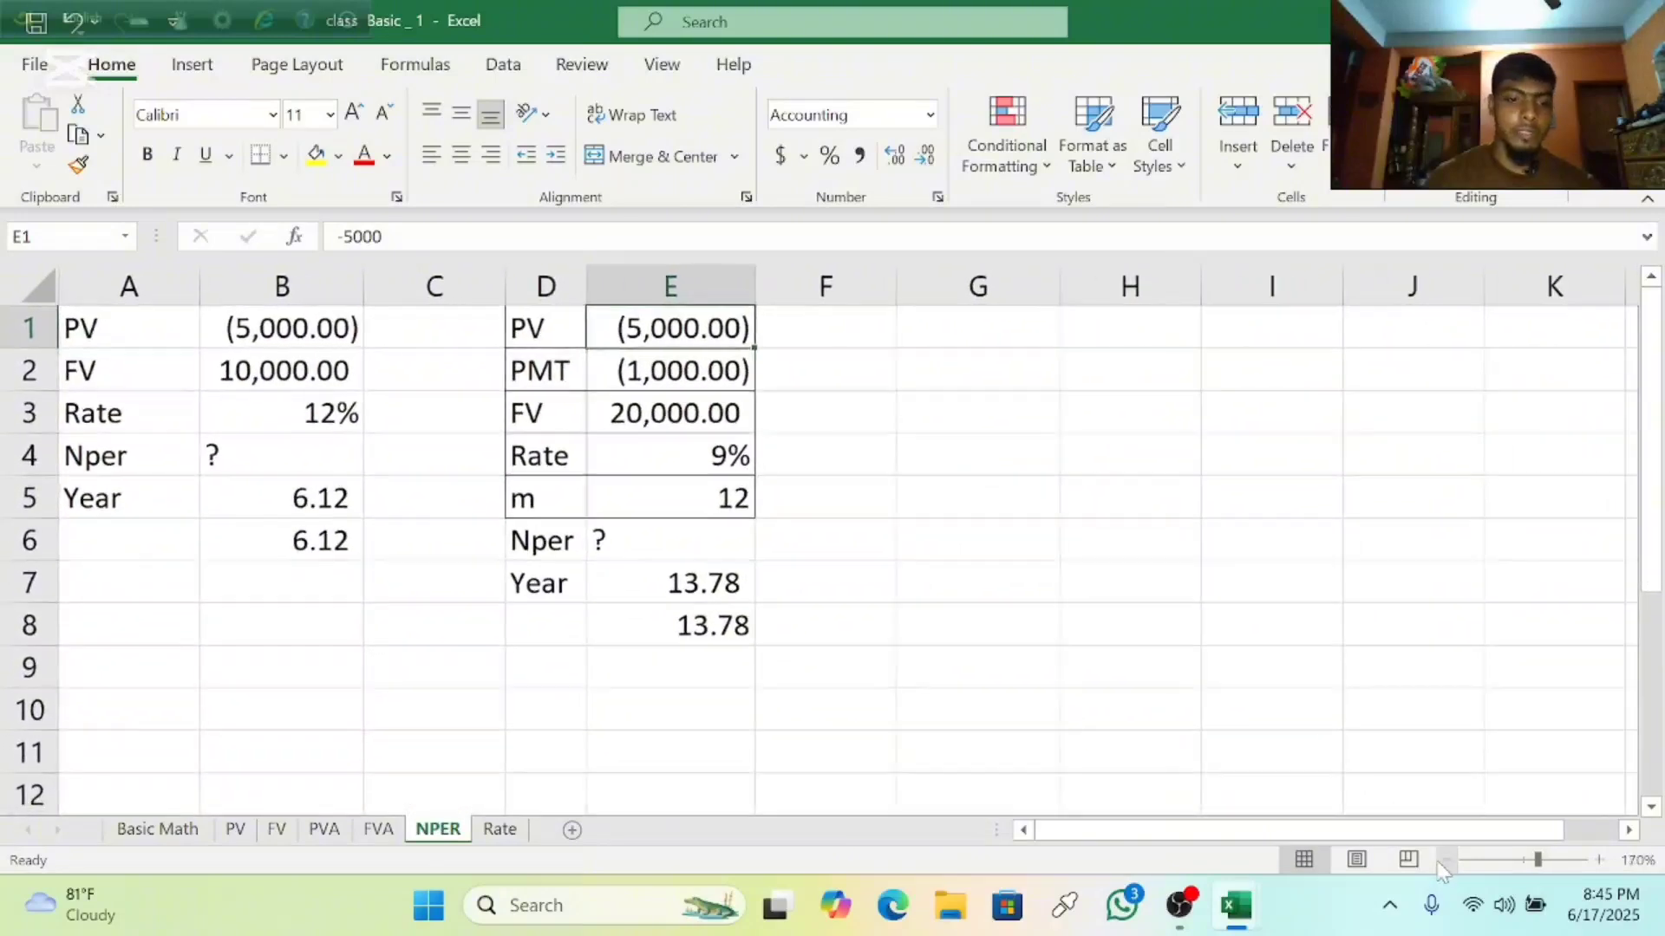
# Start an NPER formula in cell B8 with B3 as the rate and 0 as the payment.
pyautogui.click(252, 595)
pyautogui.click(264, 630)
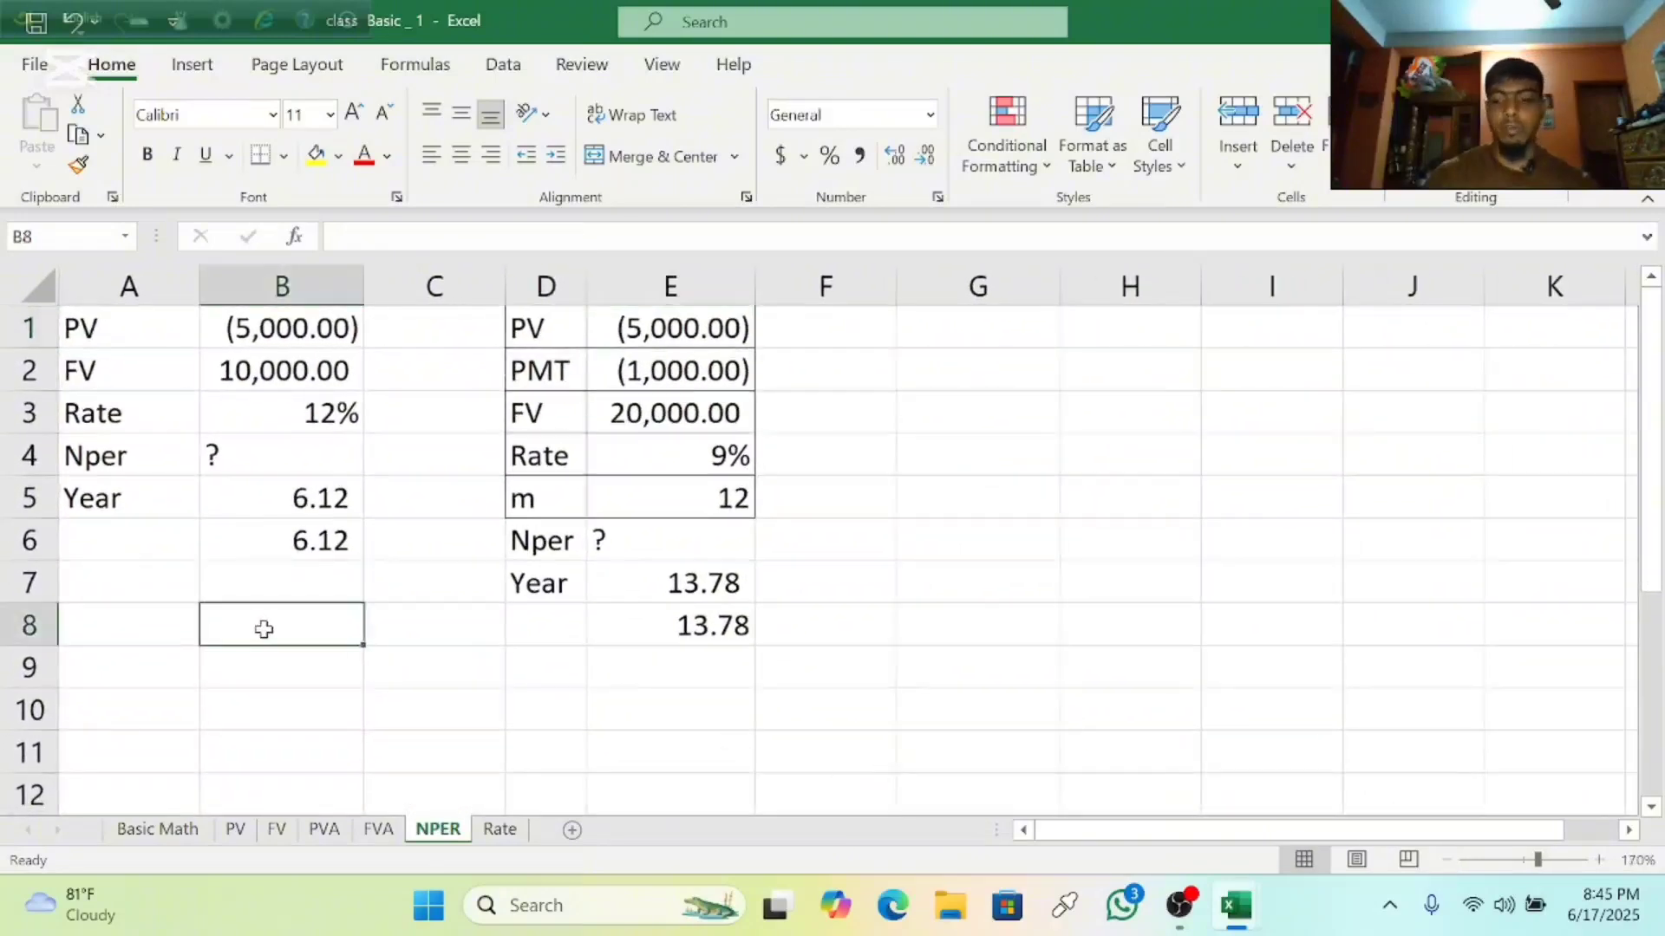
pyautogui.write('=n')
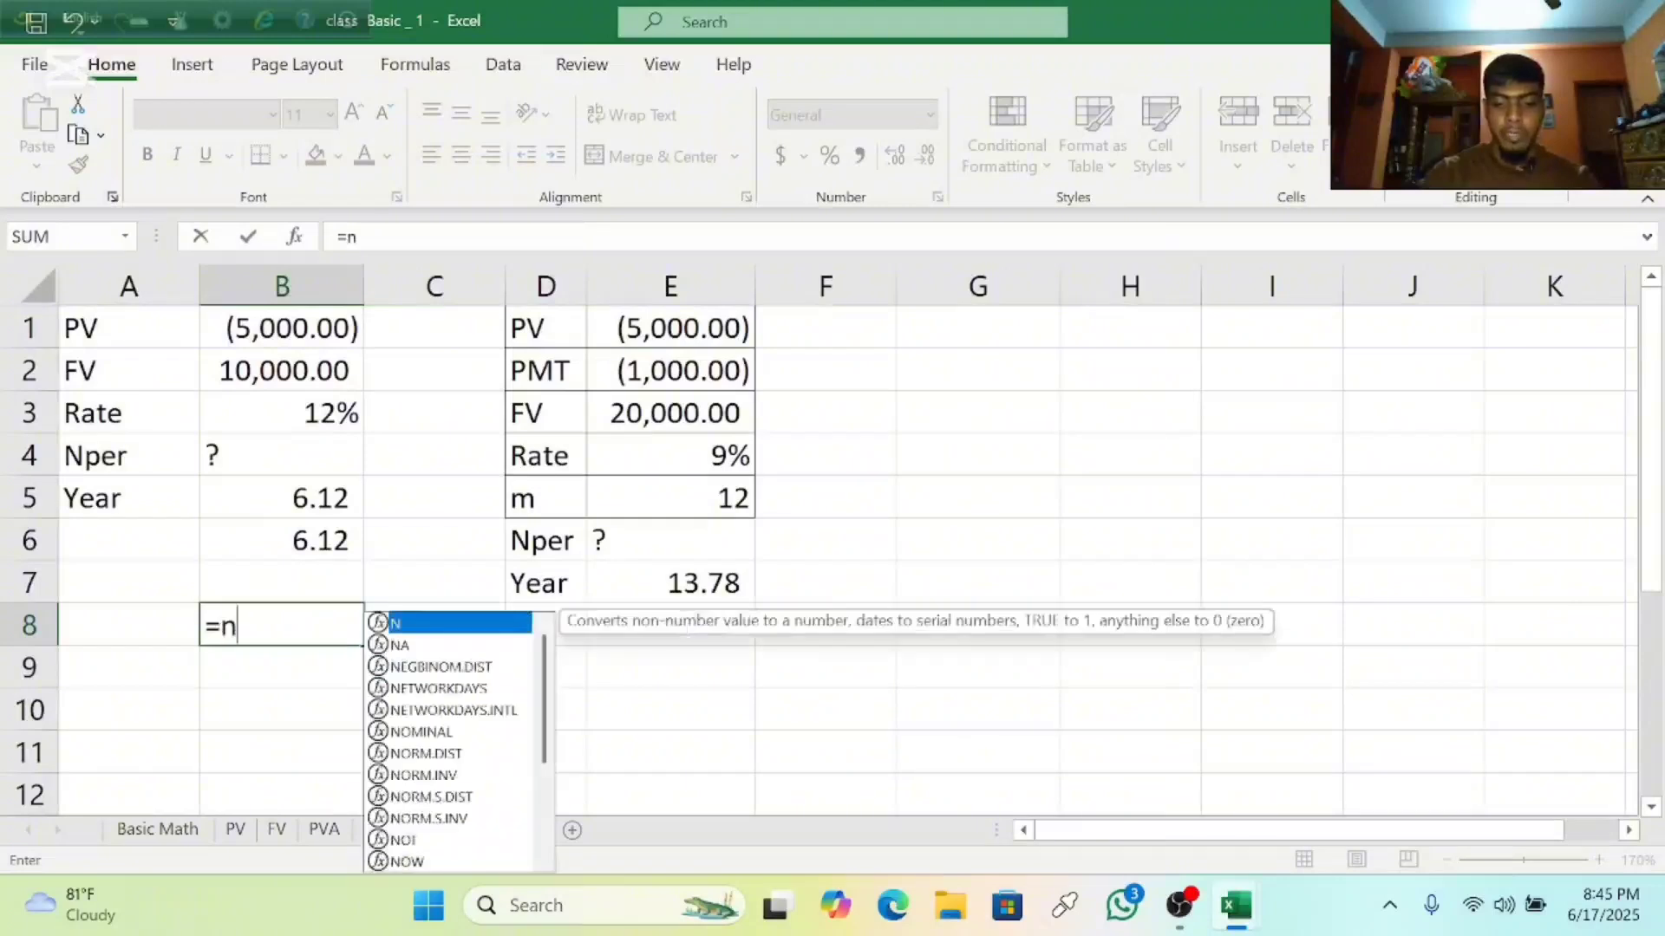
pyautogui.write('pe')
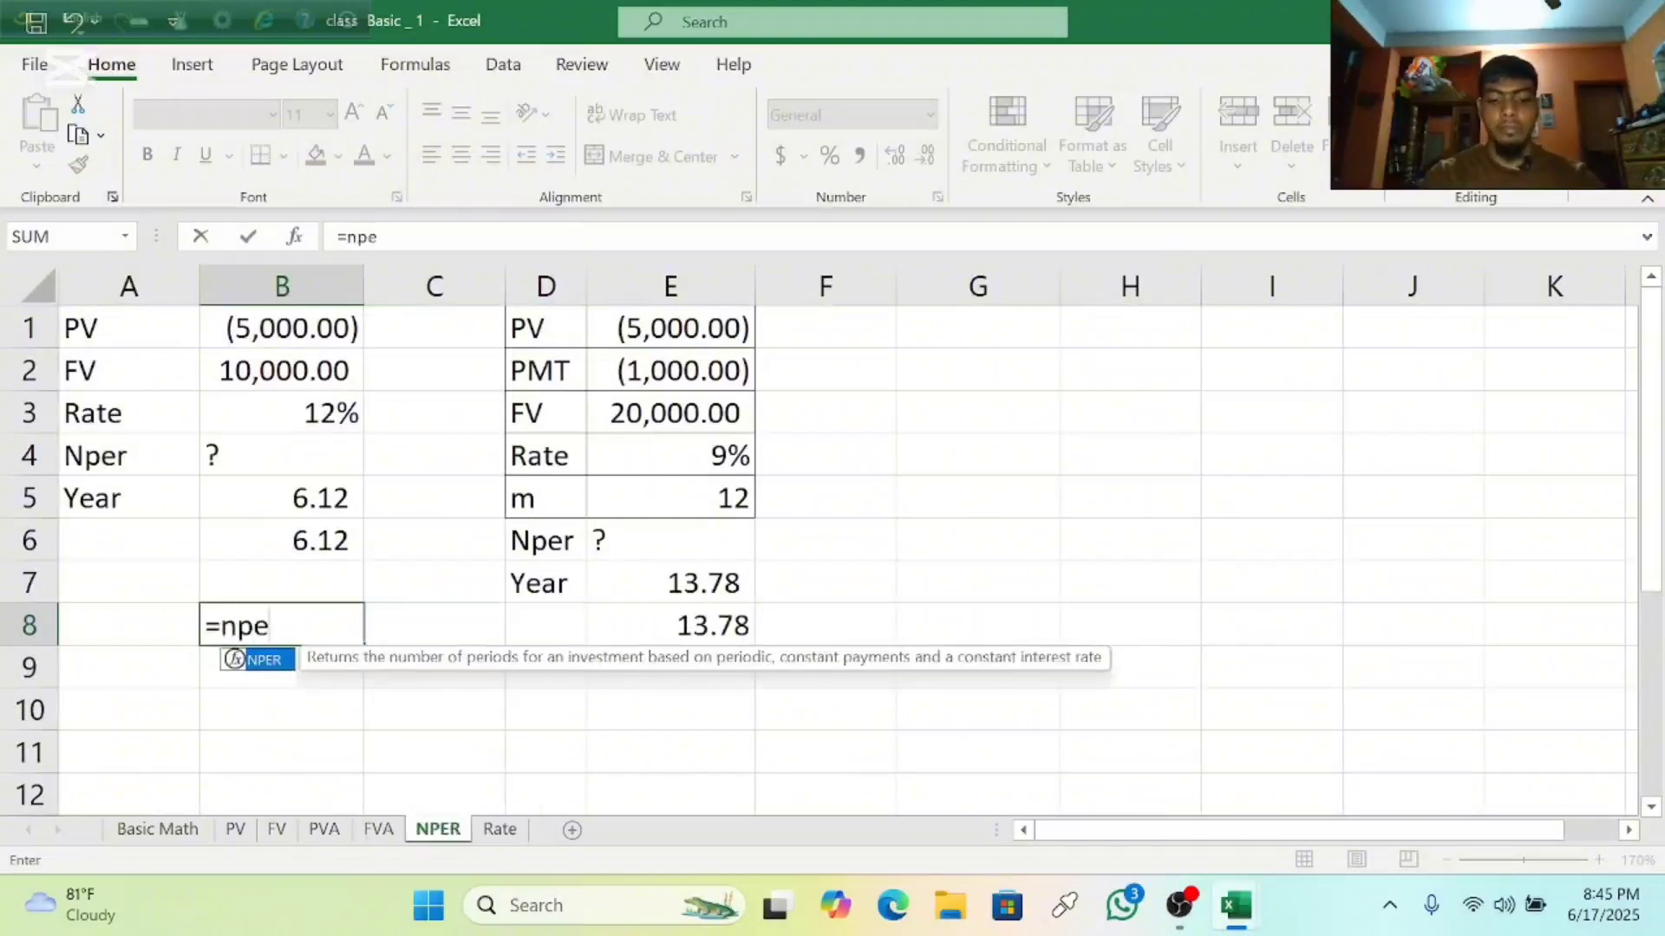
pyautogui.write('r')
pyautogui.press('Tab')
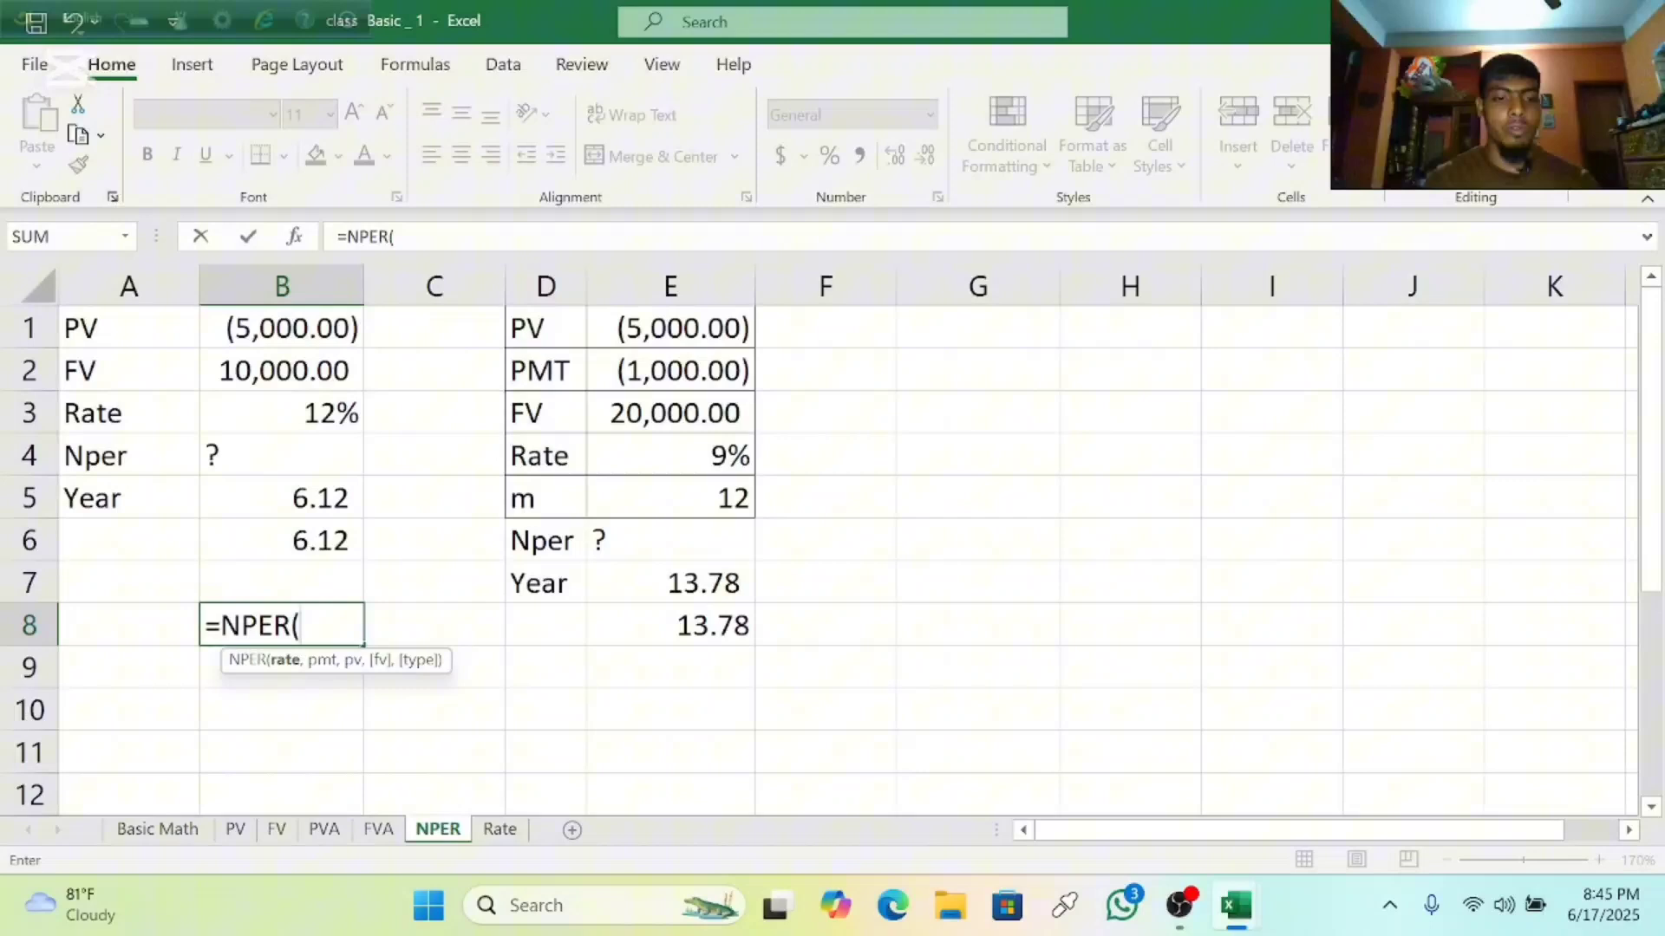
pyautogui.click(267, 414)
pyautogui.write(',')
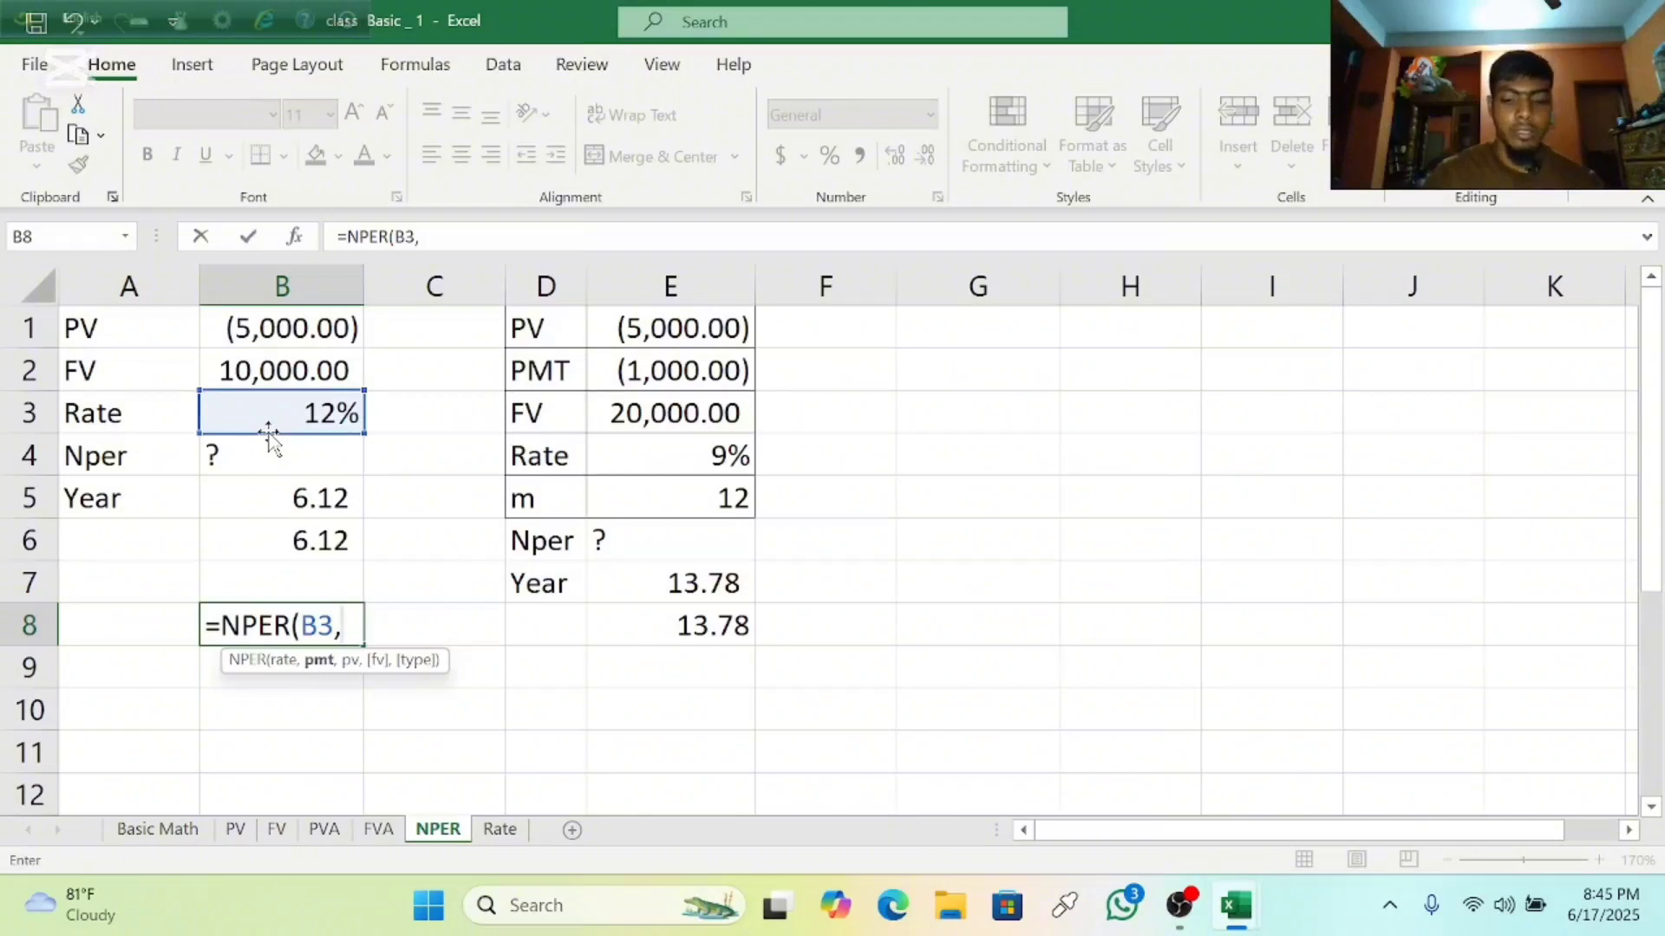
pyautogui.write('0')
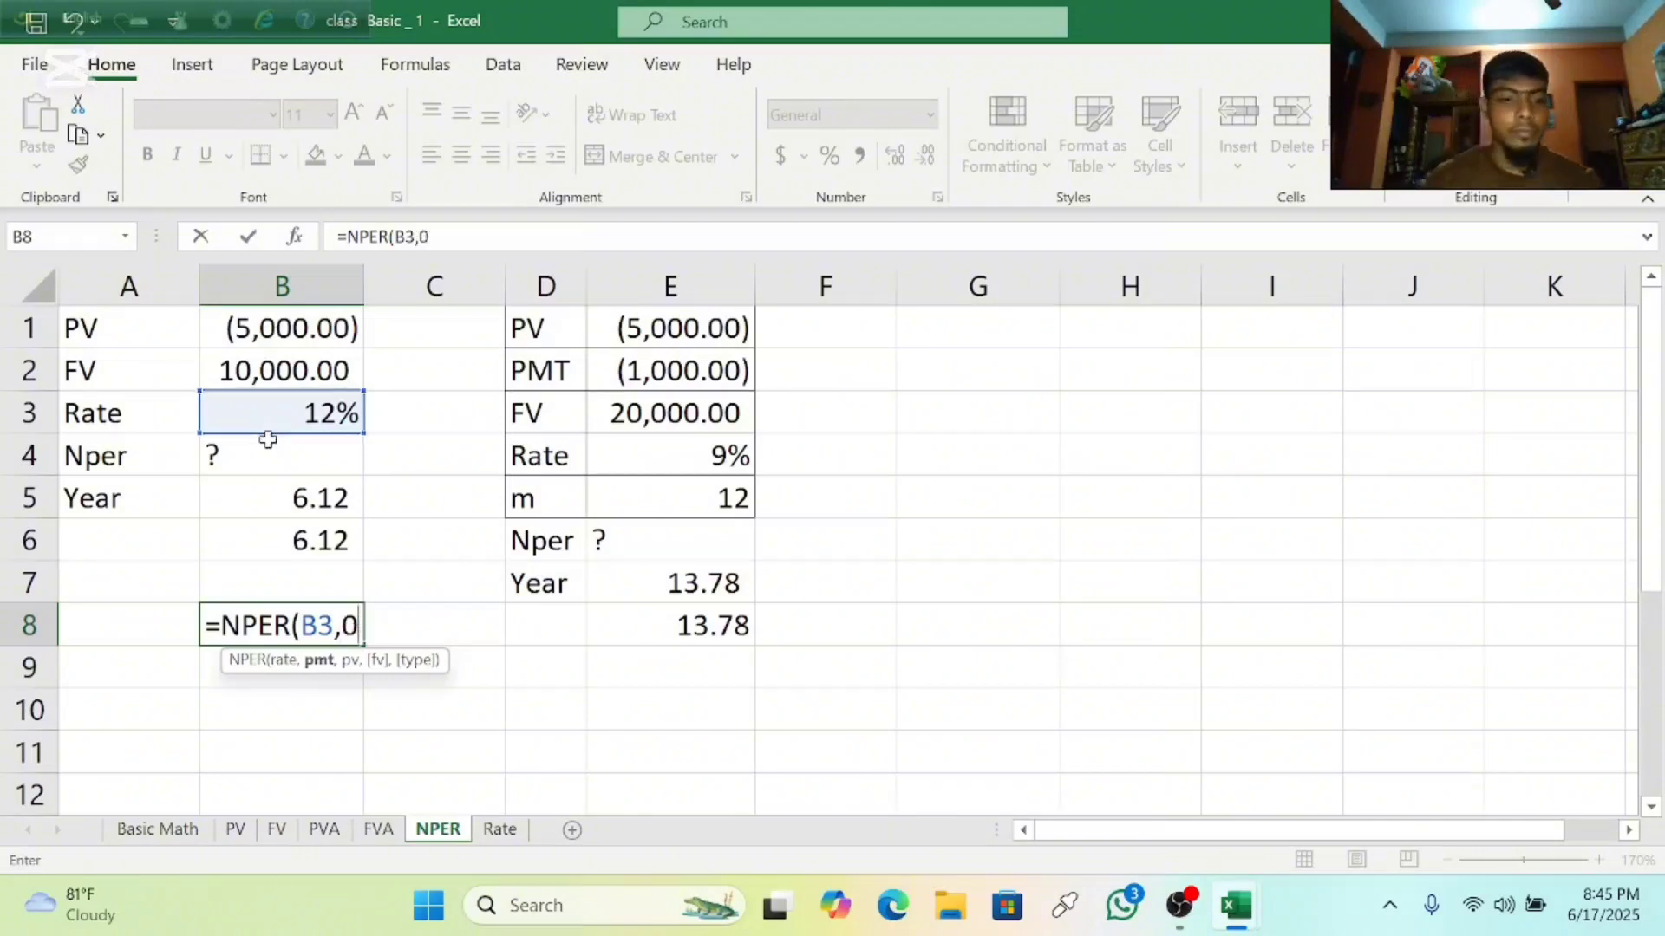
pyautogui.write(',')
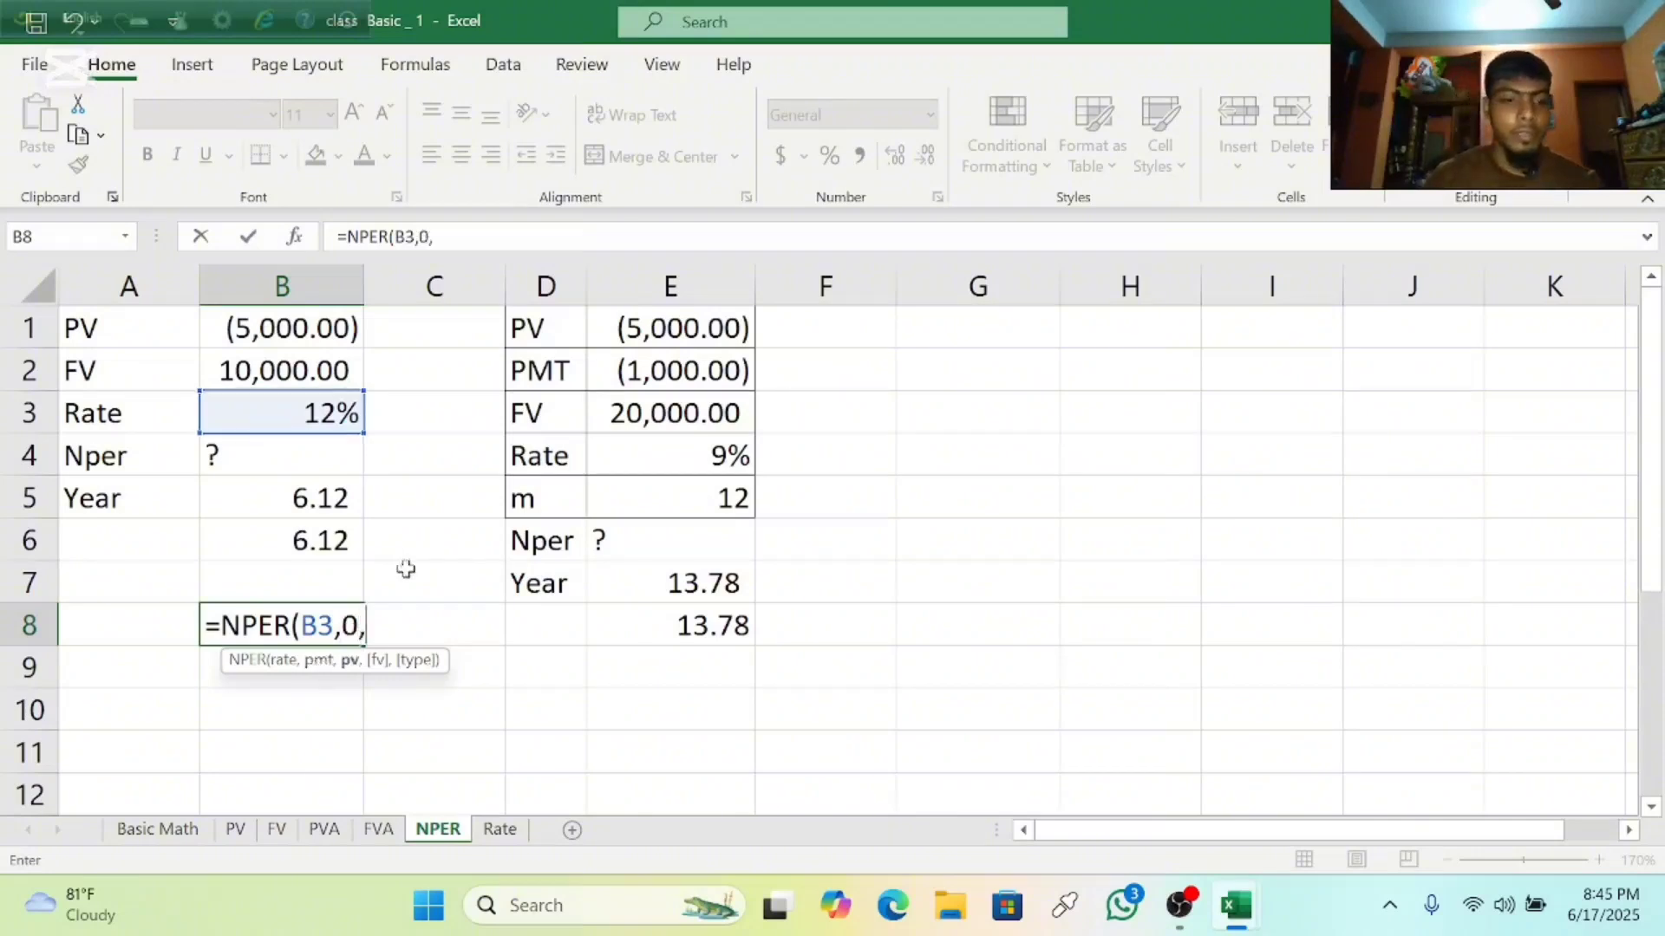
# Complete the NPER formula in B8 with B1 as the present value and B2 as the future value.
pyautogui.click(280, 327)
pyautogui.write(',')
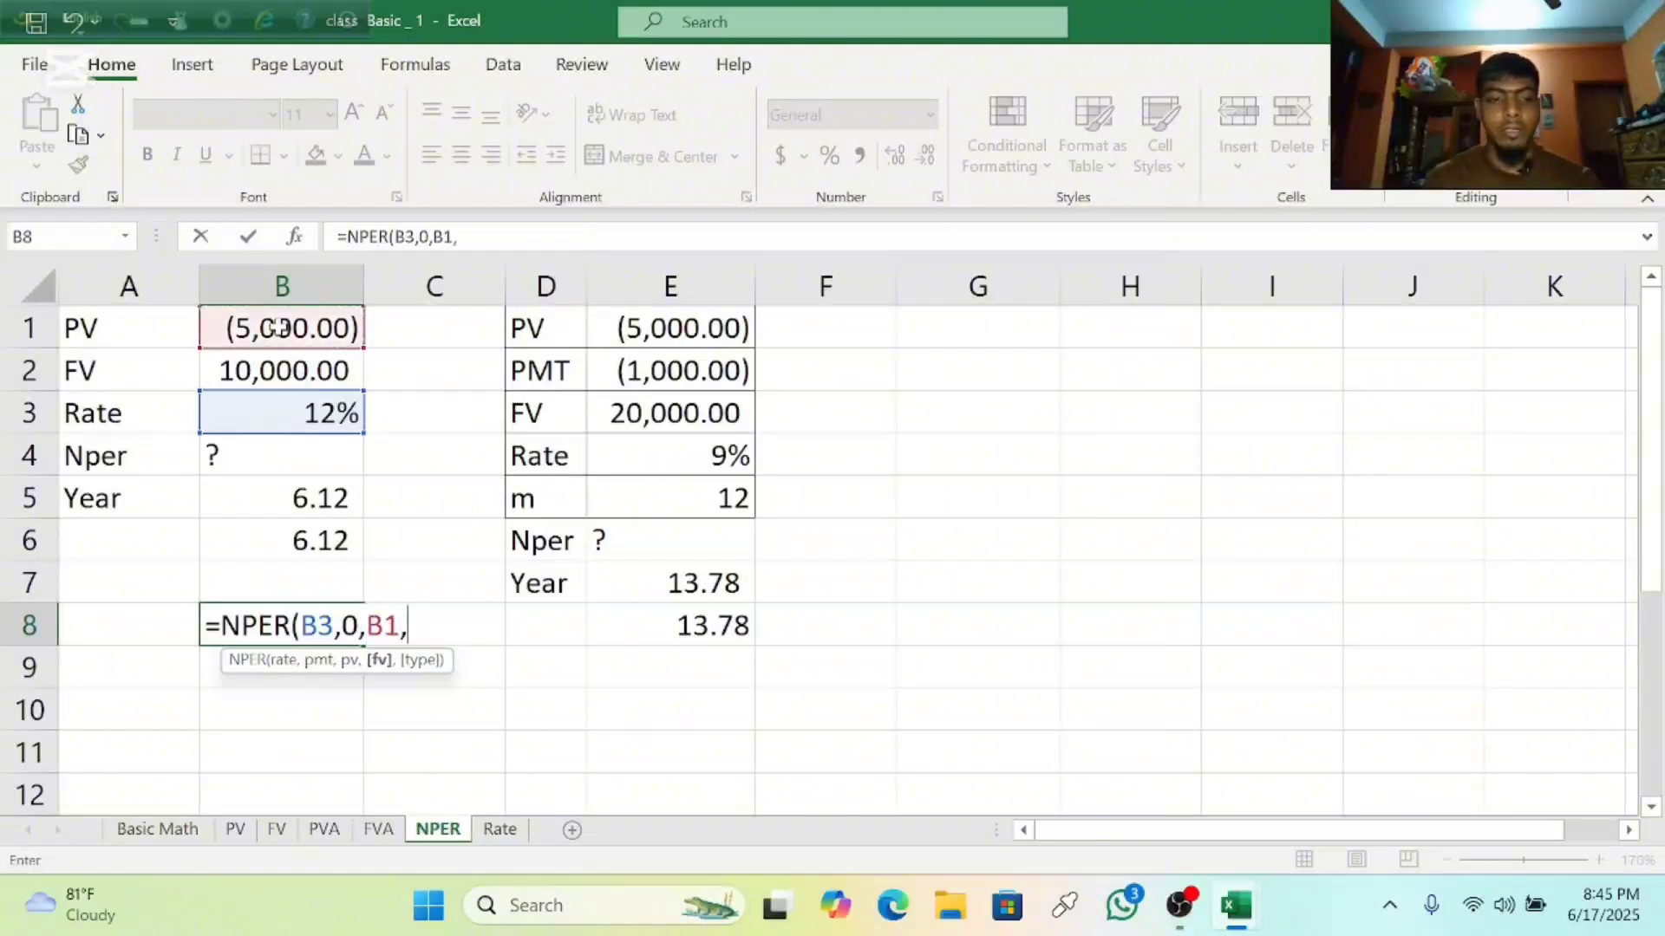
pyautogui.click(276, 371)
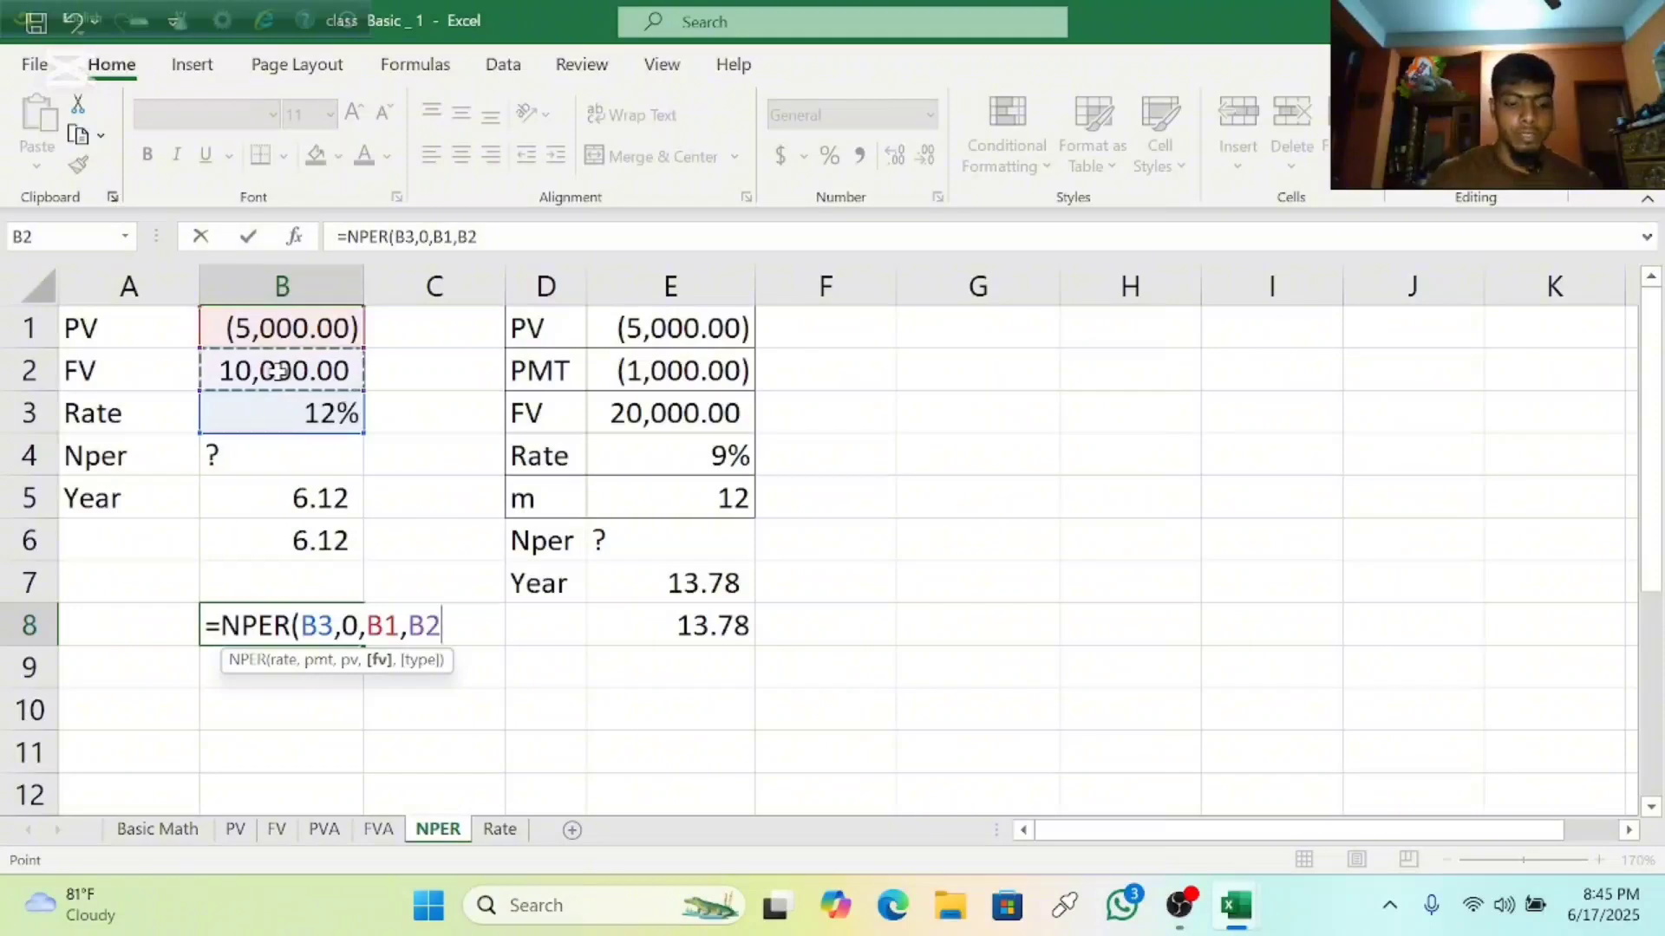
pyautogui.write(')')
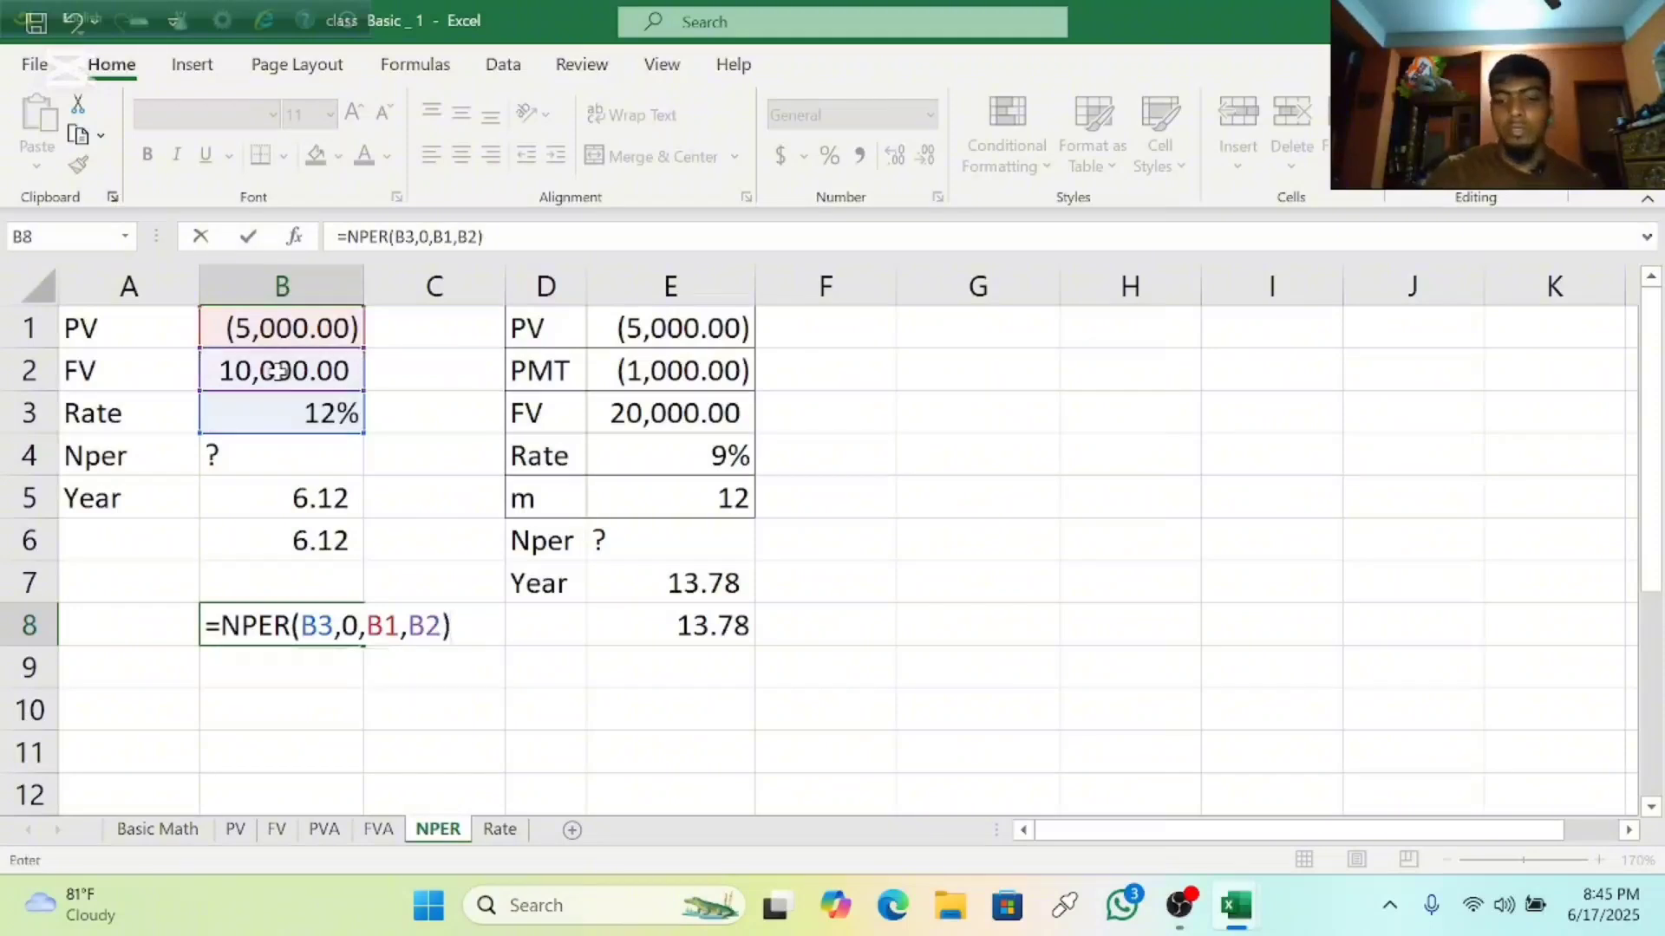
pyautogui.press('Return')
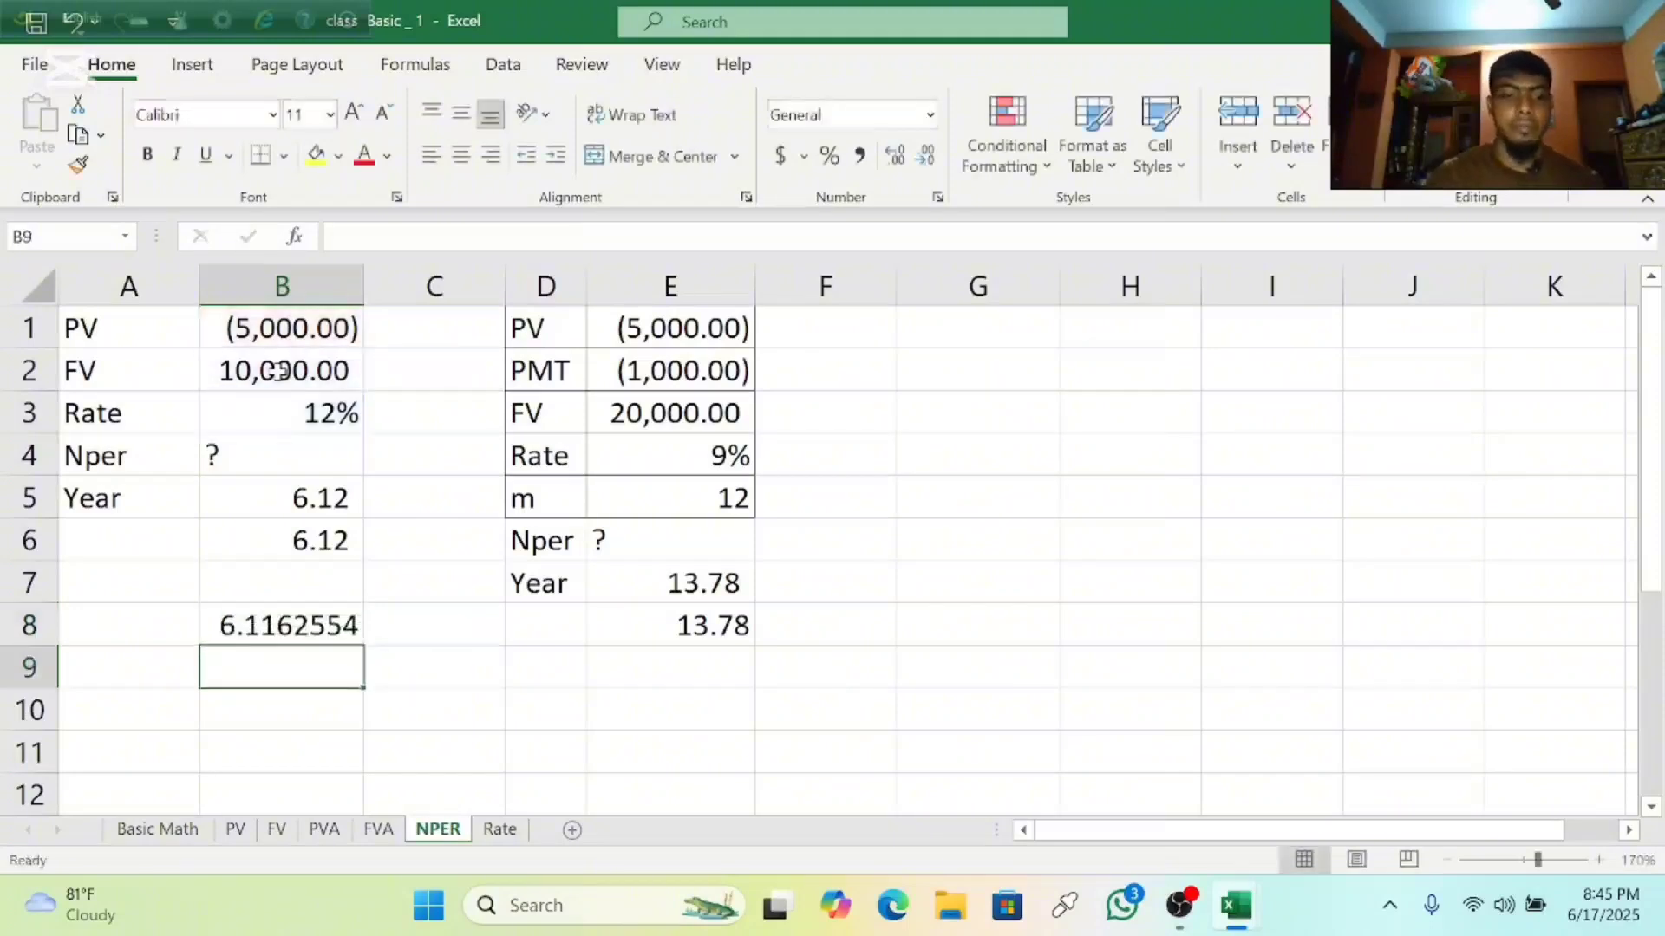
# Reduce the number format of cell B8 to two decimal places.
pyautogui.click(305, 615)
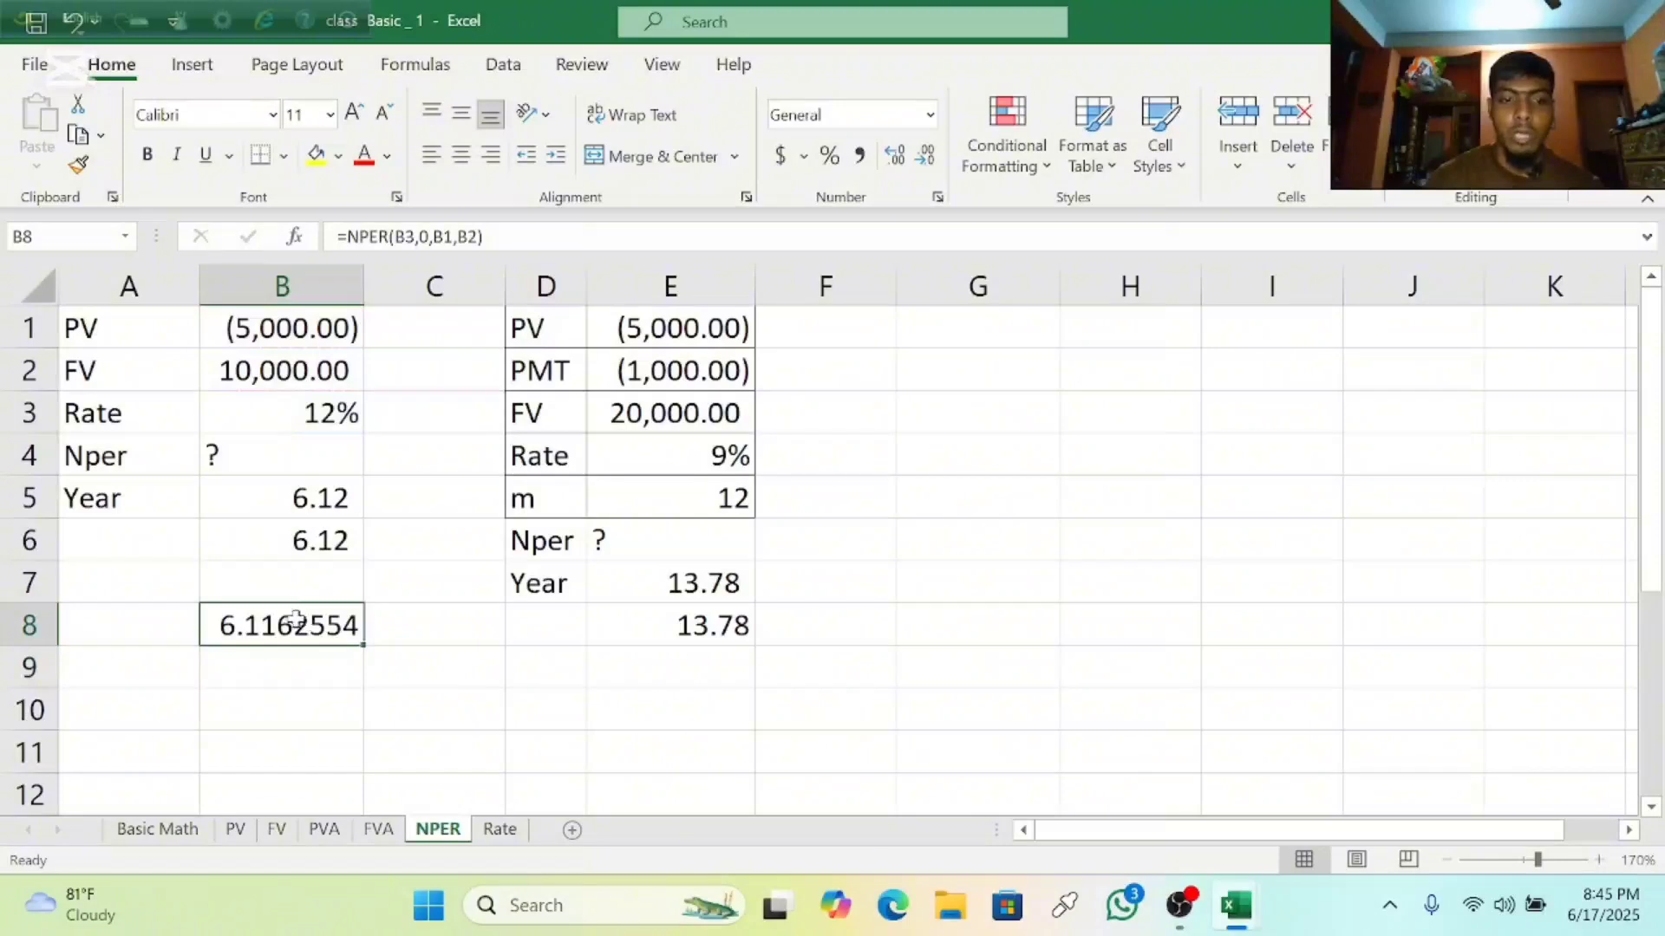
pyautogui.click(926, 160)
pyautogui.click(925, 160)
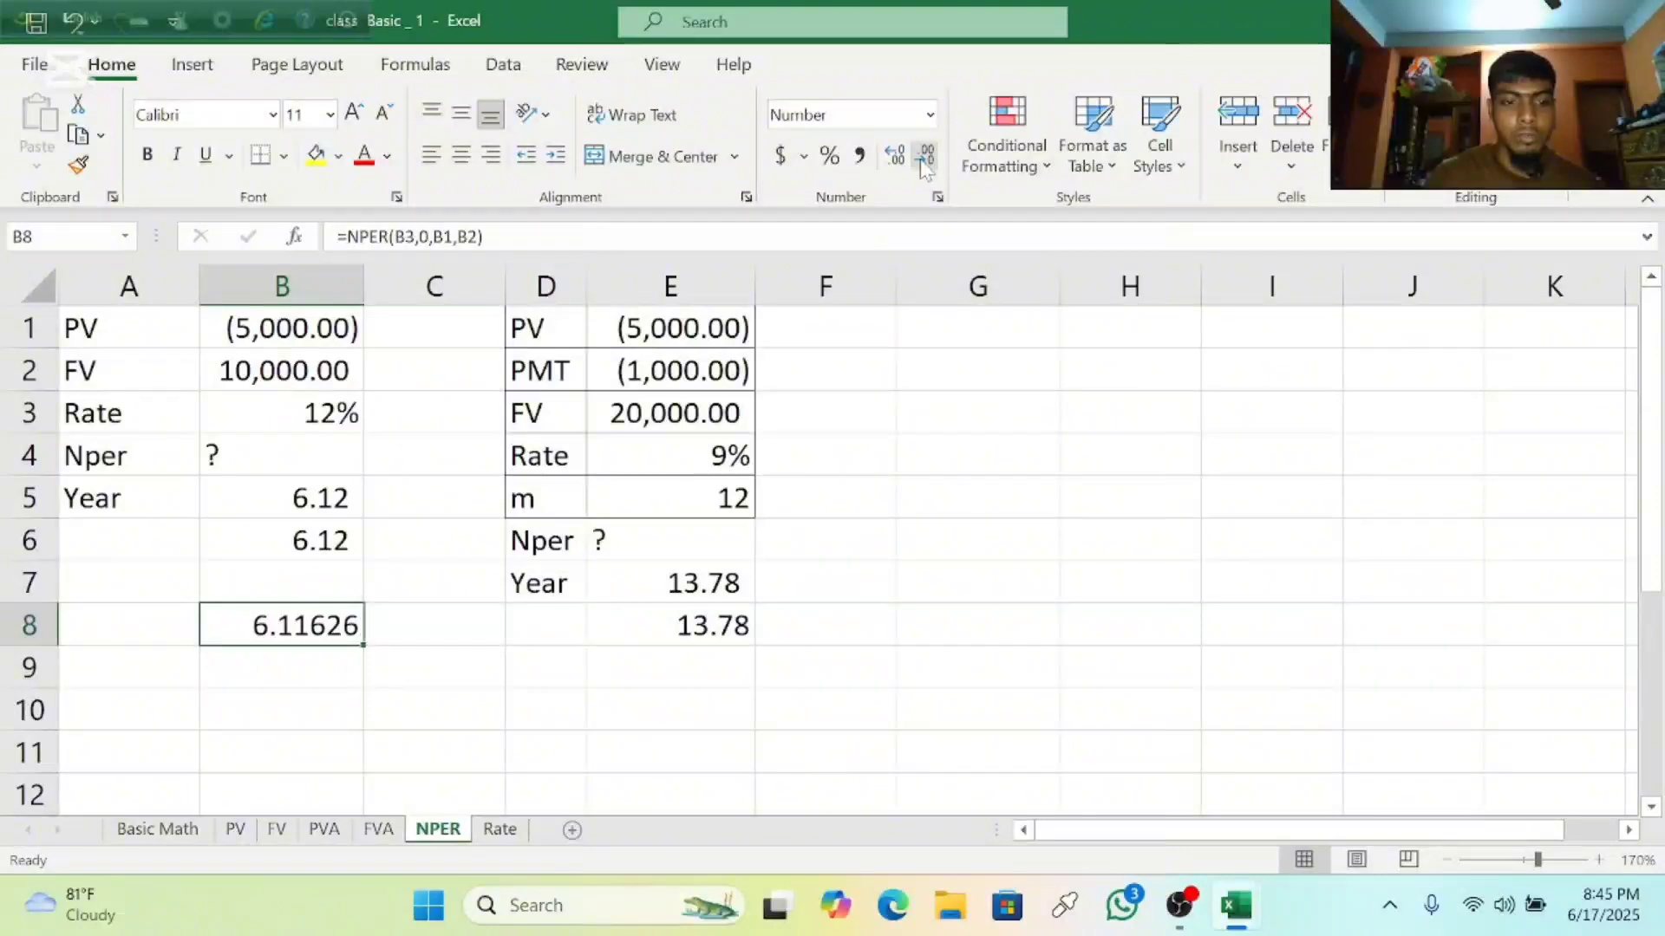
pyautogui.click(926, 161)
pyautogui.click(926, 160)
pyautogui.click(925, 161)
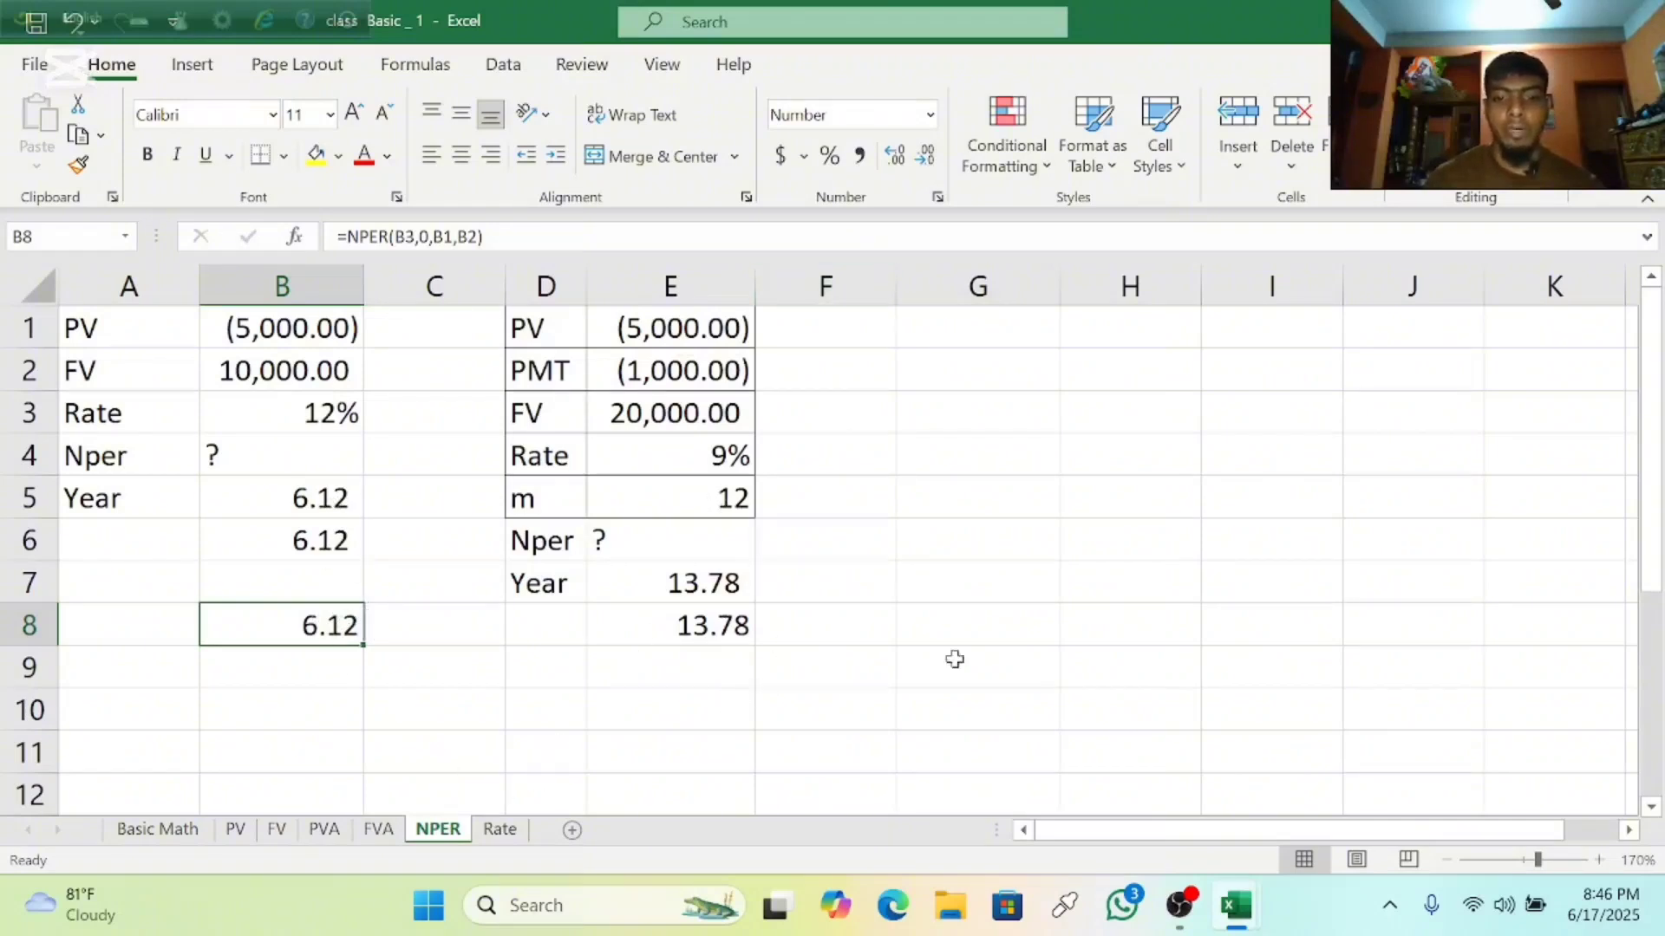
# Start an NPER formula in cell E9 with E4 divided by E5 as the rate.
pyautogui.click(650, 674)
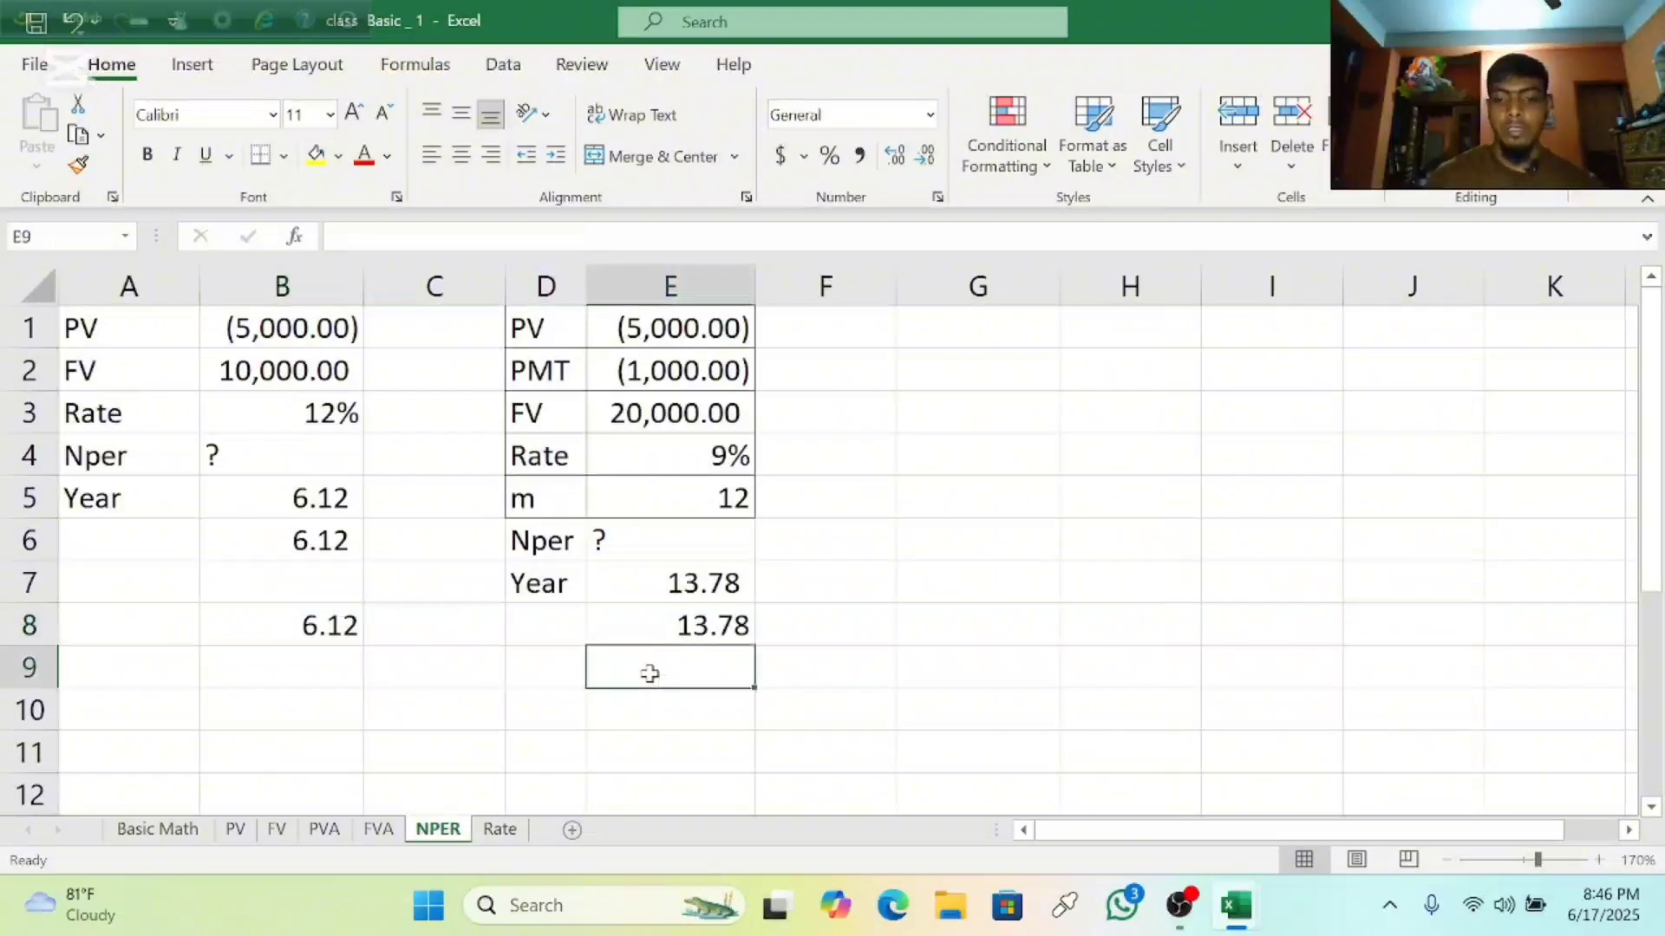
pyautogui.write('=')
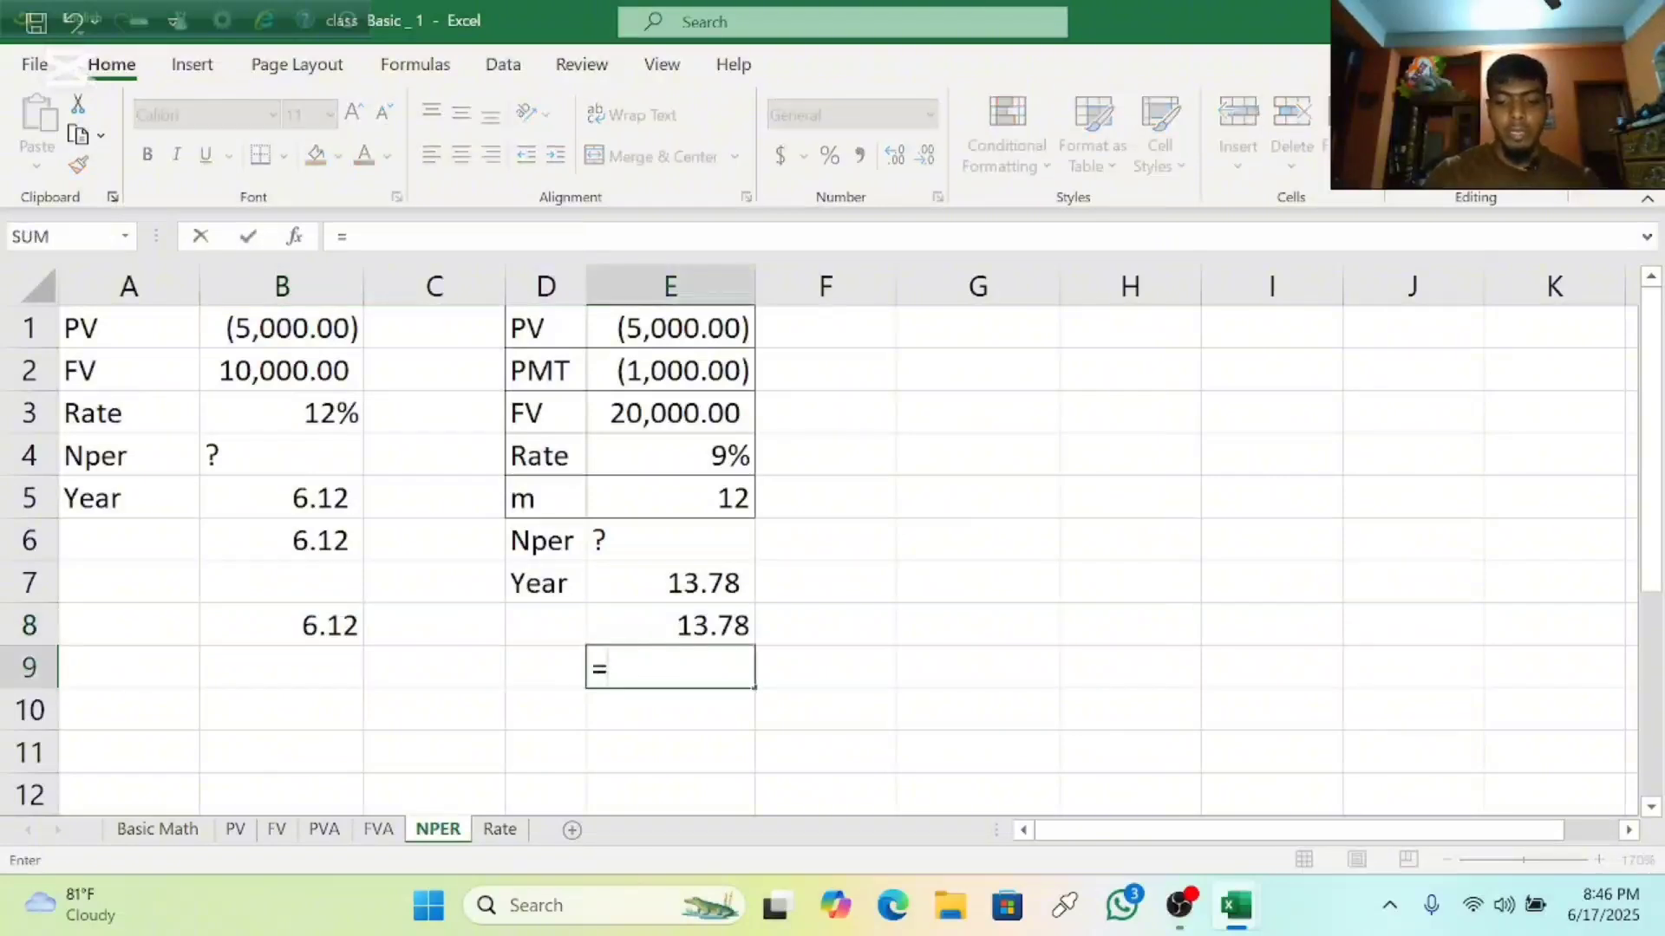
pyautogui.write('npe')
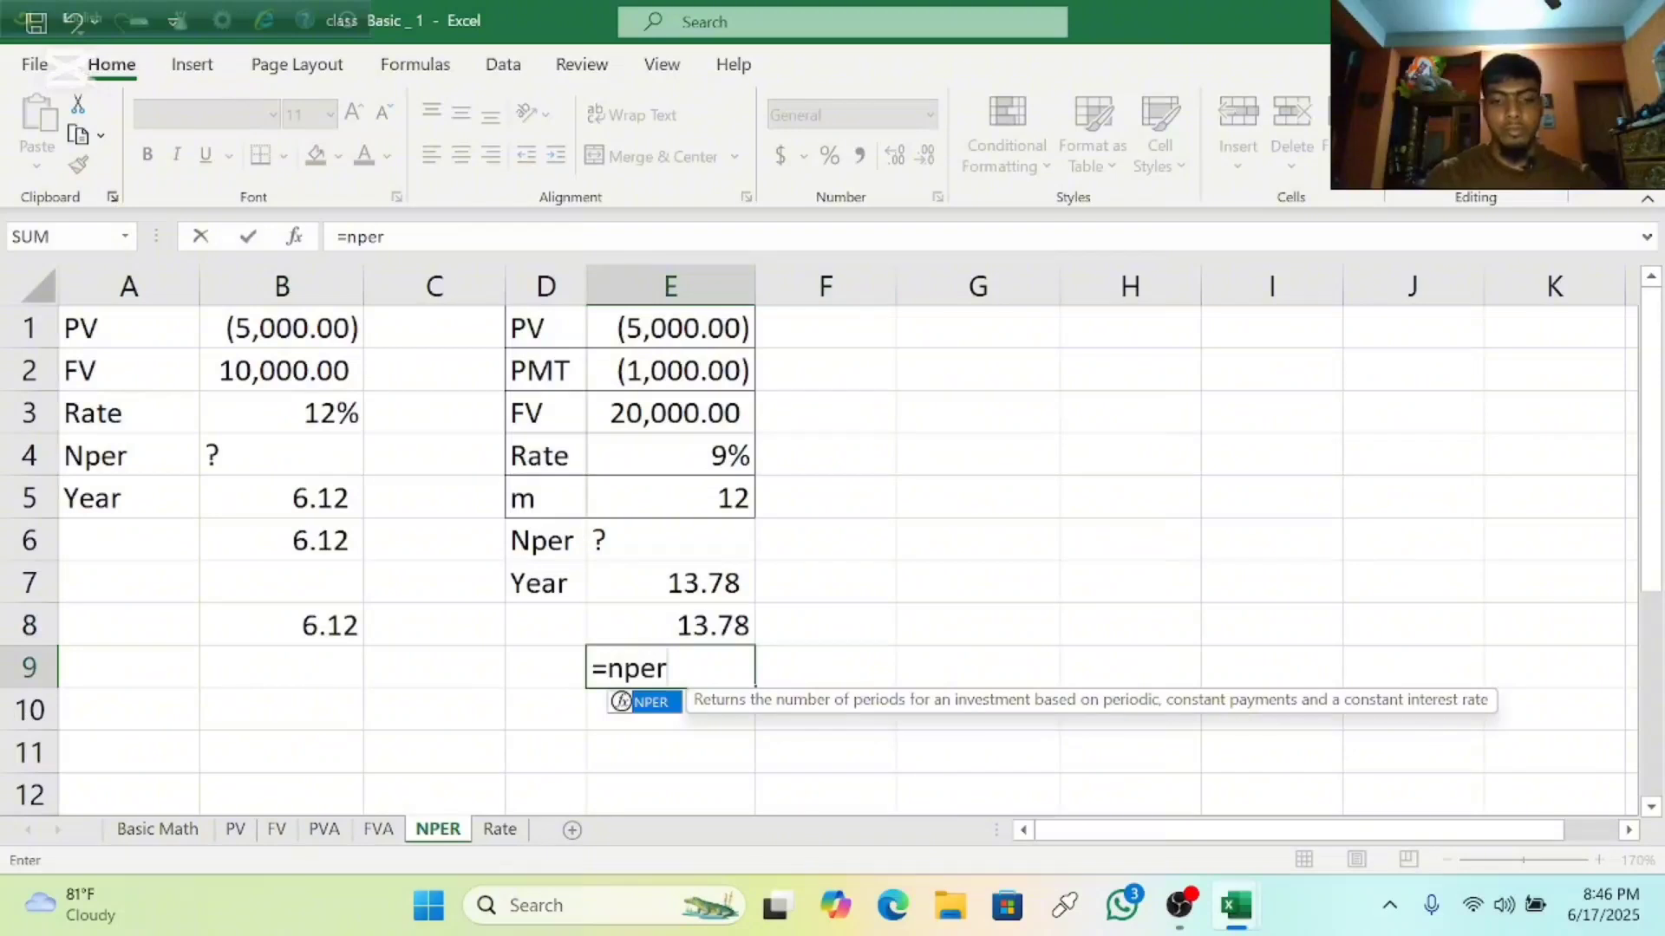
pyautogui.write('r')
pyautogui.press('Tab')
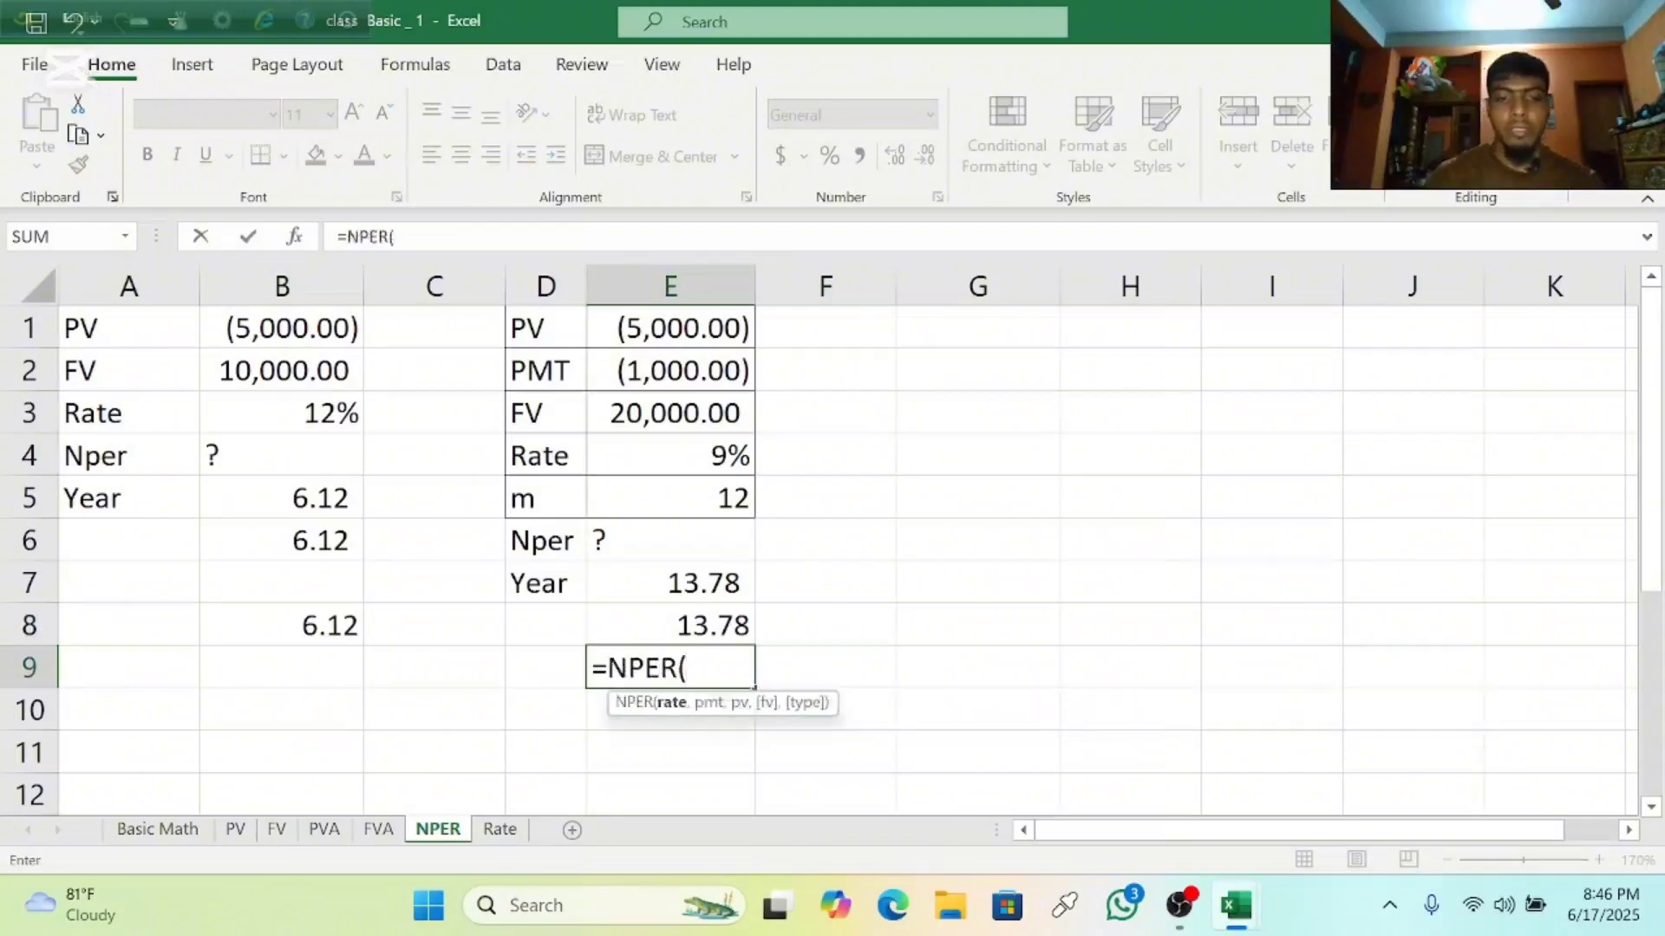
pyautogui.click(675, 456)
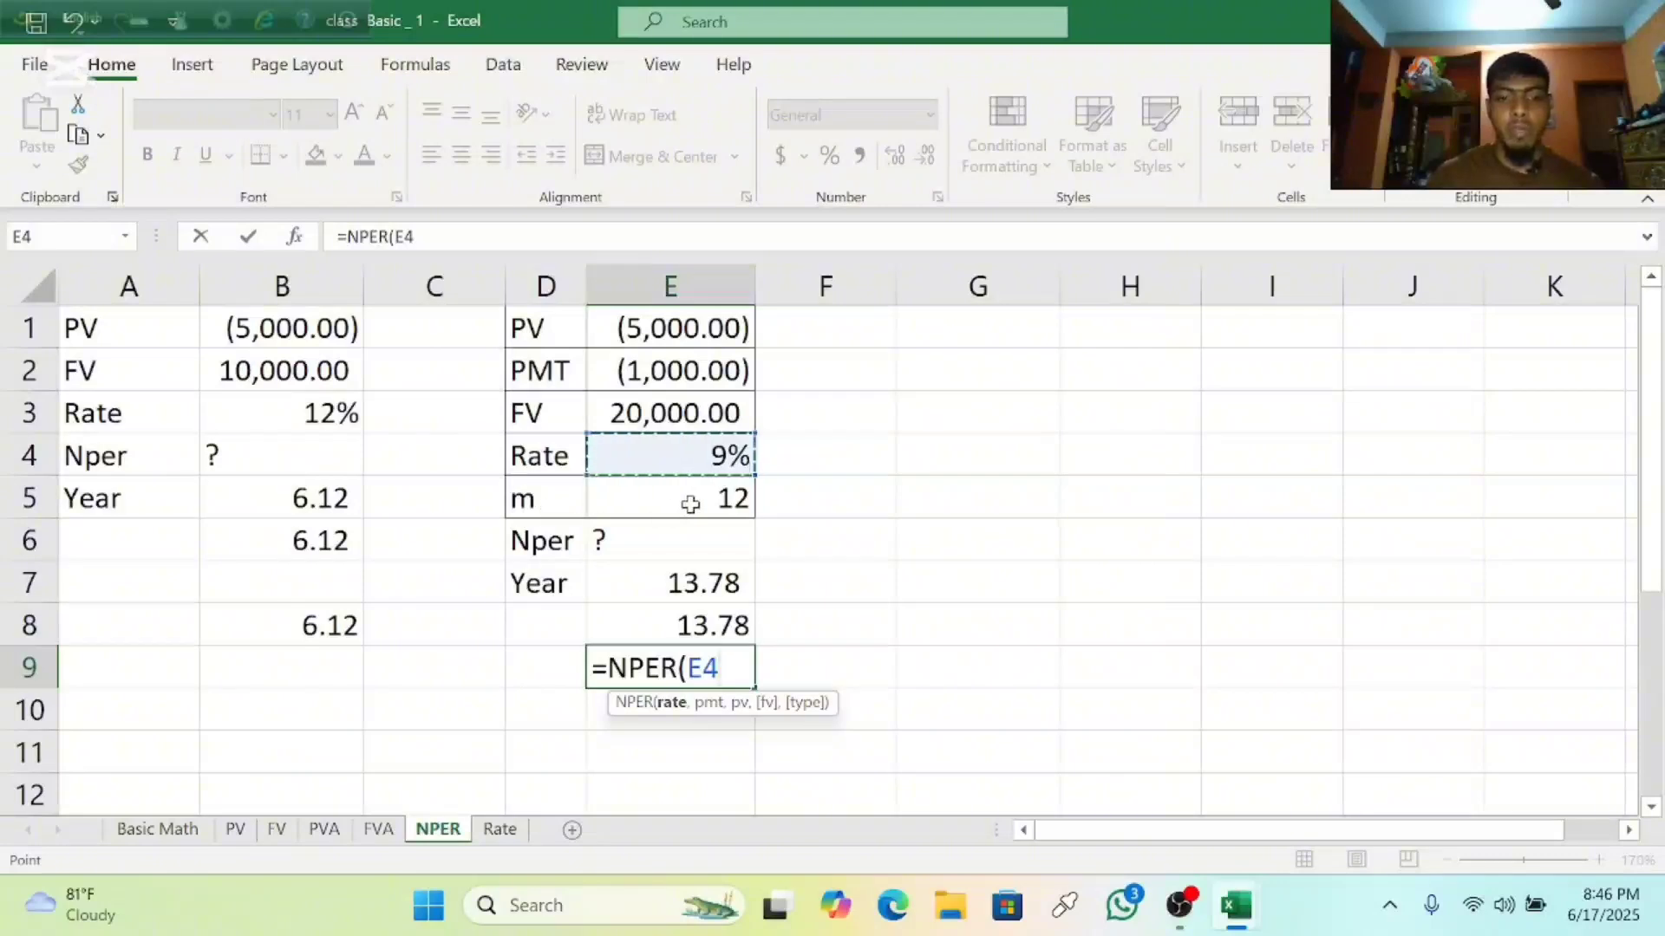
pyautogui.write('/')
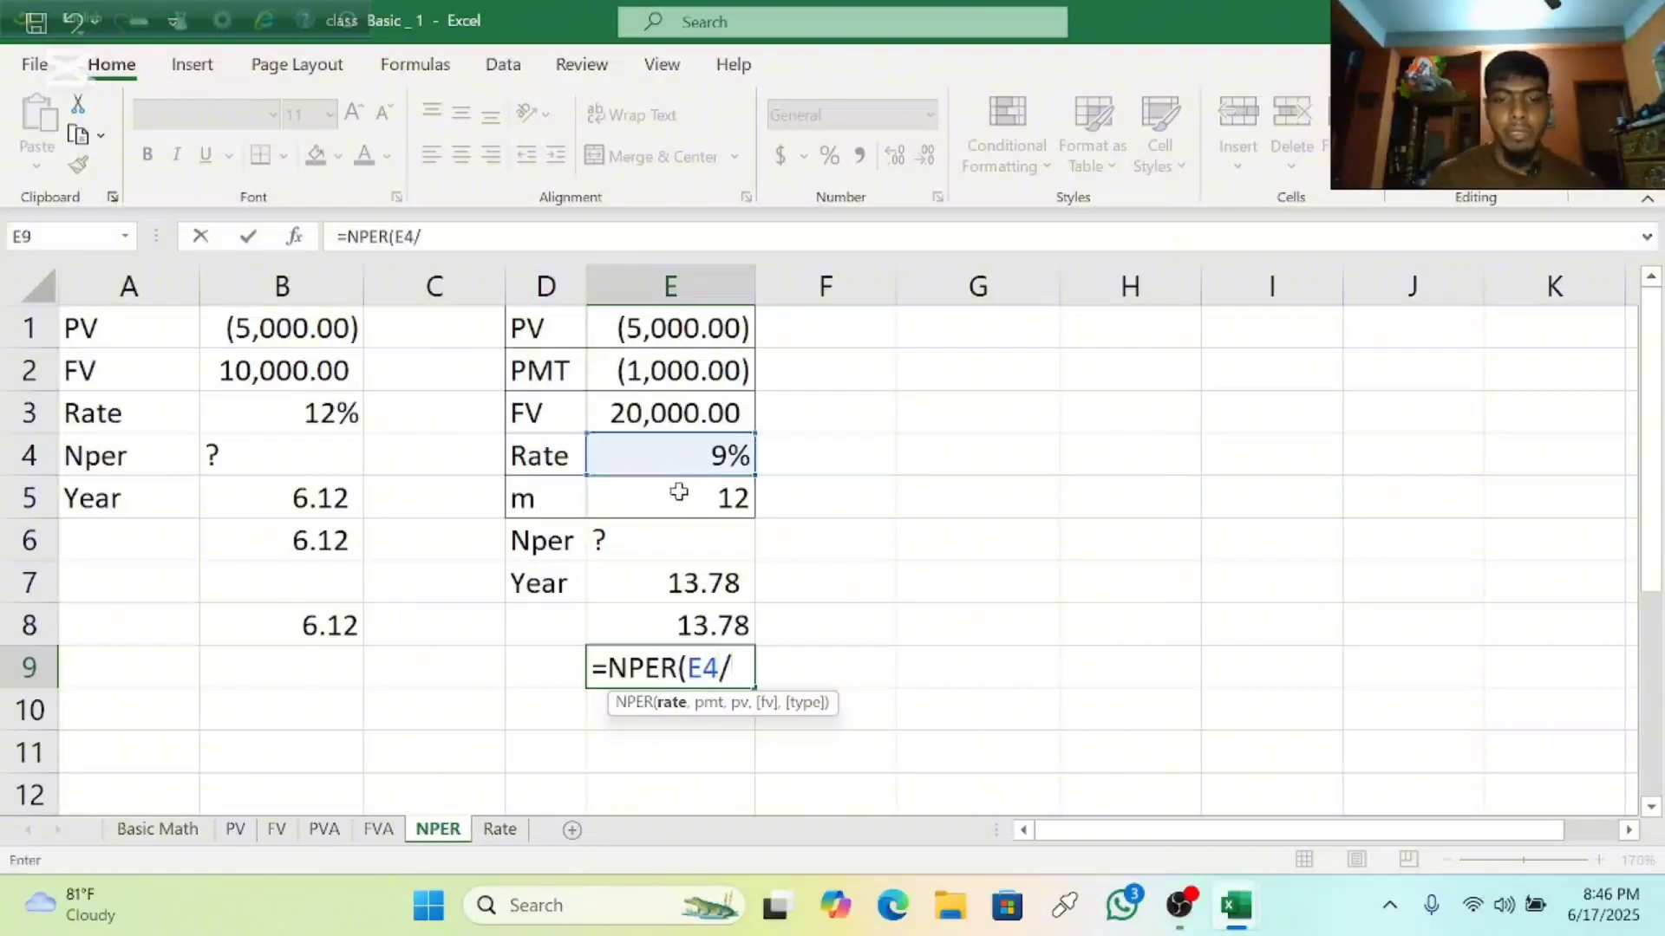
pyautogui.click(679, 491)
pyautogui.write(',')
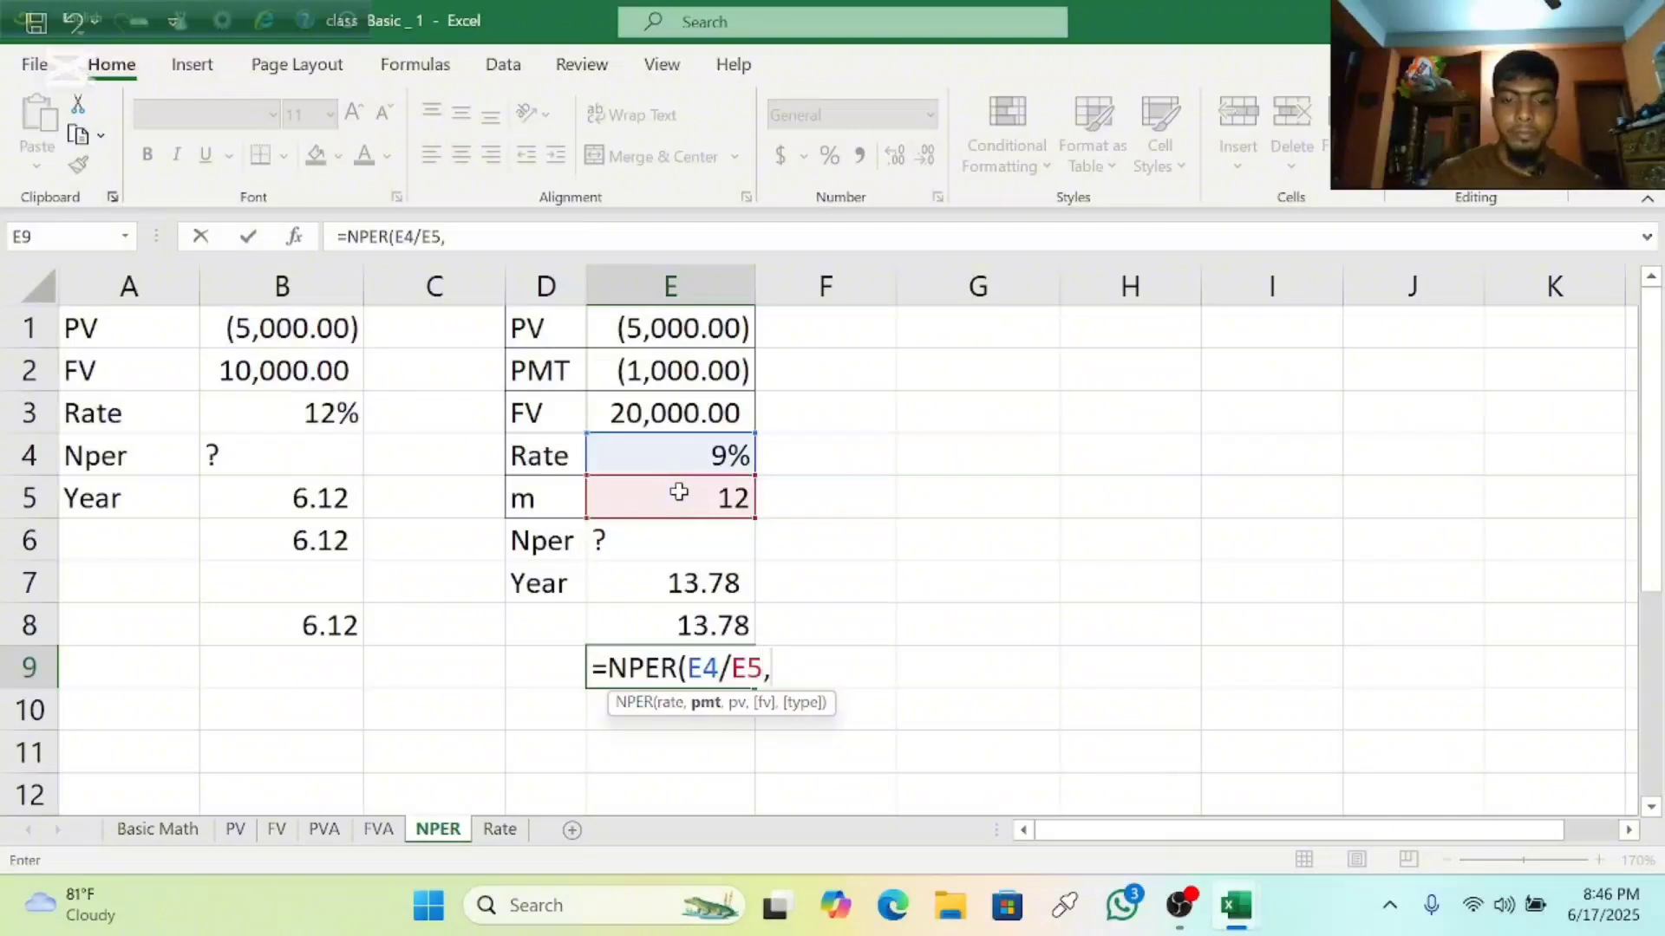
# Complete the NPER formula in E9 with E2 as the payment, E1 as the present value and E3 as the future value.
pyautogui.click(670, 364)
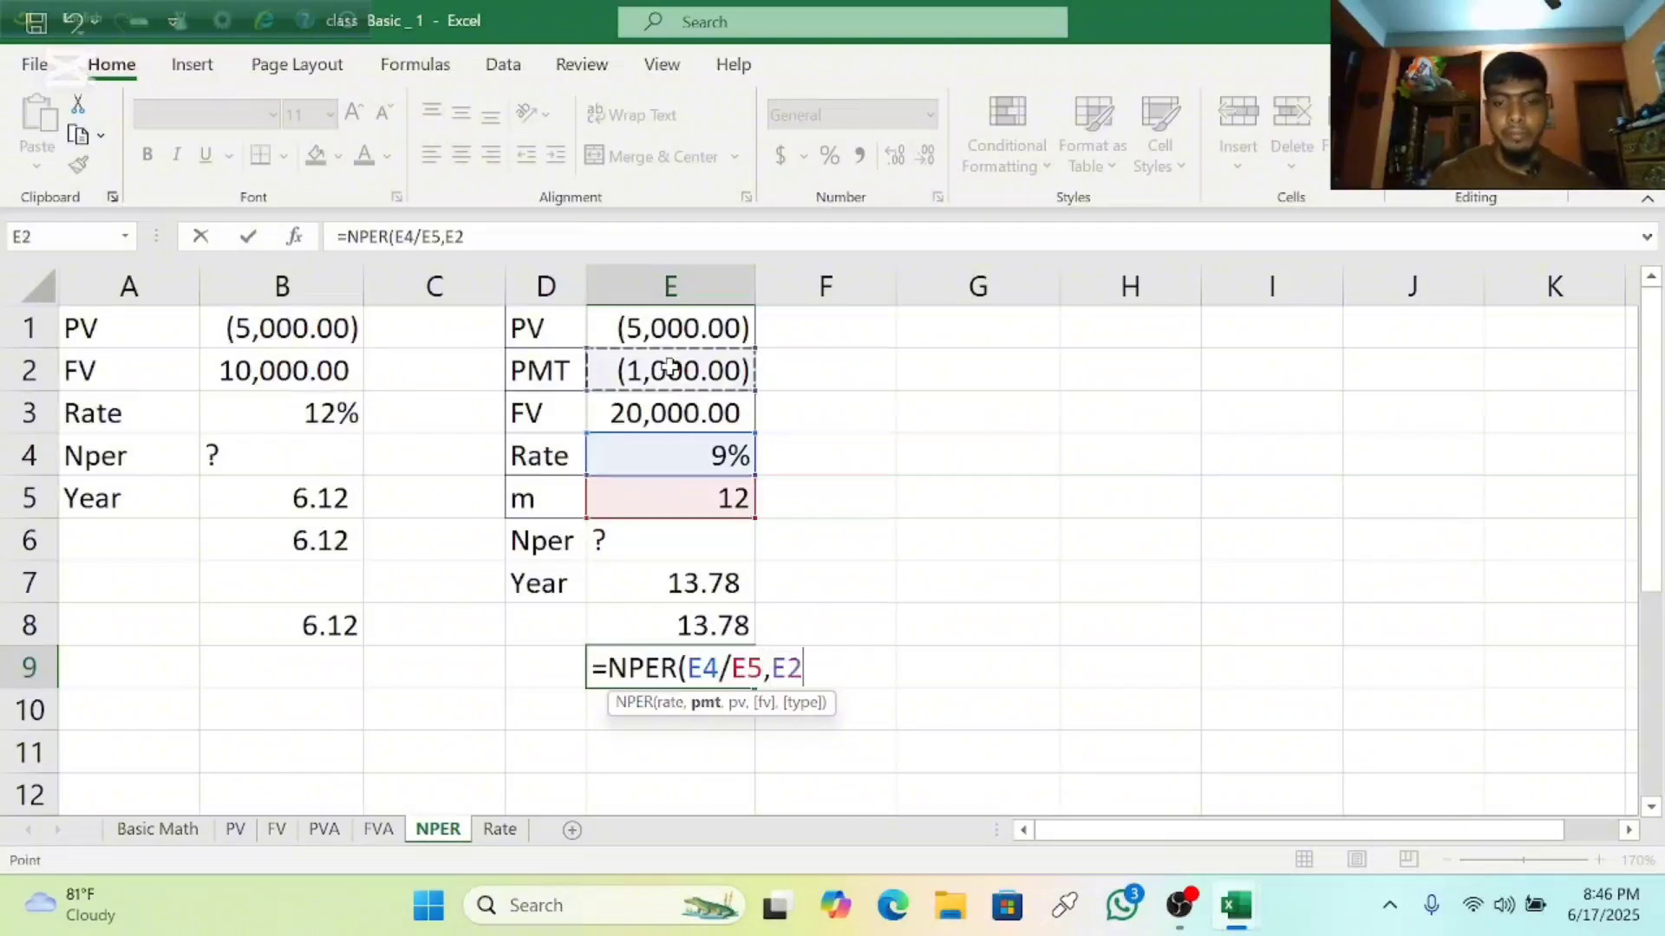
pyautogui.write(',')
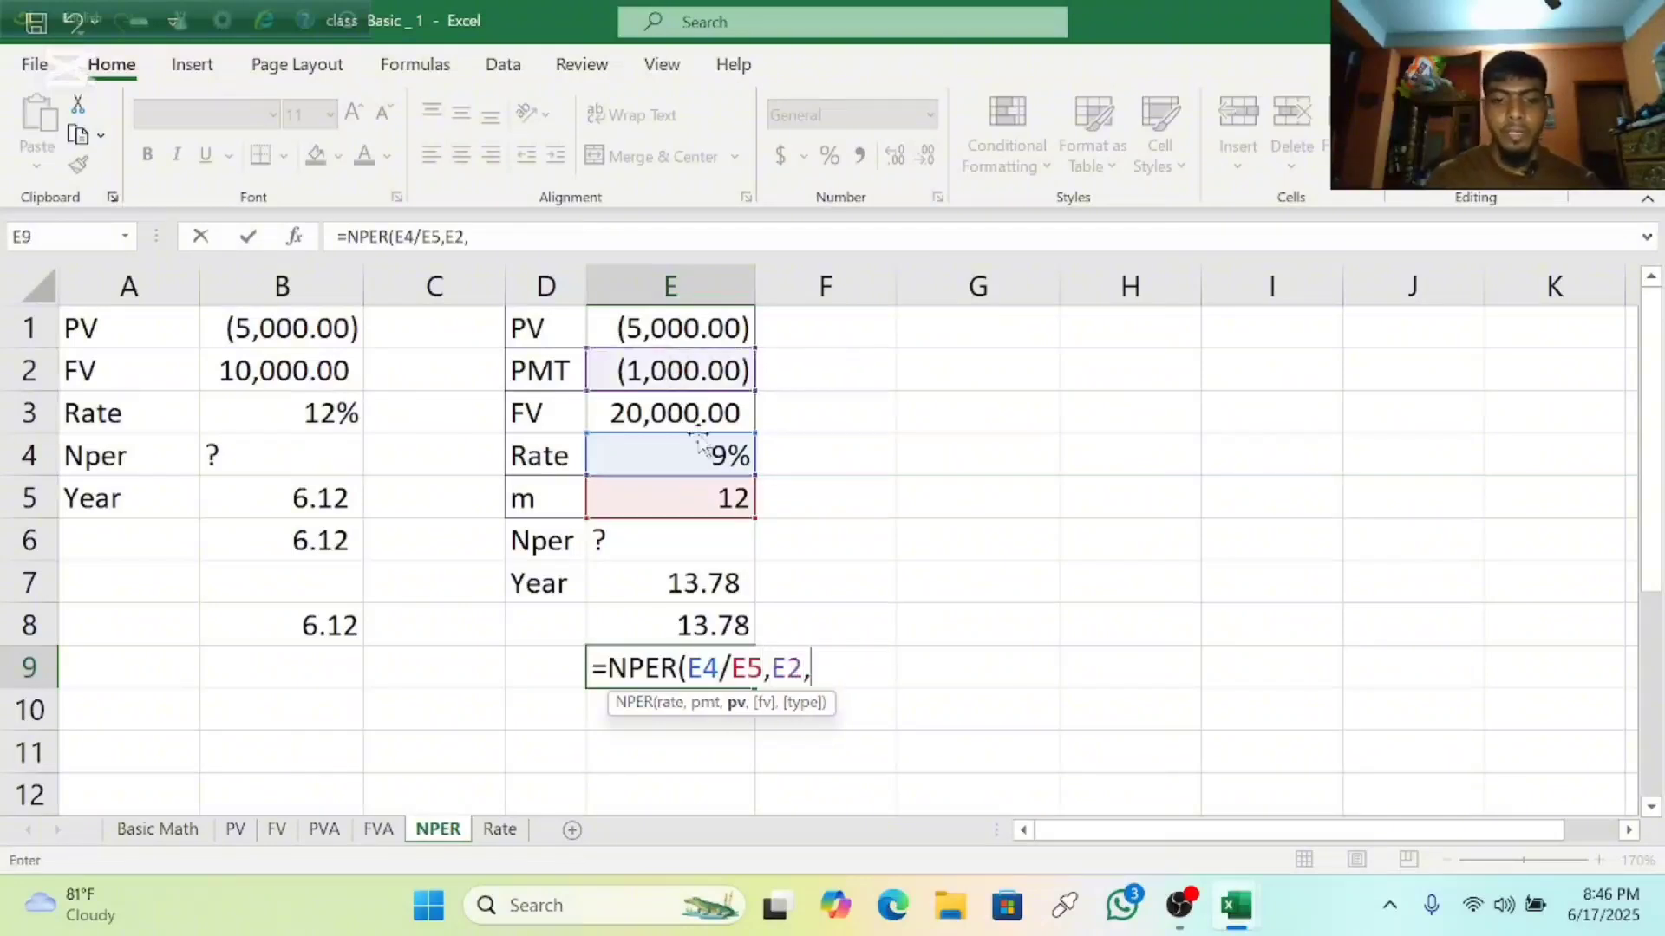
pyautogui.click(669, 332)
pyautogui.write(',')
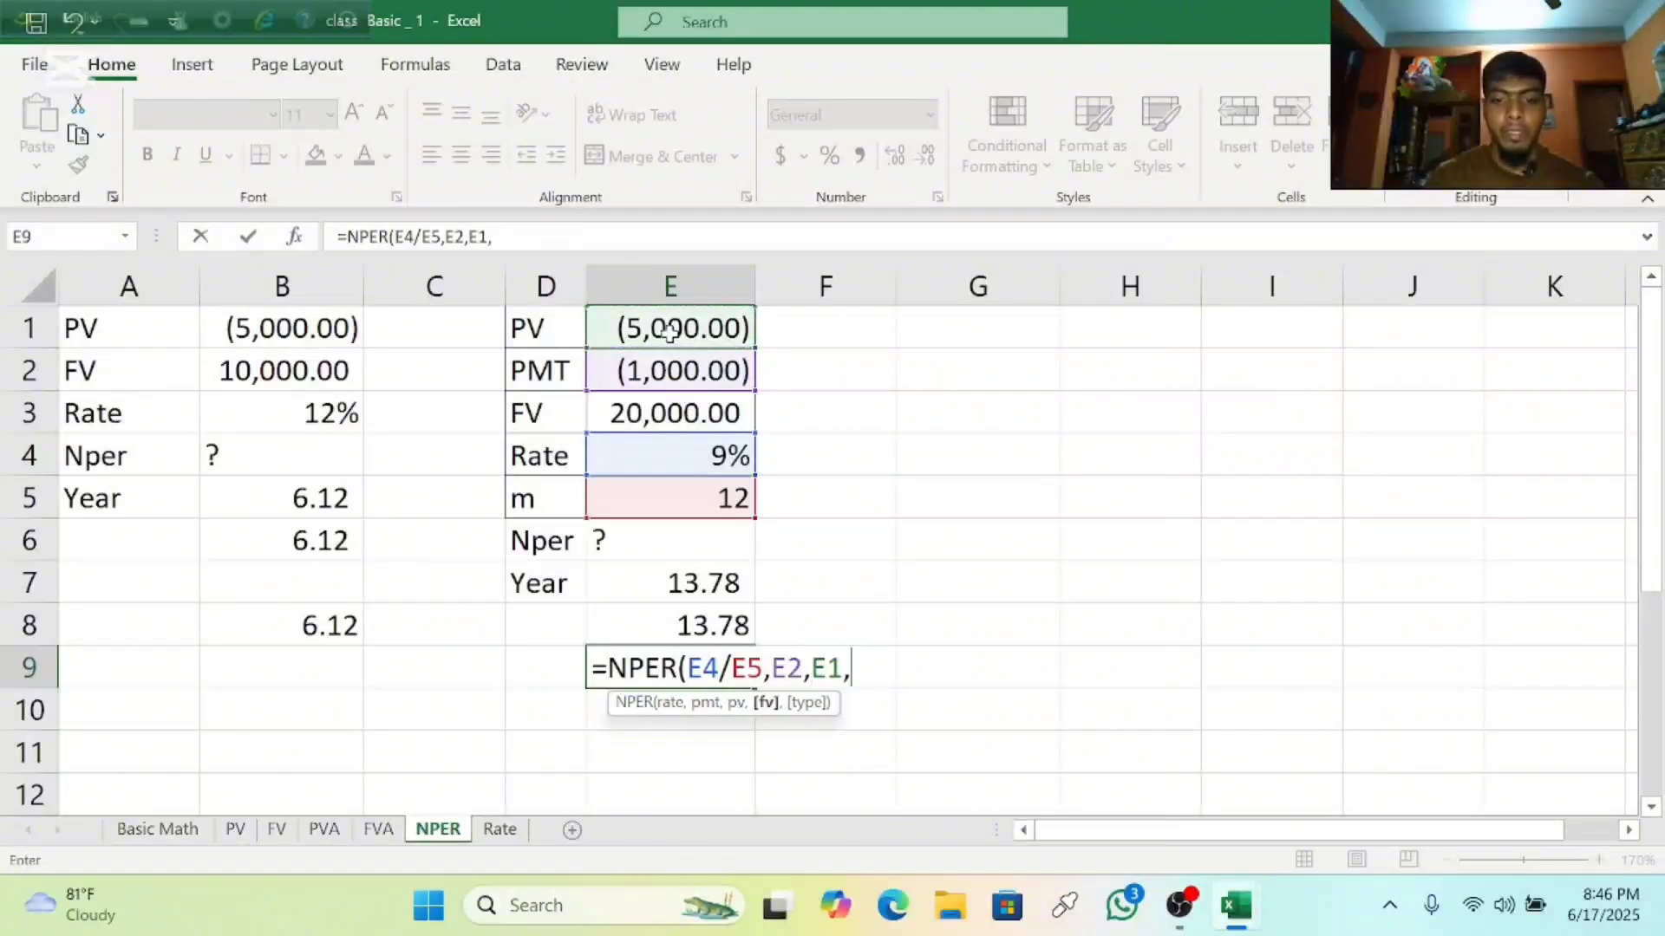
pyautogui.click(669, 415)
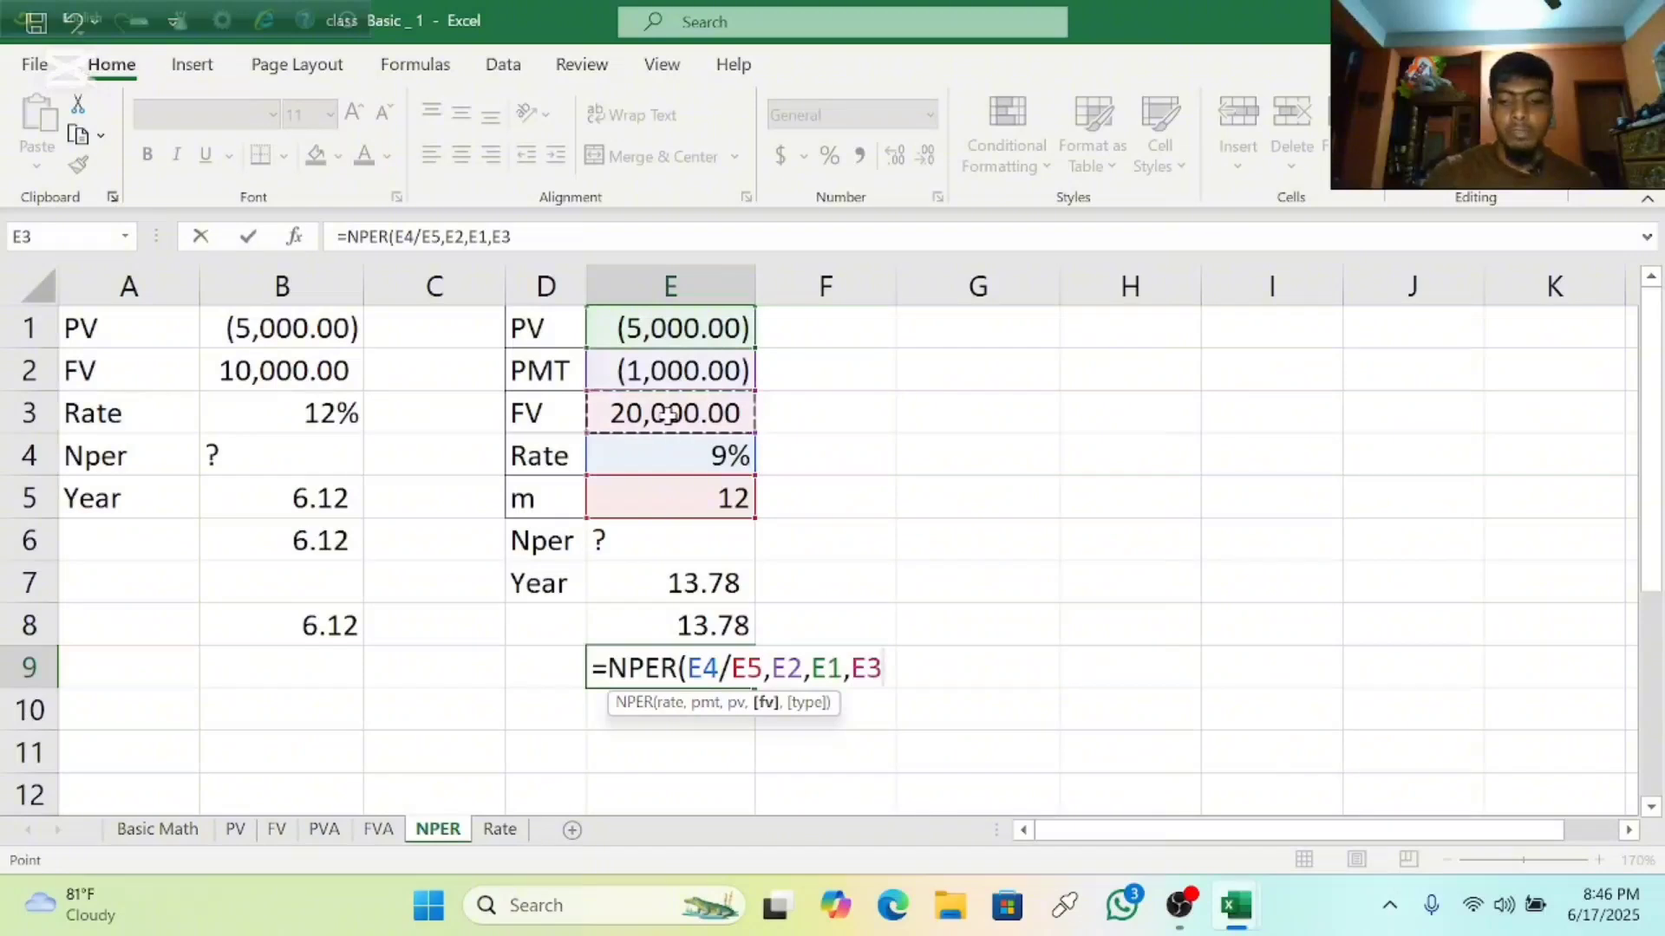
pyautogui.write(')')
pyautogui.press('Return')
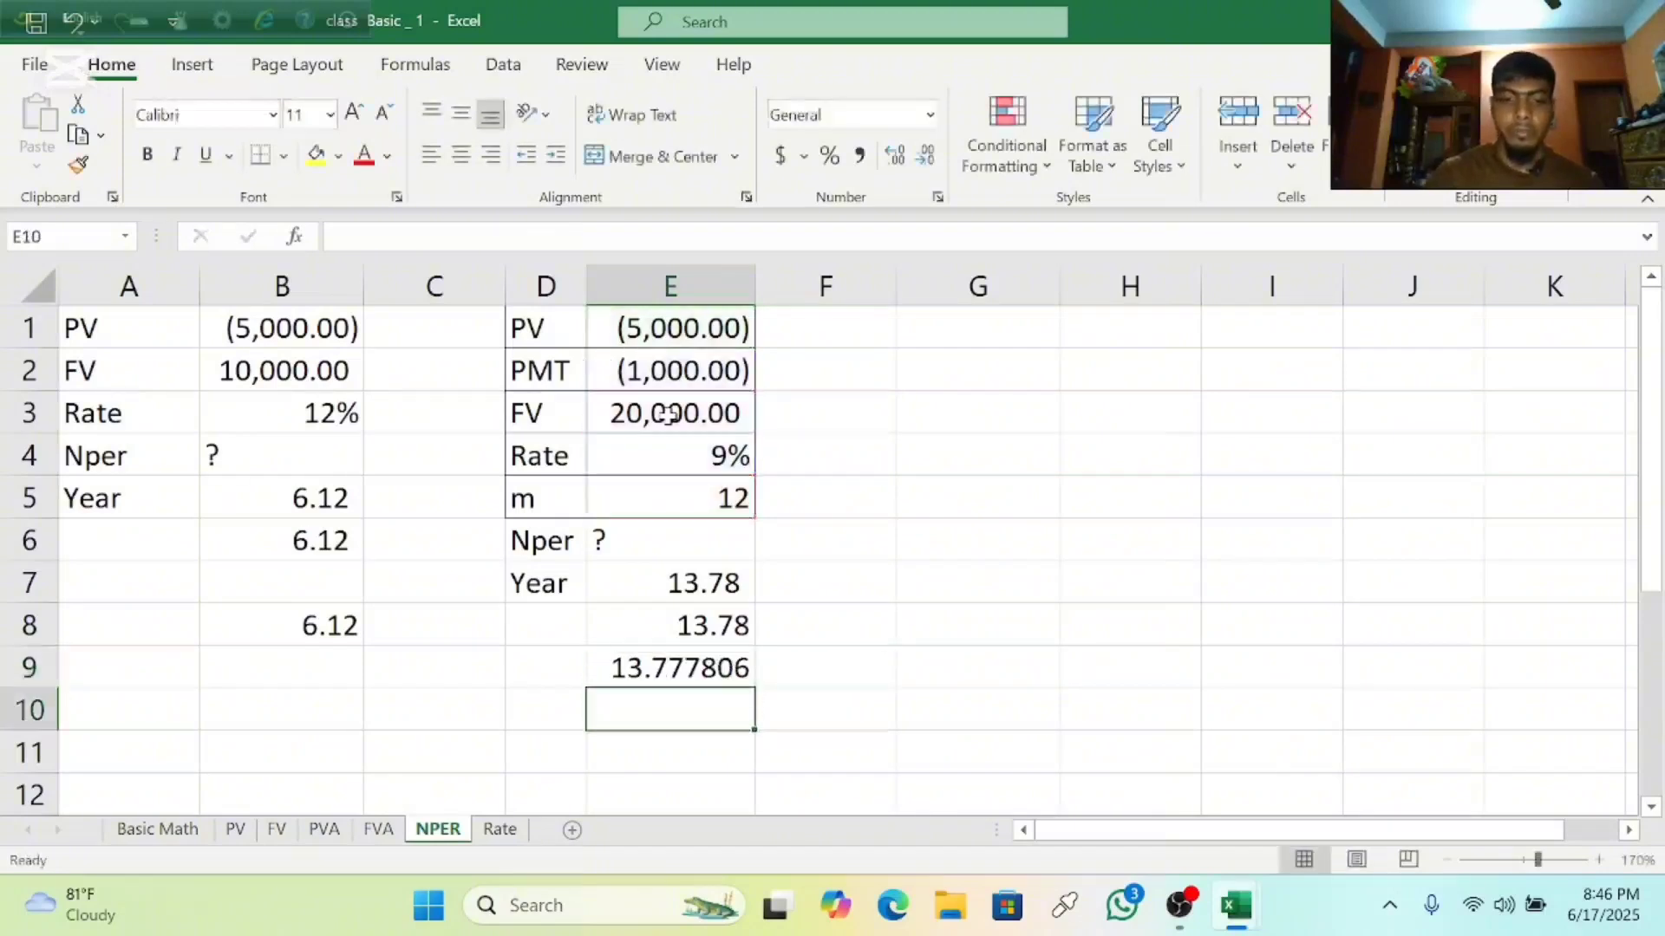
# Reduce the number format of cell E9 to two decimal places.
pyautogui.click(724, 674)
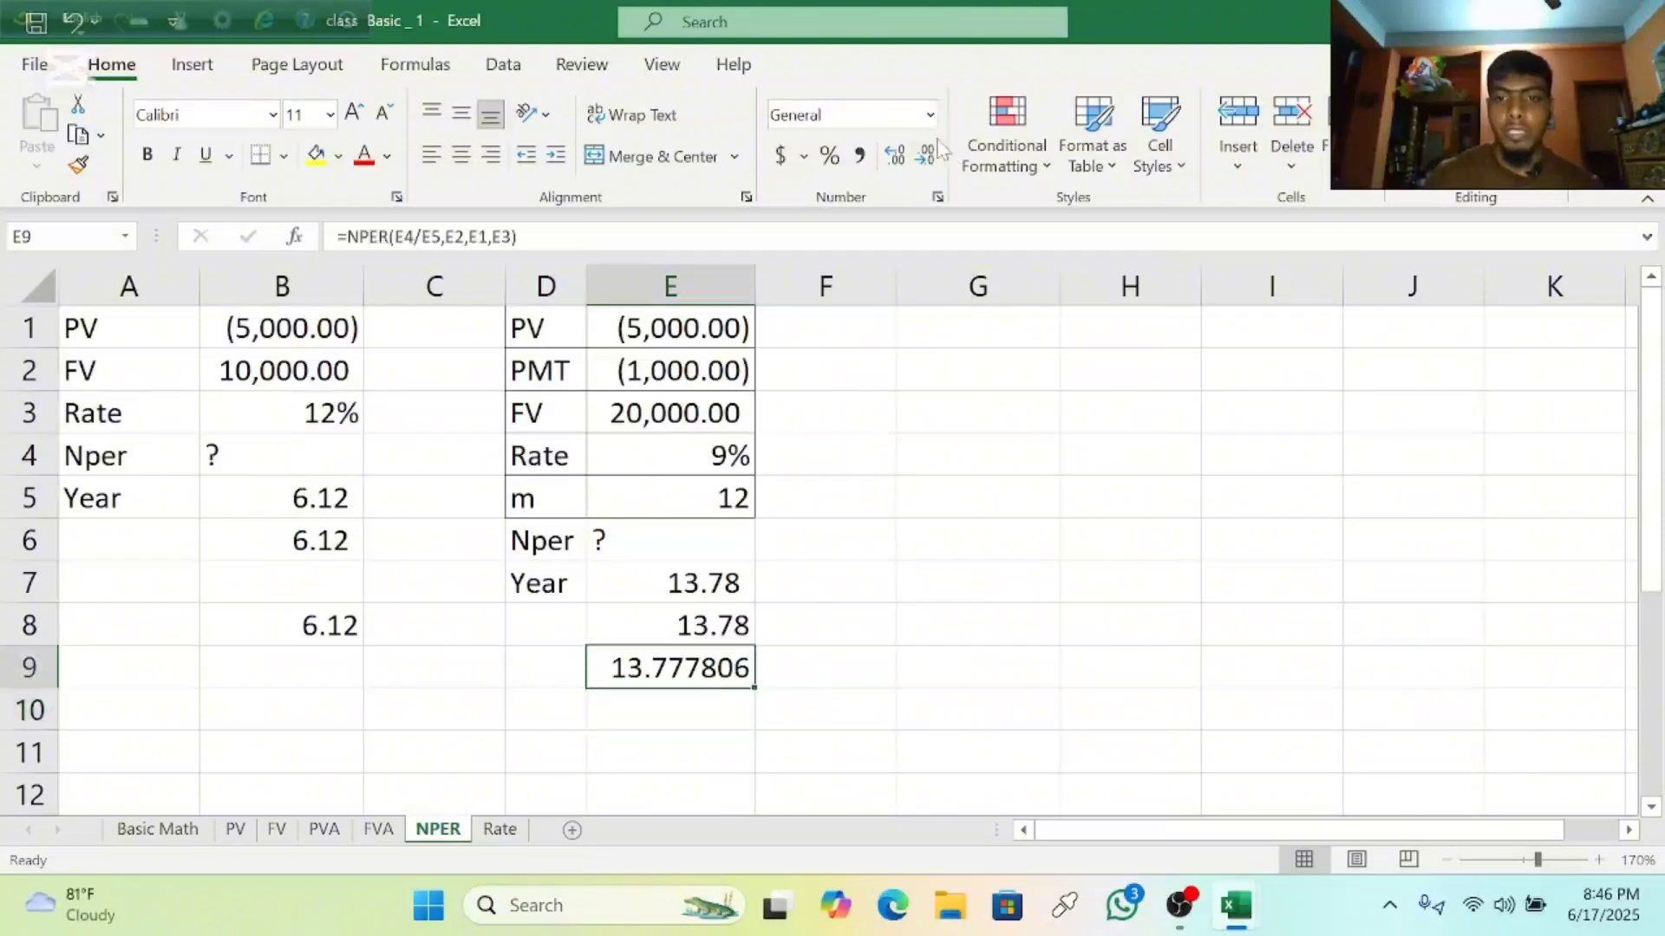
pyautogui.click(926, 156)
pyautogui.click(927, 156)
pyautogui.click(927, 156)
pyautogui.click(928, 156)
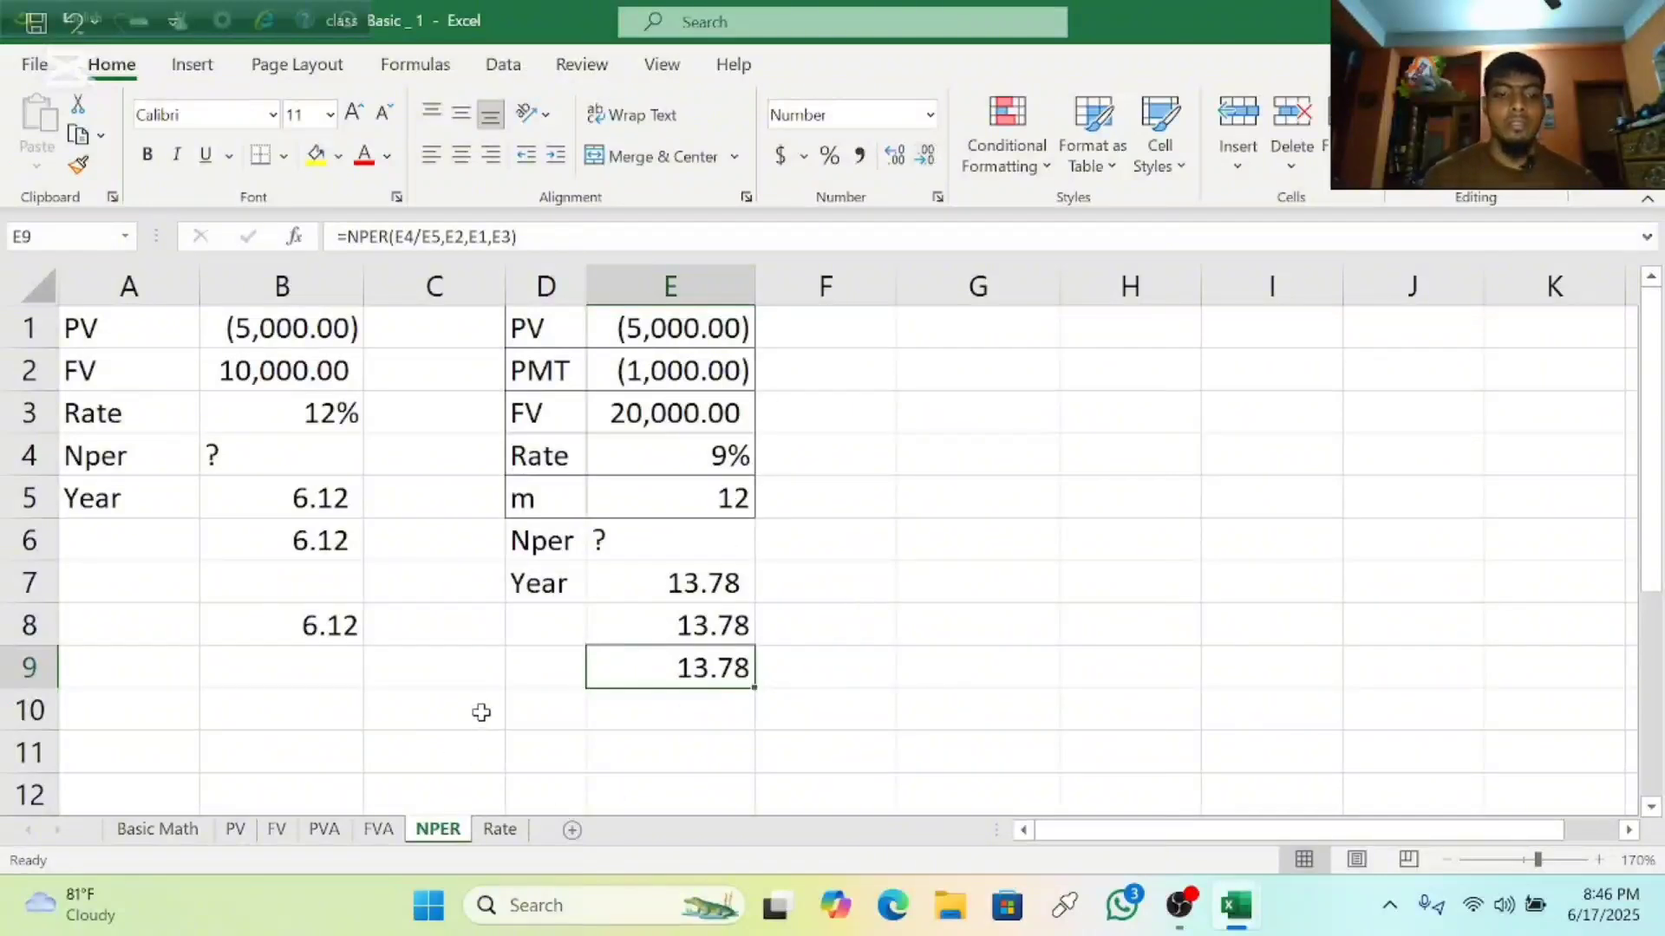
# On the Rate sheet, start a RATE formula in cell D7 with B4 as the number of periods.
pyautogui.click(500, 829)
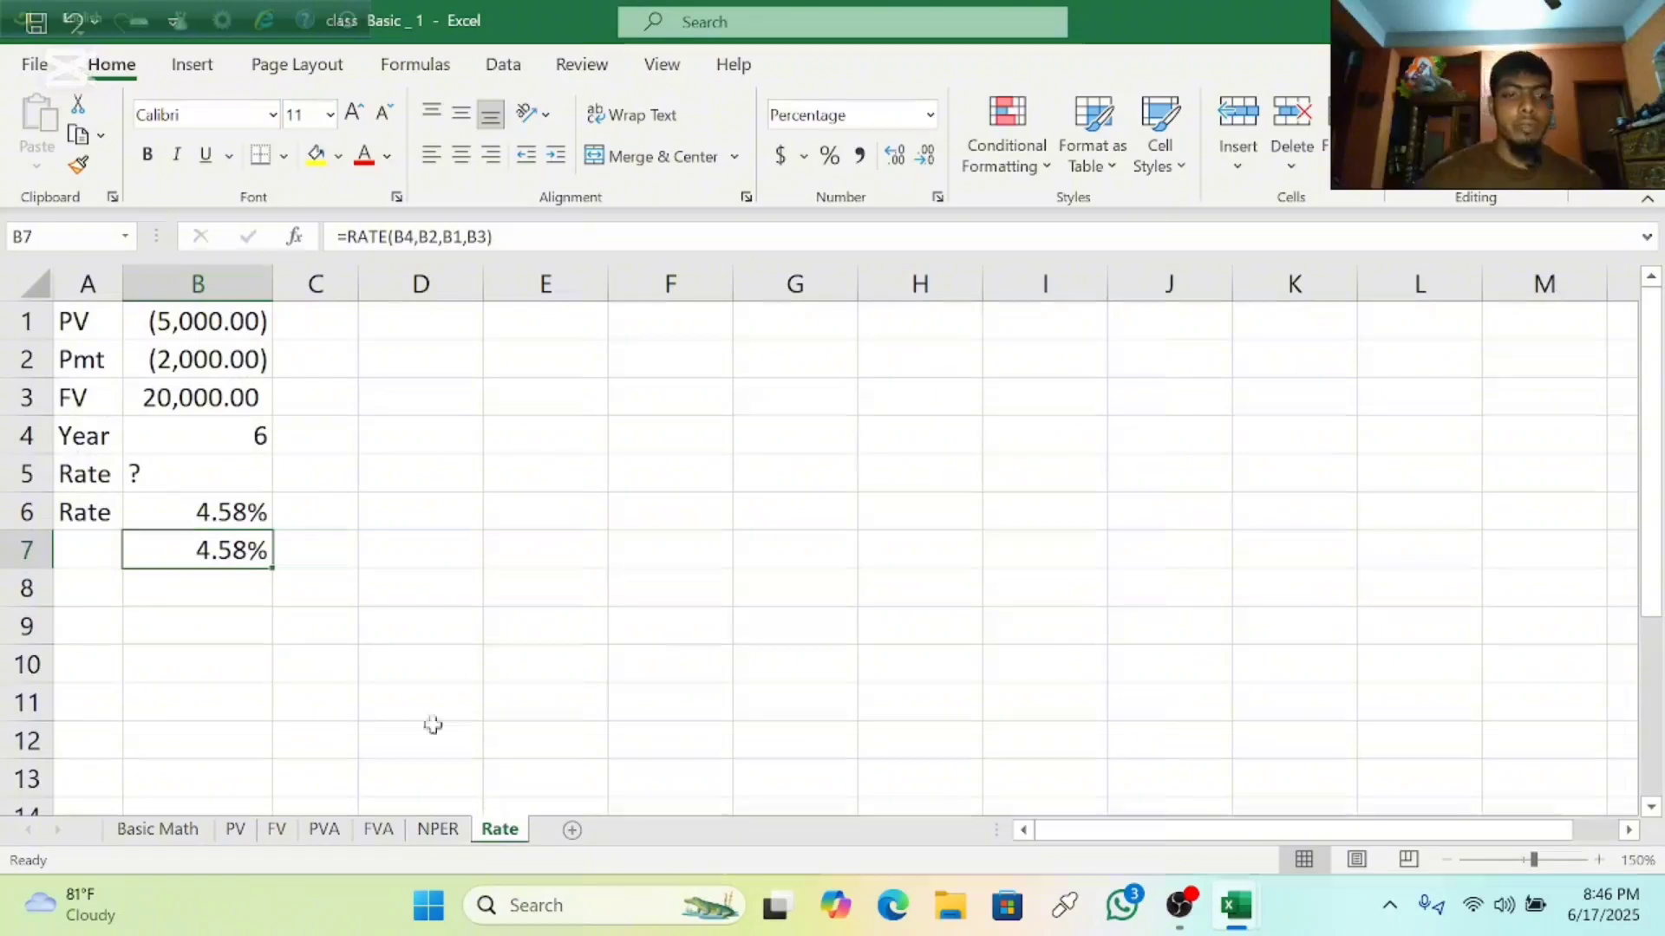
pyautogui.click(405, 556)
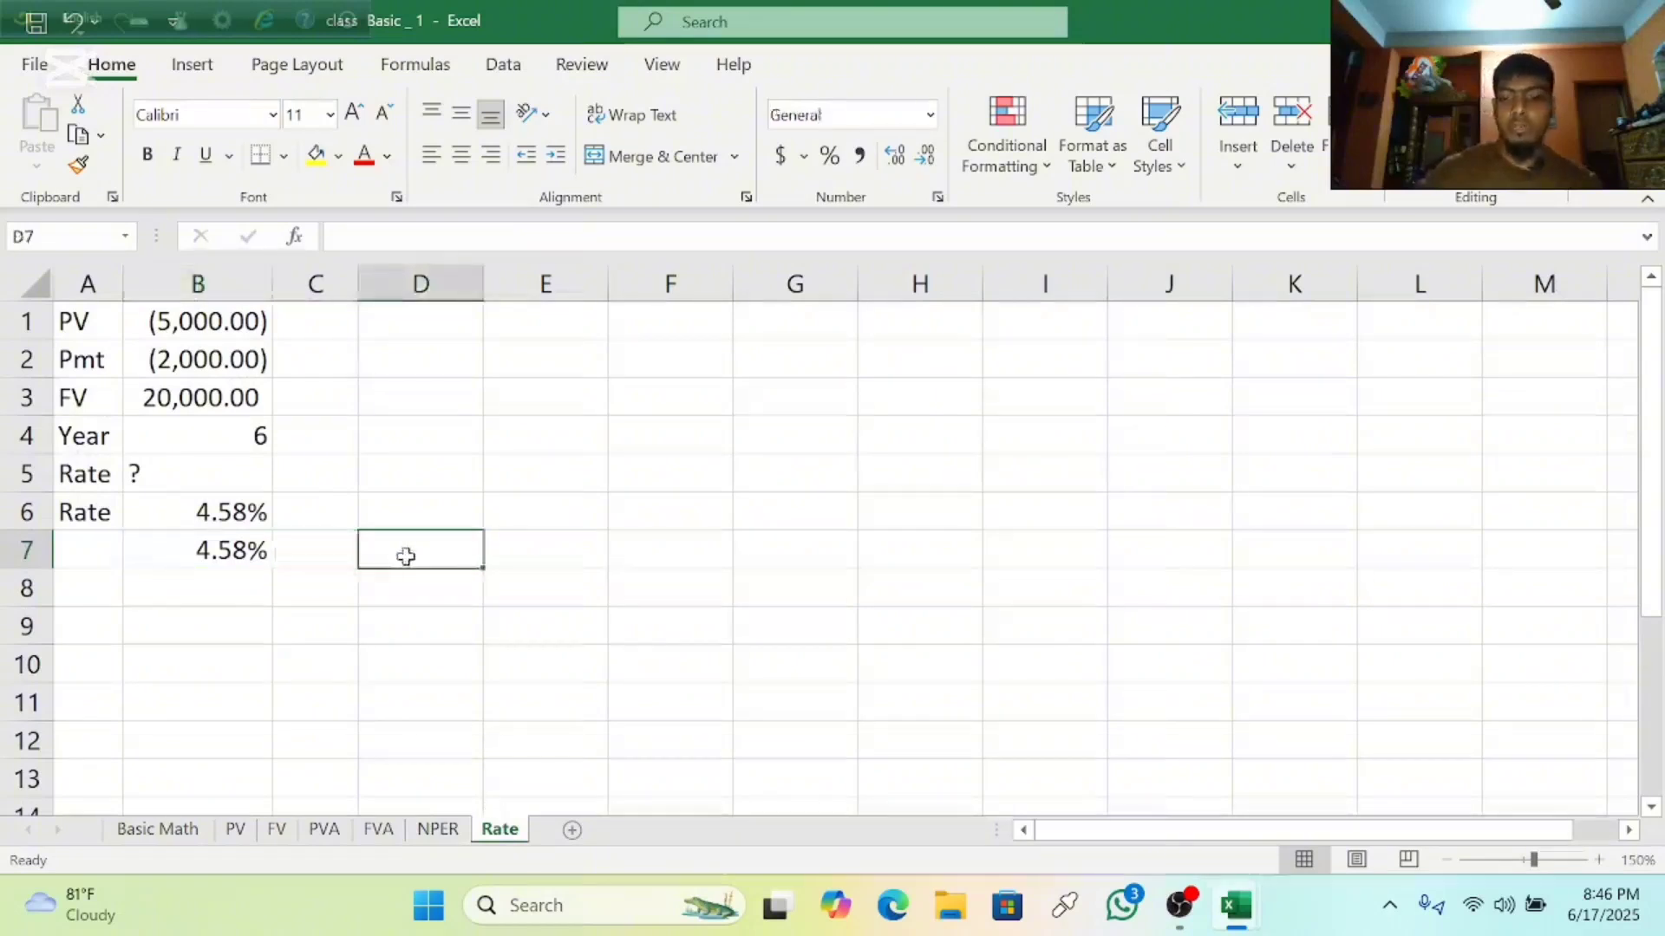
pyautogui.write('=')
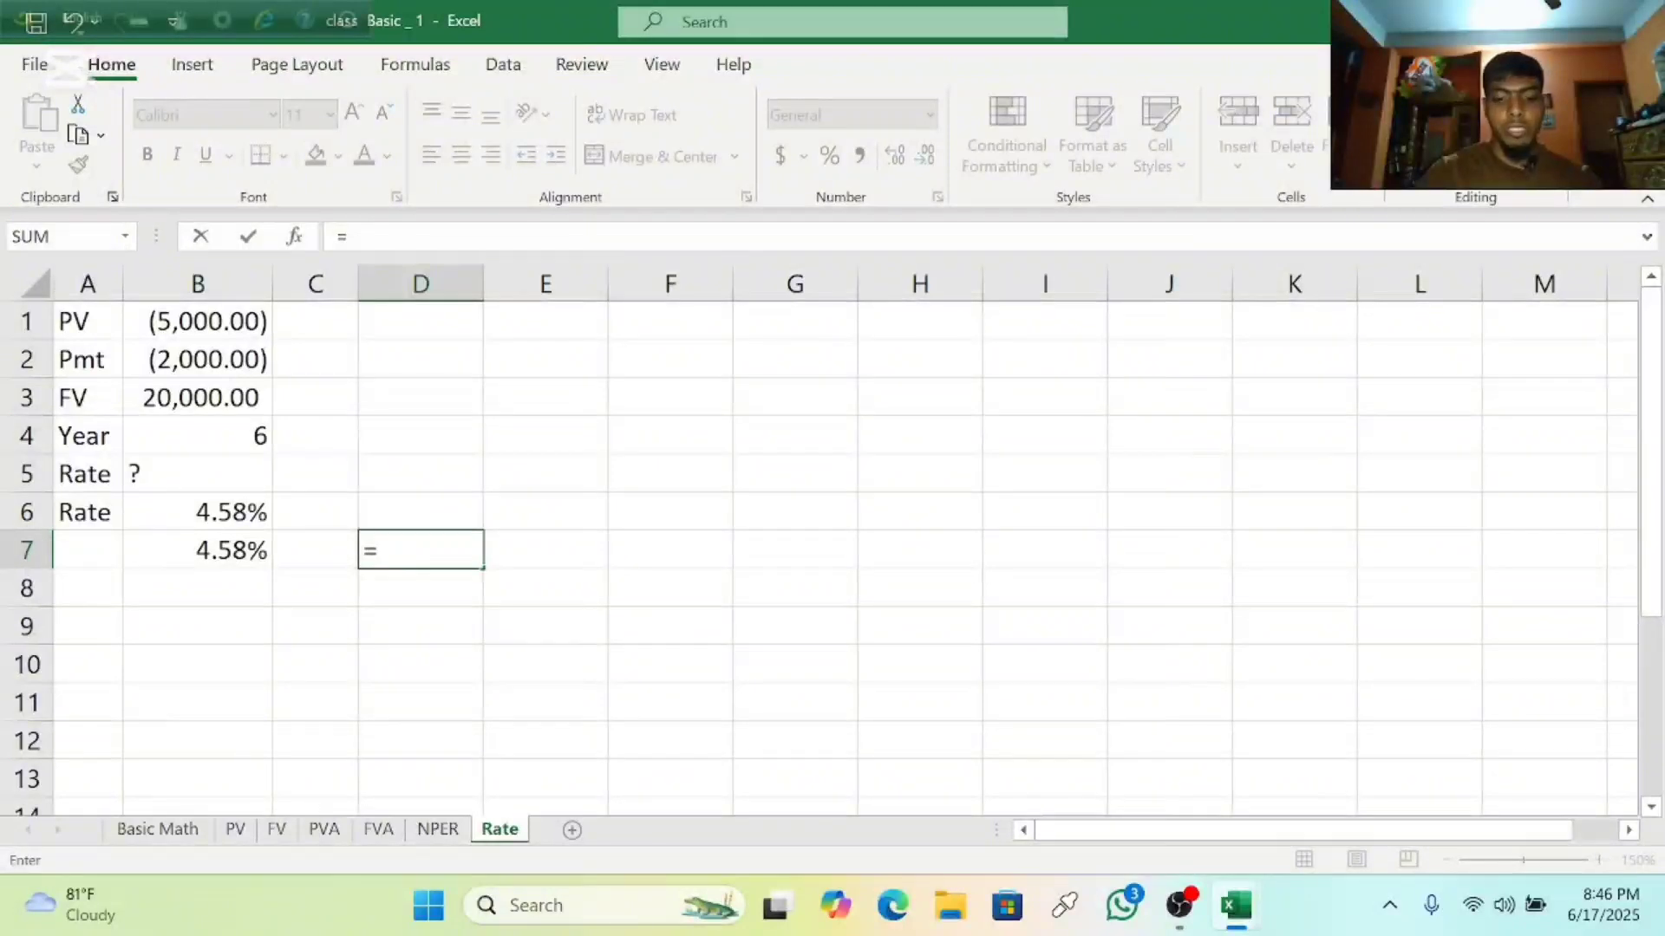
pyautogui.write('rate')
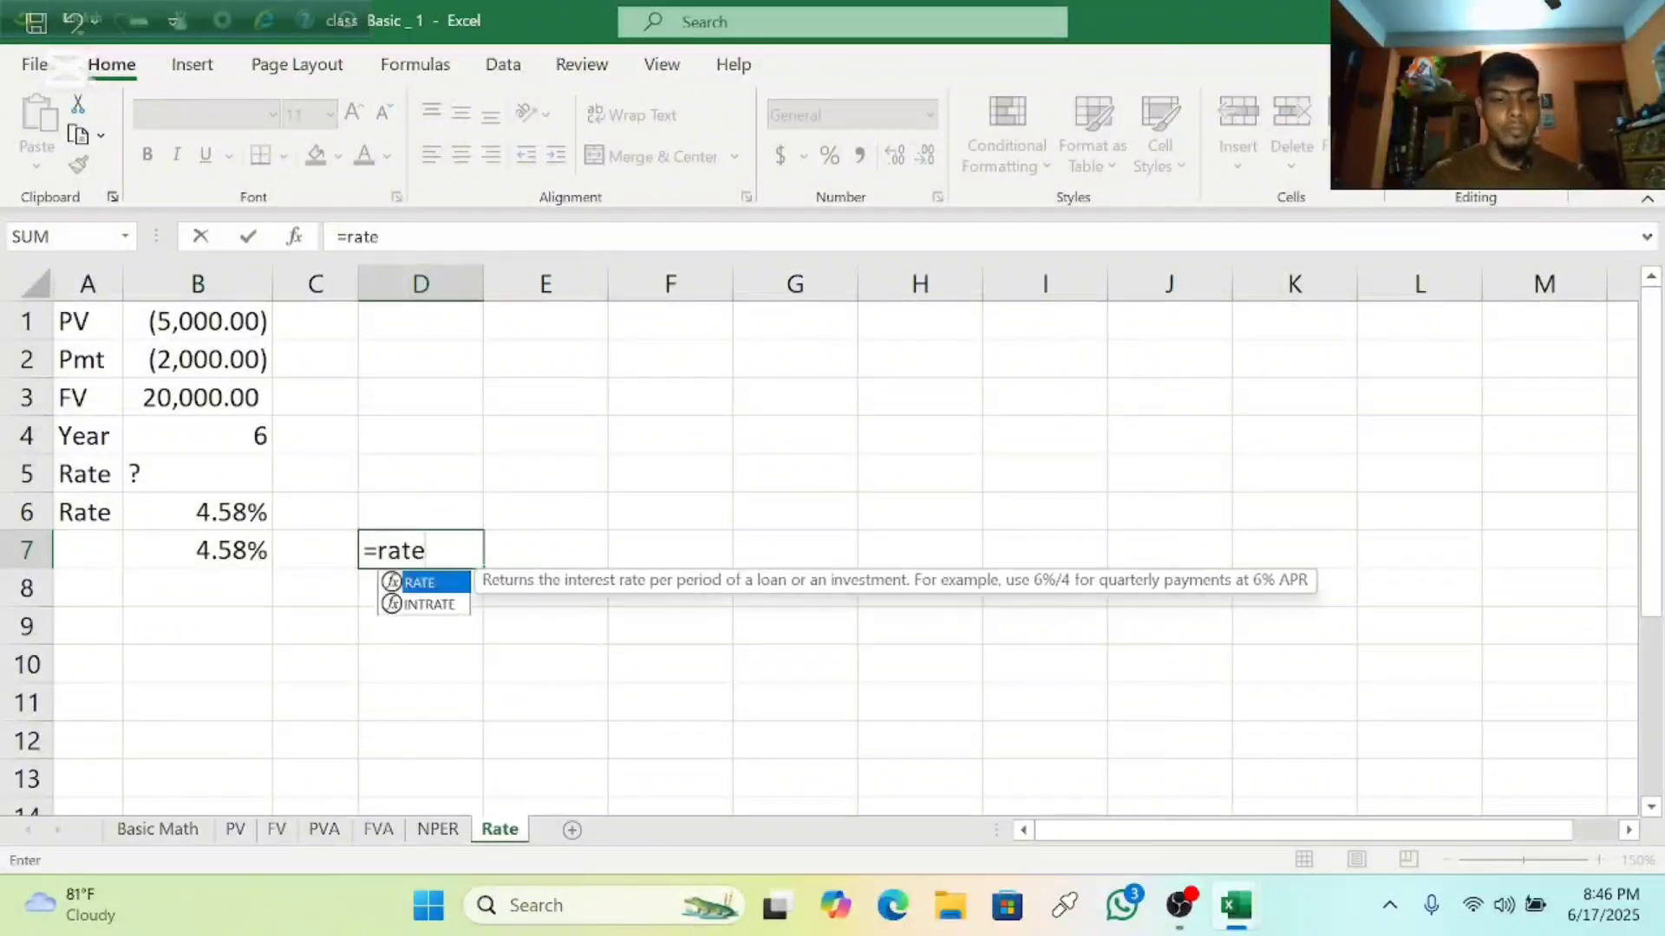
pyautogui.press('Tab')
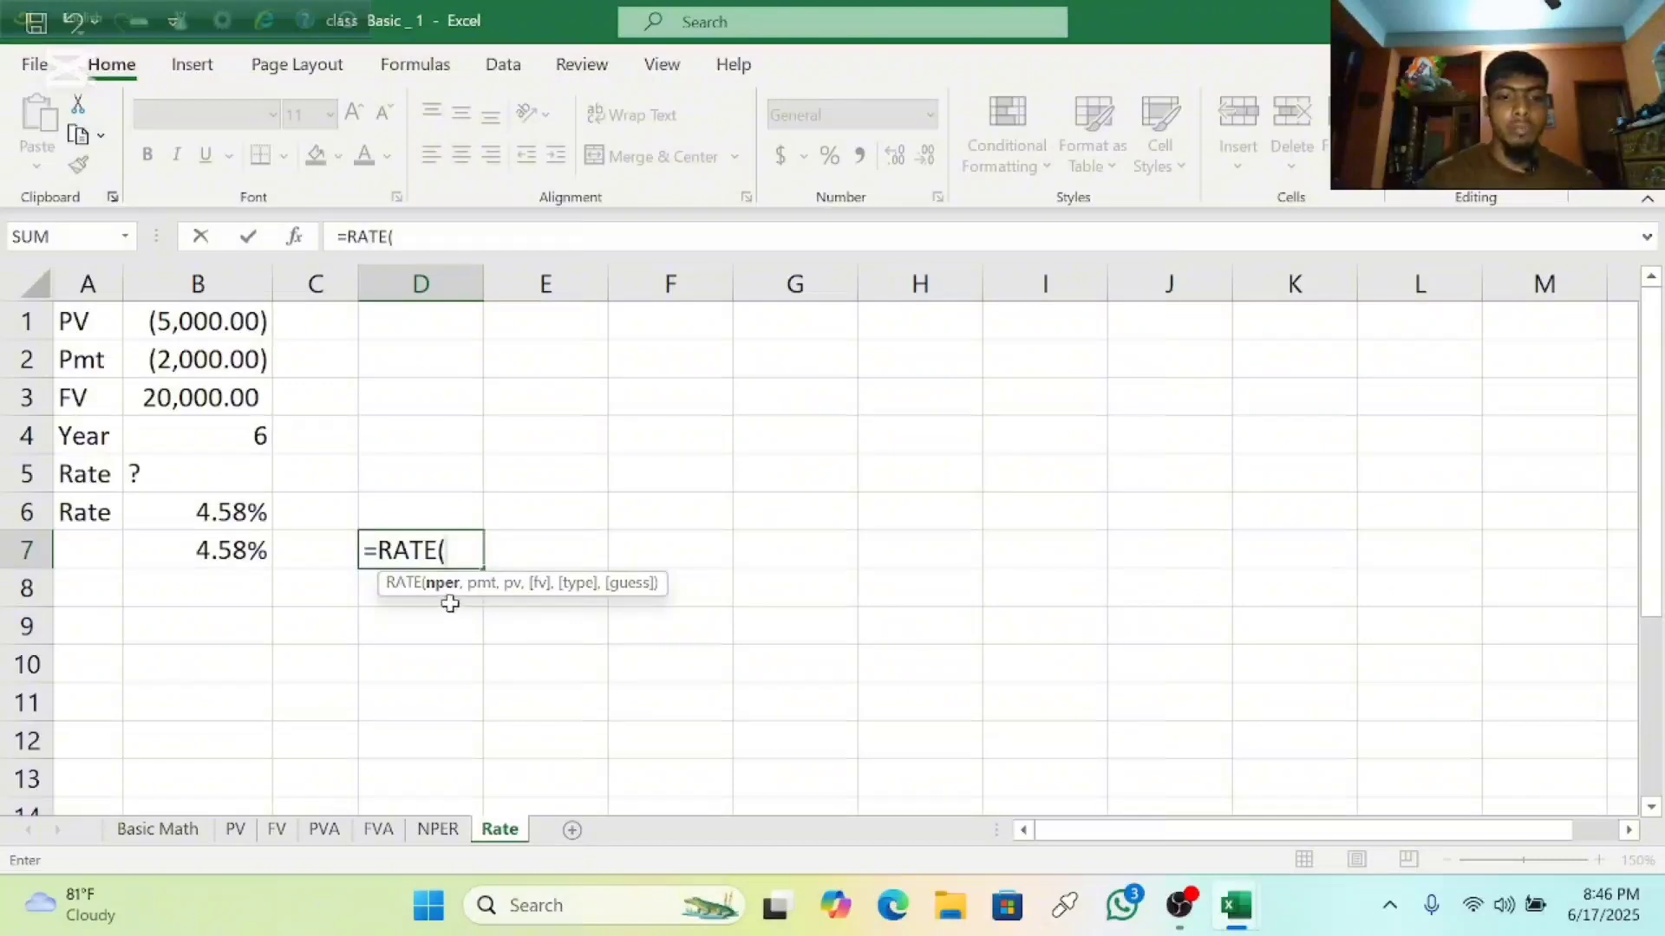
pyautogui.click(183, 436)
pyautogui.write(',')
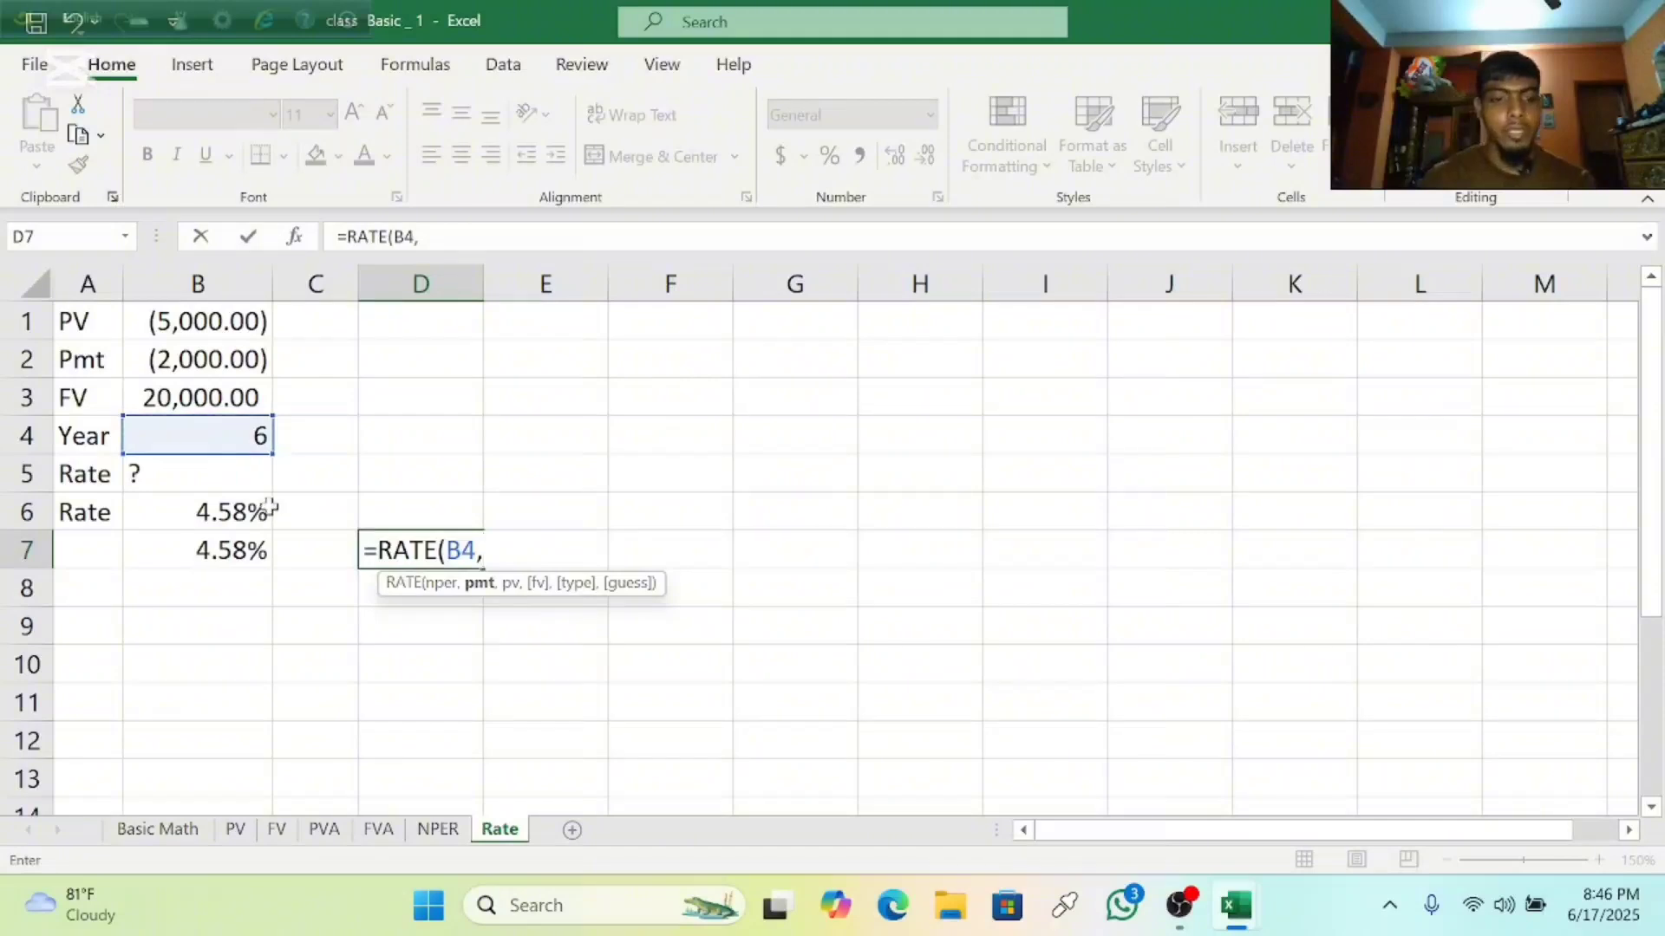
# Complete the RATE formula in D7 with B2 as the payment, B1 as the present value and B3 as the future value.
pyautogui.click(185, 366)
pyautogui.write(',')
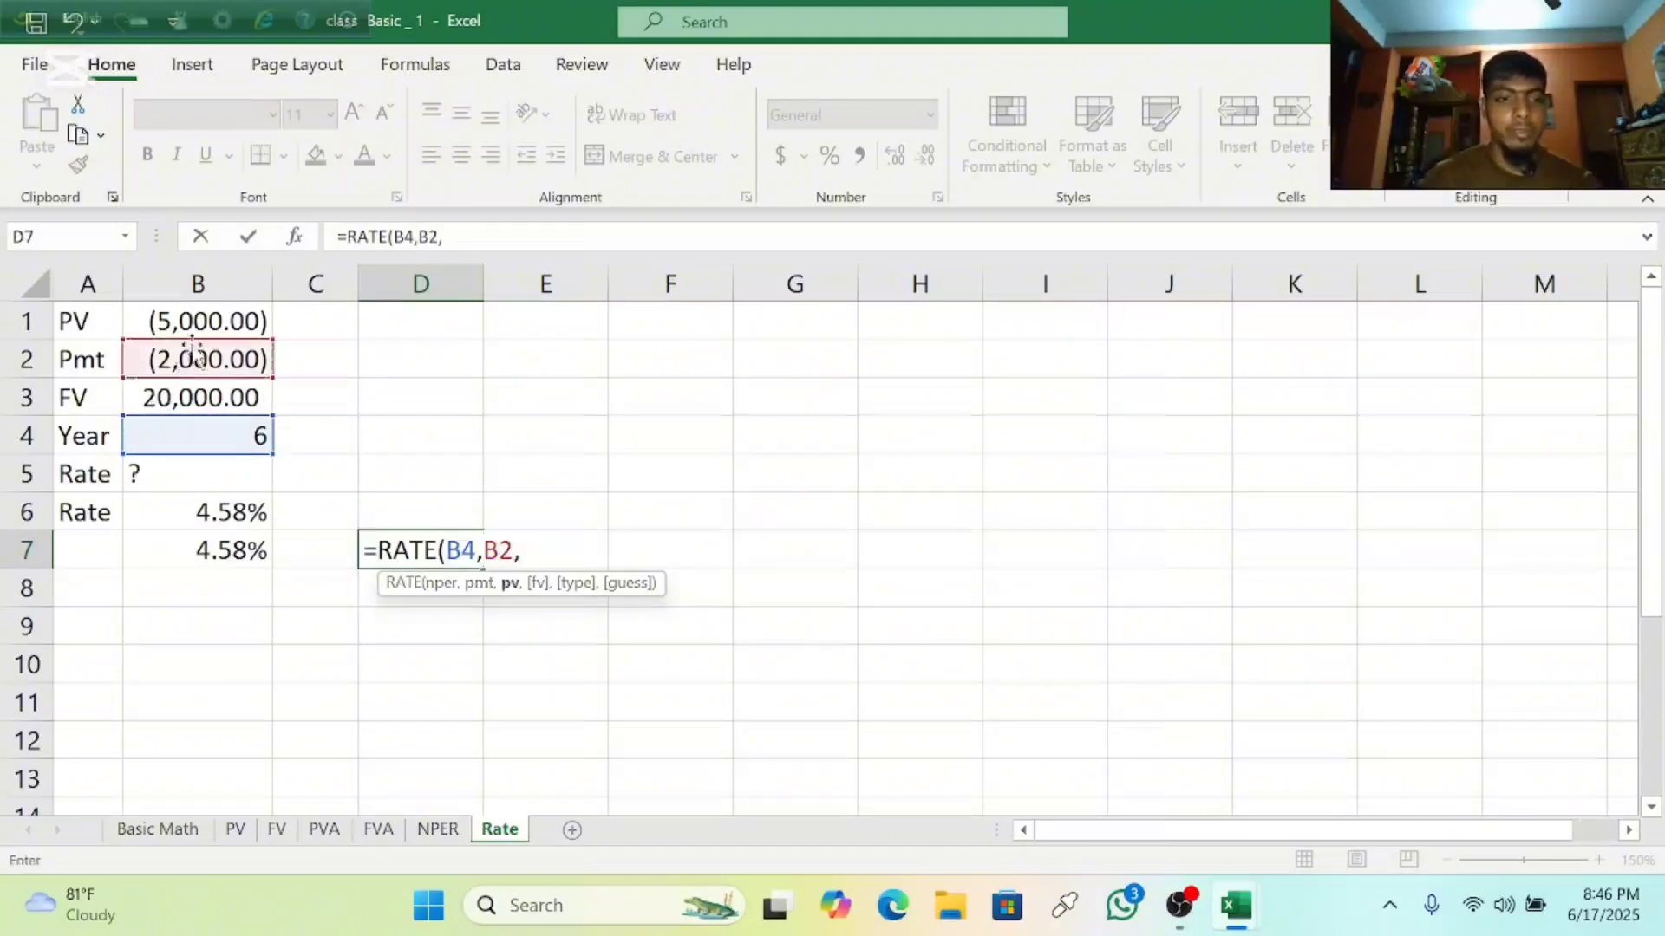
pyautogui.click(201, 326)
pyautogui.write(',')
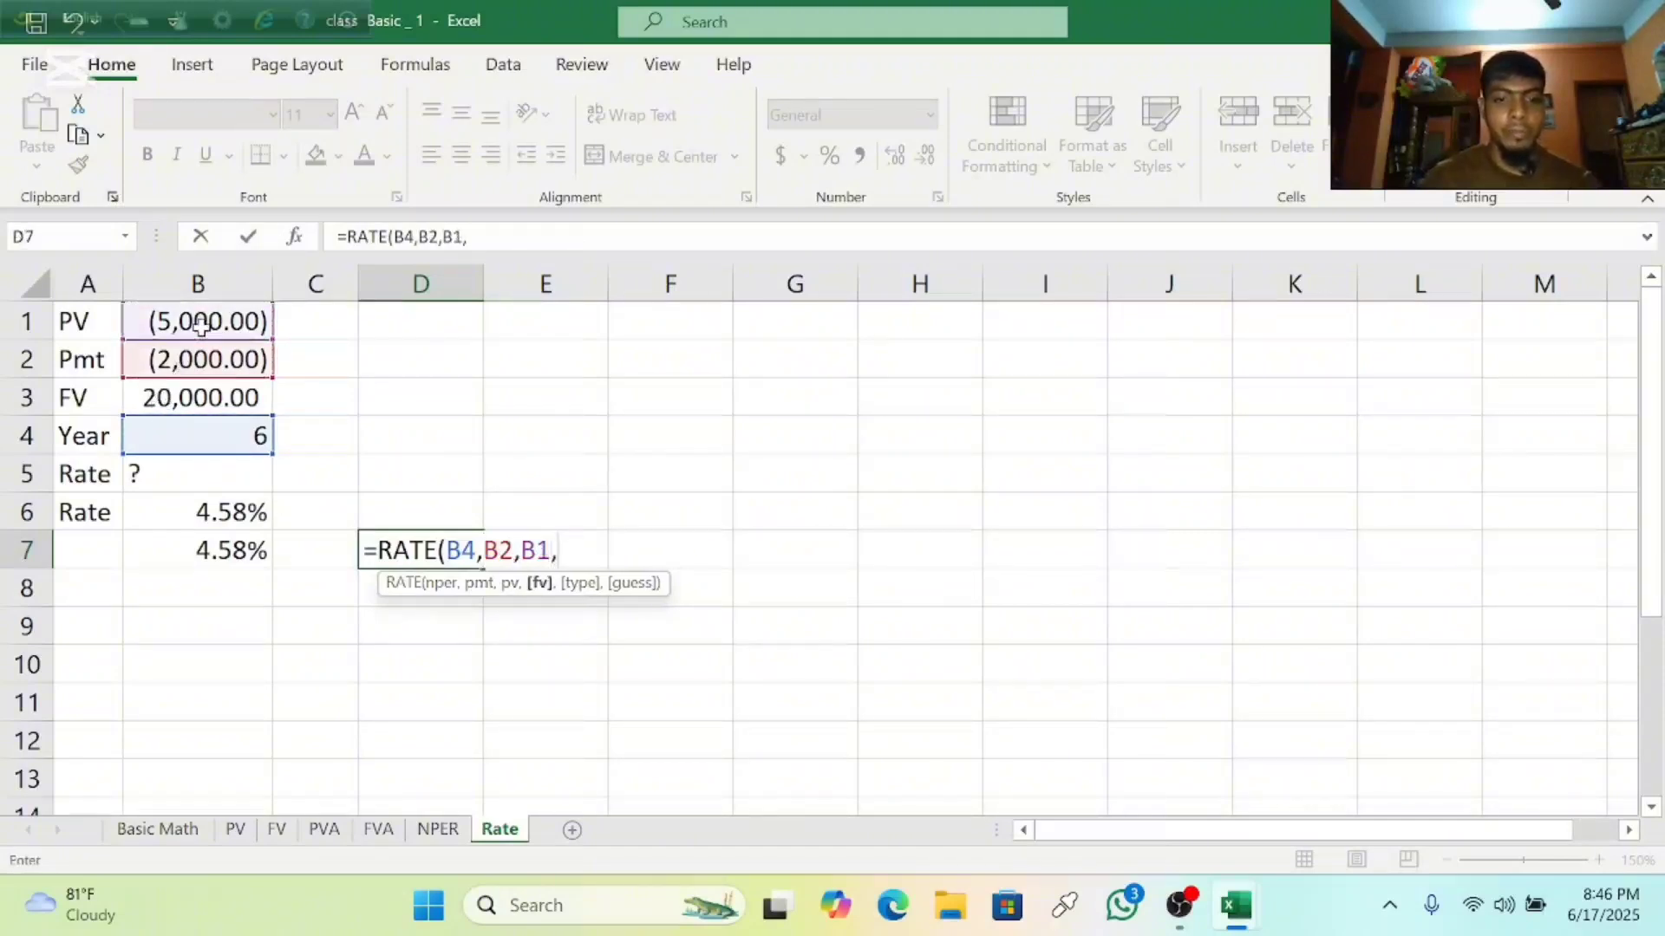
pyautogui.click(197, 392)
pyautogui.write(',')
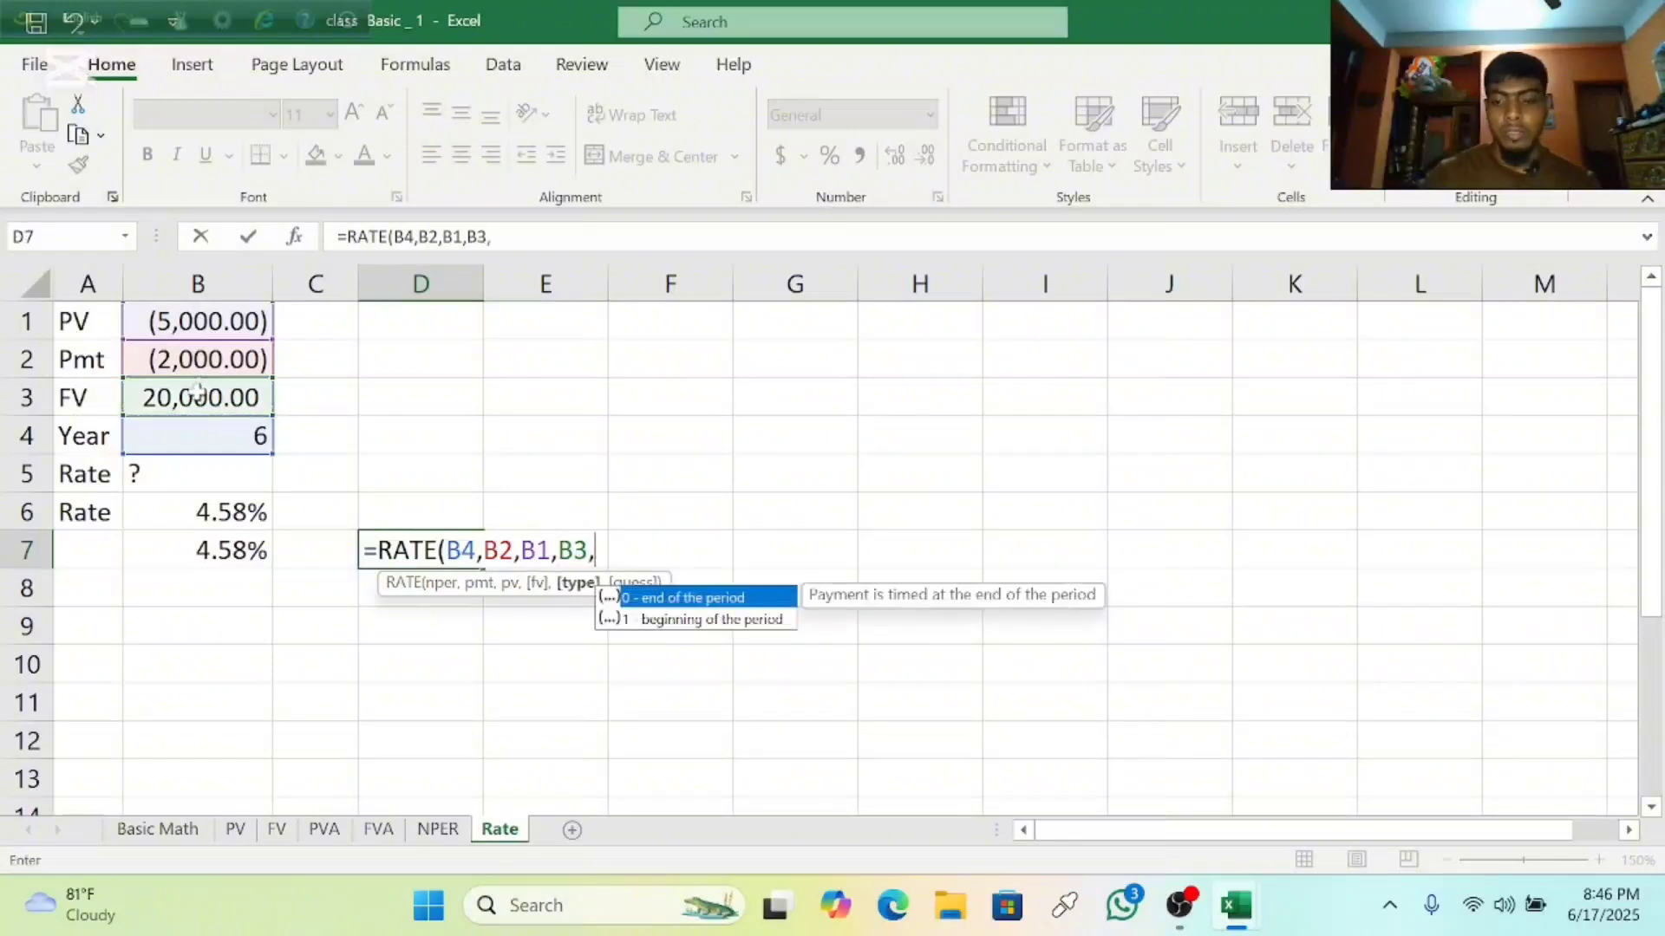
pyautogui.press('BackSpace')
pyautogui.write(')')
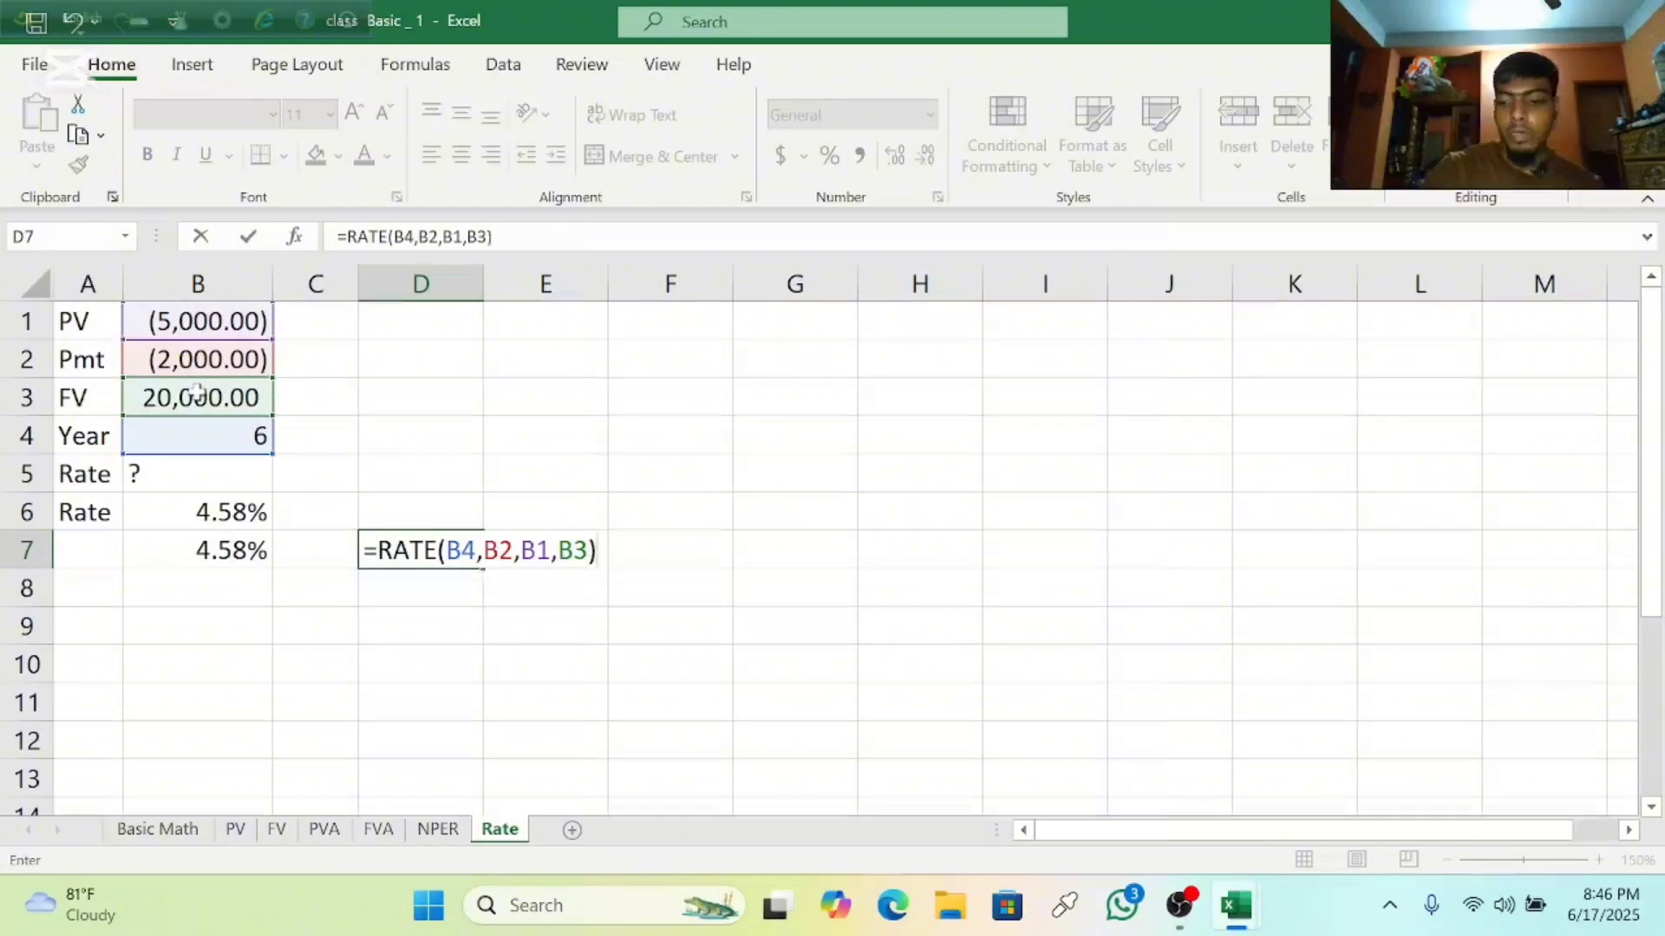
pyautogui.press('Return')
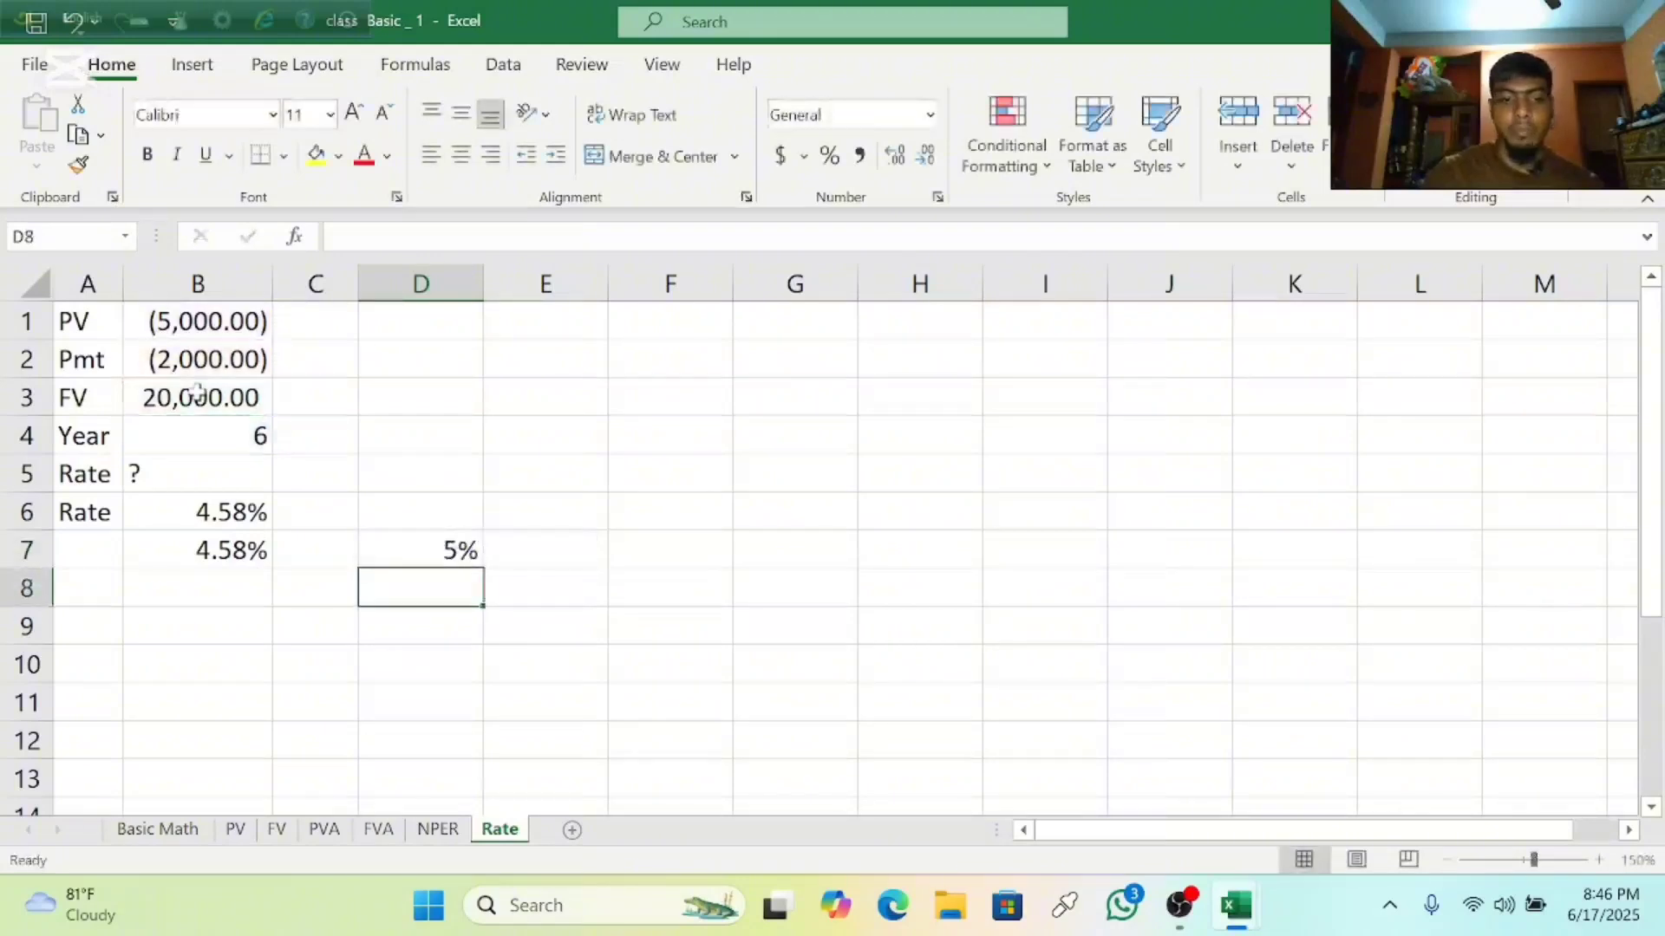
# Increase the percentage format of cell D7 to two decimal places.
pyautogui.click(418, 549)
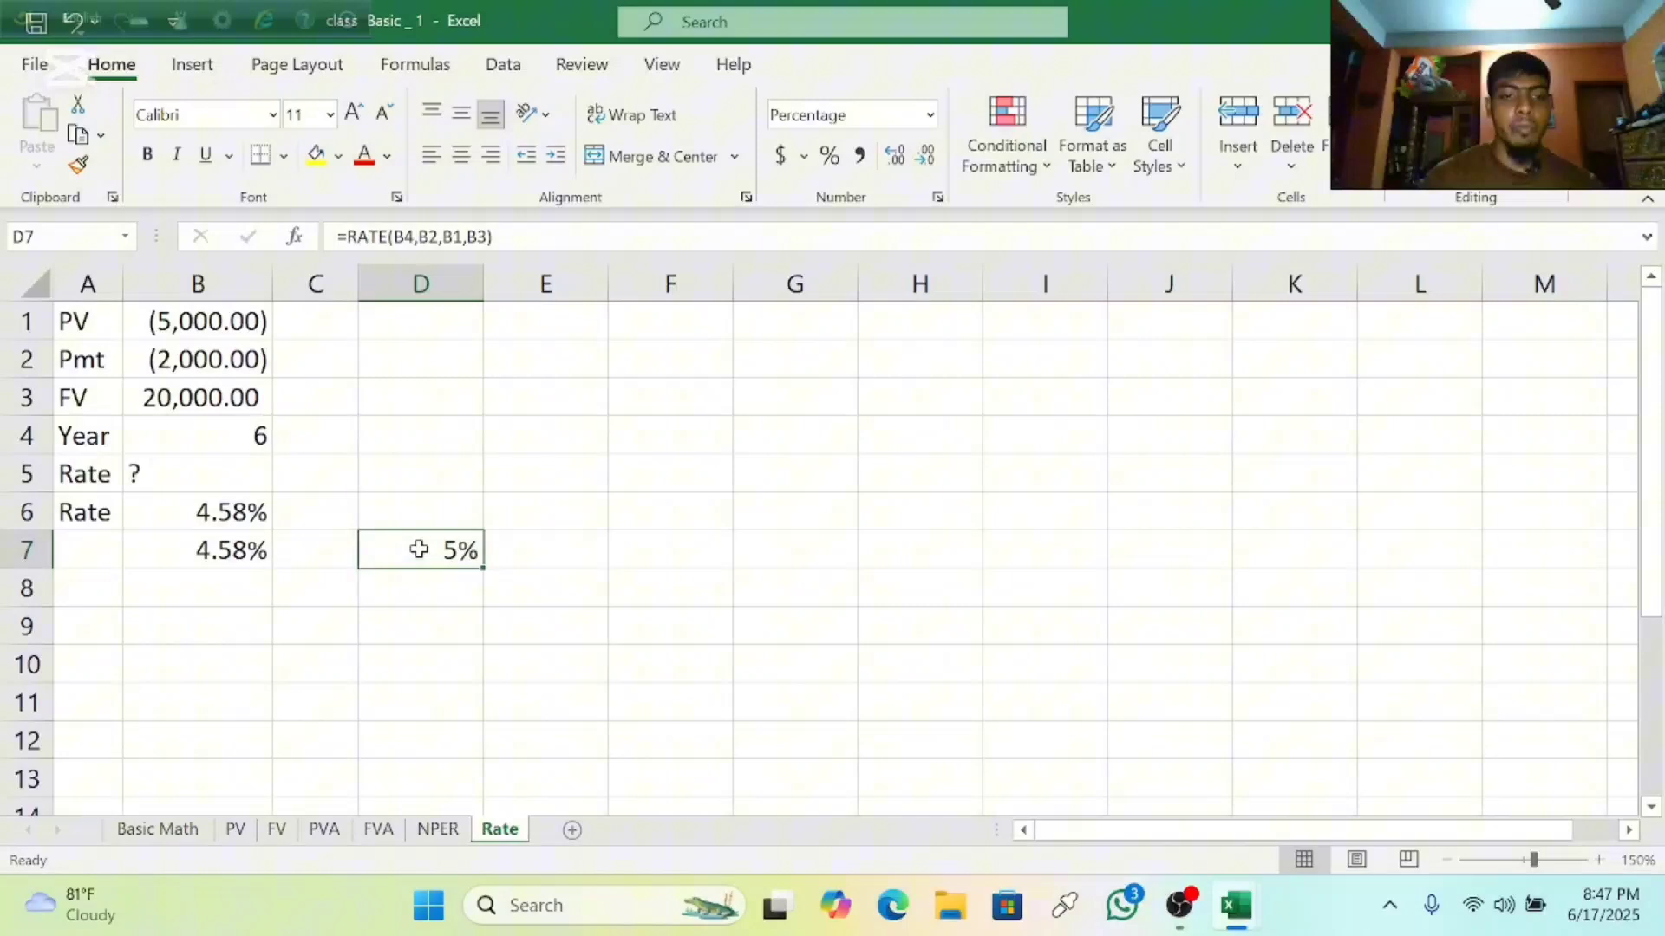
pyautogui.click(899, 156)
pyautogui.click(898, 156)
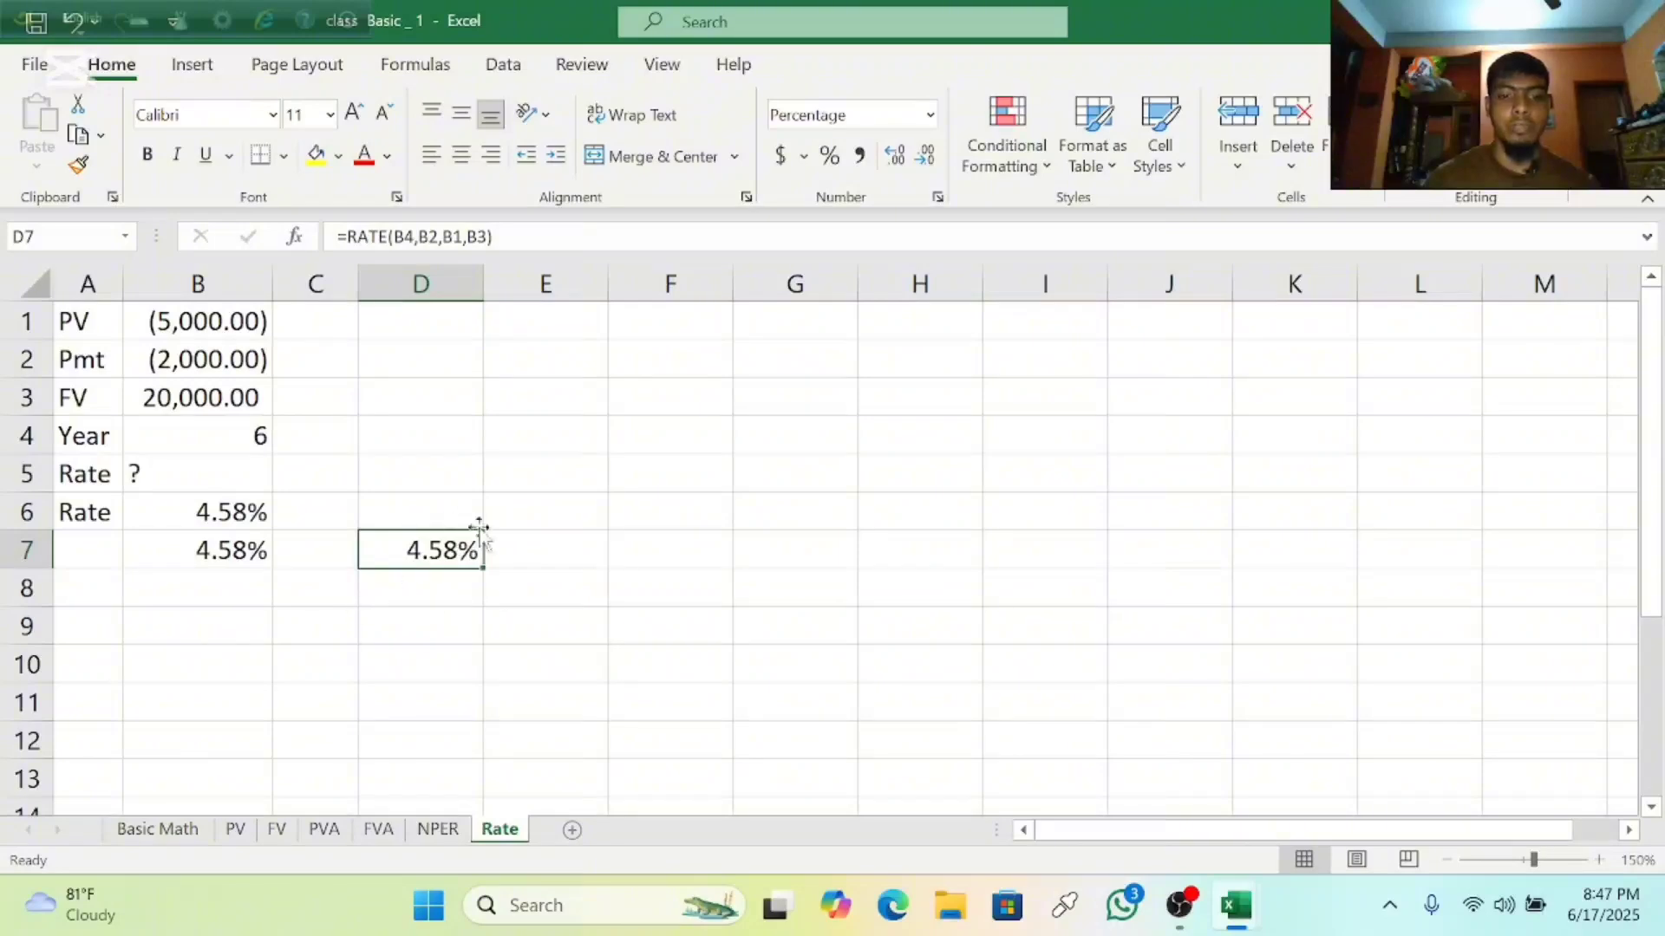
# Review the finished NPER, FVA, PVA, Basic Math, PV and FV sheets as a recap of the workbook.
pyautogui.click(426, 830)
pyautogui.click(378, 831)
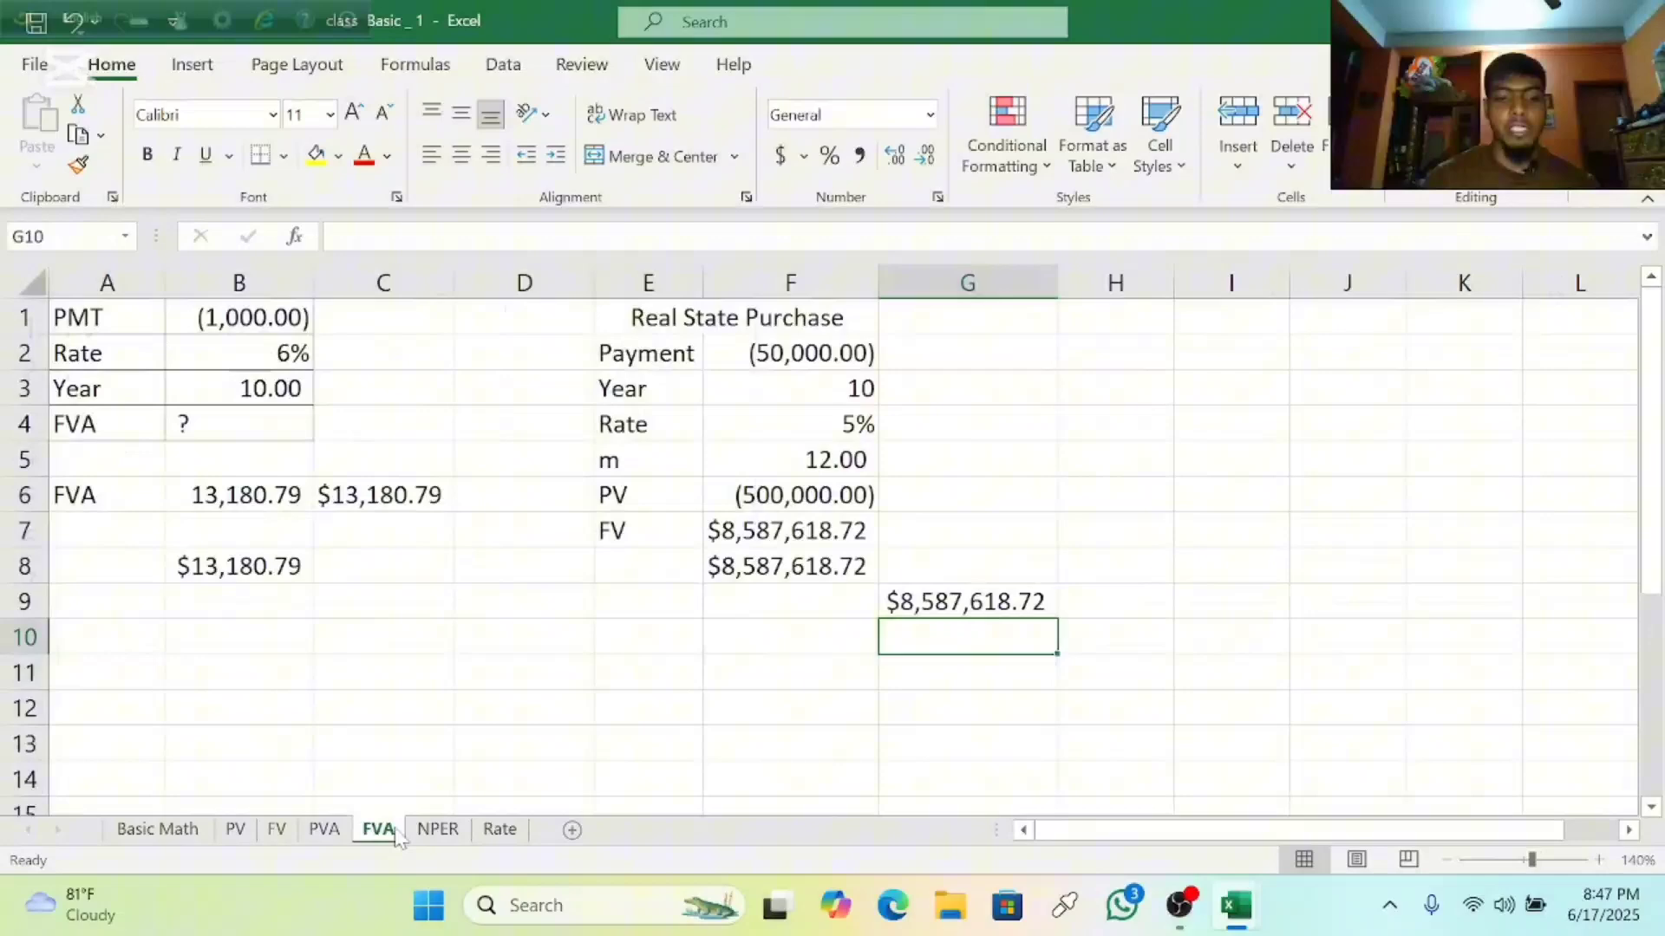
pyautogui.click(323, 830)
pyautogui.click(180, 834)
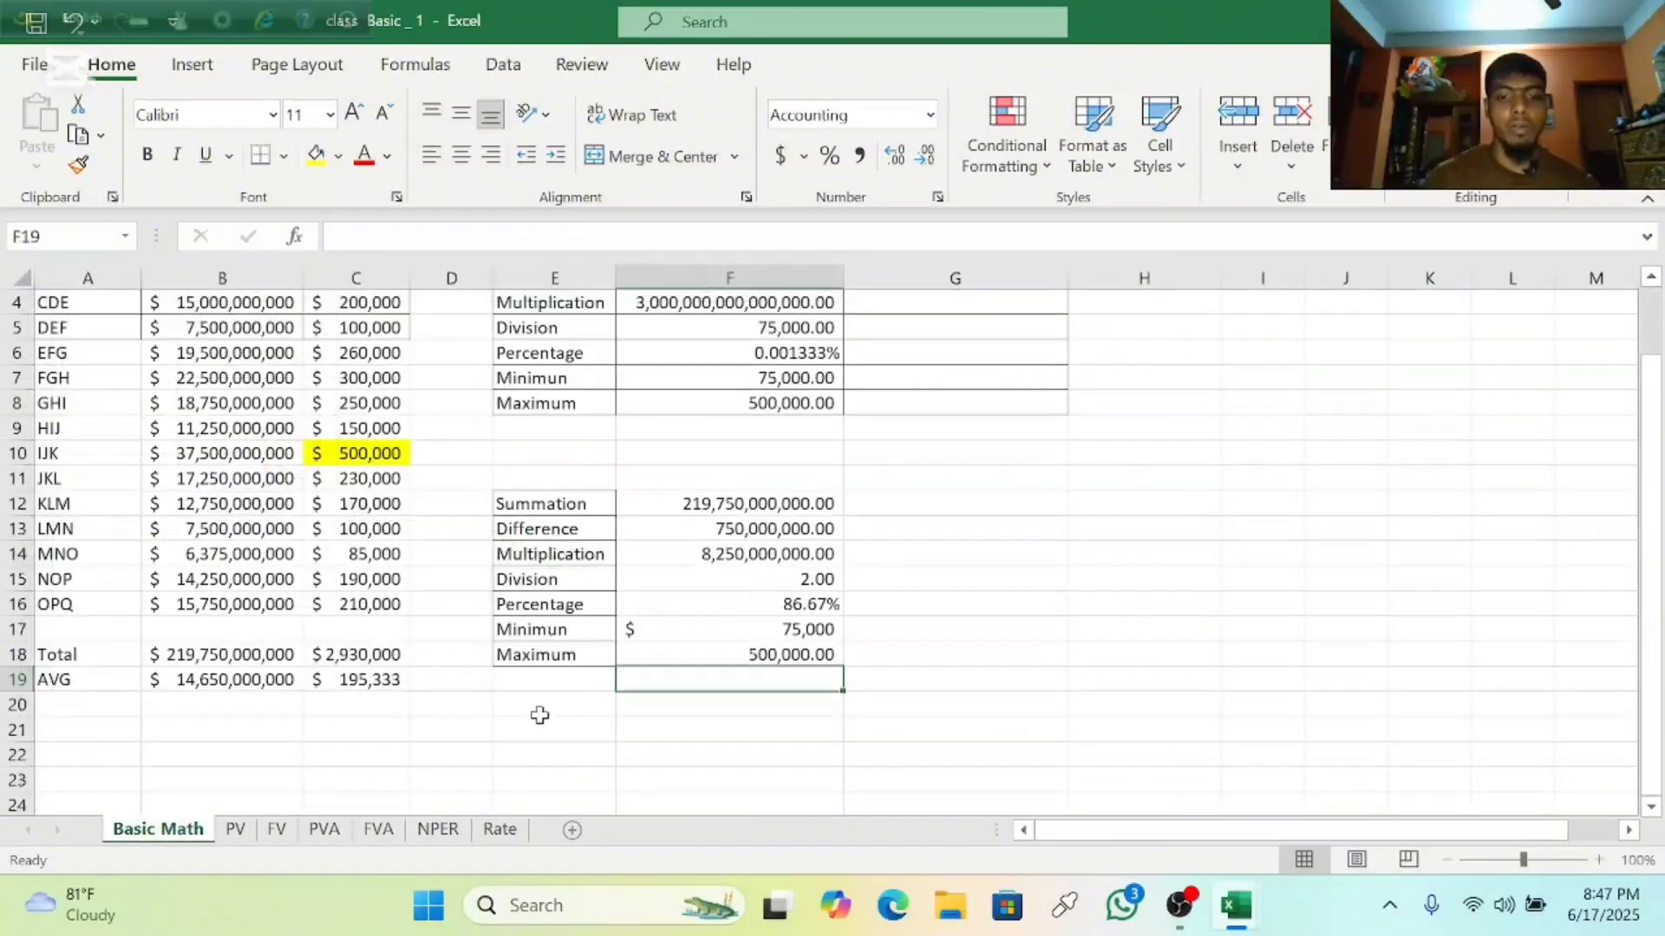
pyautogui.click(245, 831)
pyautogui.click(275, 831)
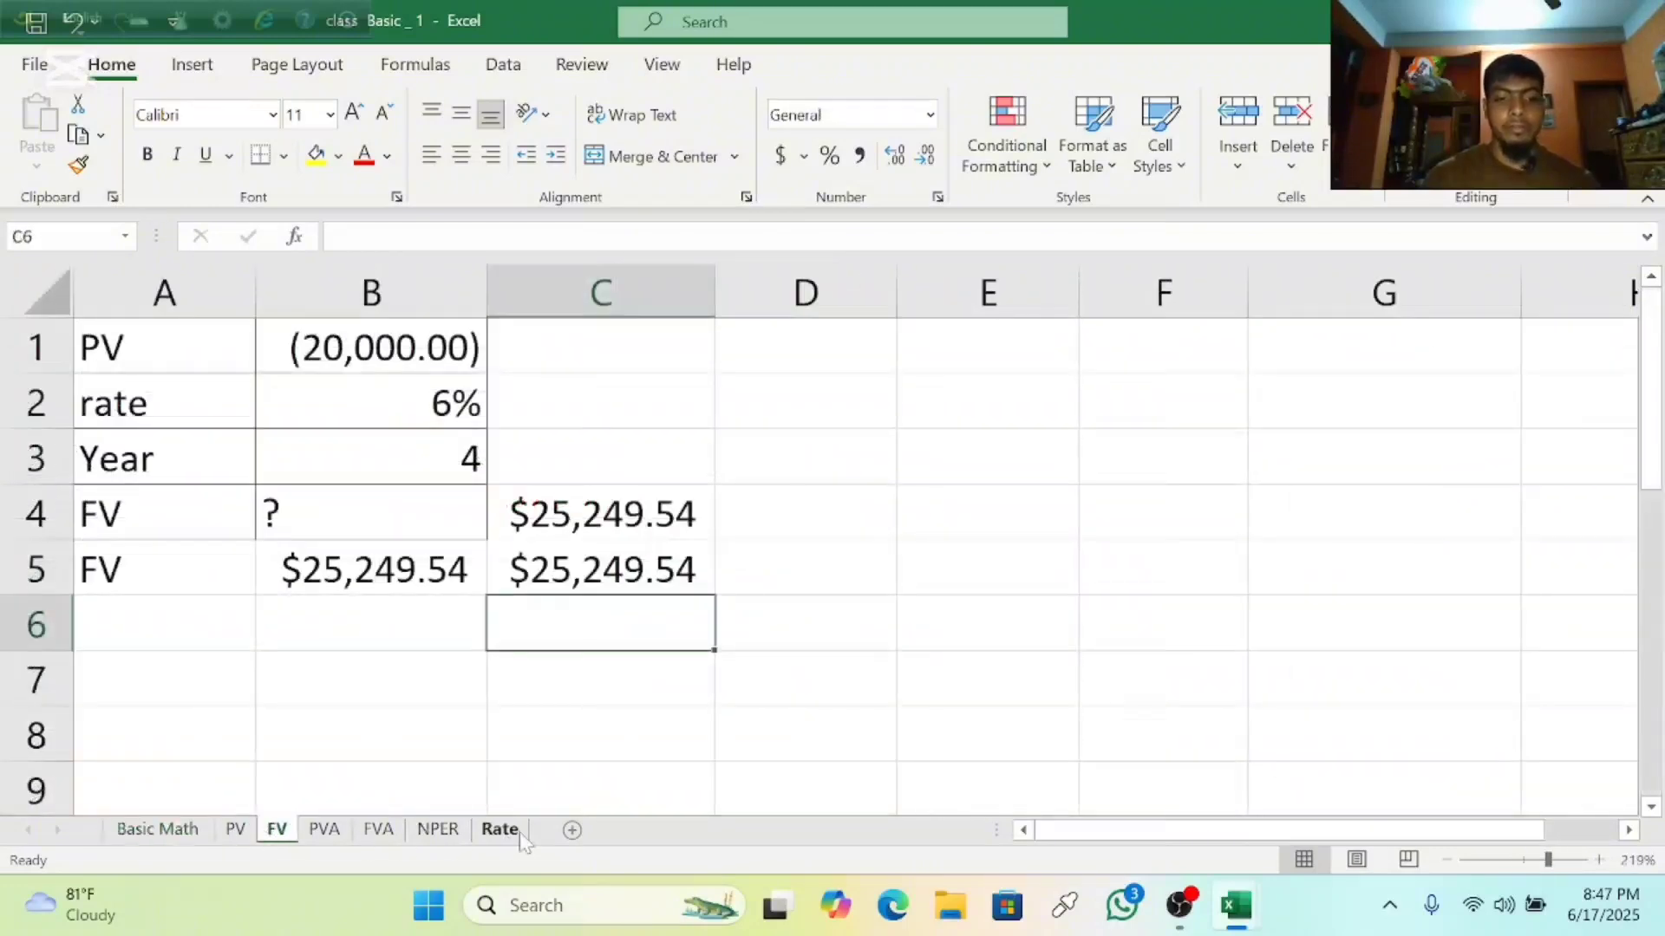
pyautogui.click(392, 834)
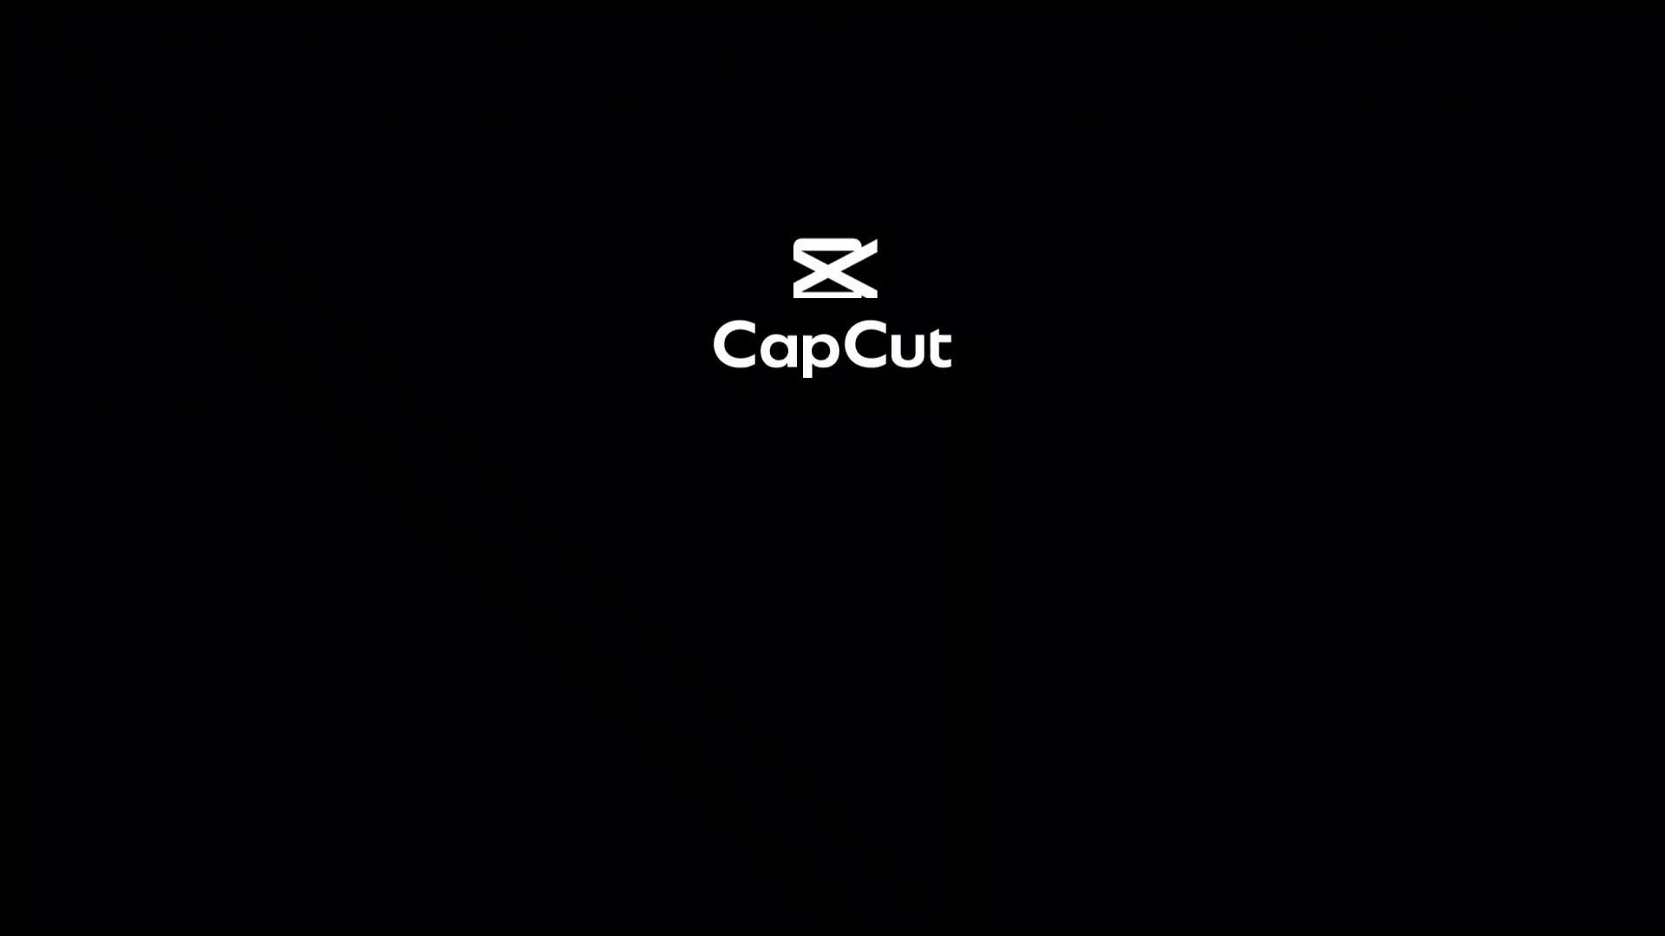